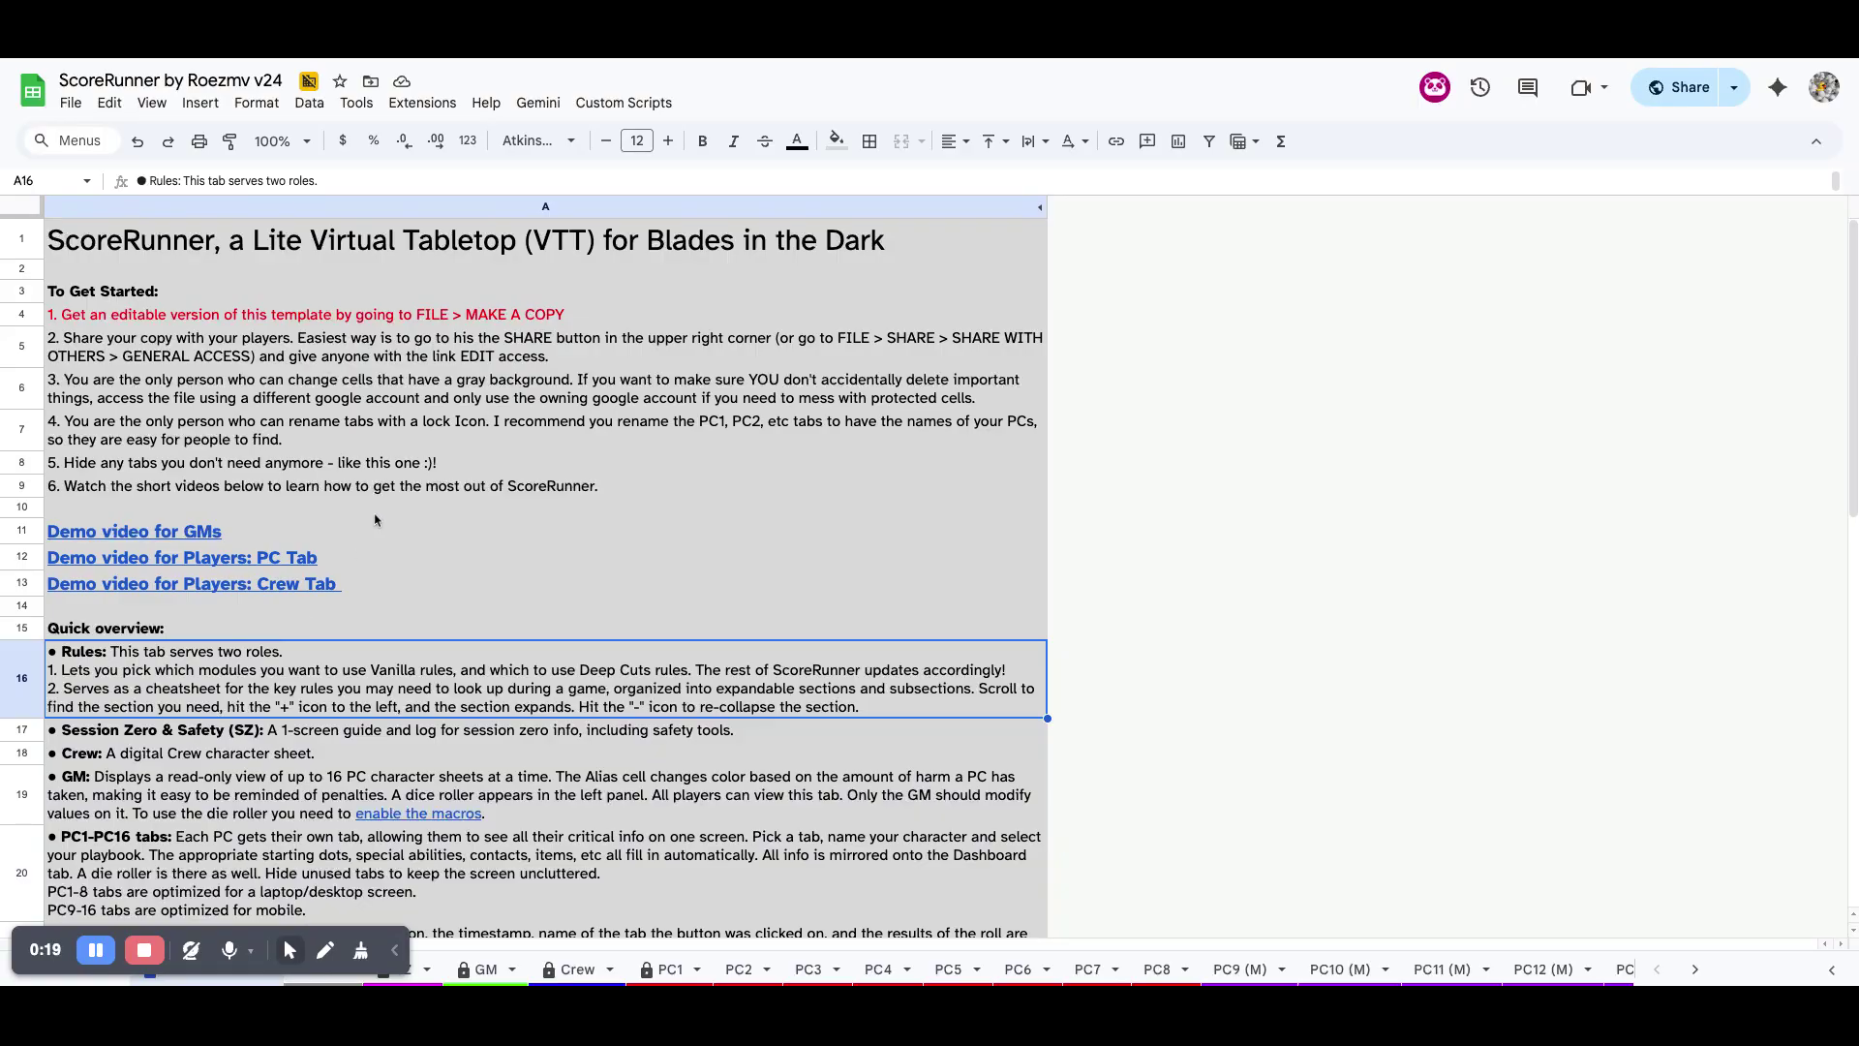
Read through the getting-started instructions, quick overview and additional resources on the Read me first sheet
drag(378, 514, 374, 587)
click(405, 463)
scroll(386, 674, down, 5)
scroll(383, 662, down, 3)
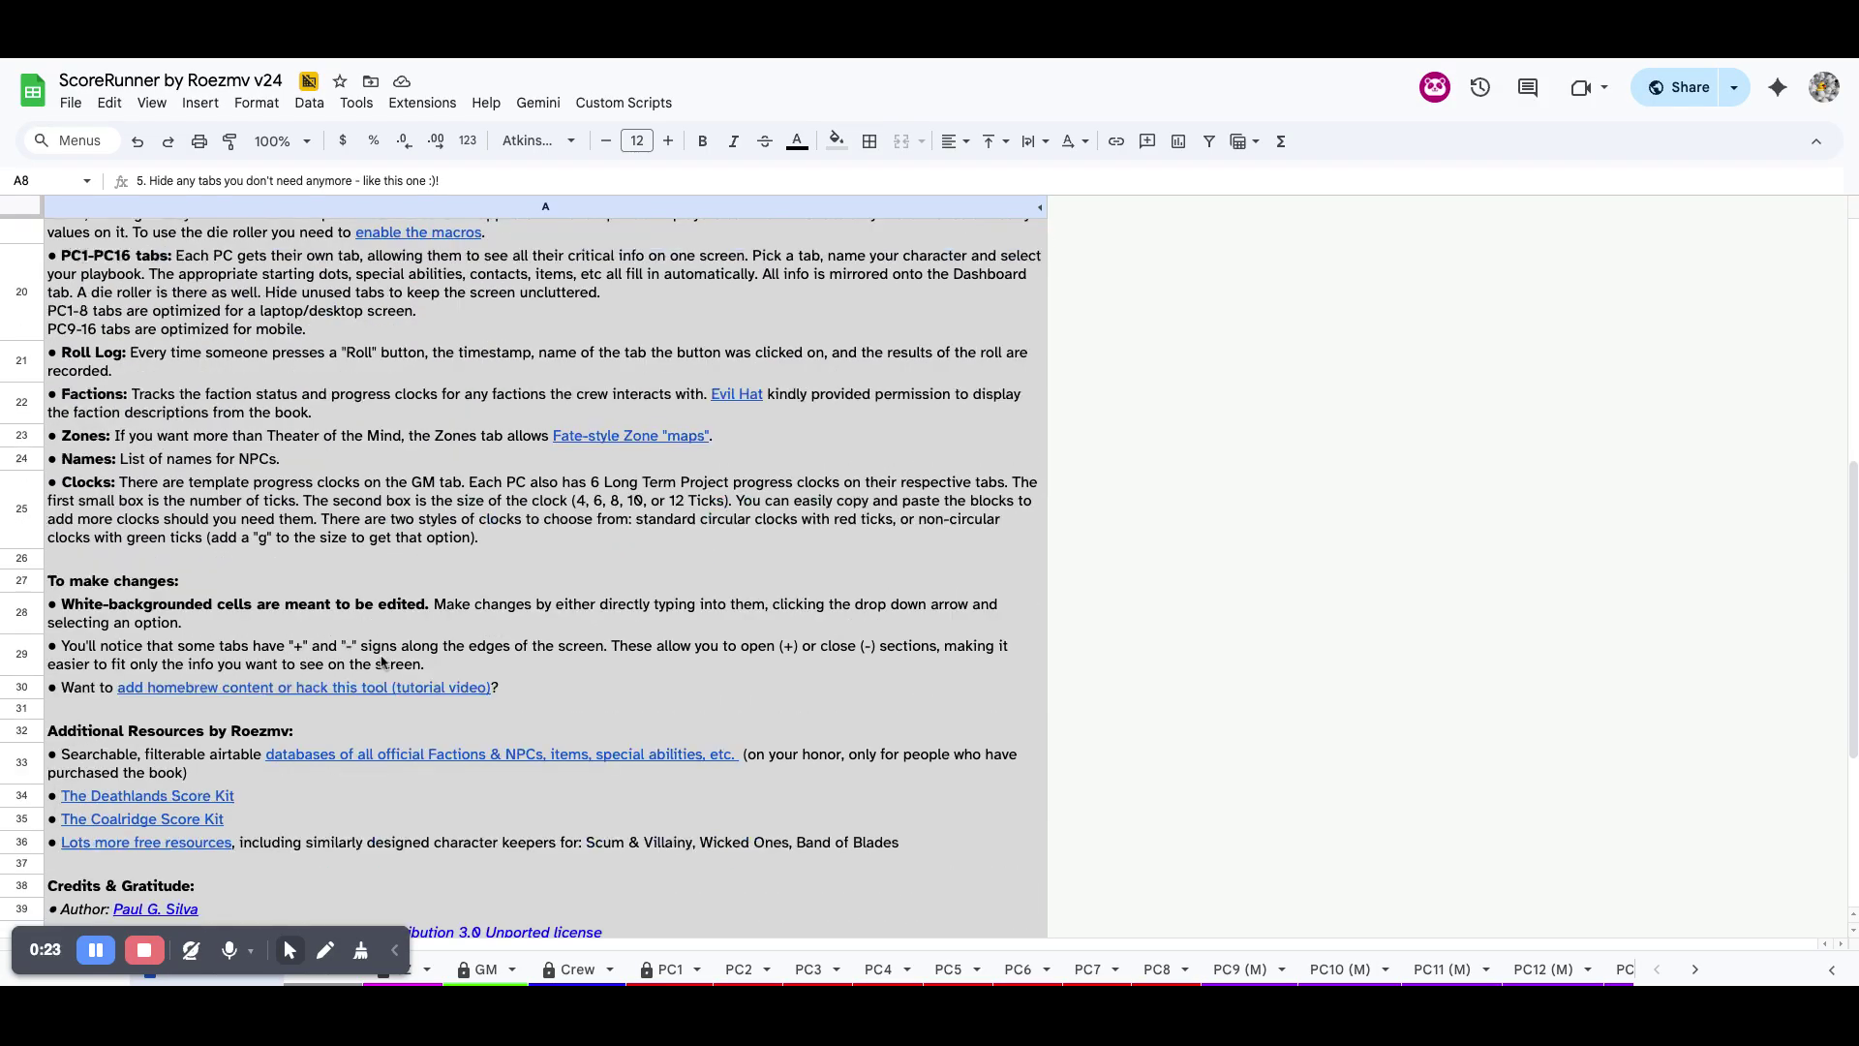
scroll(383, 663, up, 8)
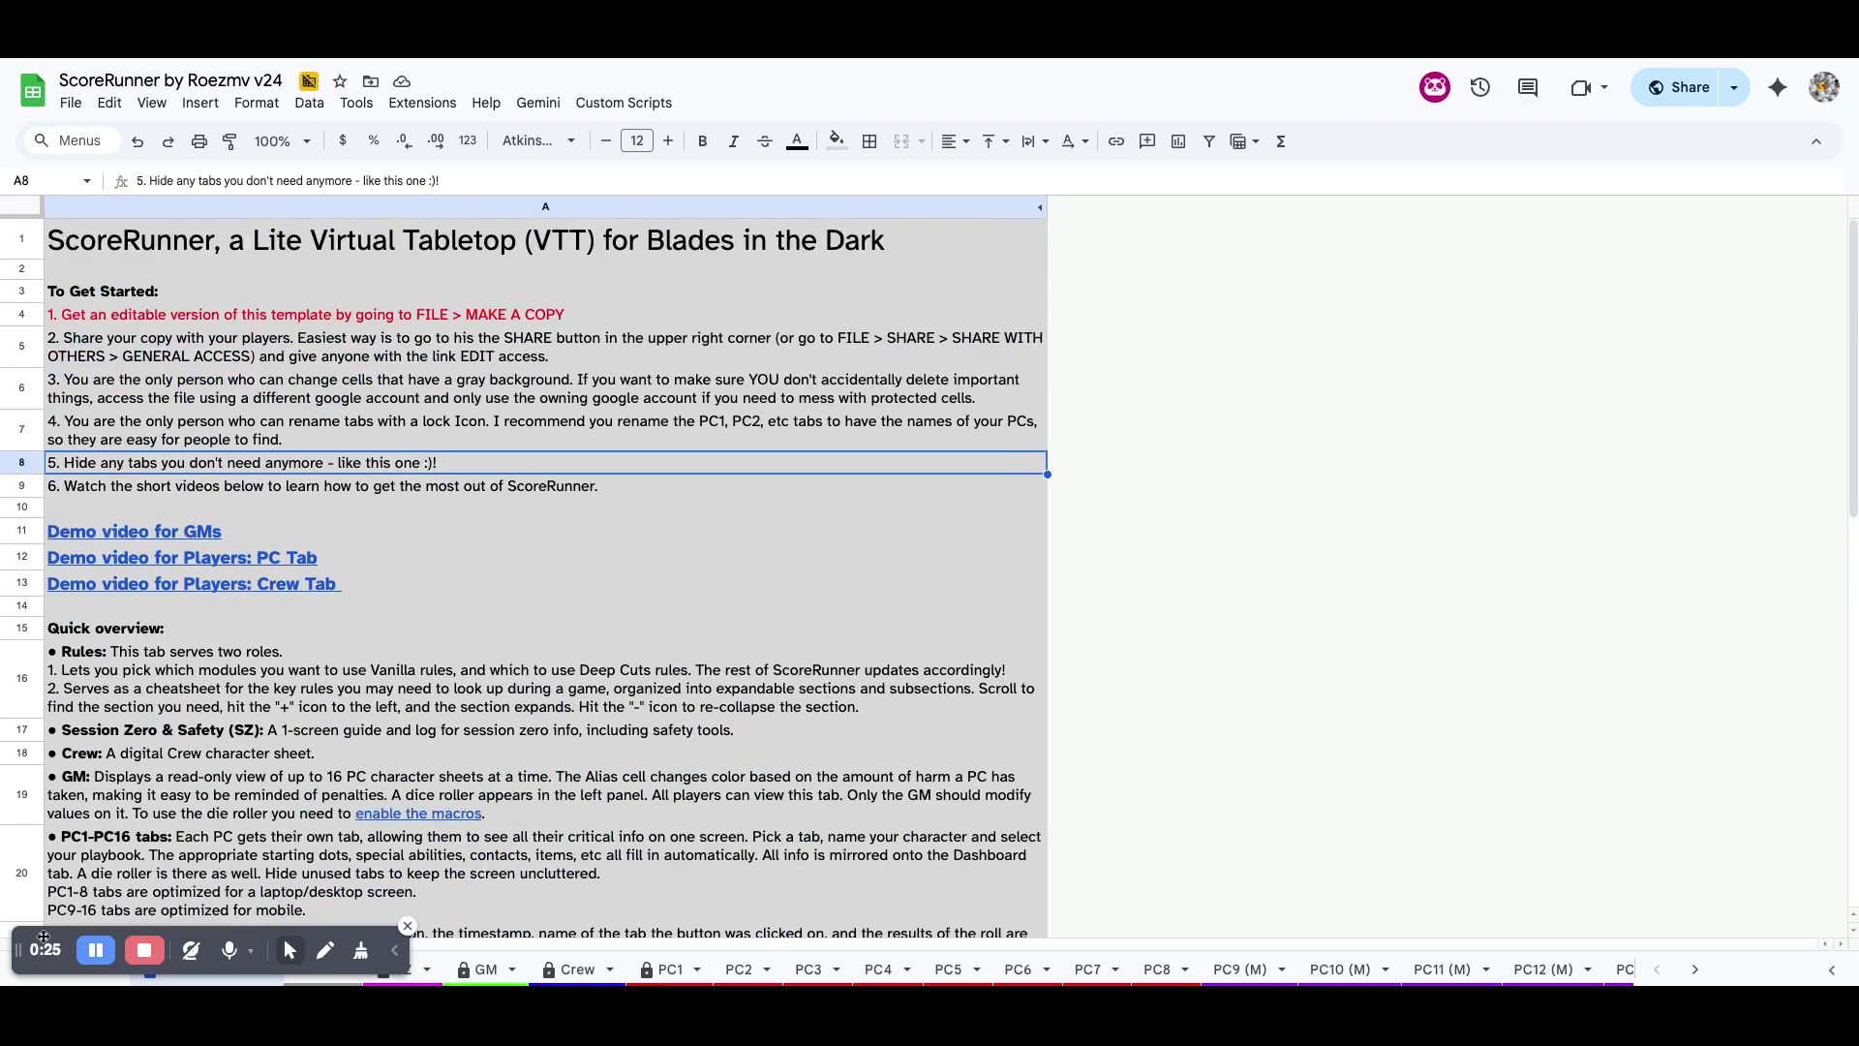
drag(21, 949, 39, 862)
Go to the Rules sheet and expand the Gather Info section to view its rule text
click(317, 968)
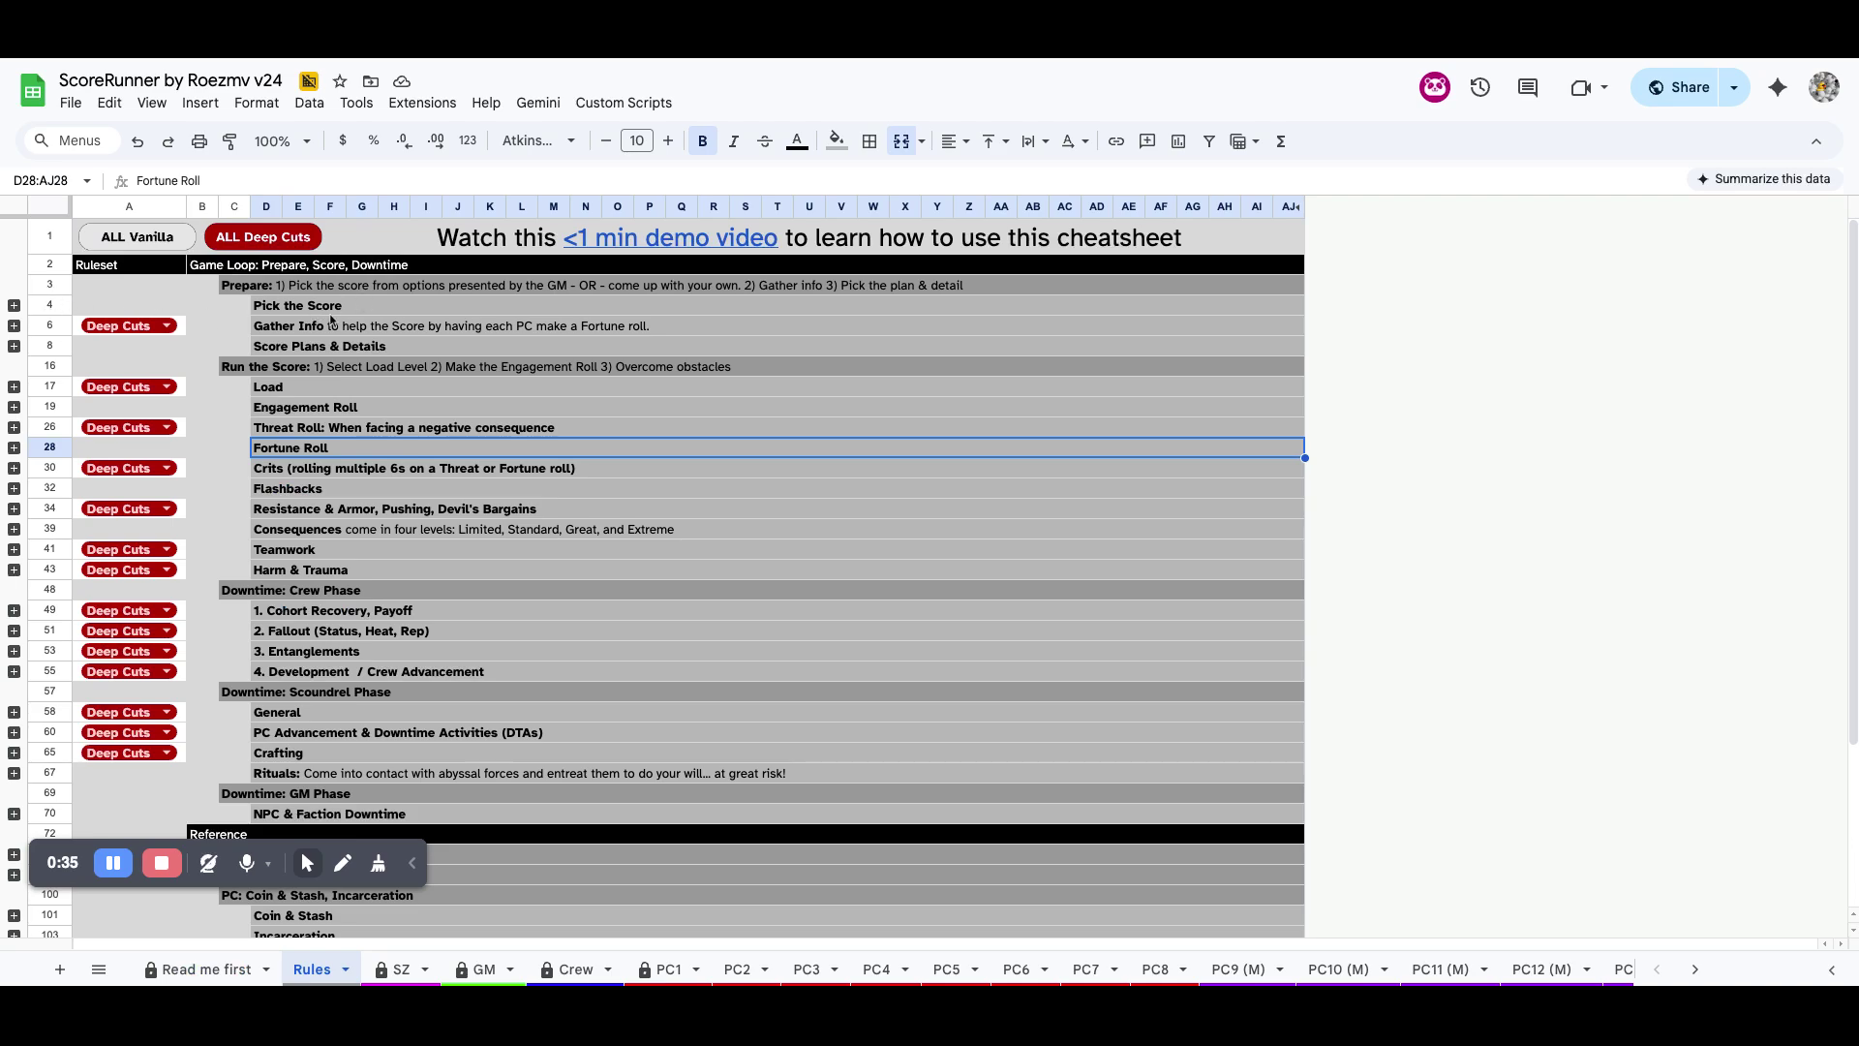
click(331, 319)
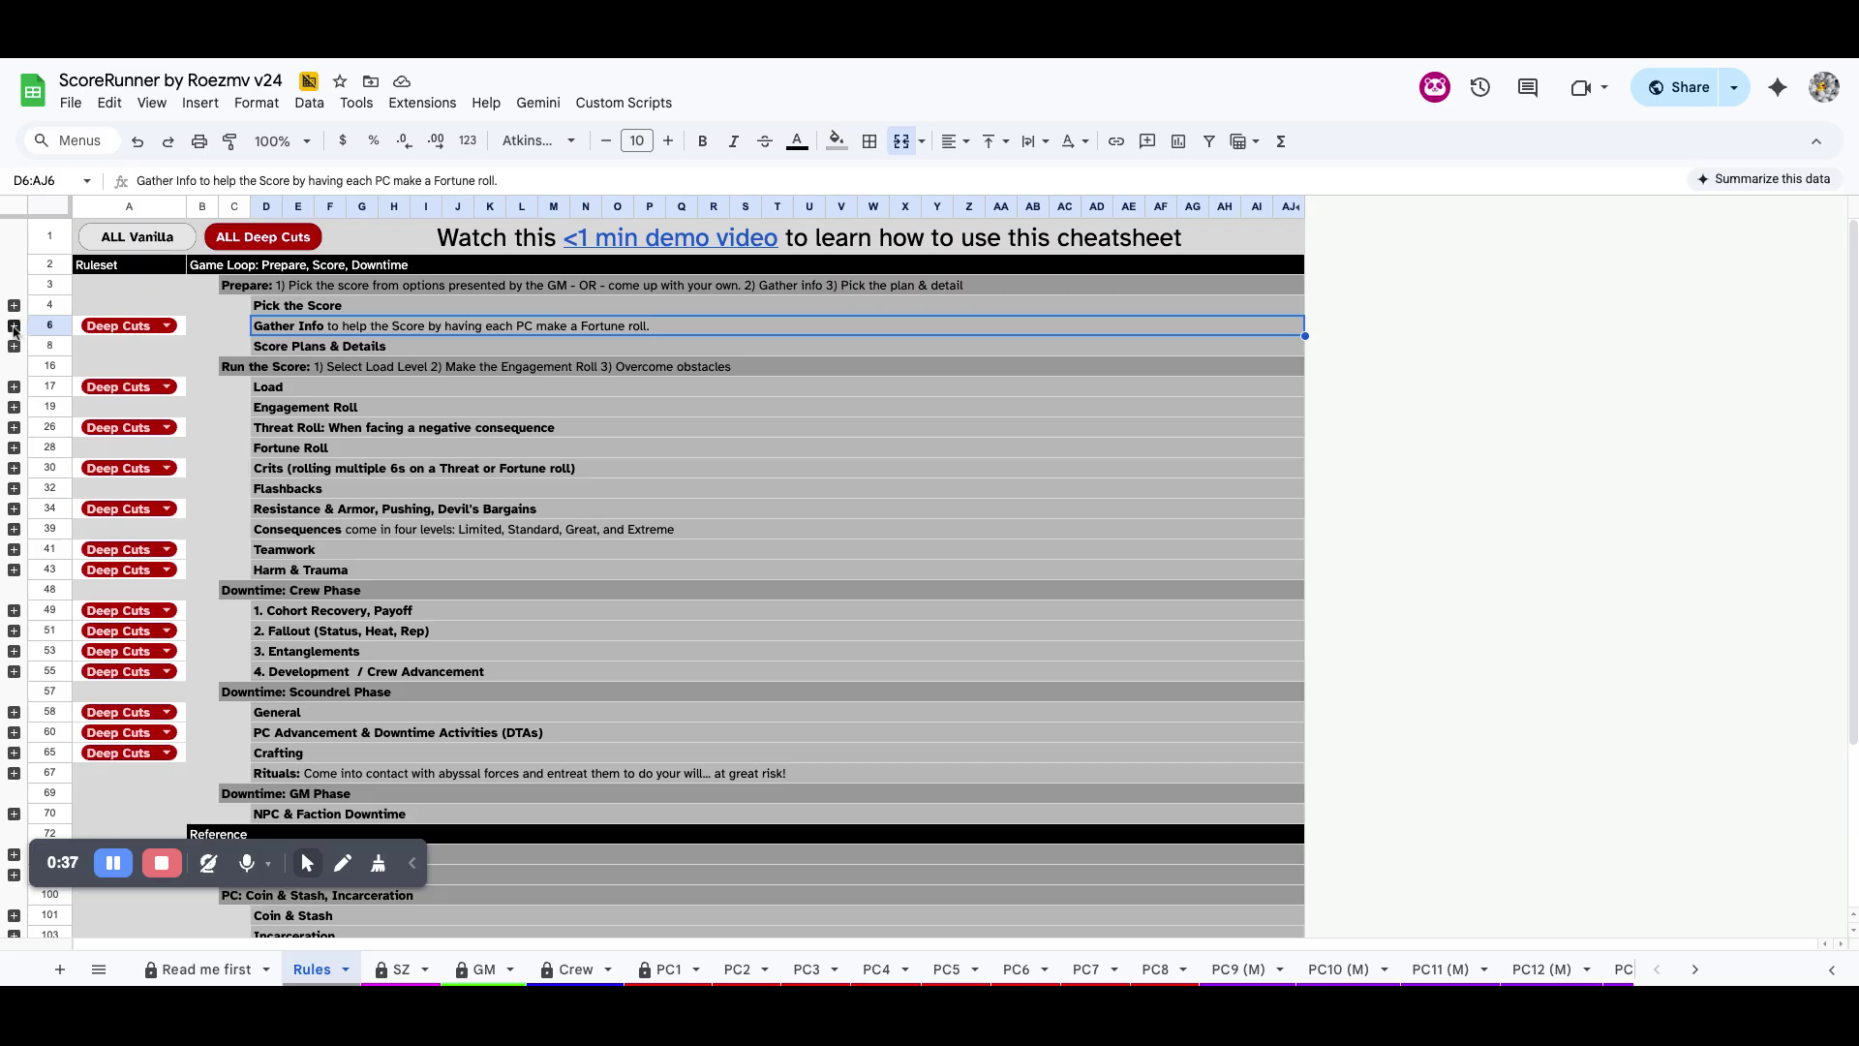
click(13, 326)
click(397, 383)
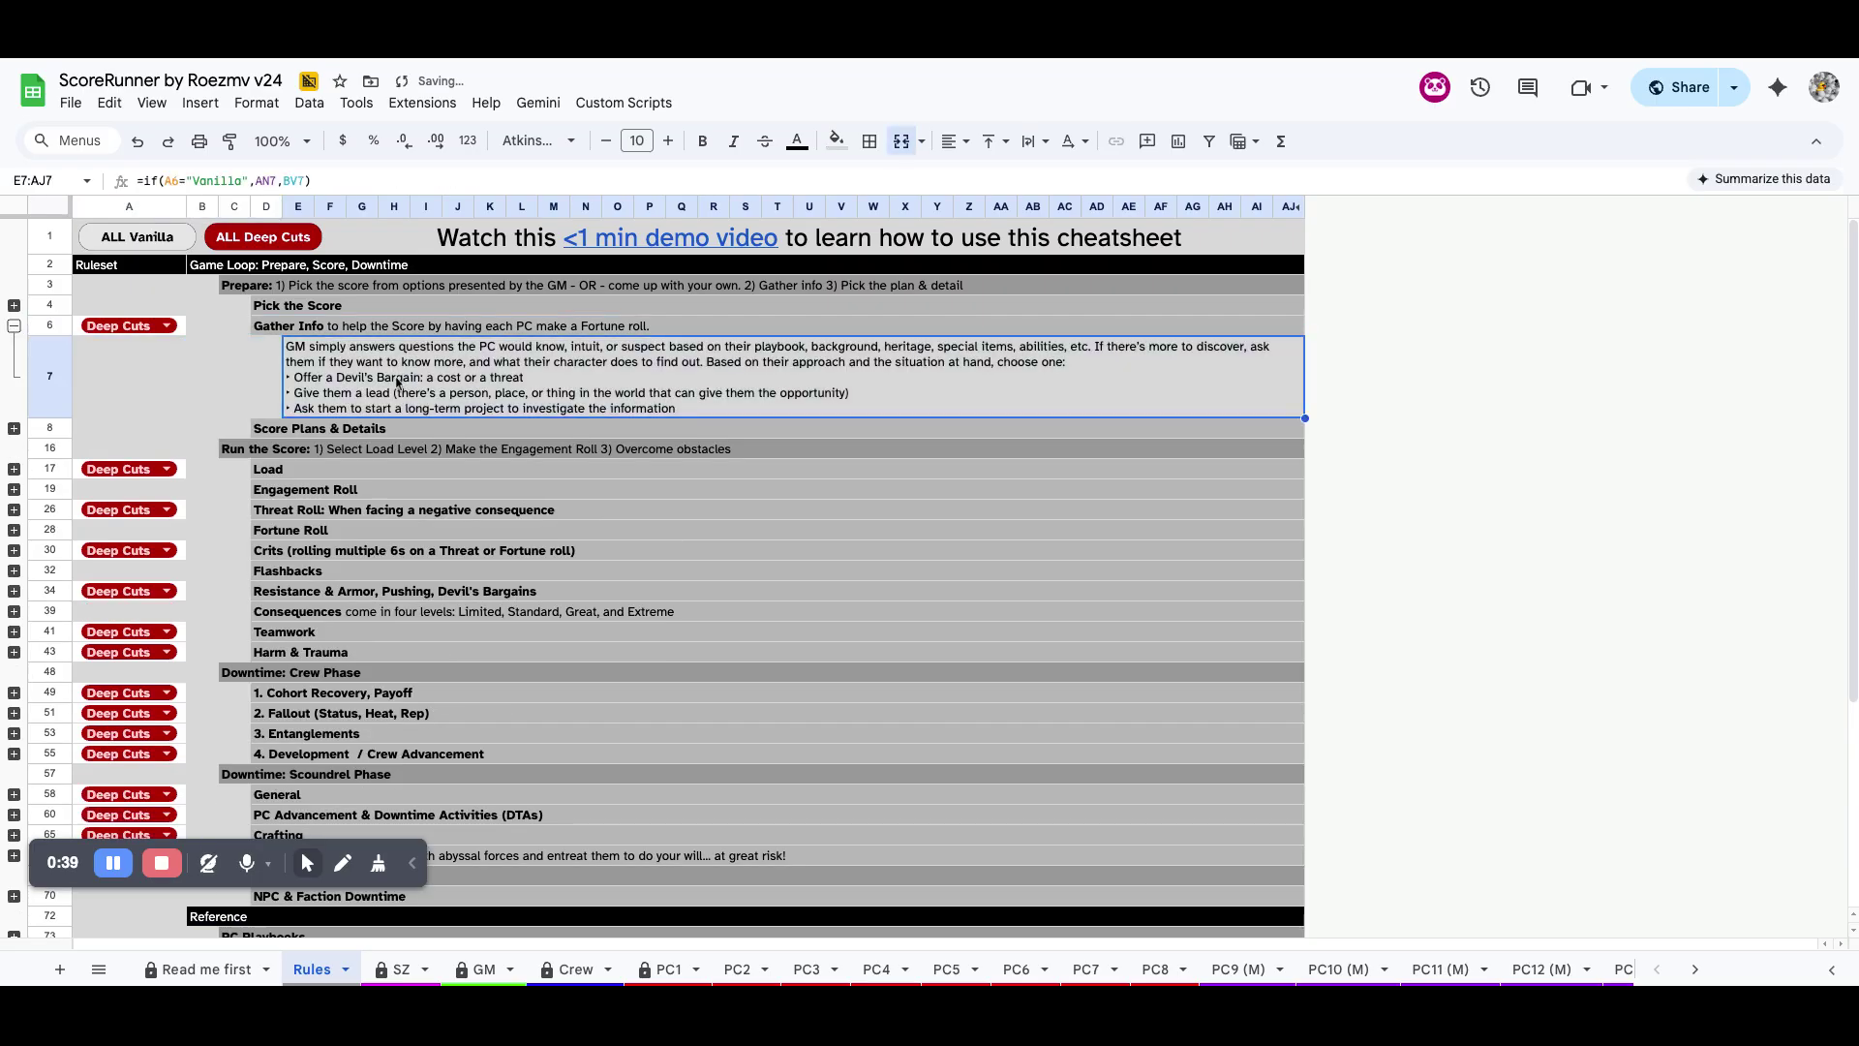
Switch the Gather Info ruleset to Vanilla and back to Deep Cuts, and collapse the section
click(135, 331)
click(135, 364)
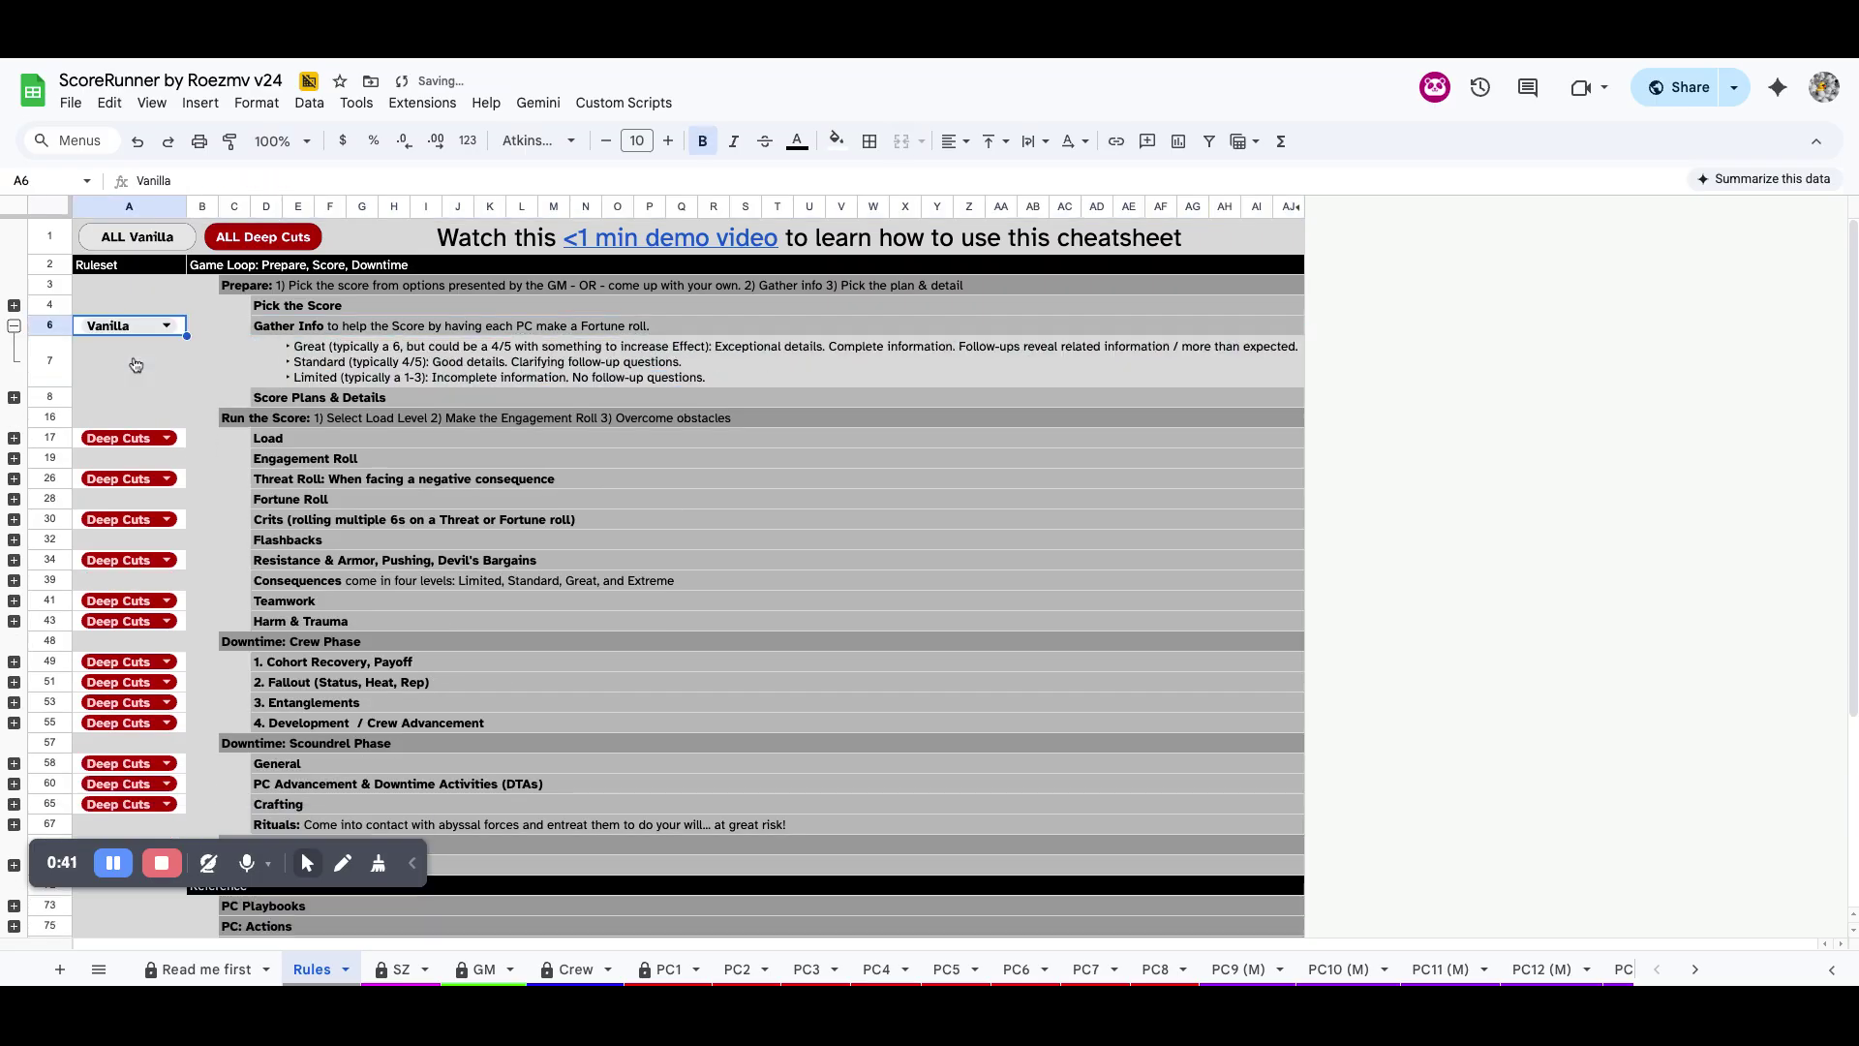
double_click(171, 331)
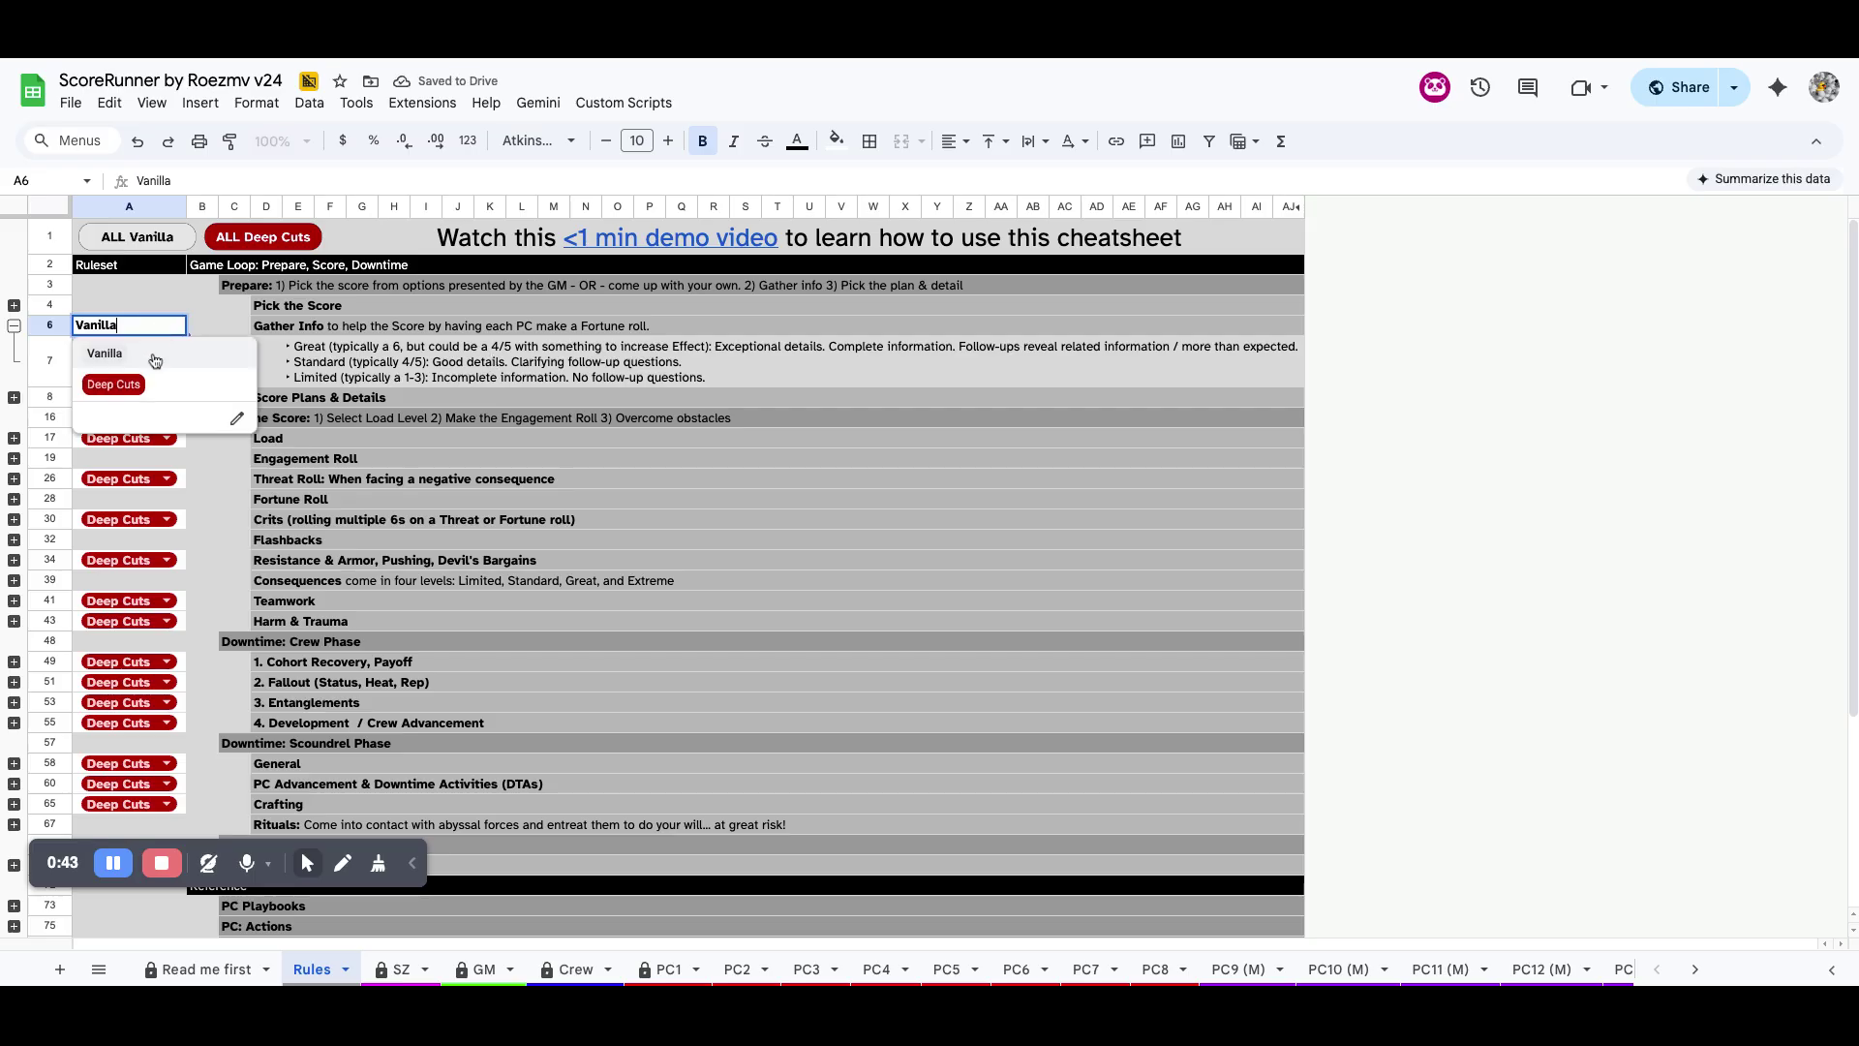
click(152, 384)
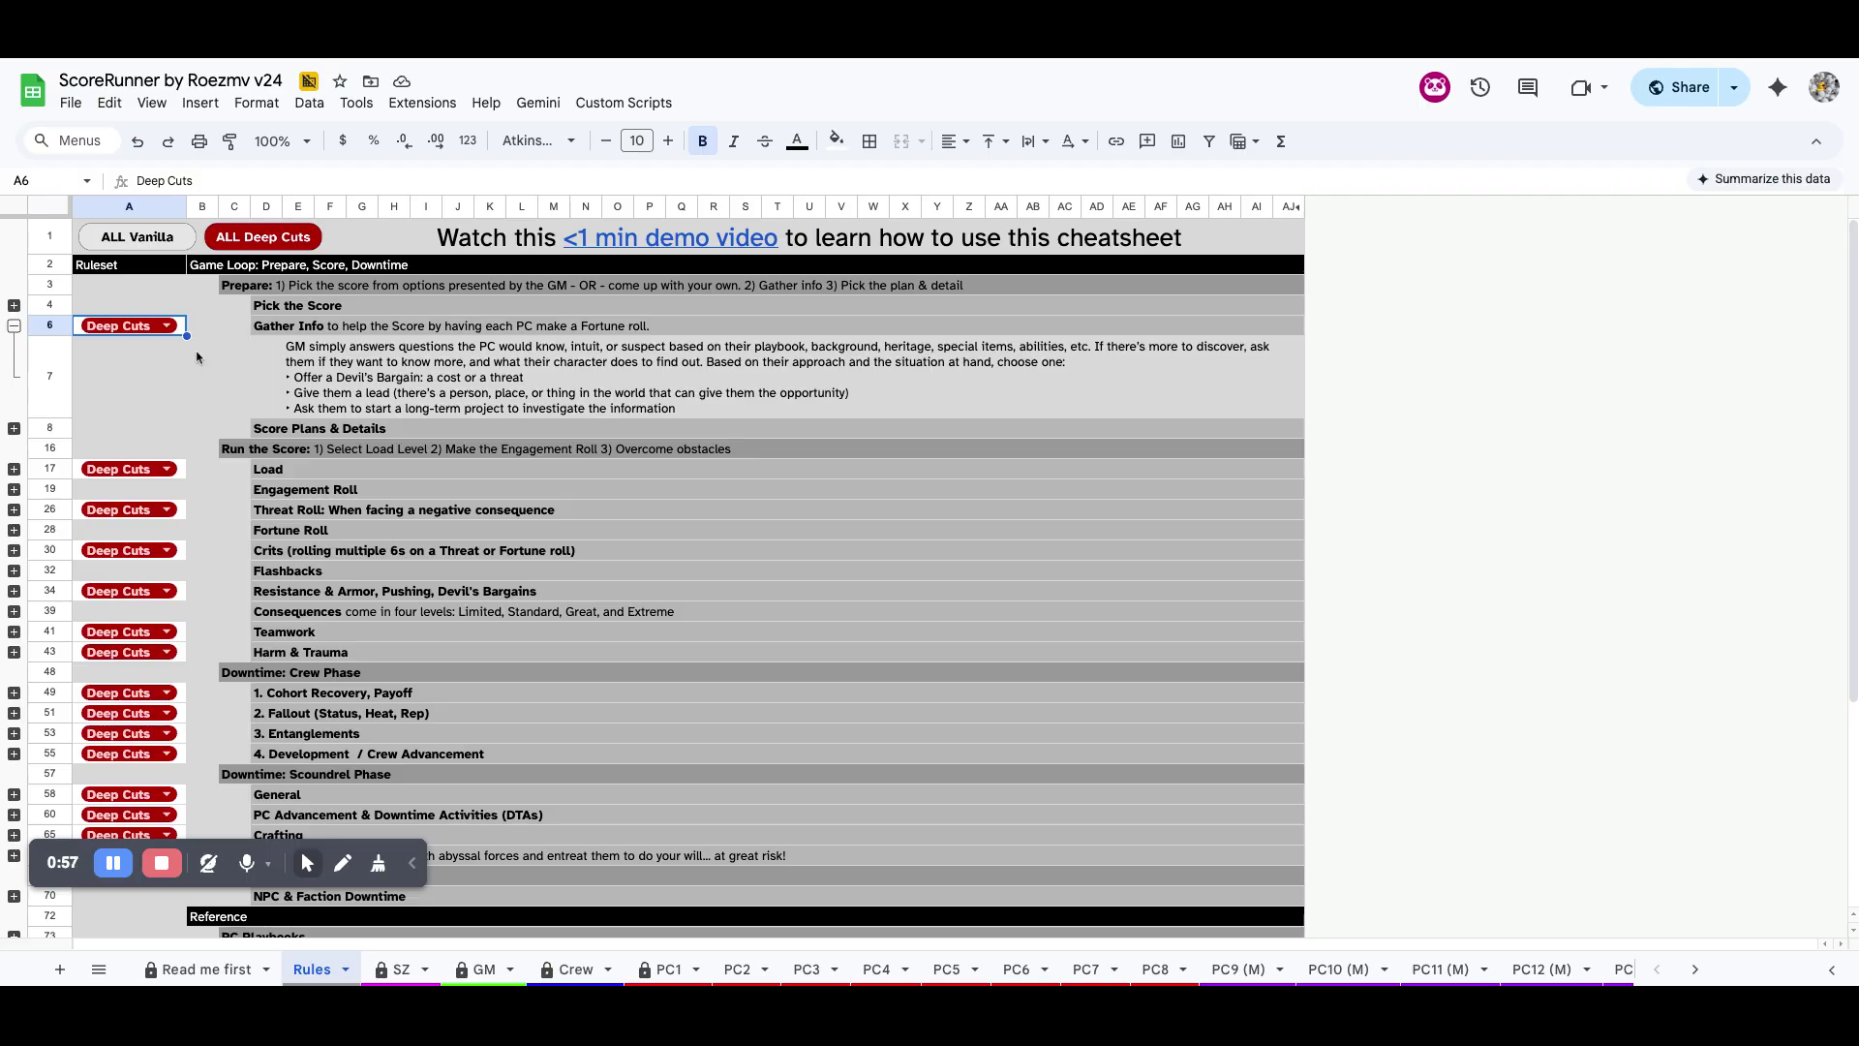
click(451, 355)
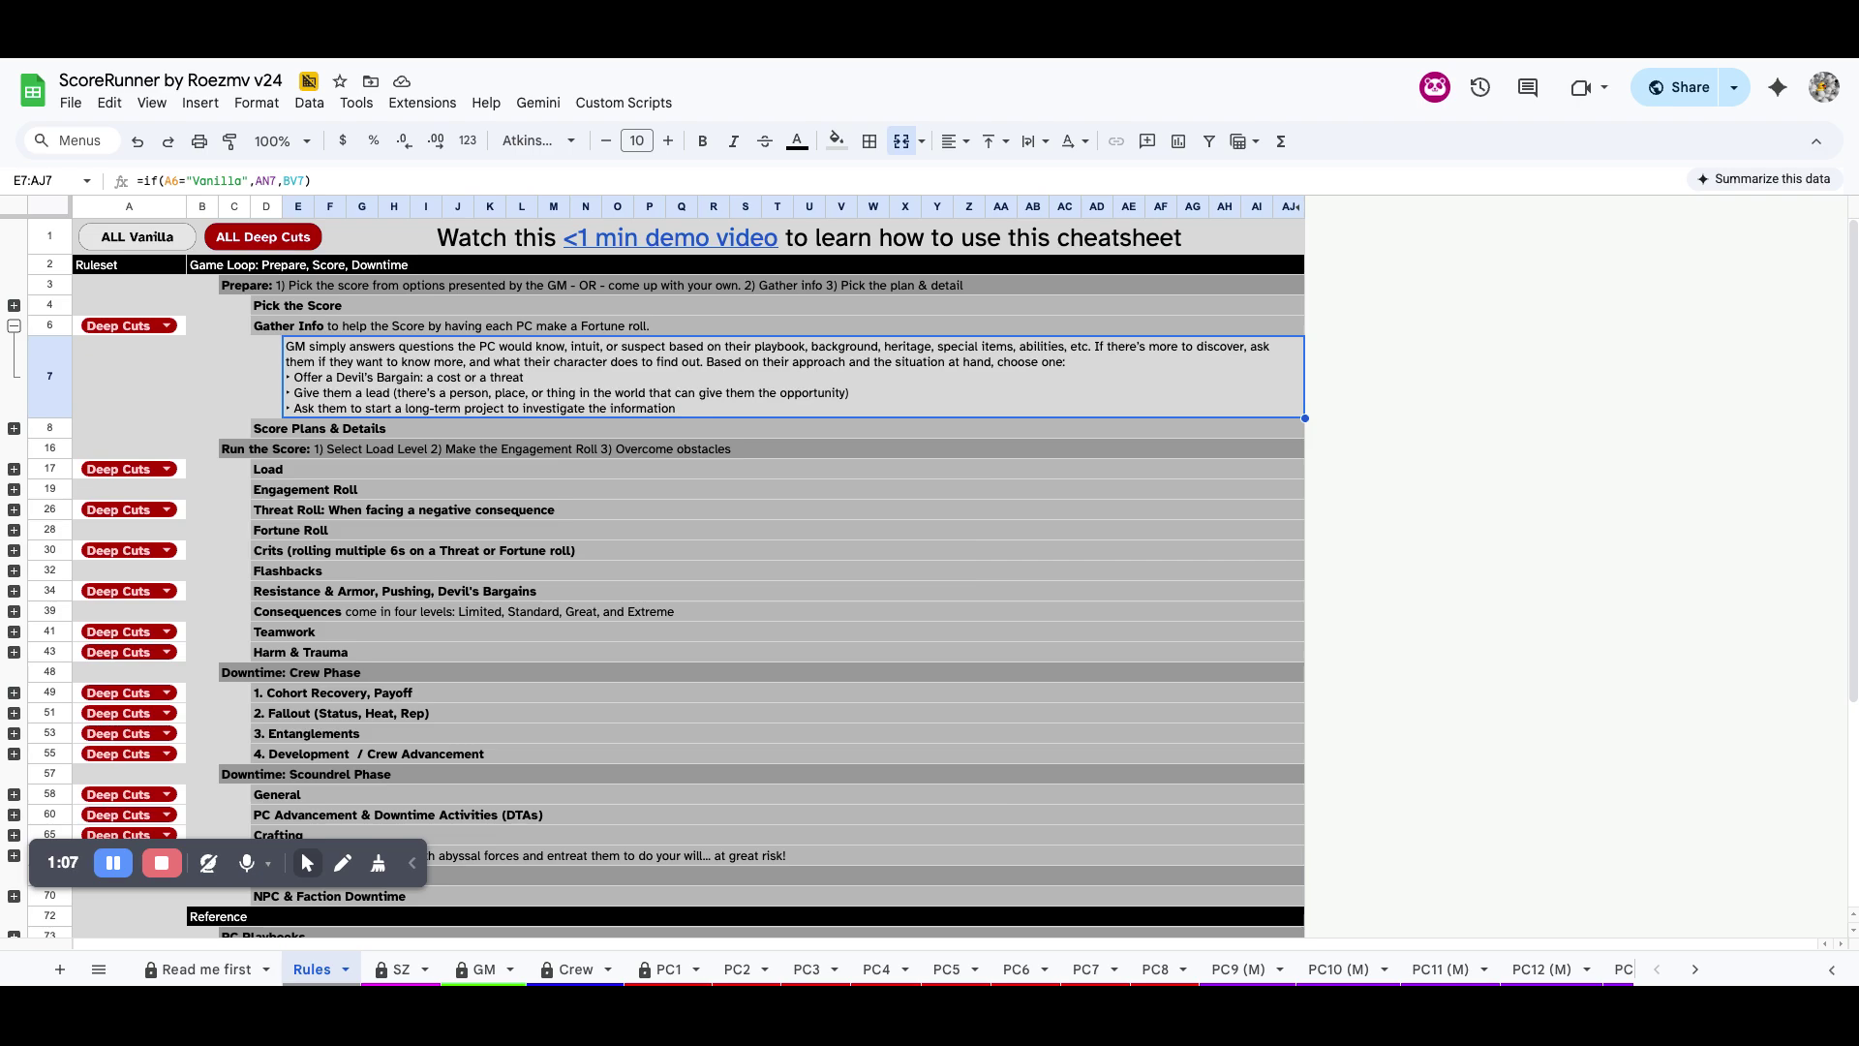
click(14, 326)
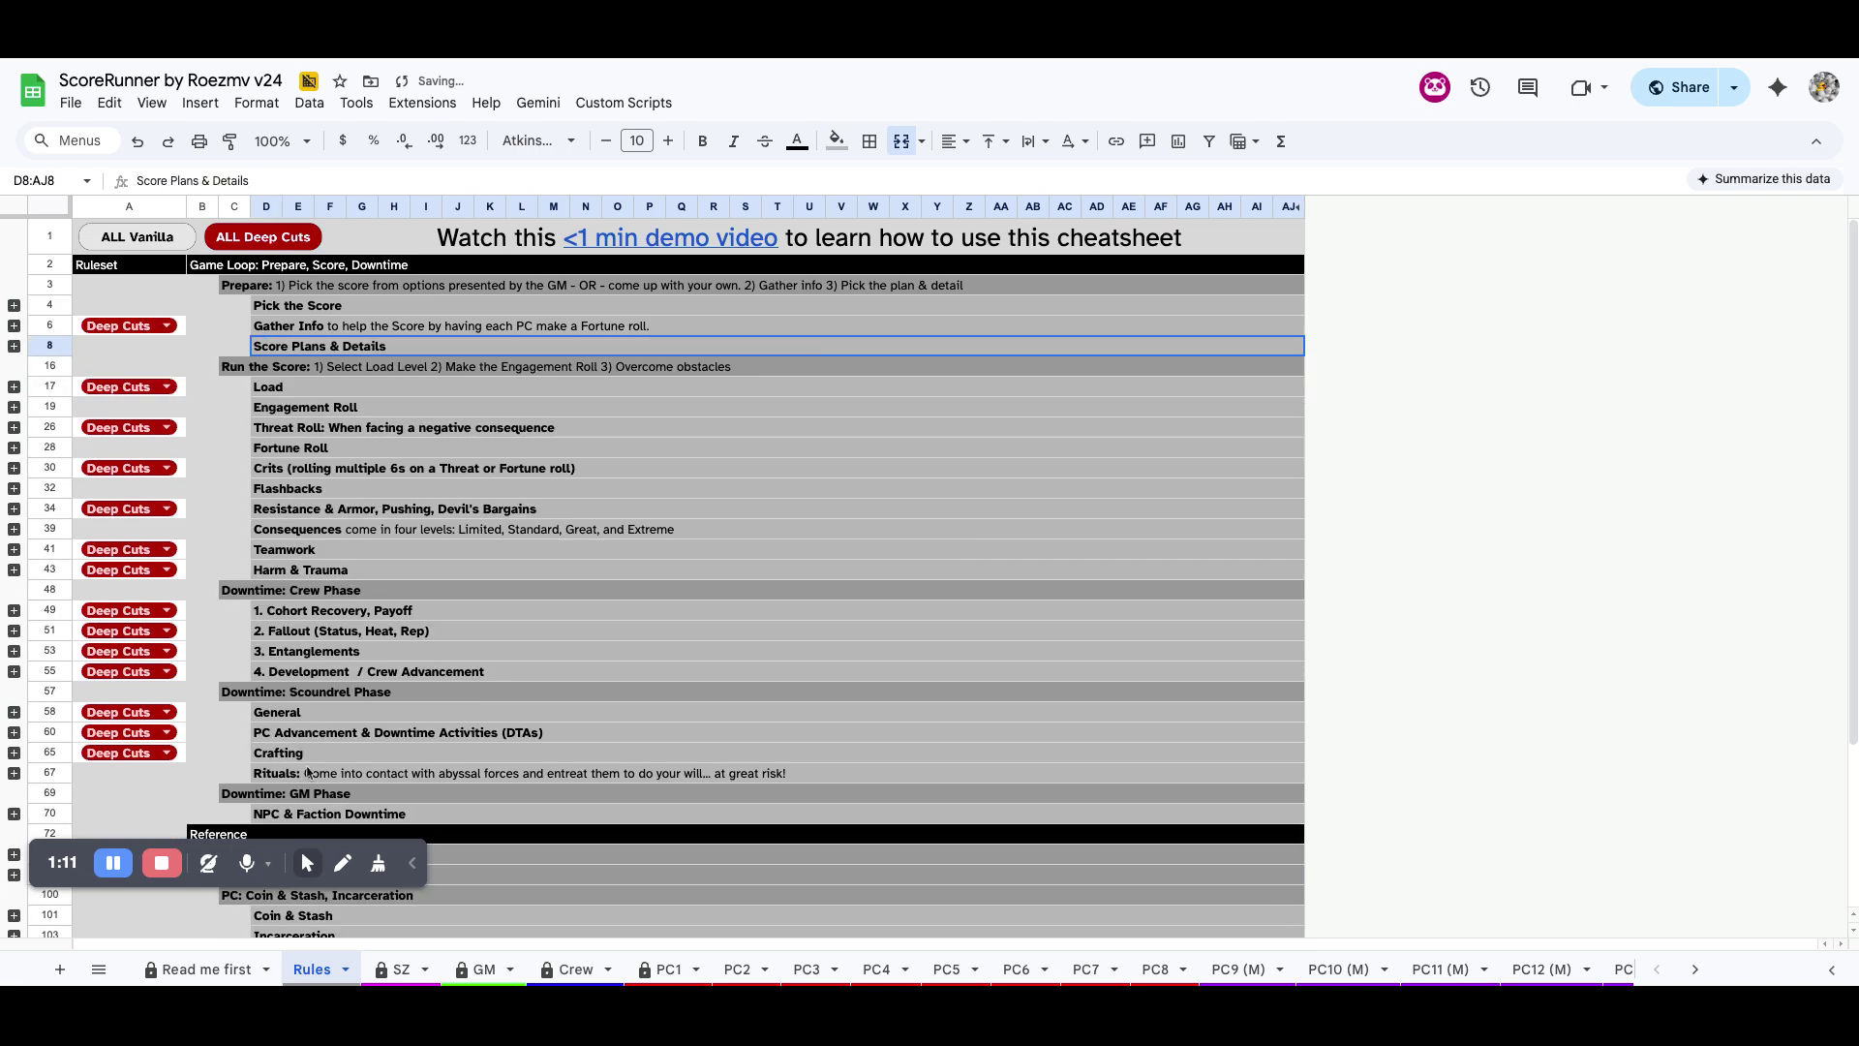
Go to the SZ sheet and examine the Session Zero heading, the Game Overview and the content preference grid
click(392, 968)
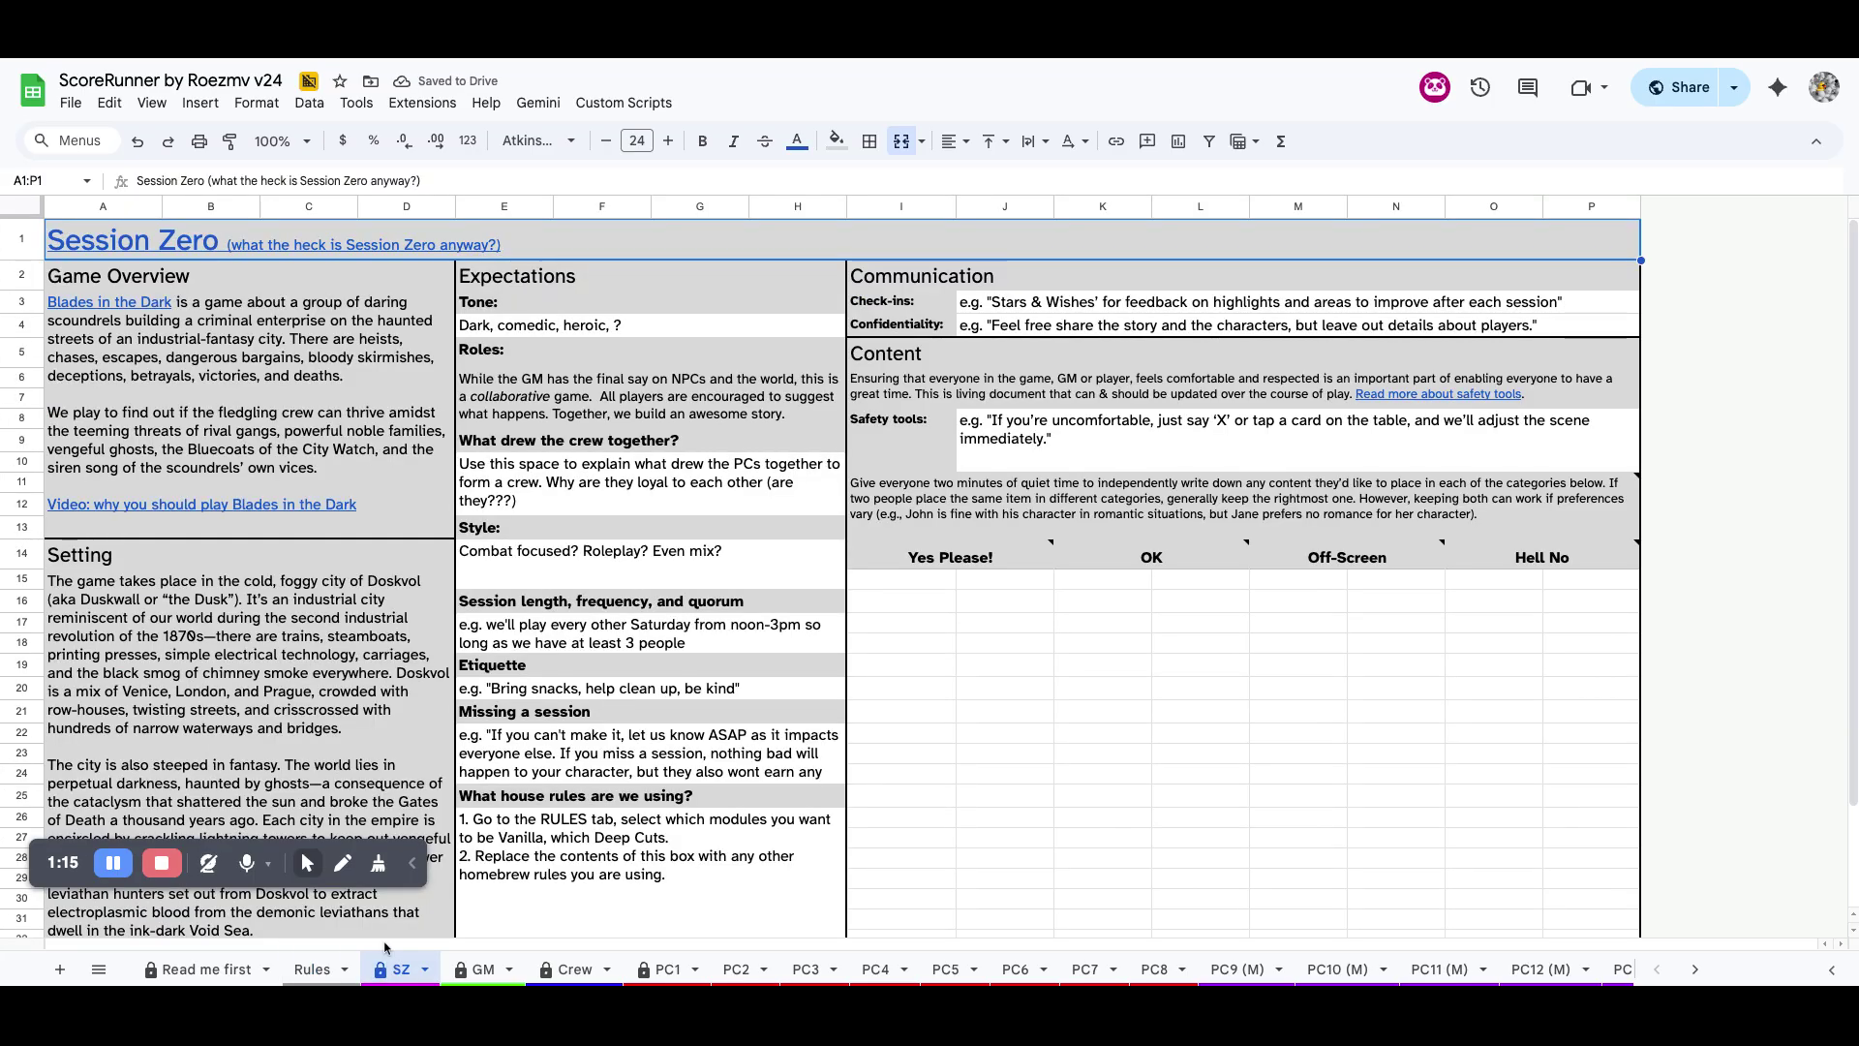
click(576, 253)
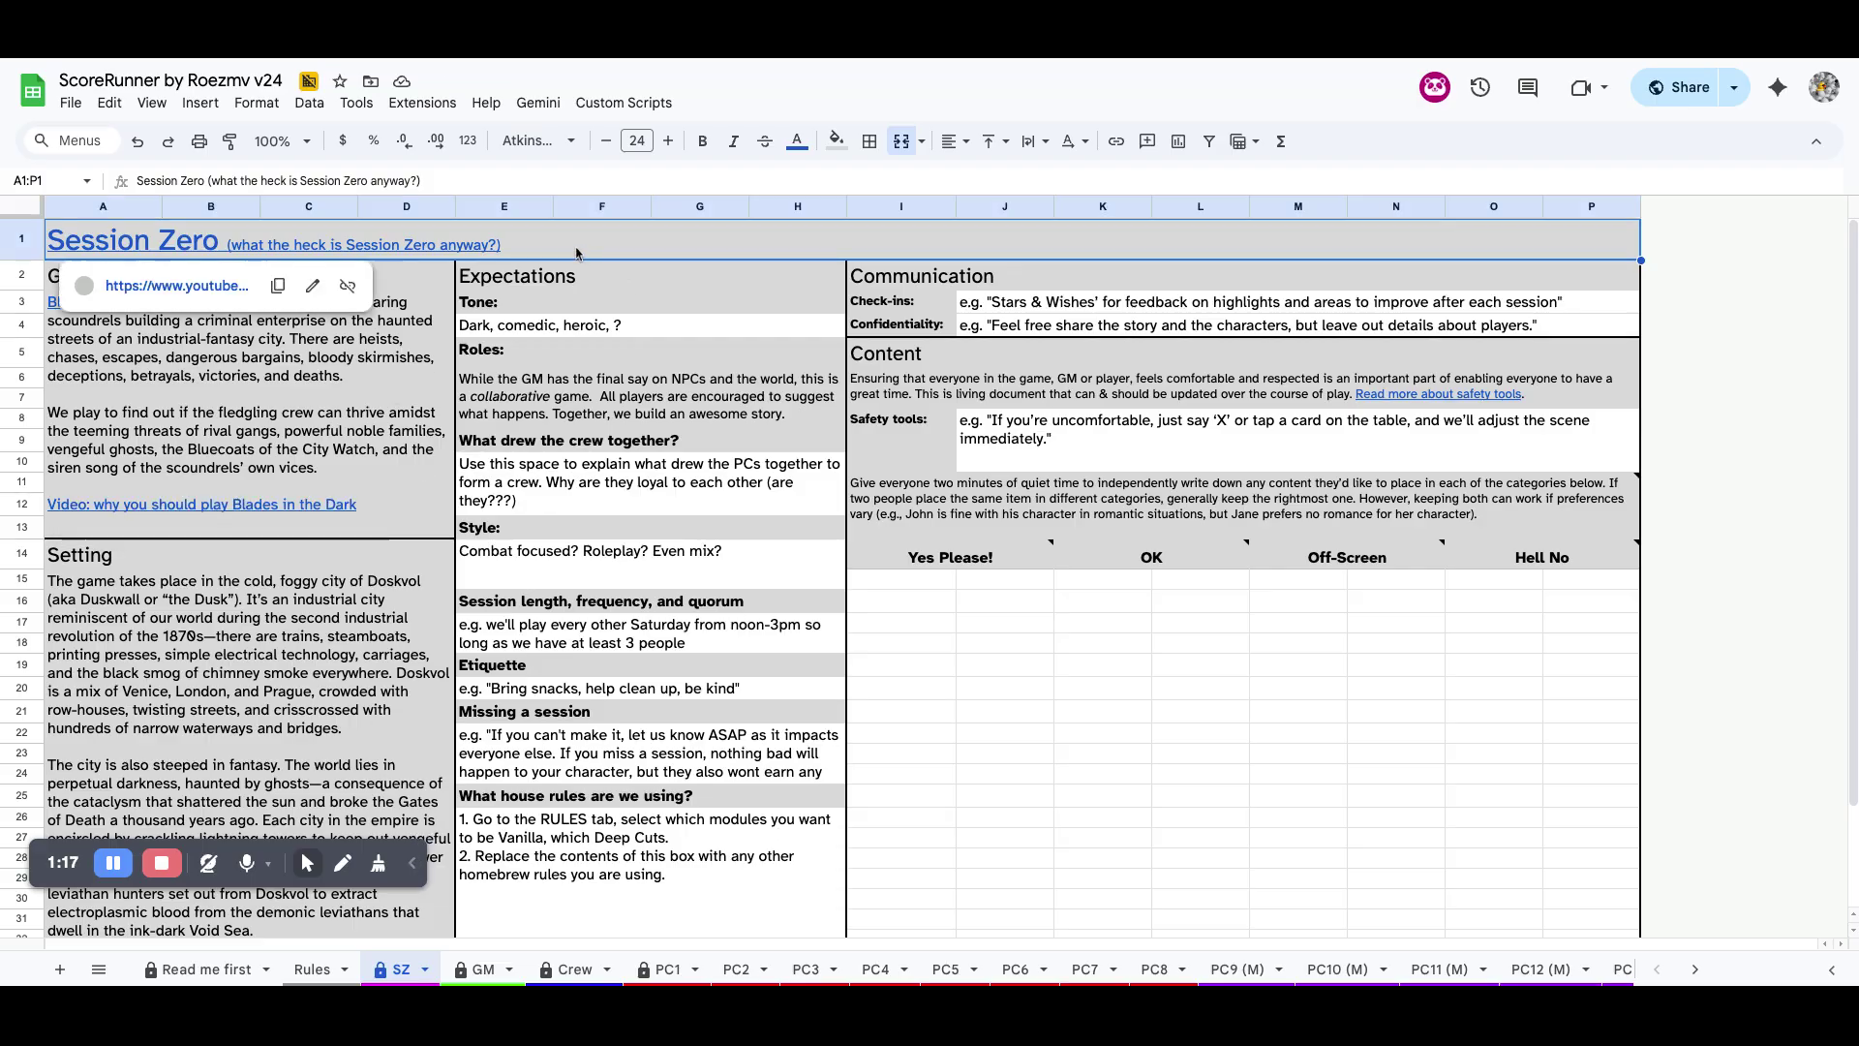
click(418, 365)
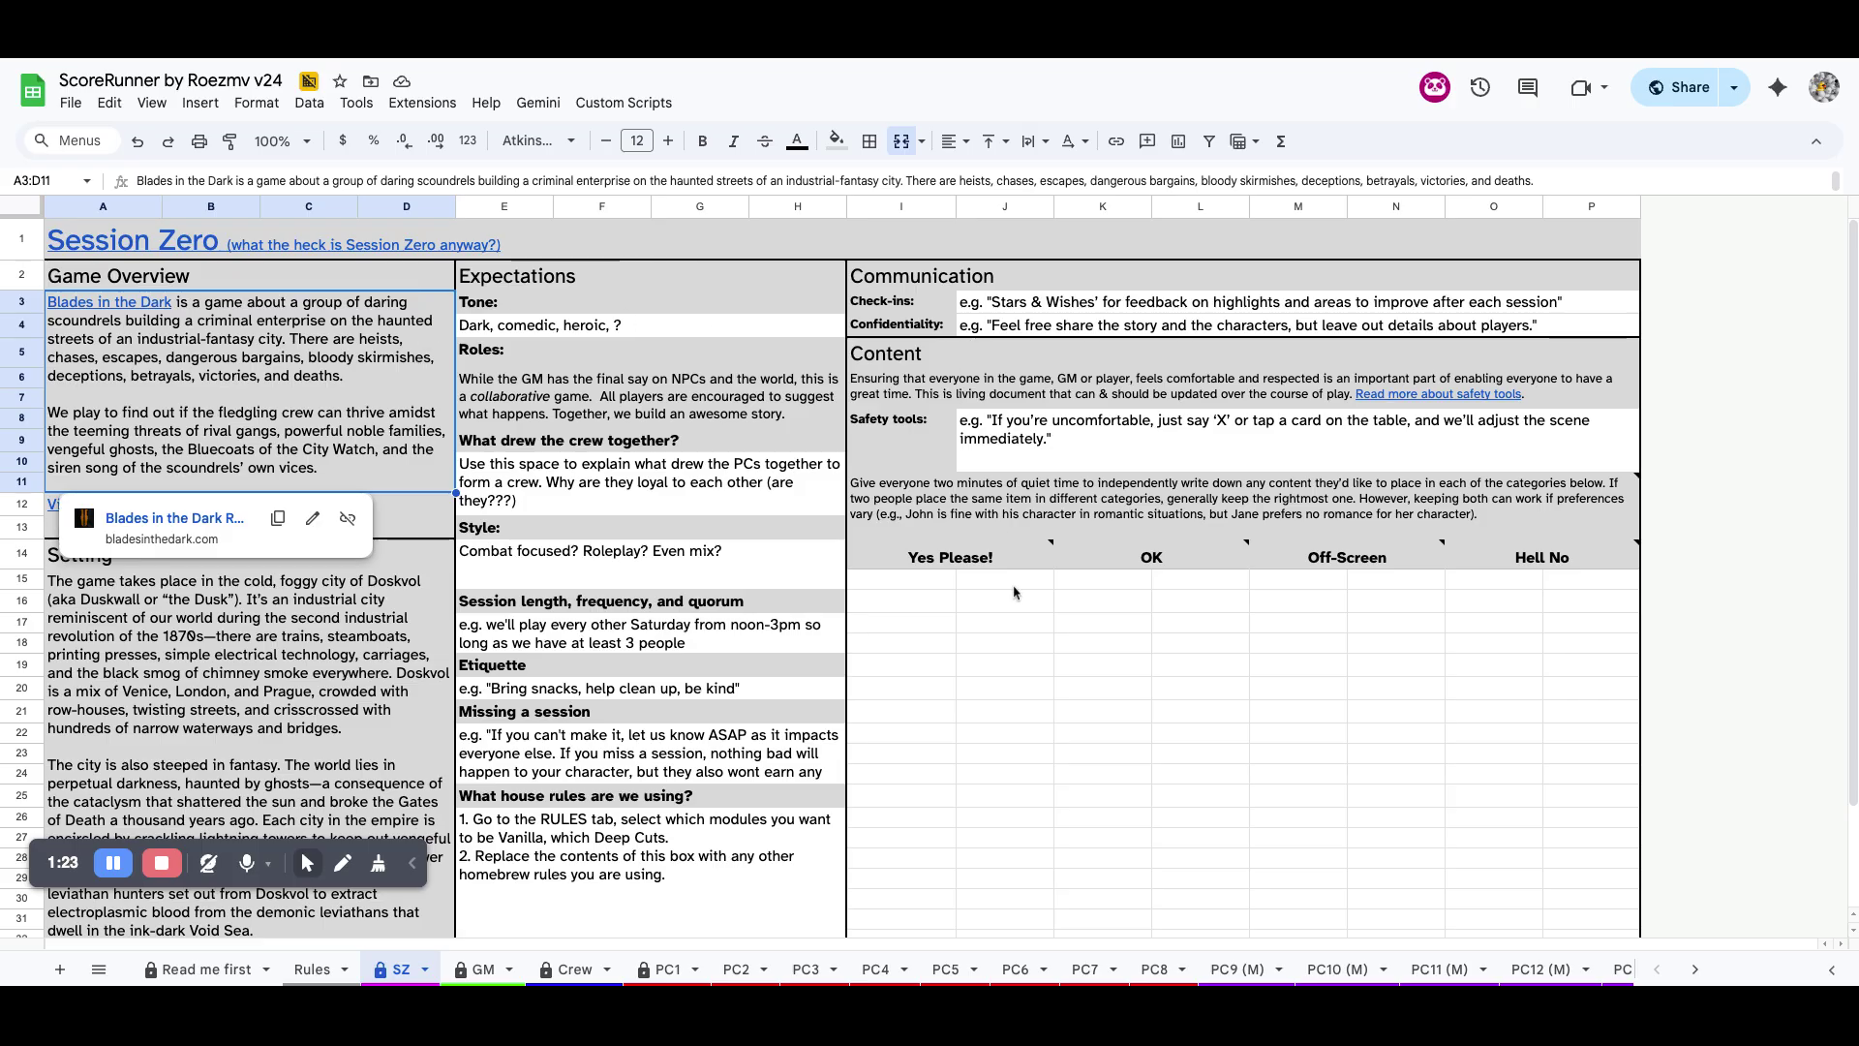
drag(927, 600, 1569, 775)
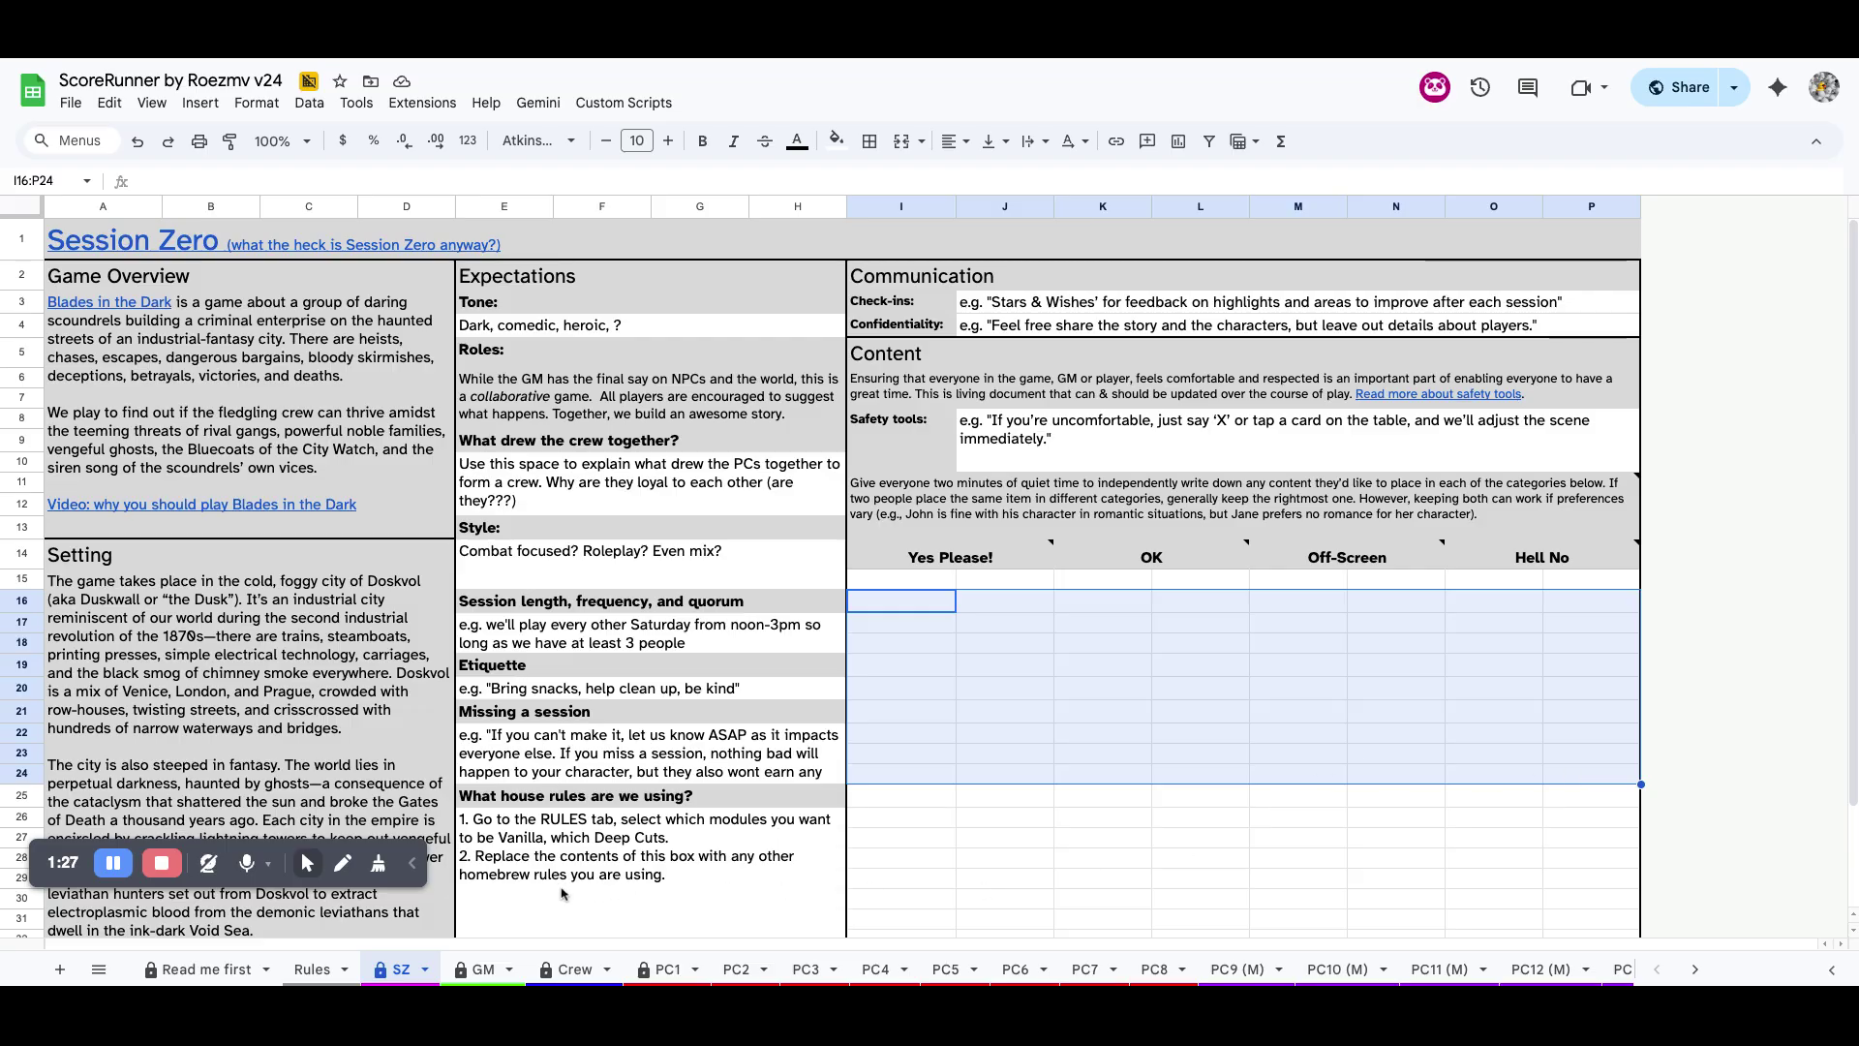
Go to the GM sheet and examine the GM Notes, Threats, GM Clocks and public Extra Clocks areas
click(480, 970)
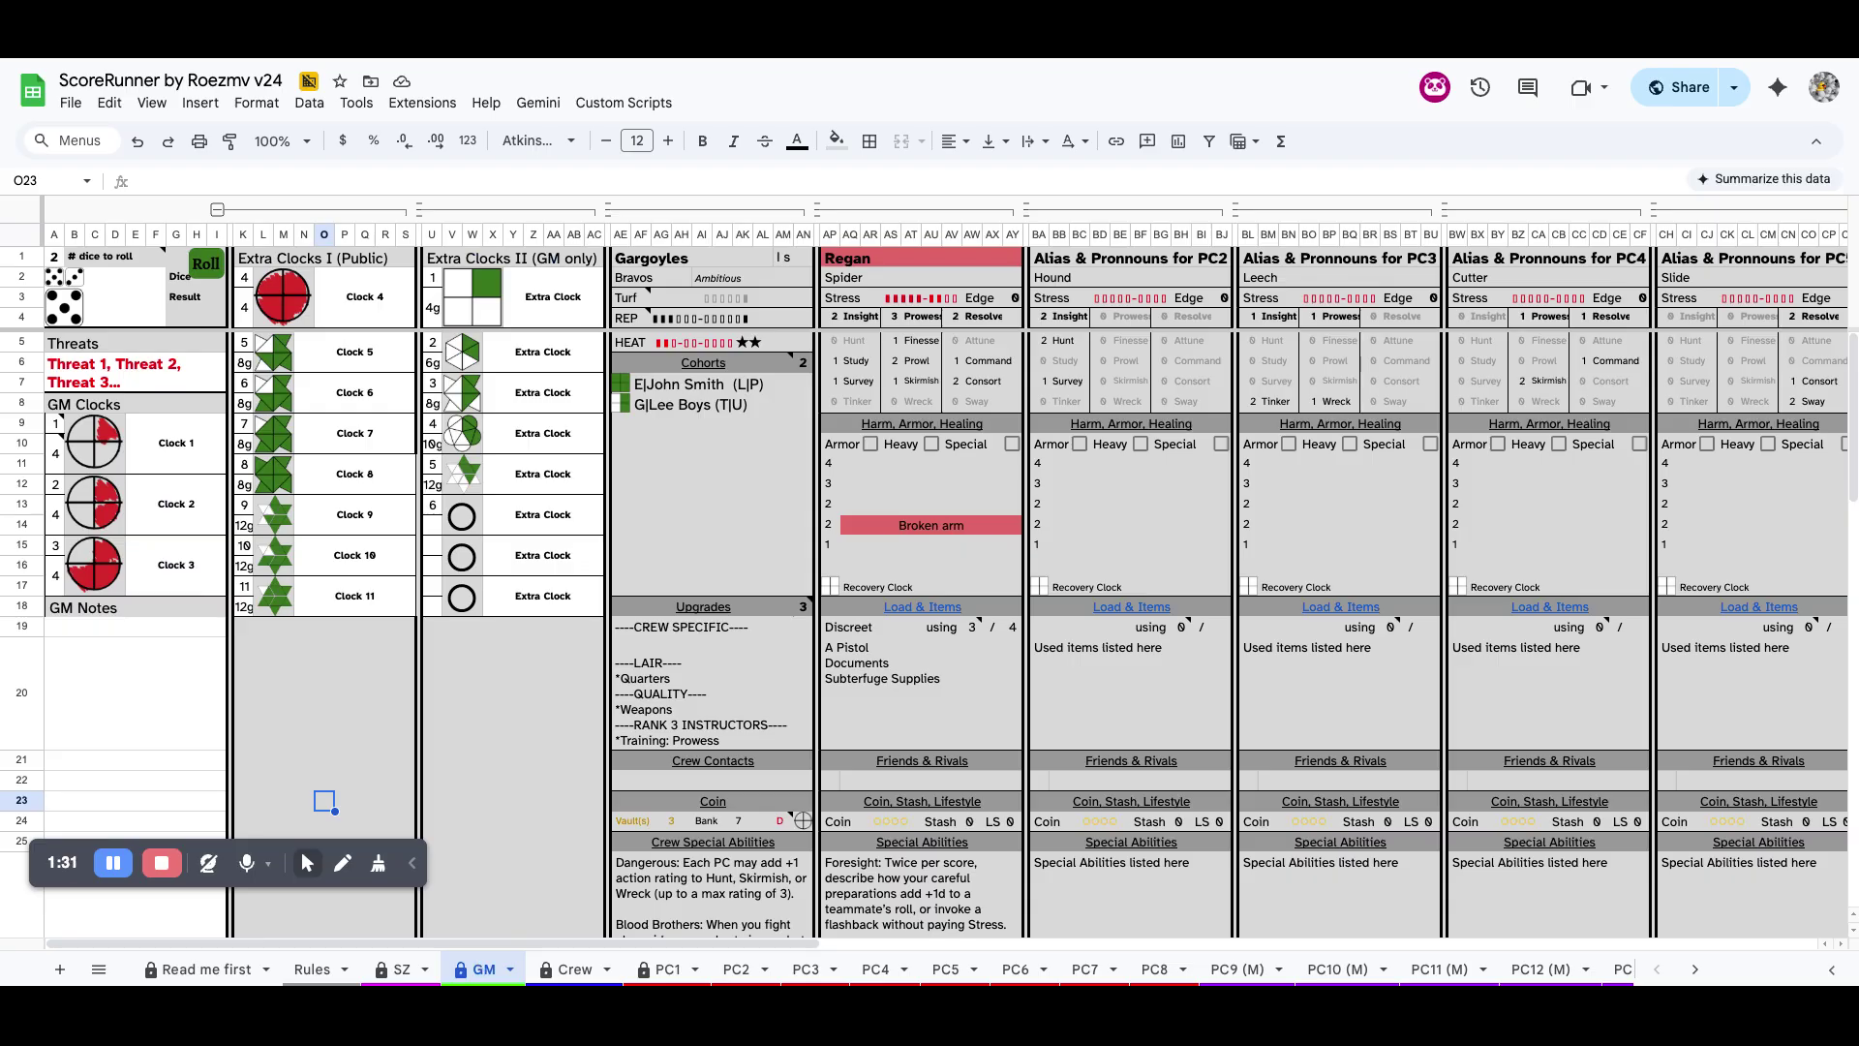
drag(48, 862, 67, 905)
click(85, 716)
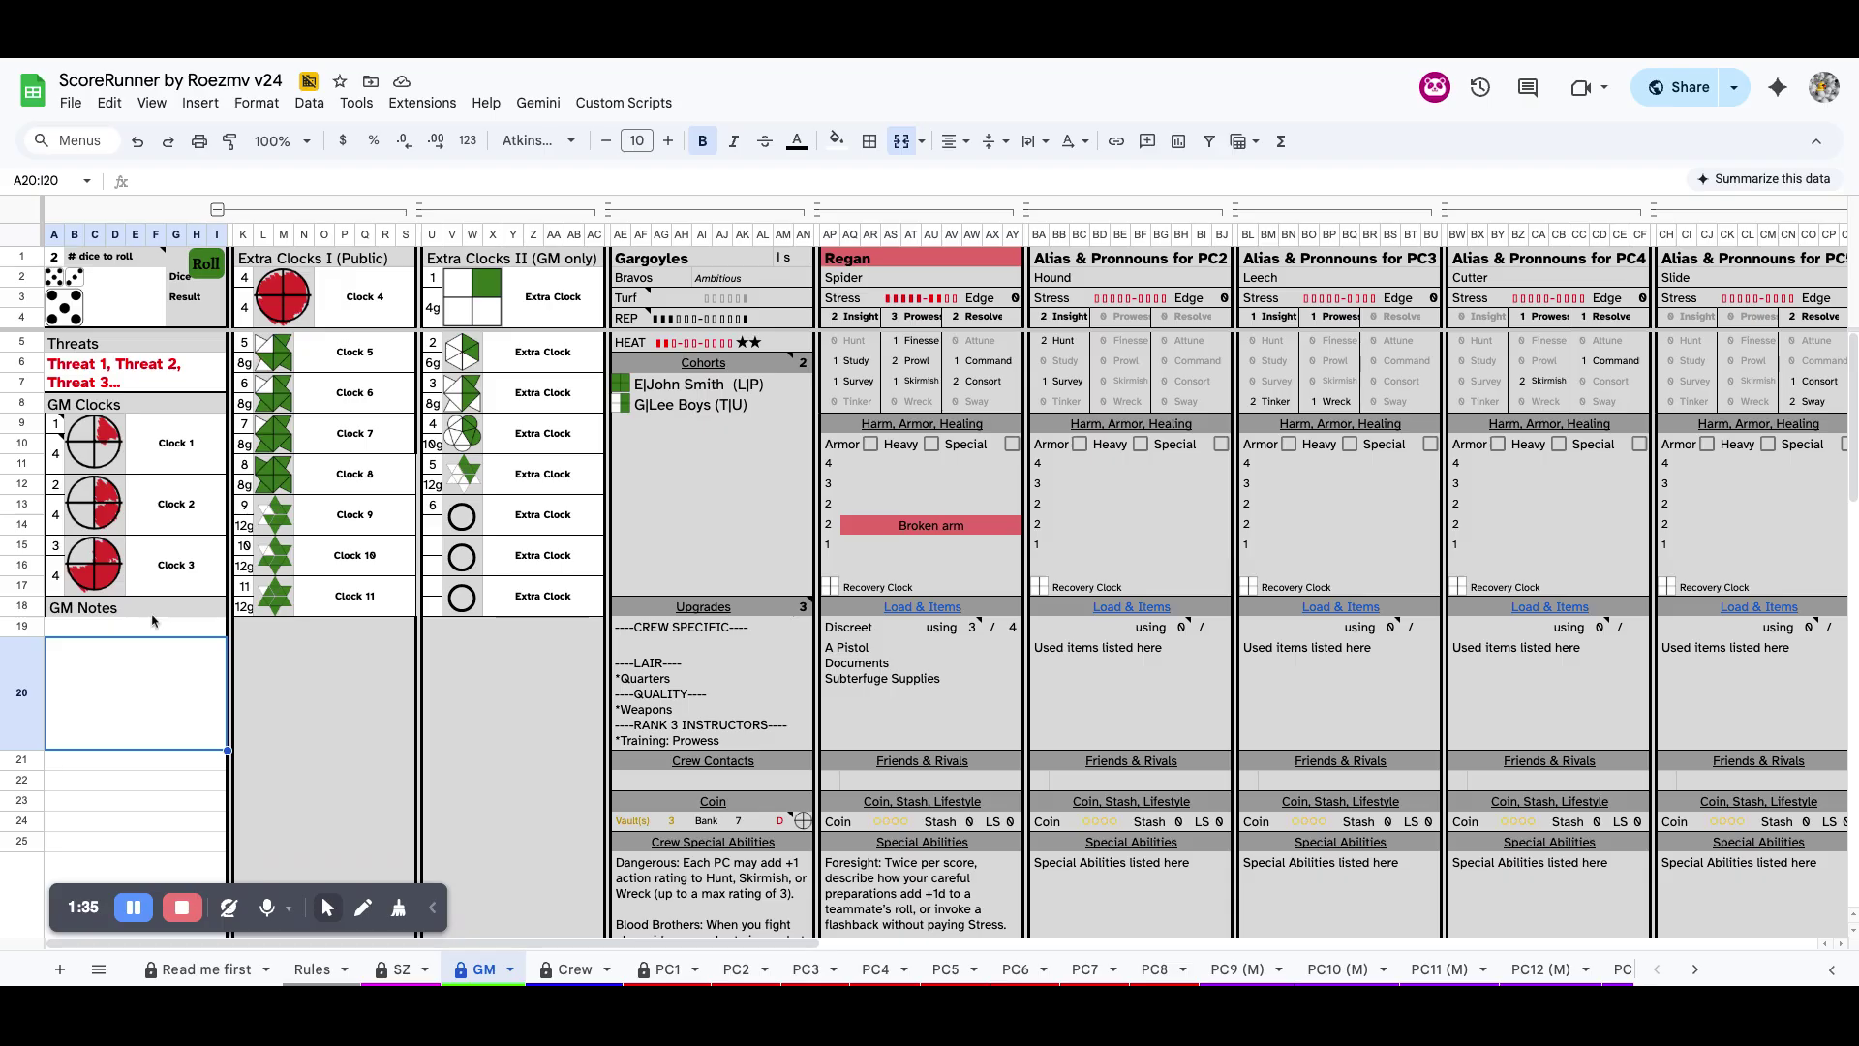
click(114, 372)
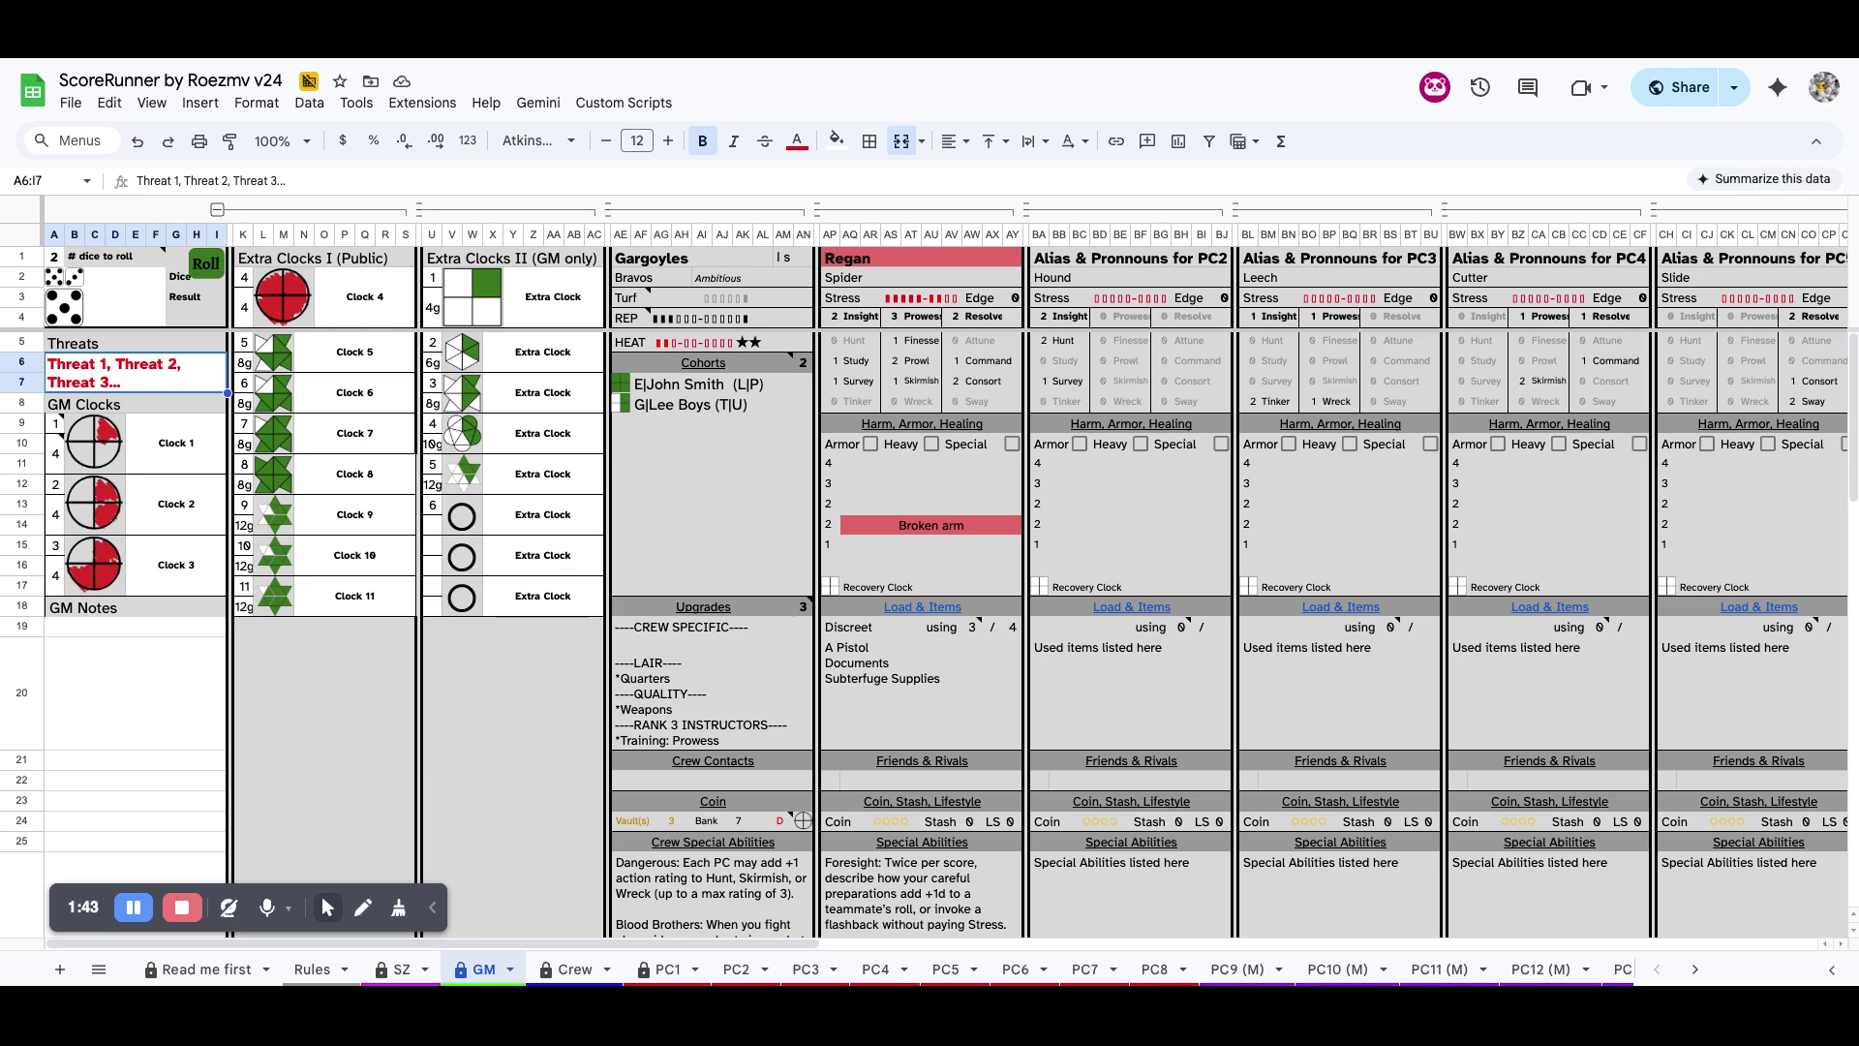
drag(126, 343, 100, 610)
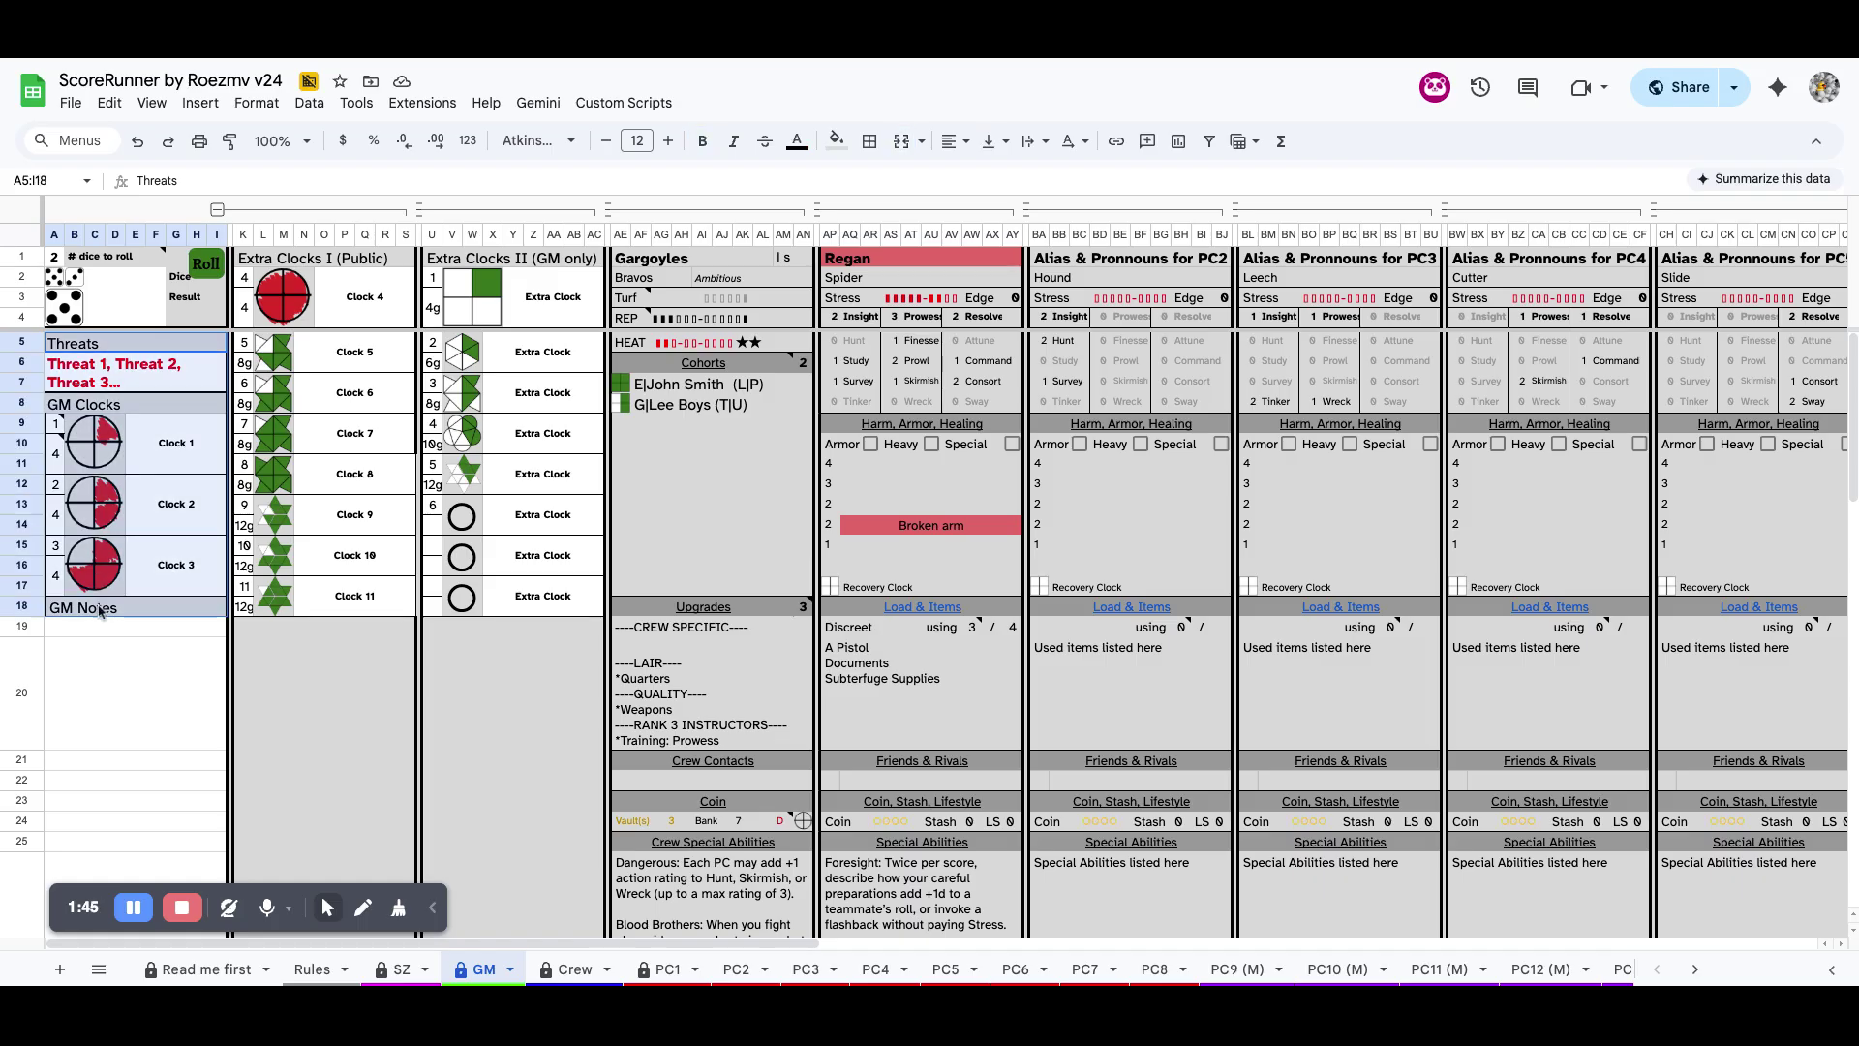
drag(306, 257, 297, 640)
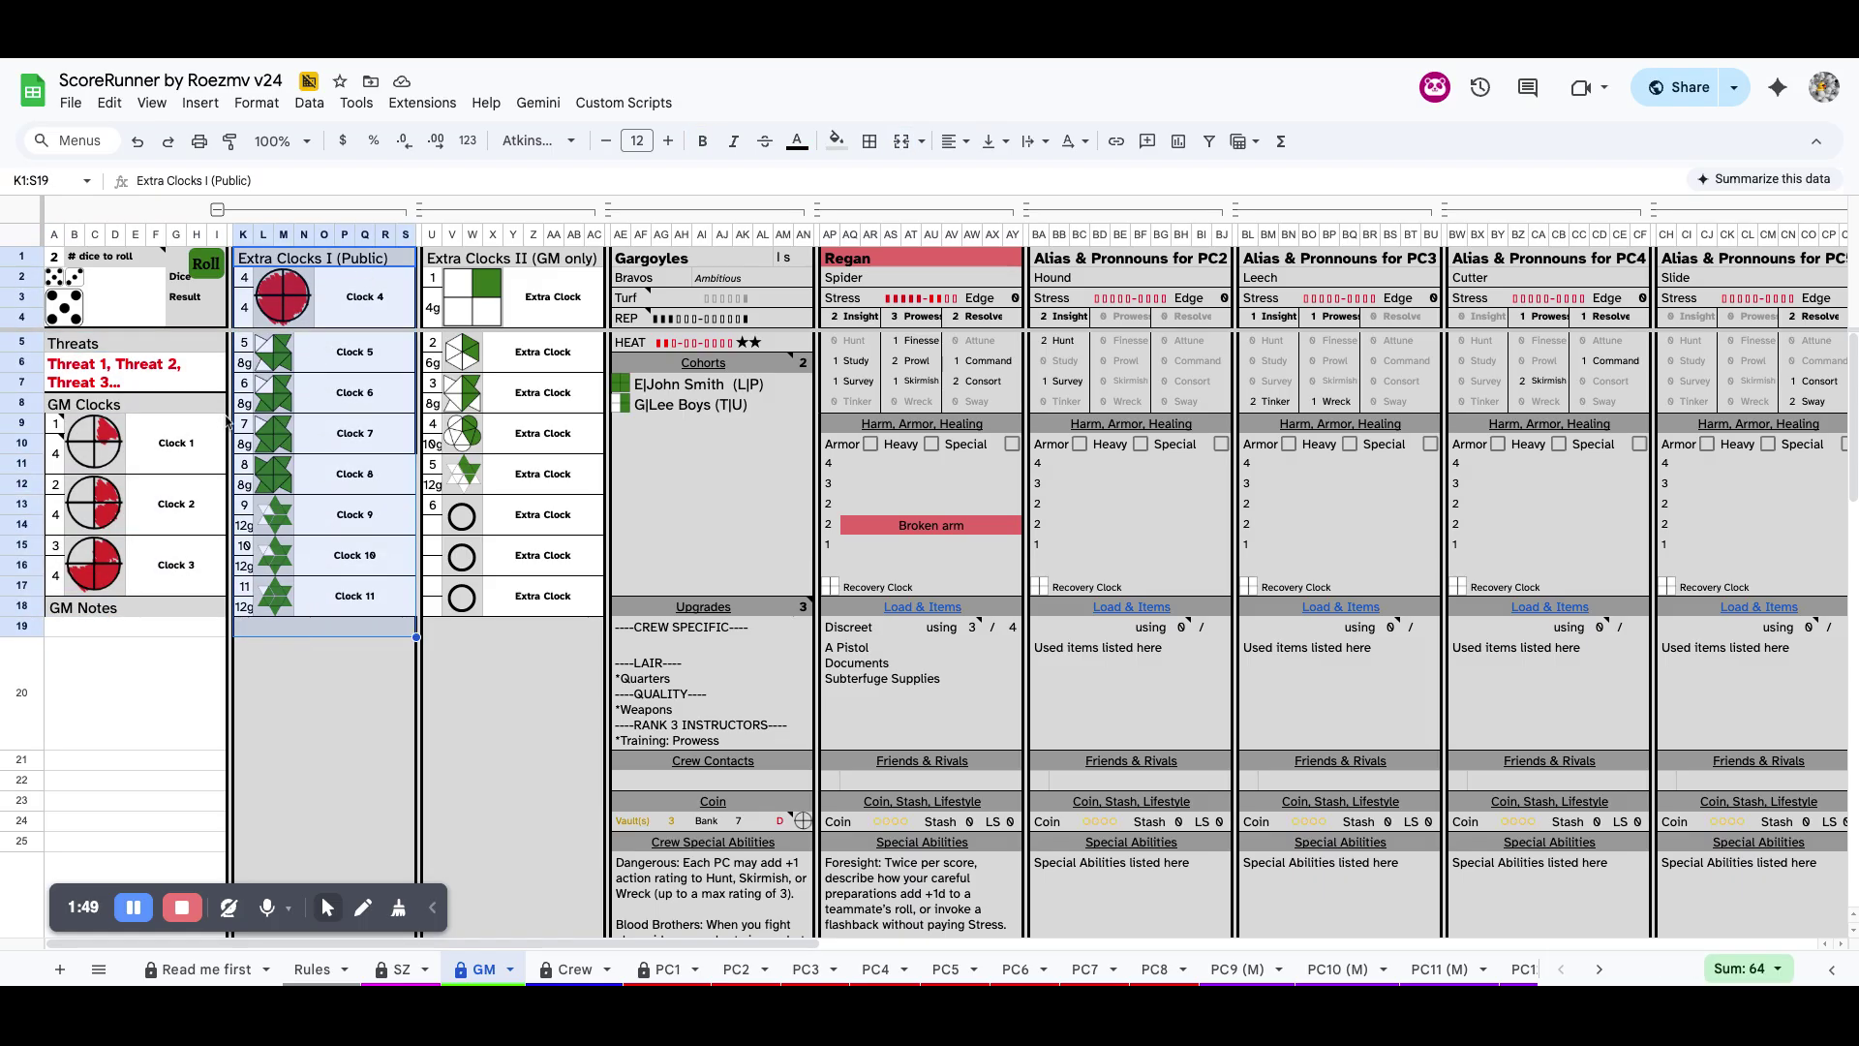
Go to the PC1 sheet and examine the threats and clocks mirrored under Info from GM Tab
click(678, 967)
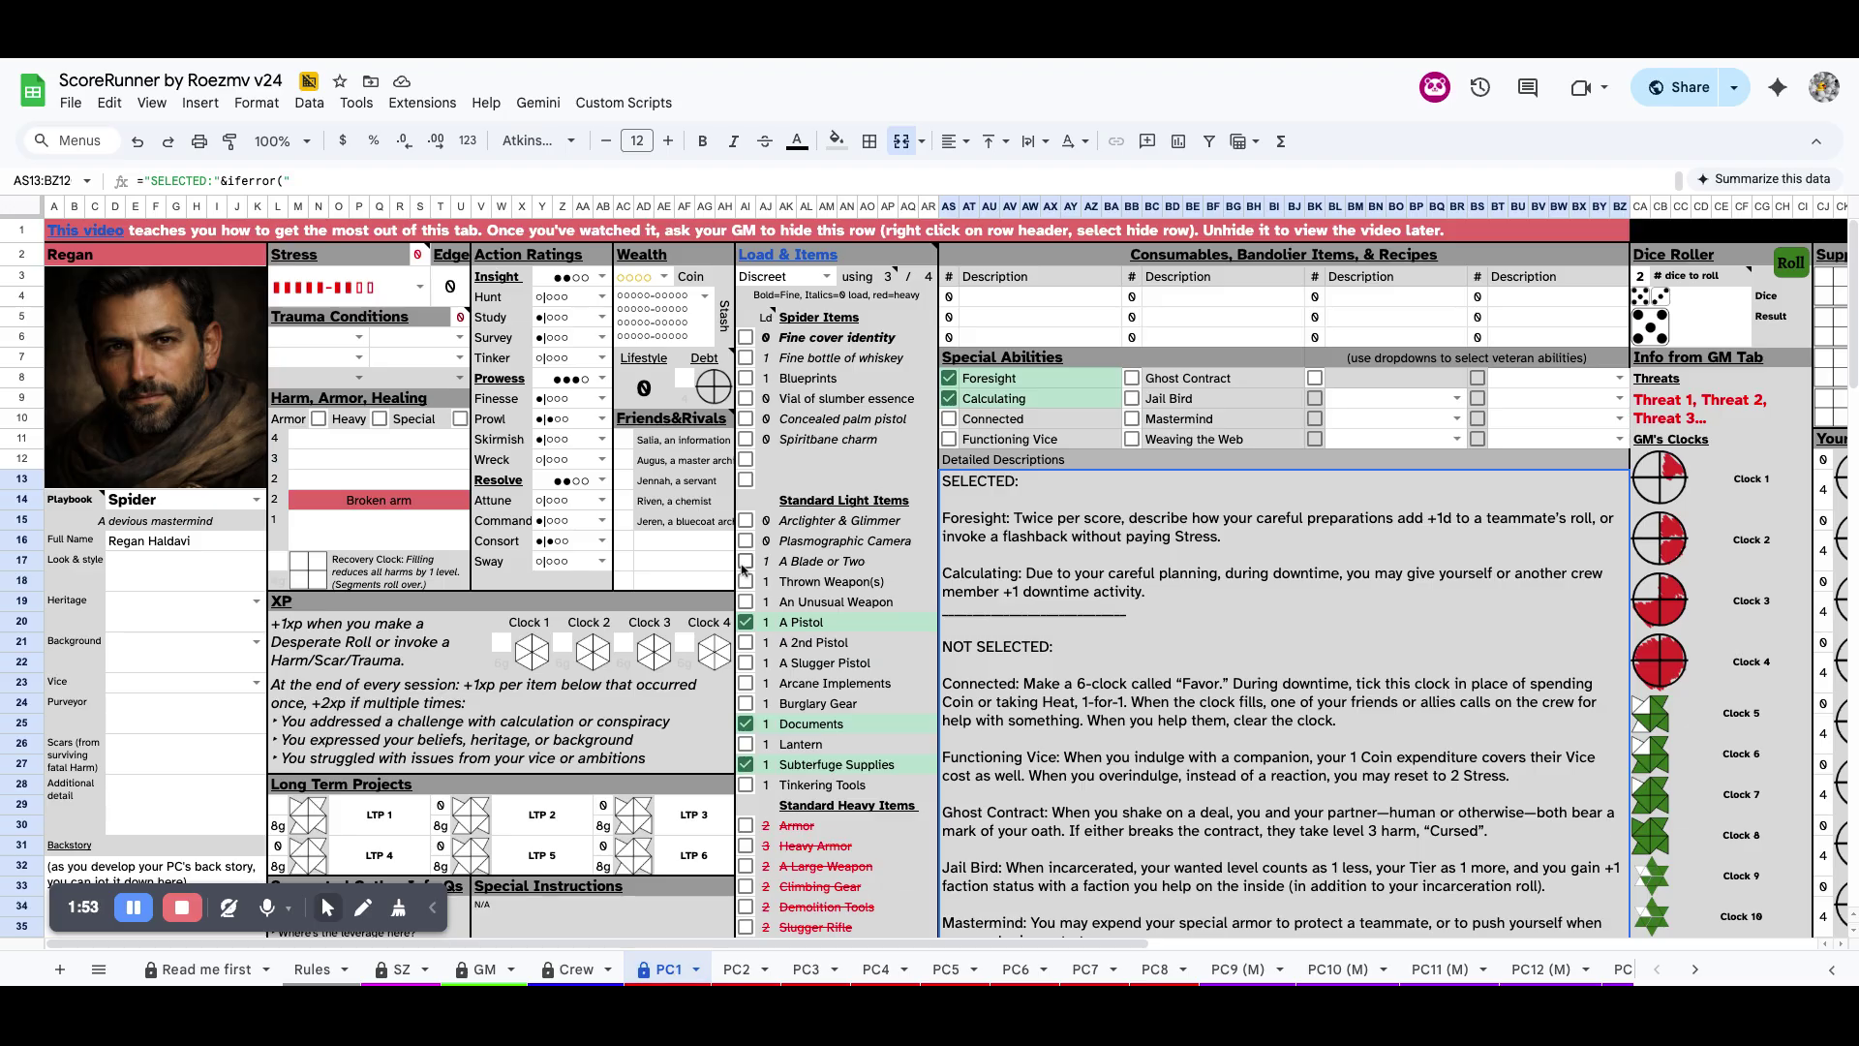
scroll(1077, 640, right, 10)
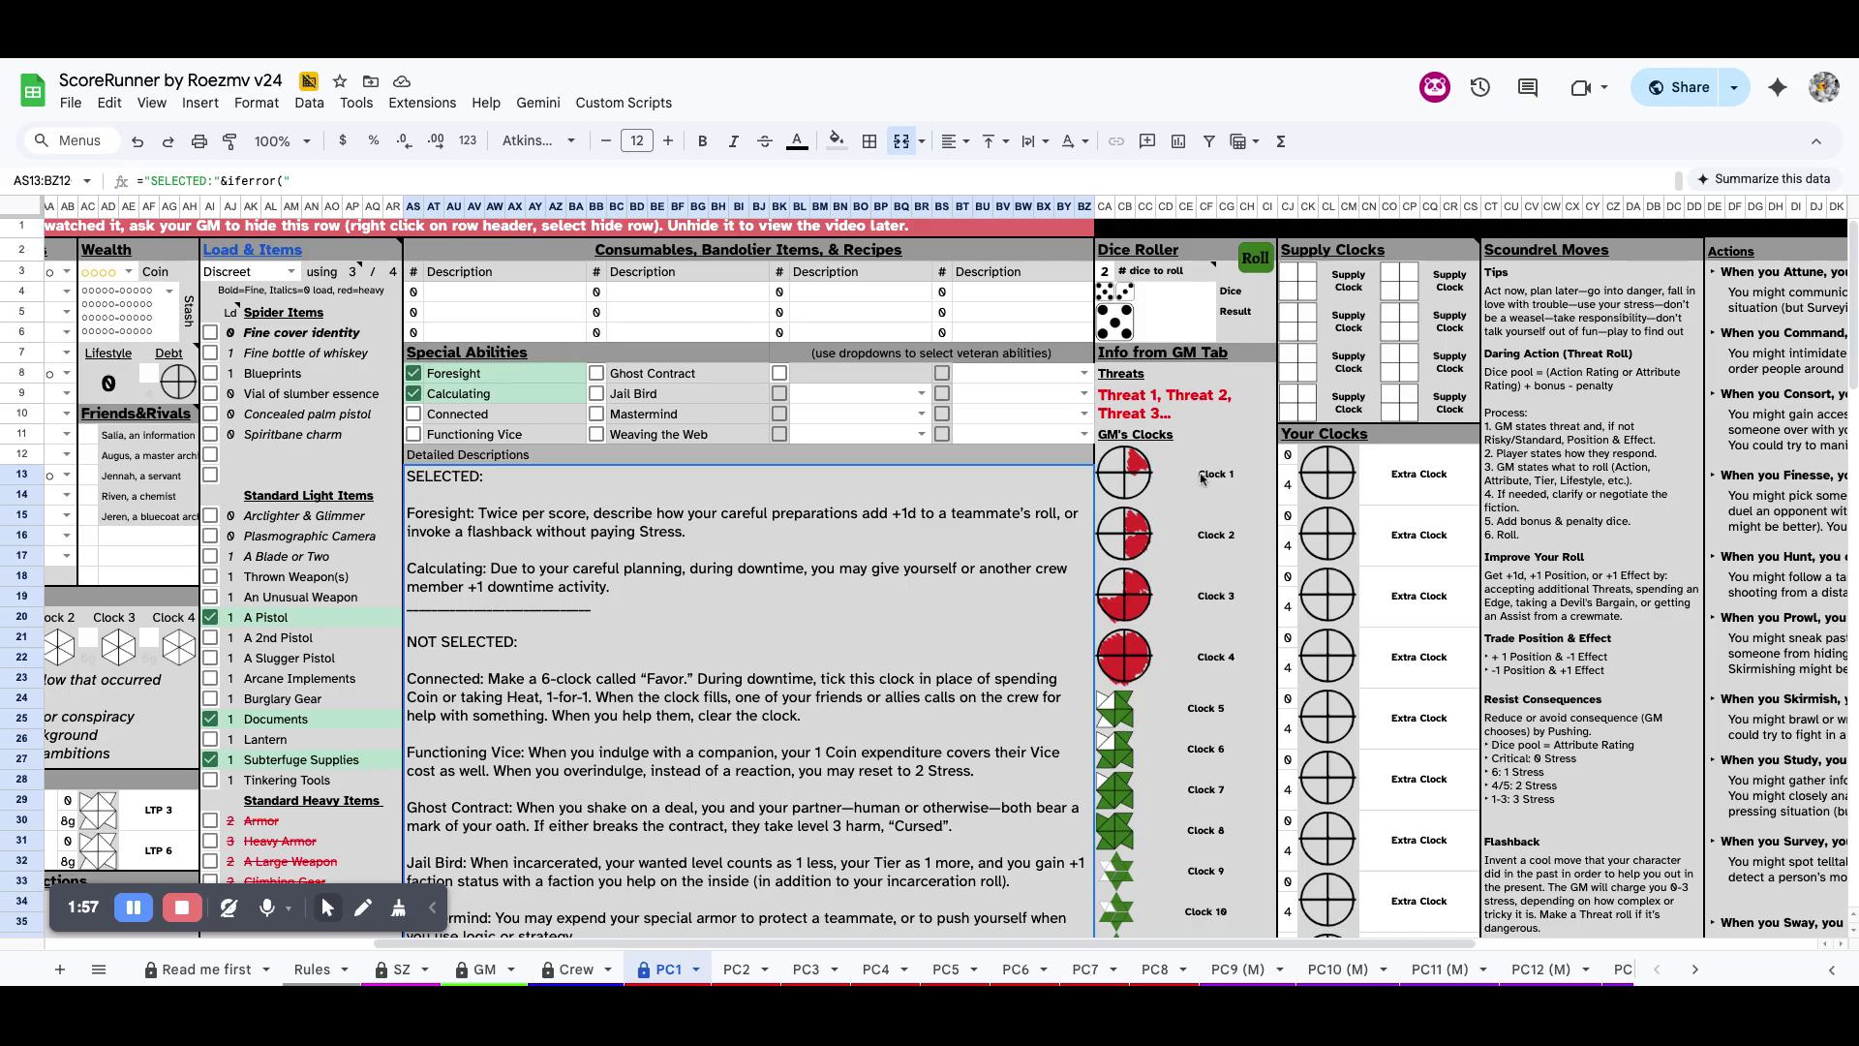
scroll(1114, 581, left, 10)
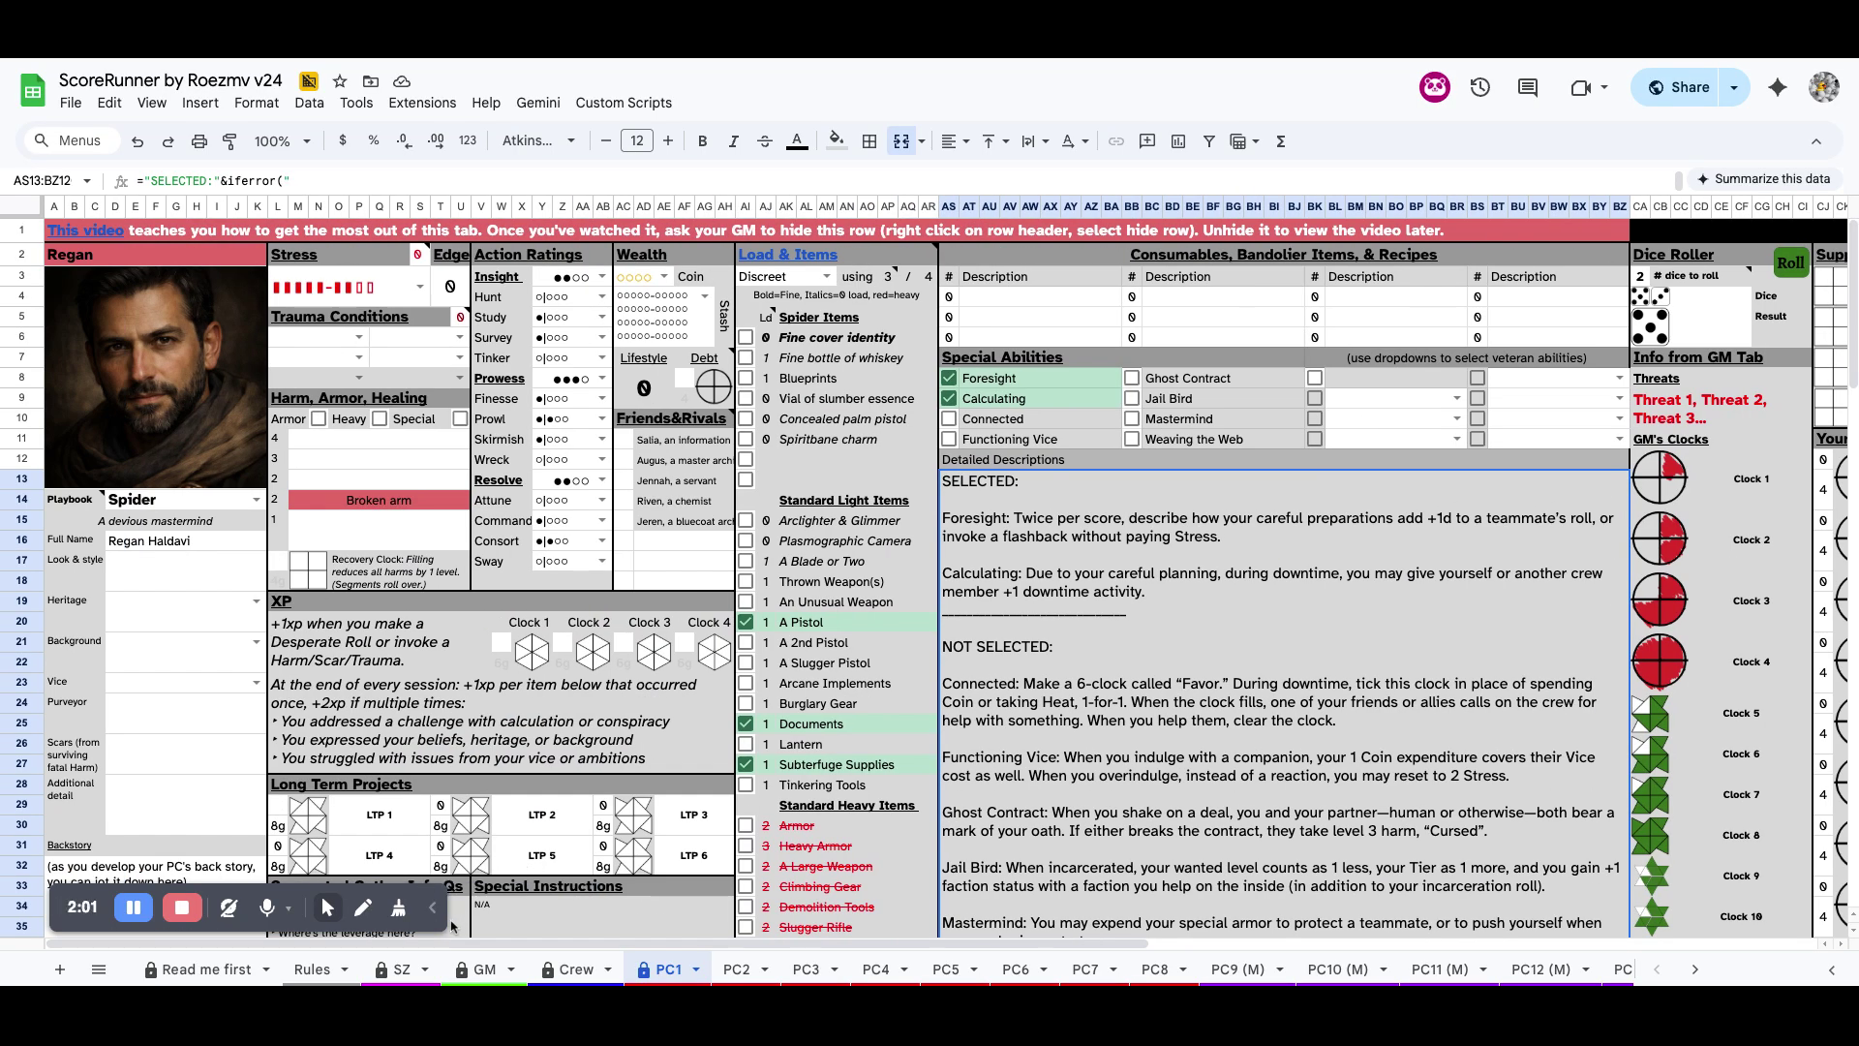
Return to the GM sheet and inspect the name, tick count and size cells of Clock 1 under GM Clocks
click(484, 969)
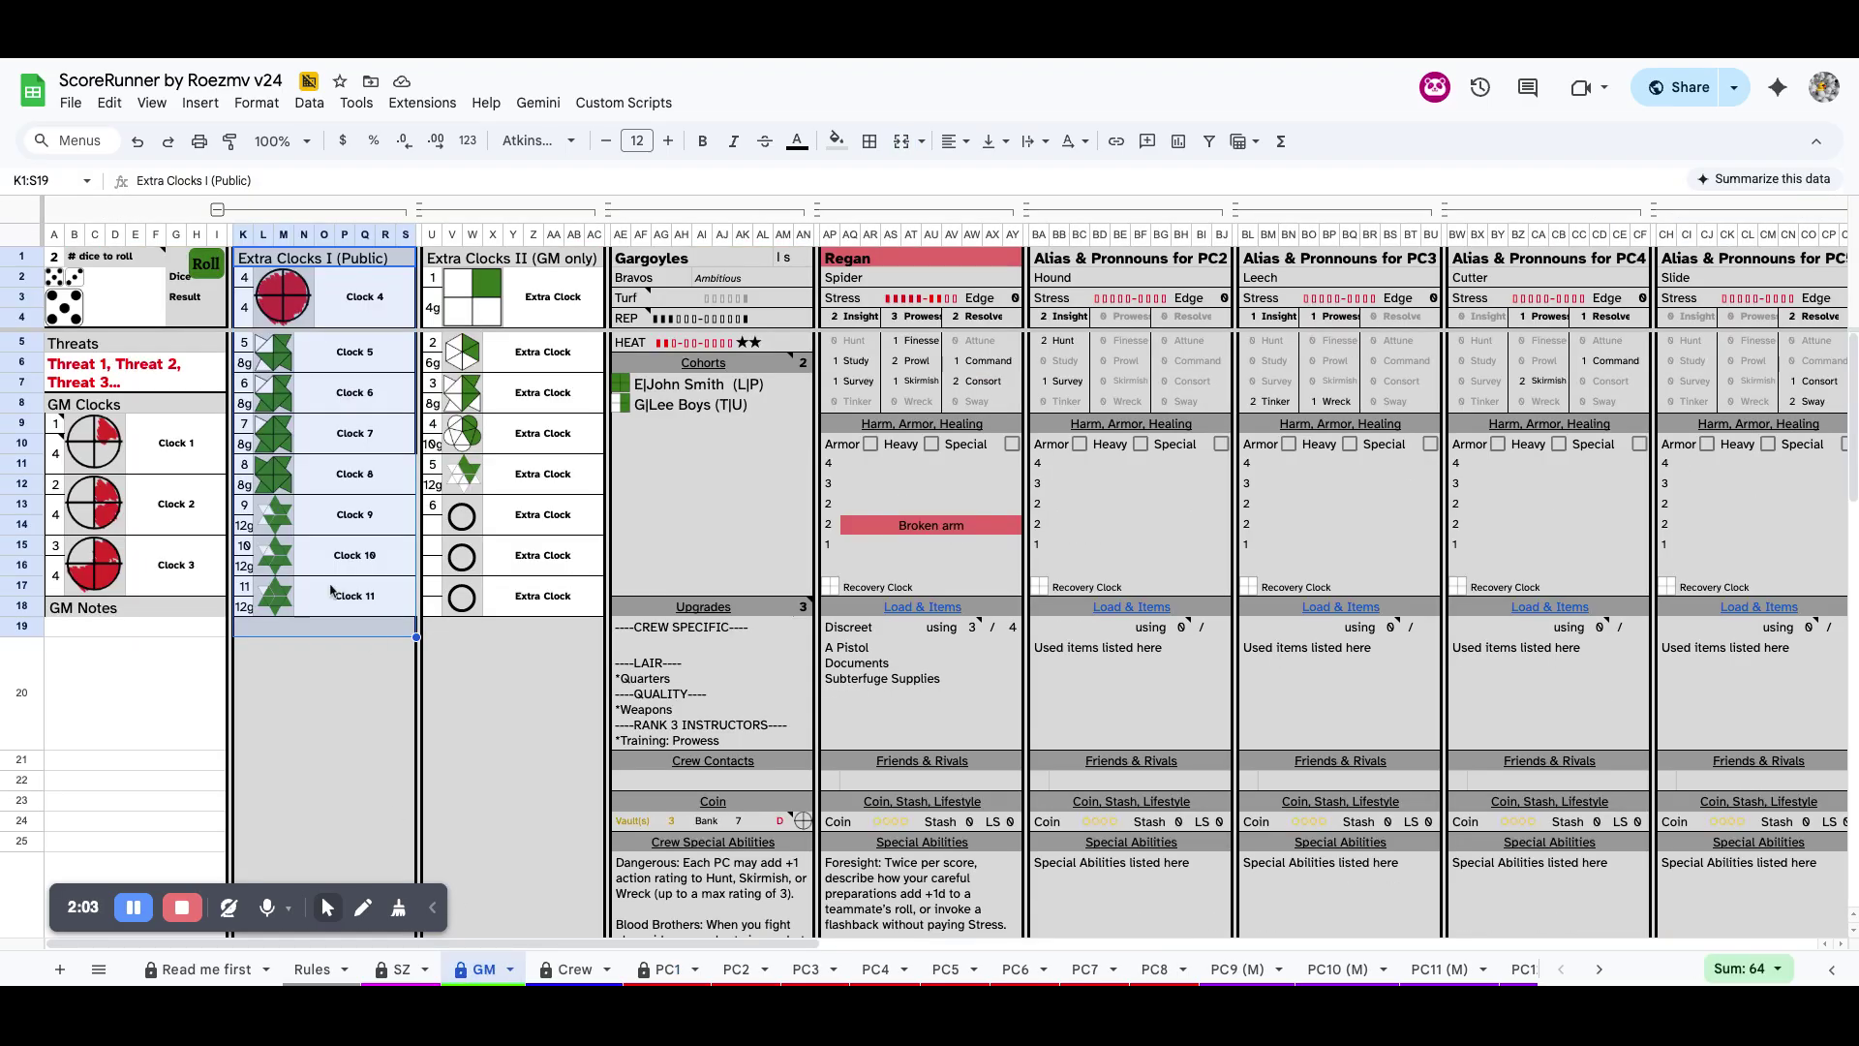
click(167, 448)
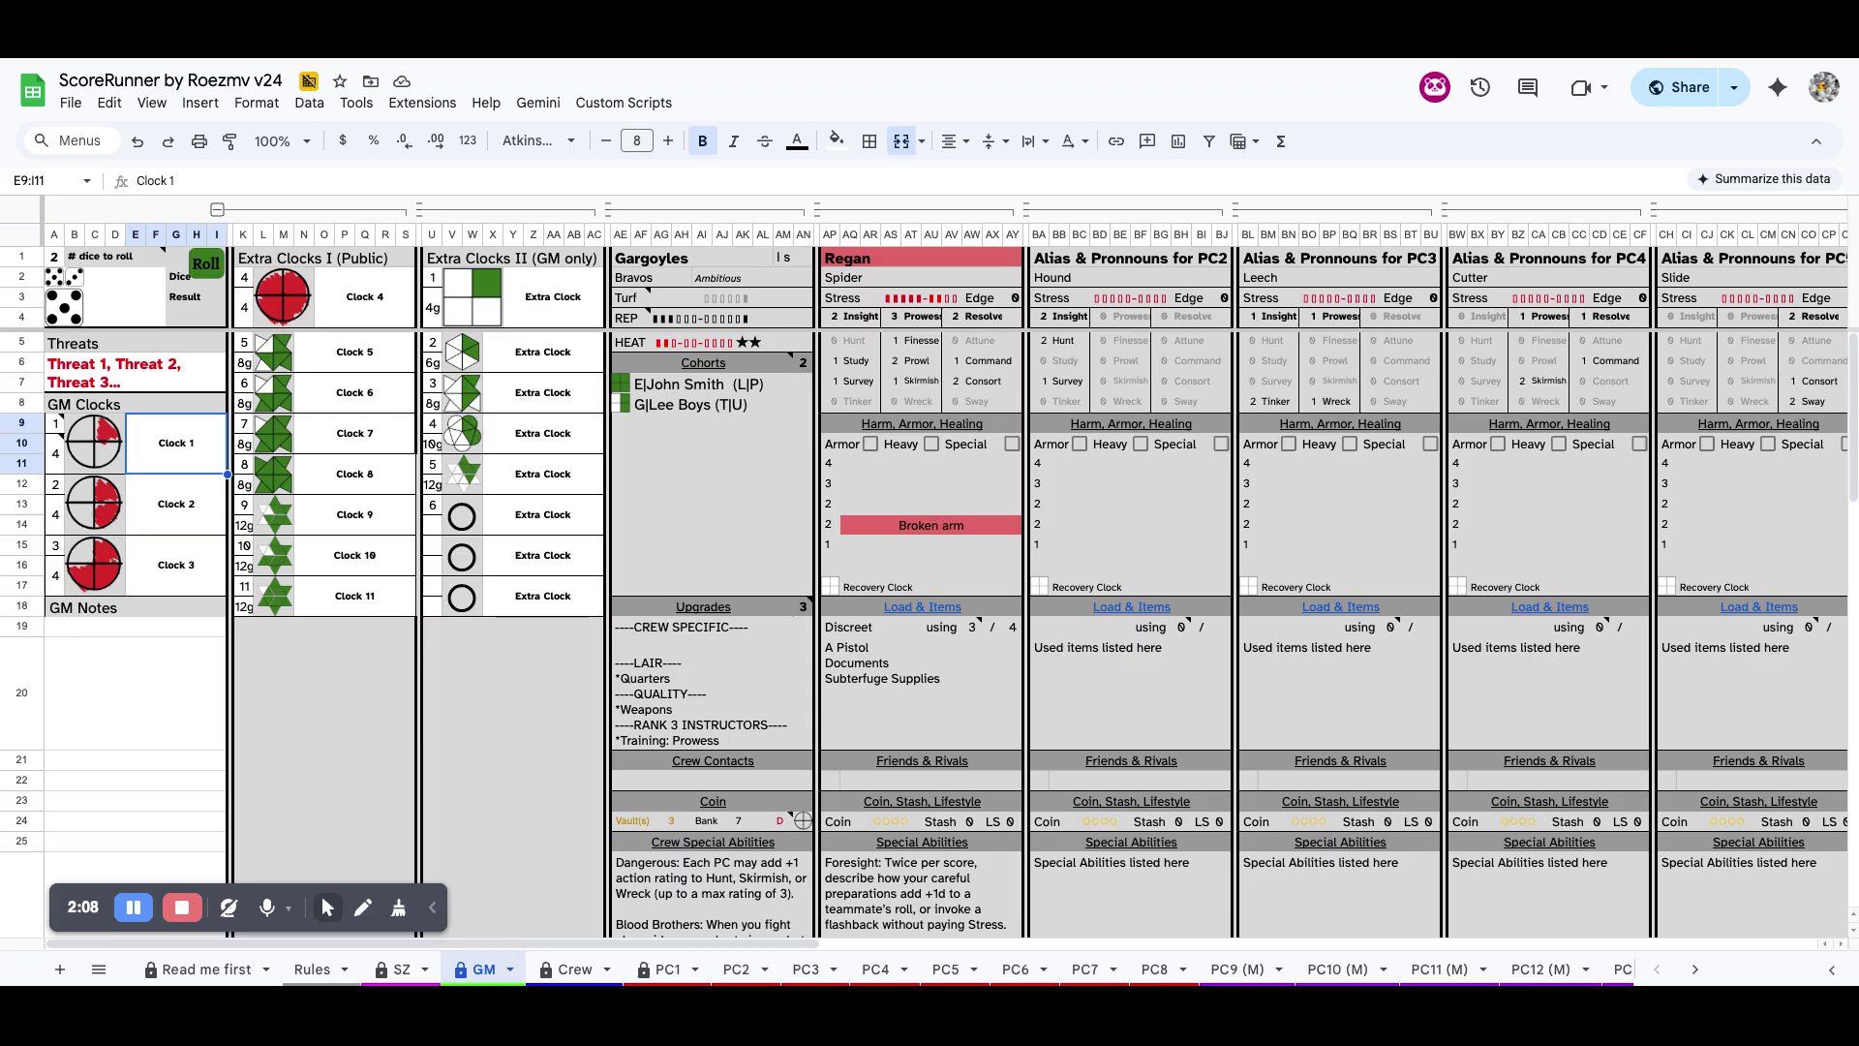
click(97, 407)
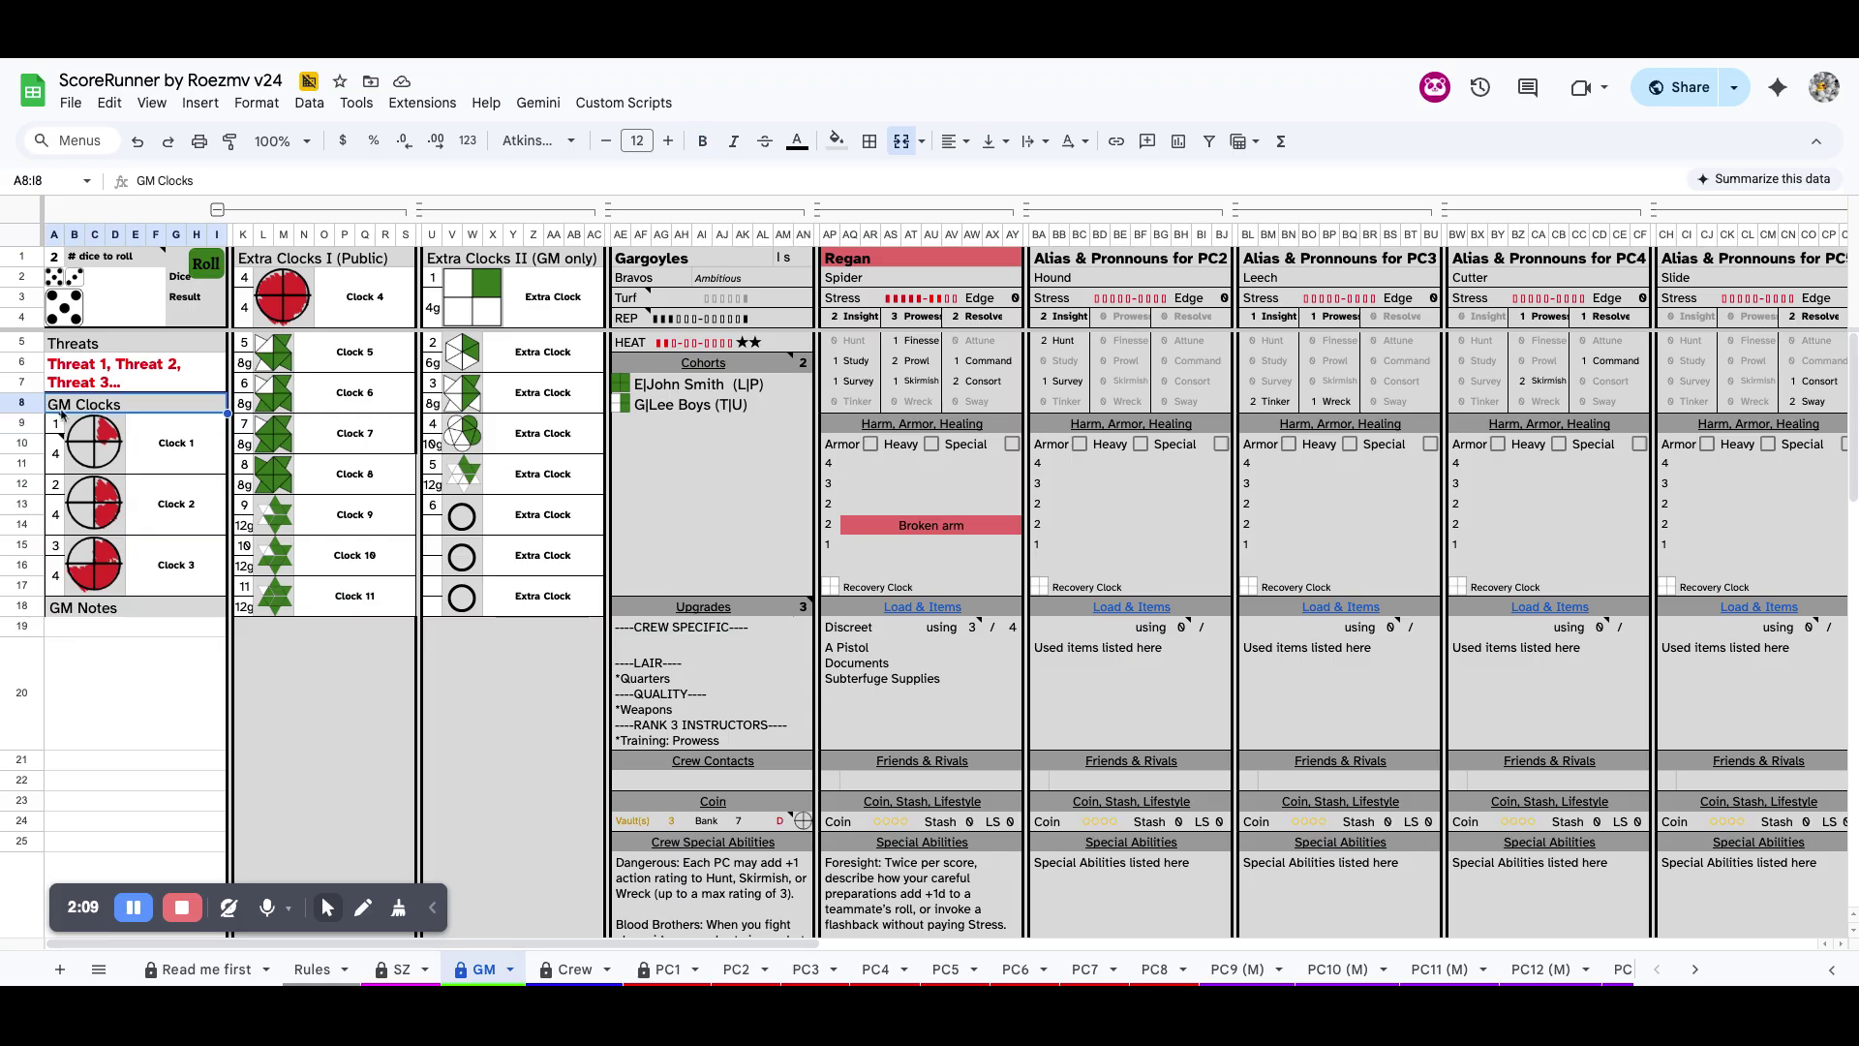
click(193, 447)
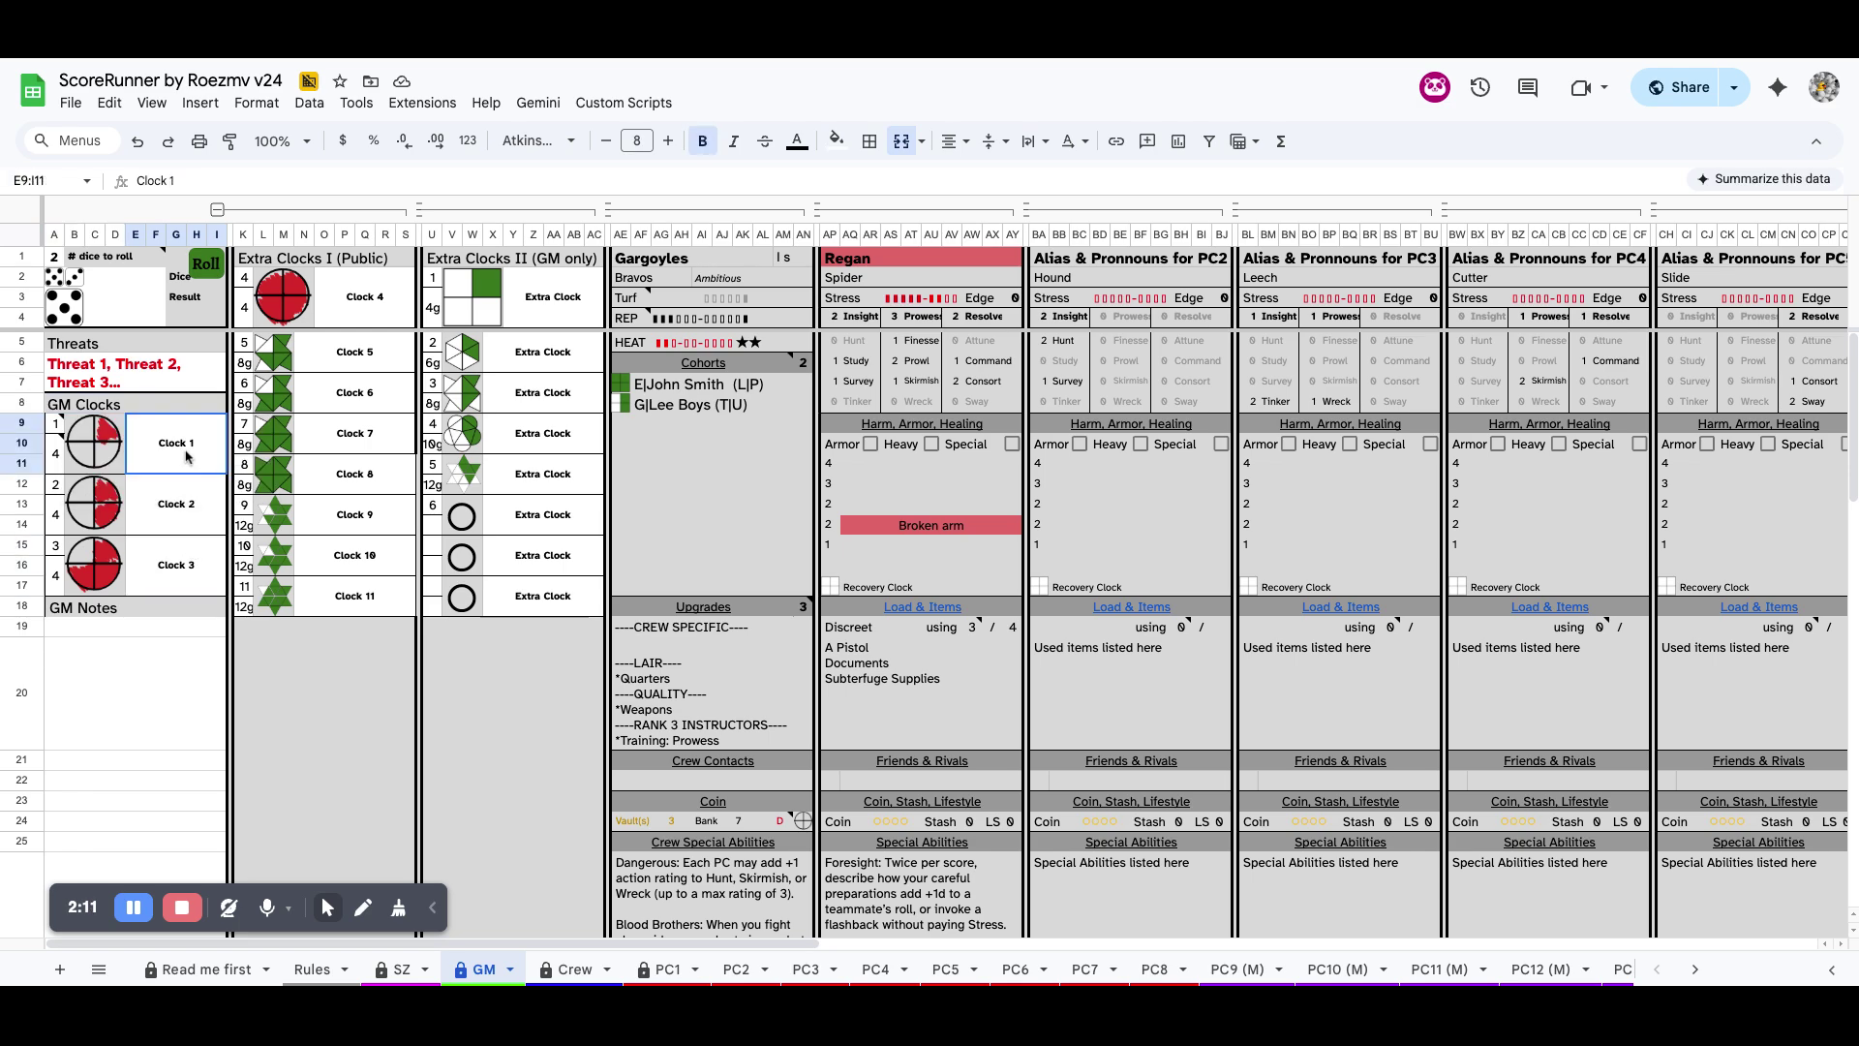
click(56, 426)
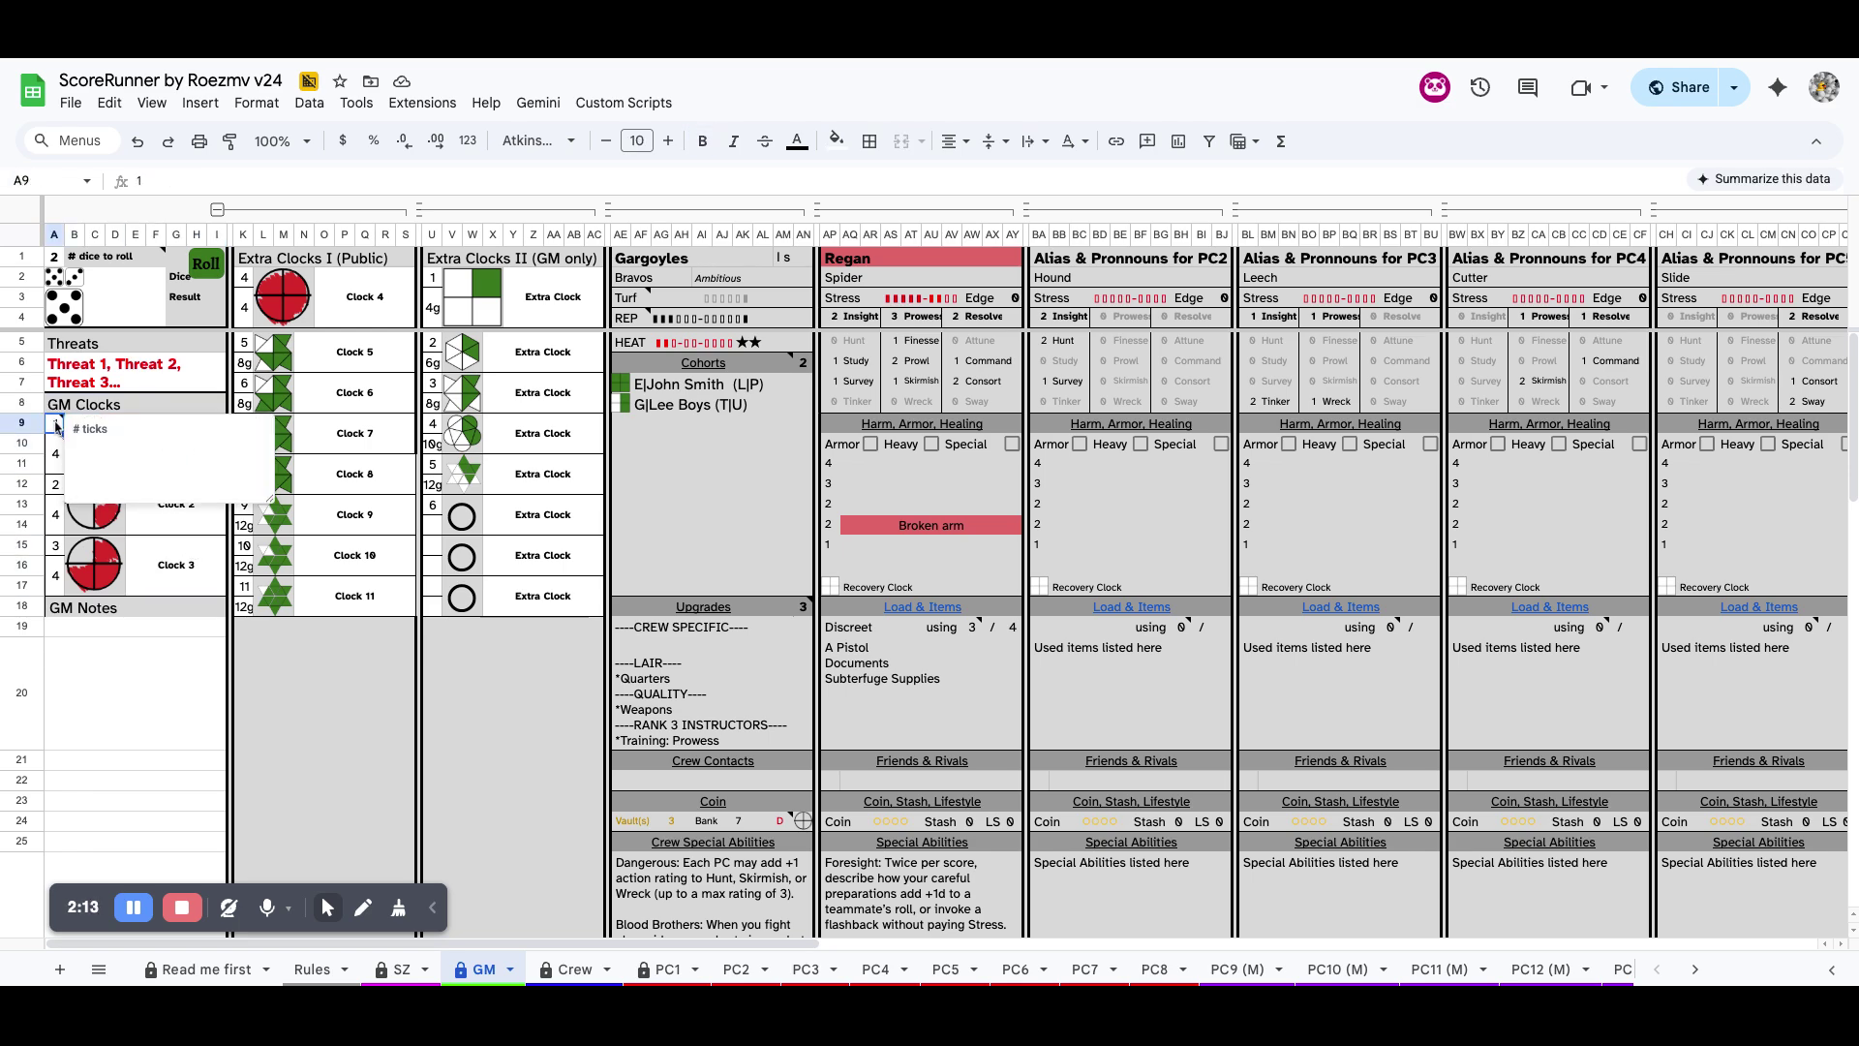
click(56, 453)
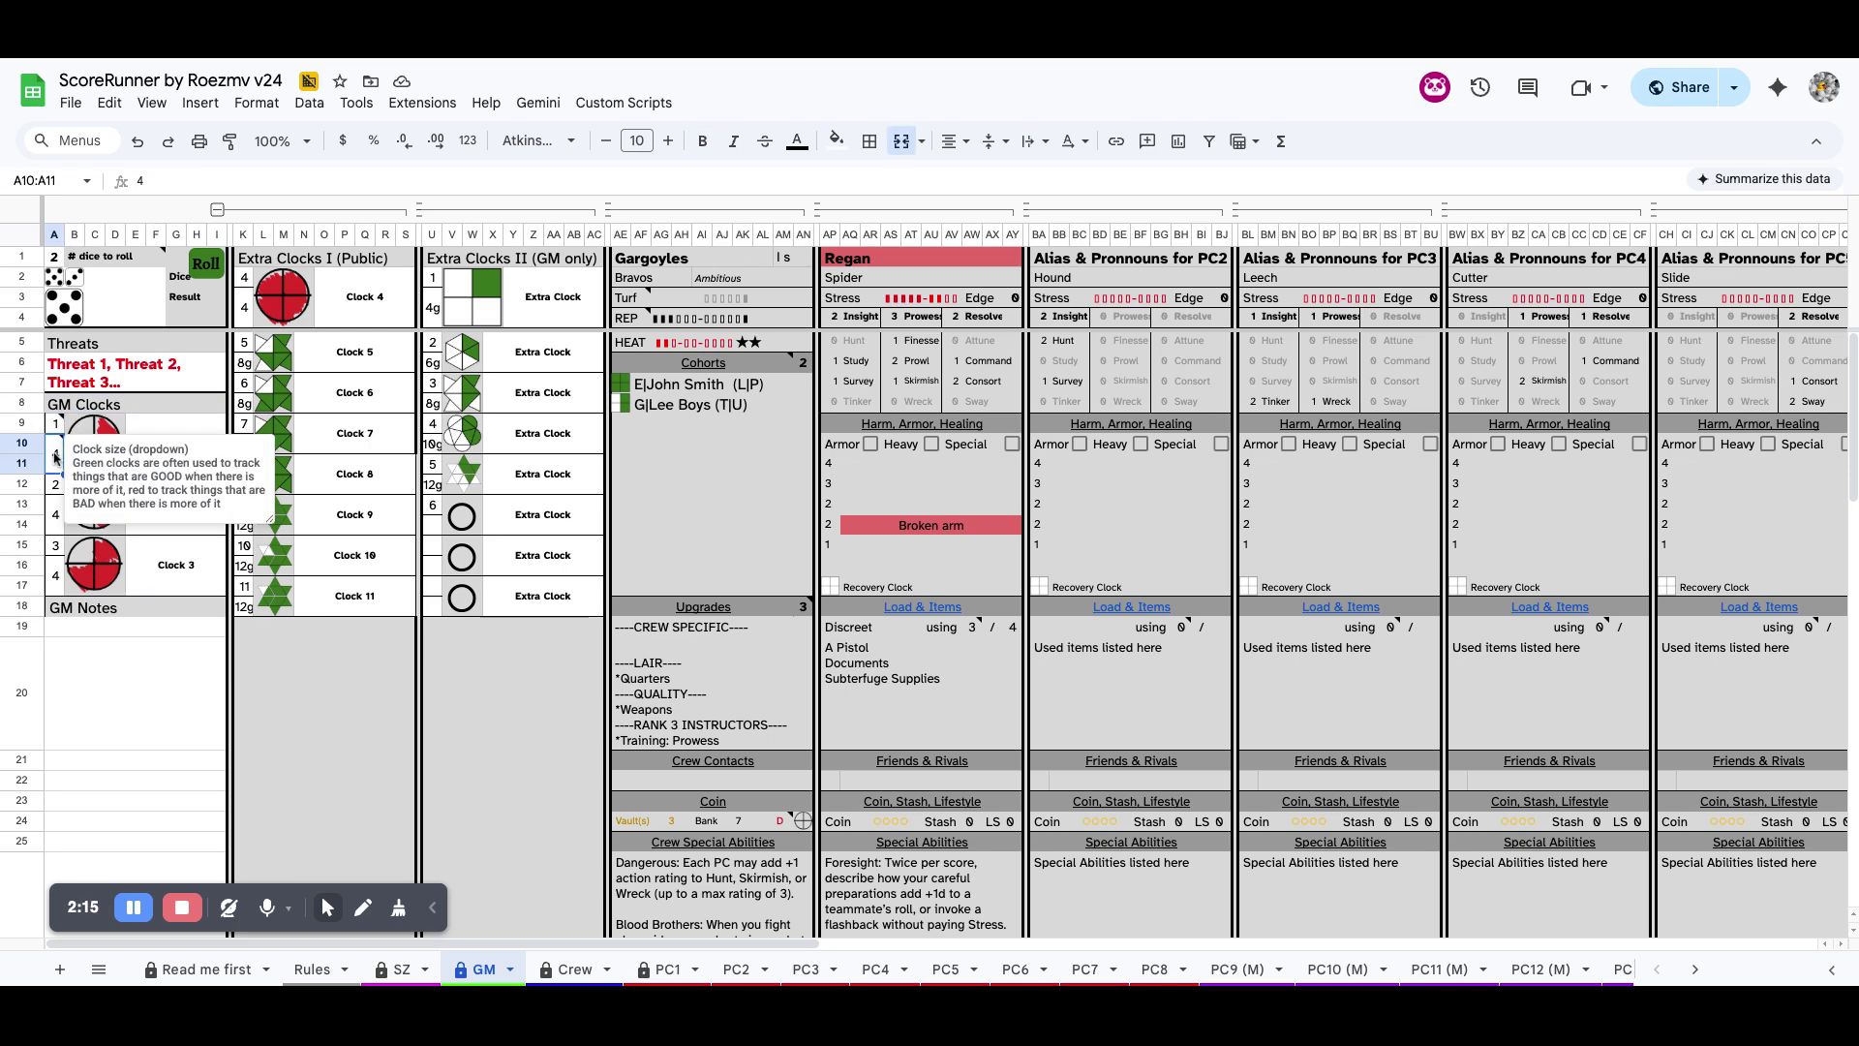
Review the available clock sizes for Clock 1 under GM Clocks and set its size to 8g
double_click(55, 461)
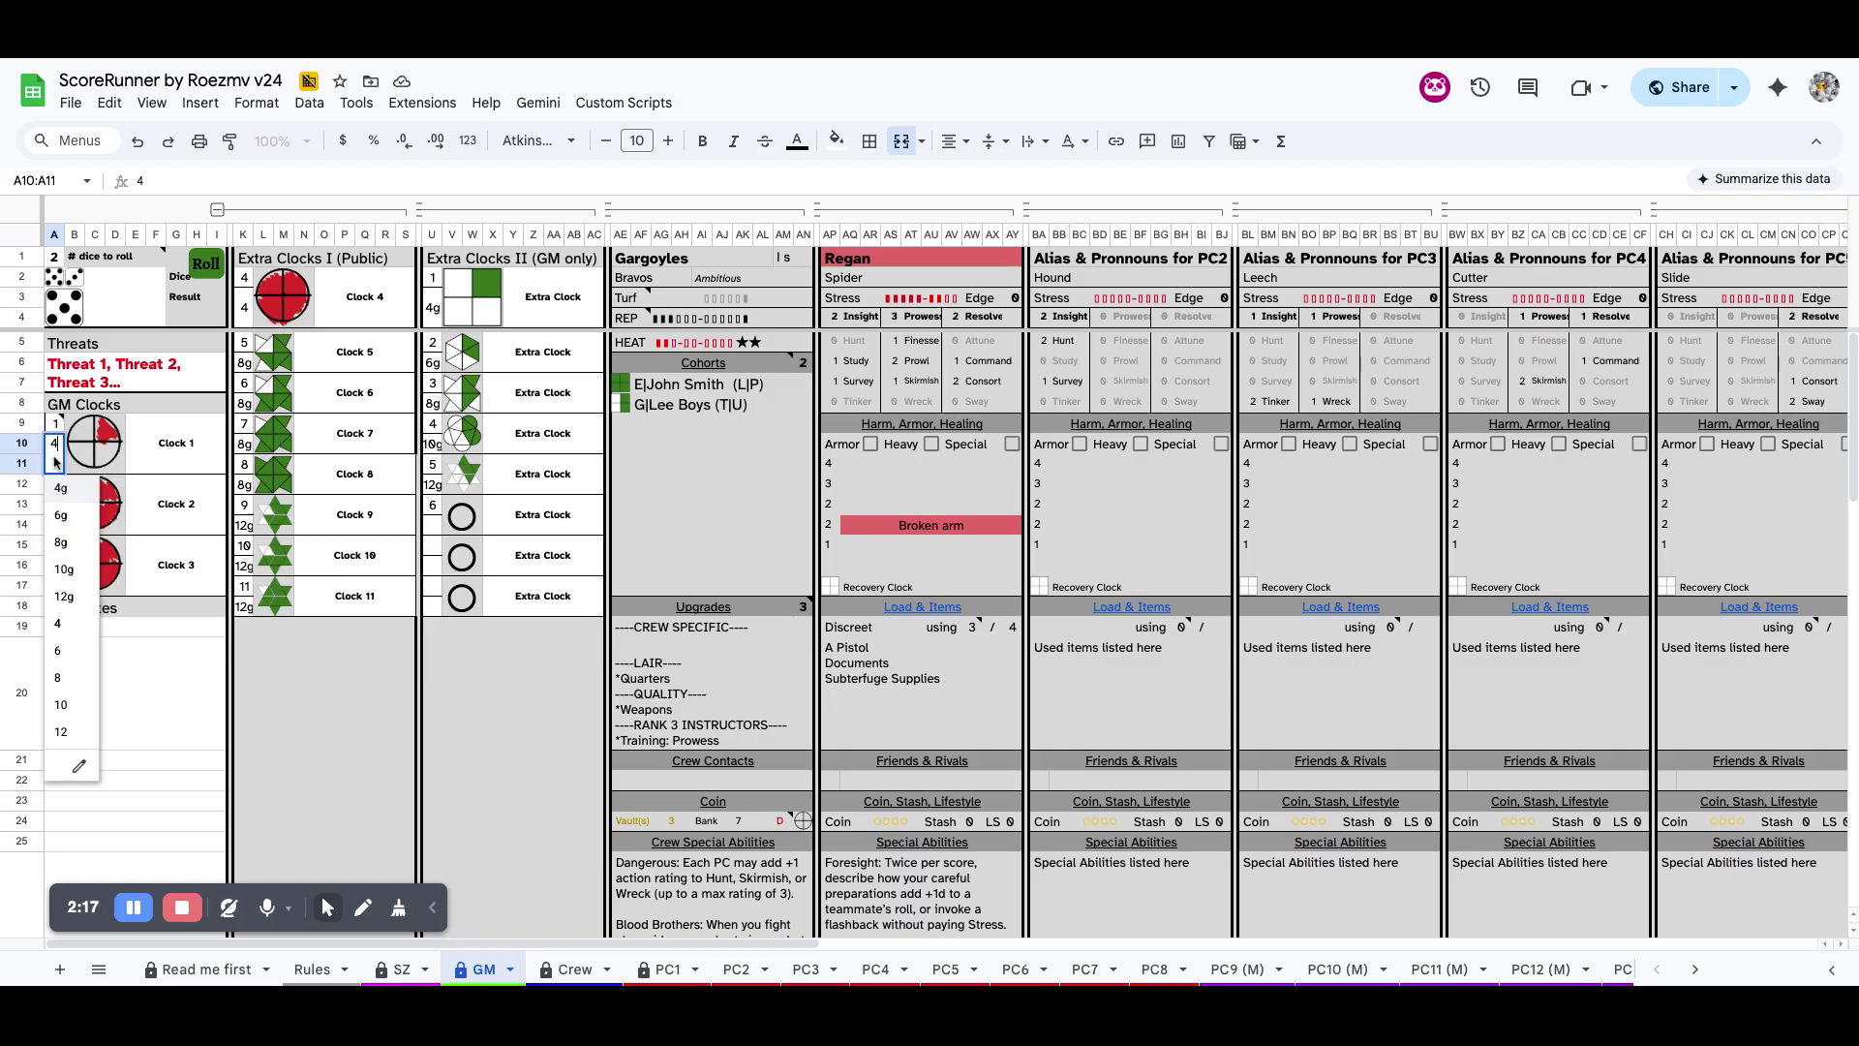
key(Down)
key(Down)
key(Down)
key(Down)
key(Down)
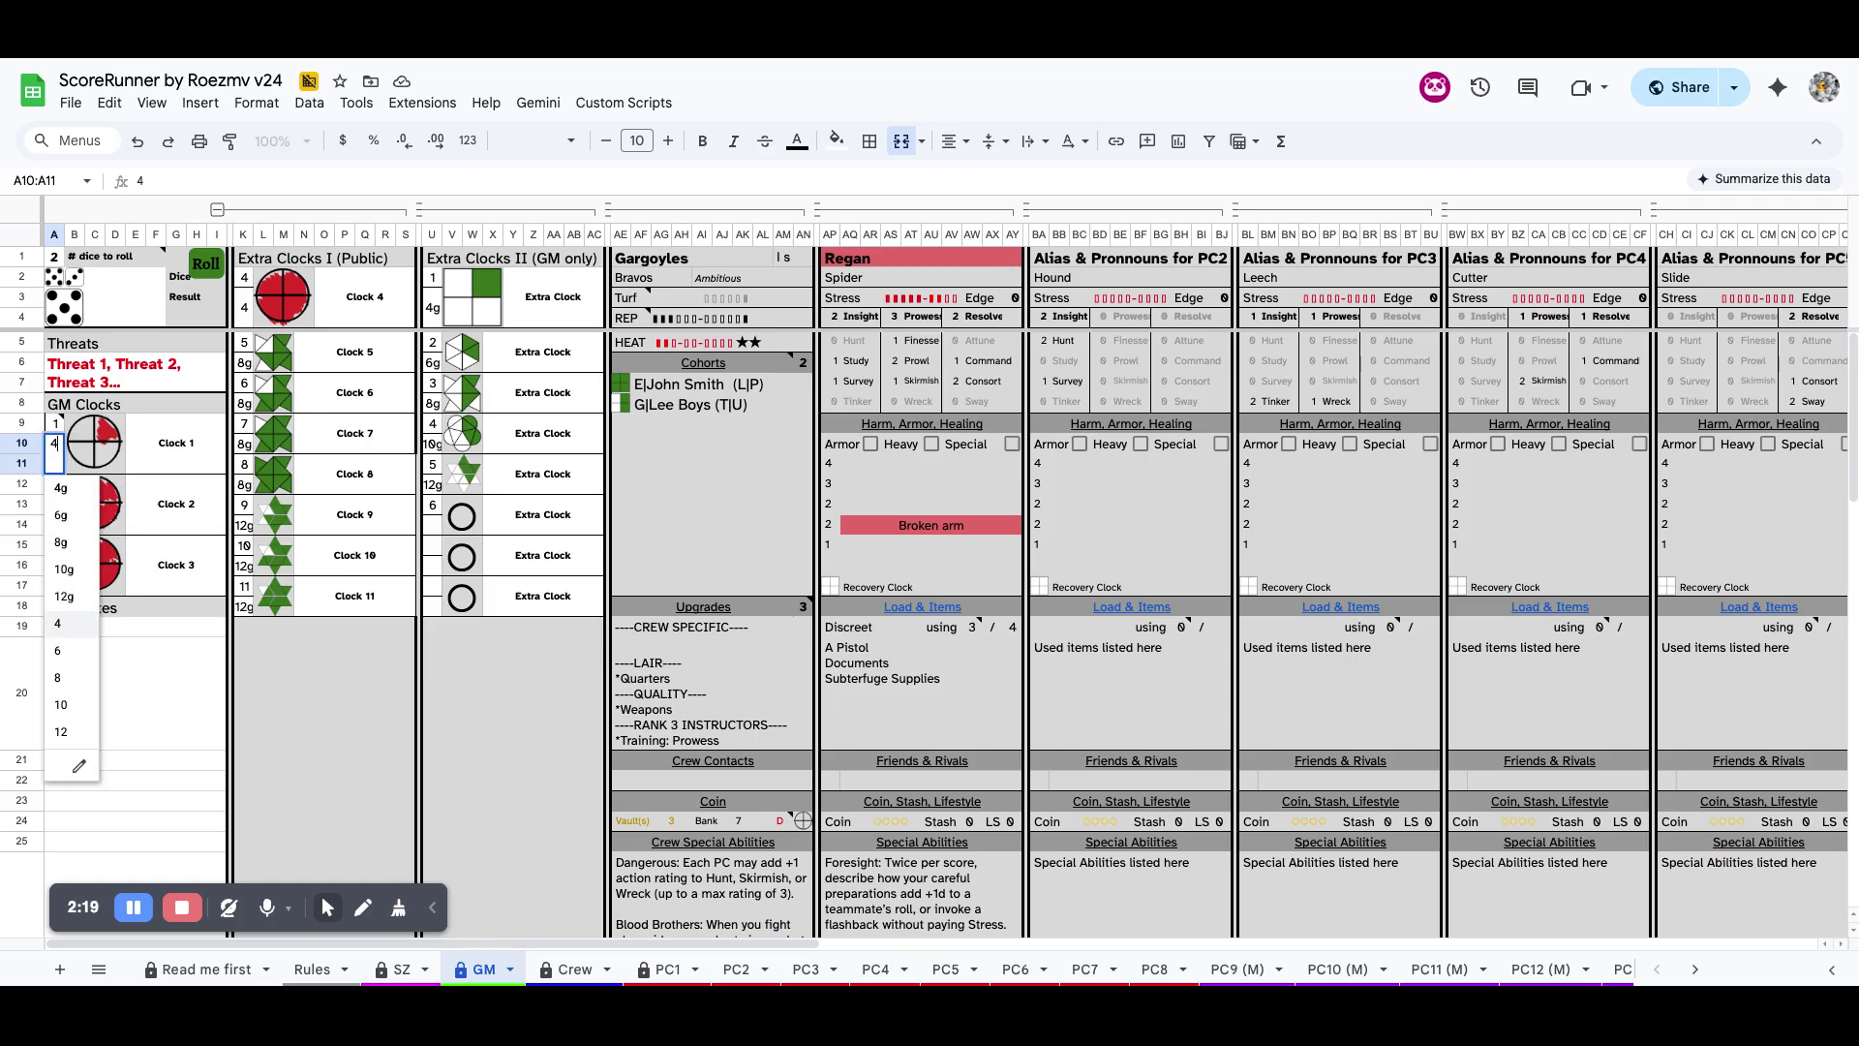
key(Down)
key(Down)
key(Down)
key(Down)
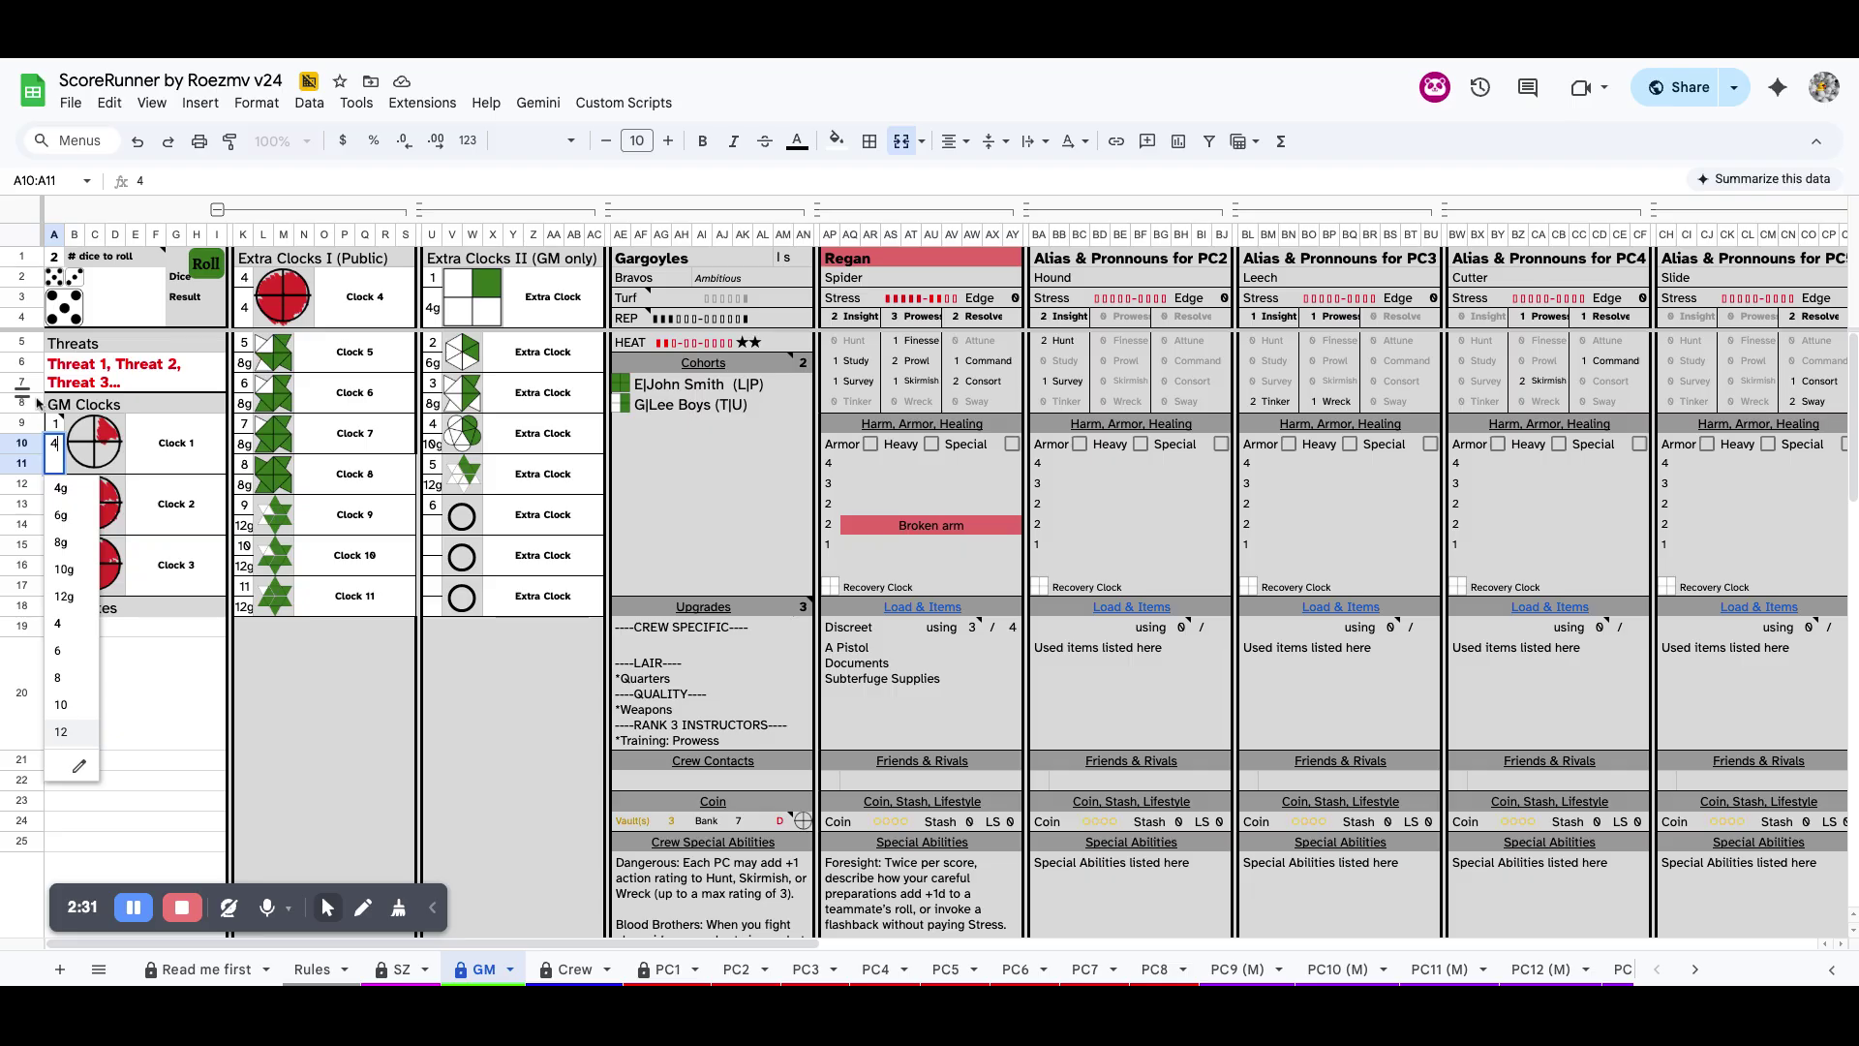
click(63, 542)
click(186, 465)
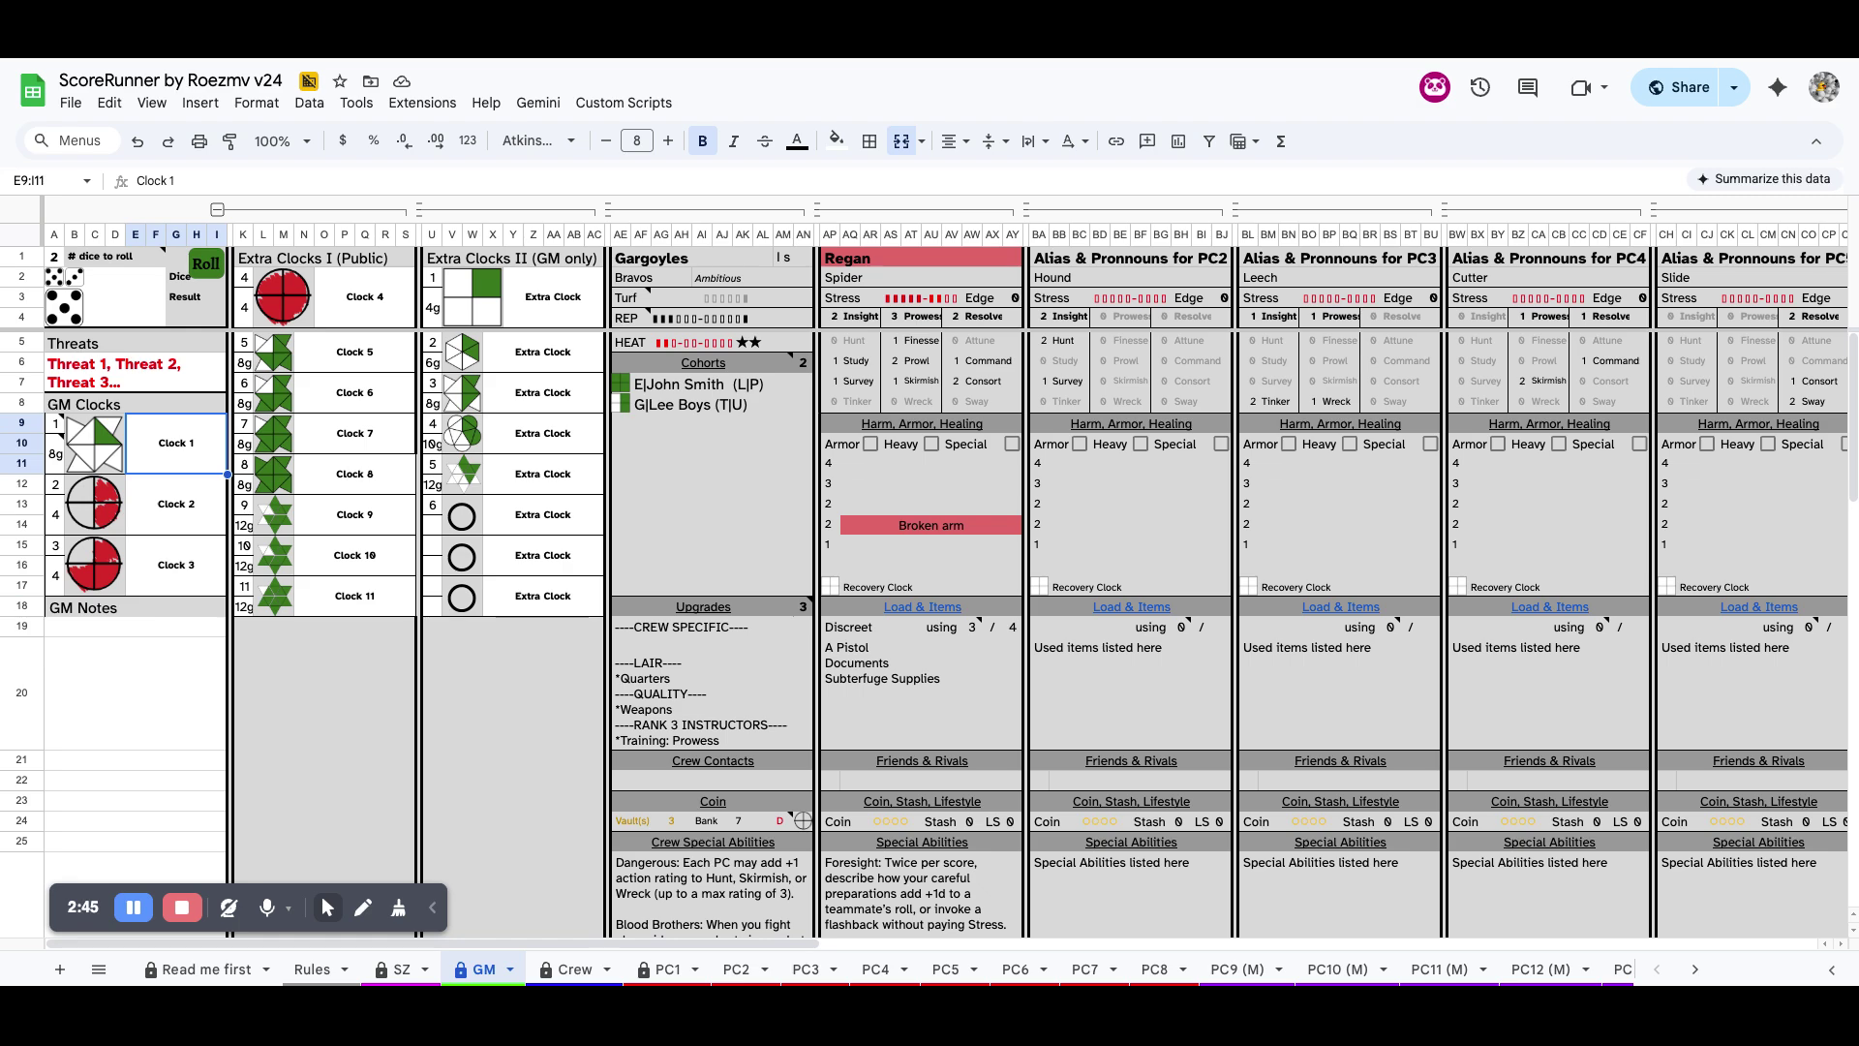
Set the size of Clock 1 under GM Clocks to 10g
click(55, 455)
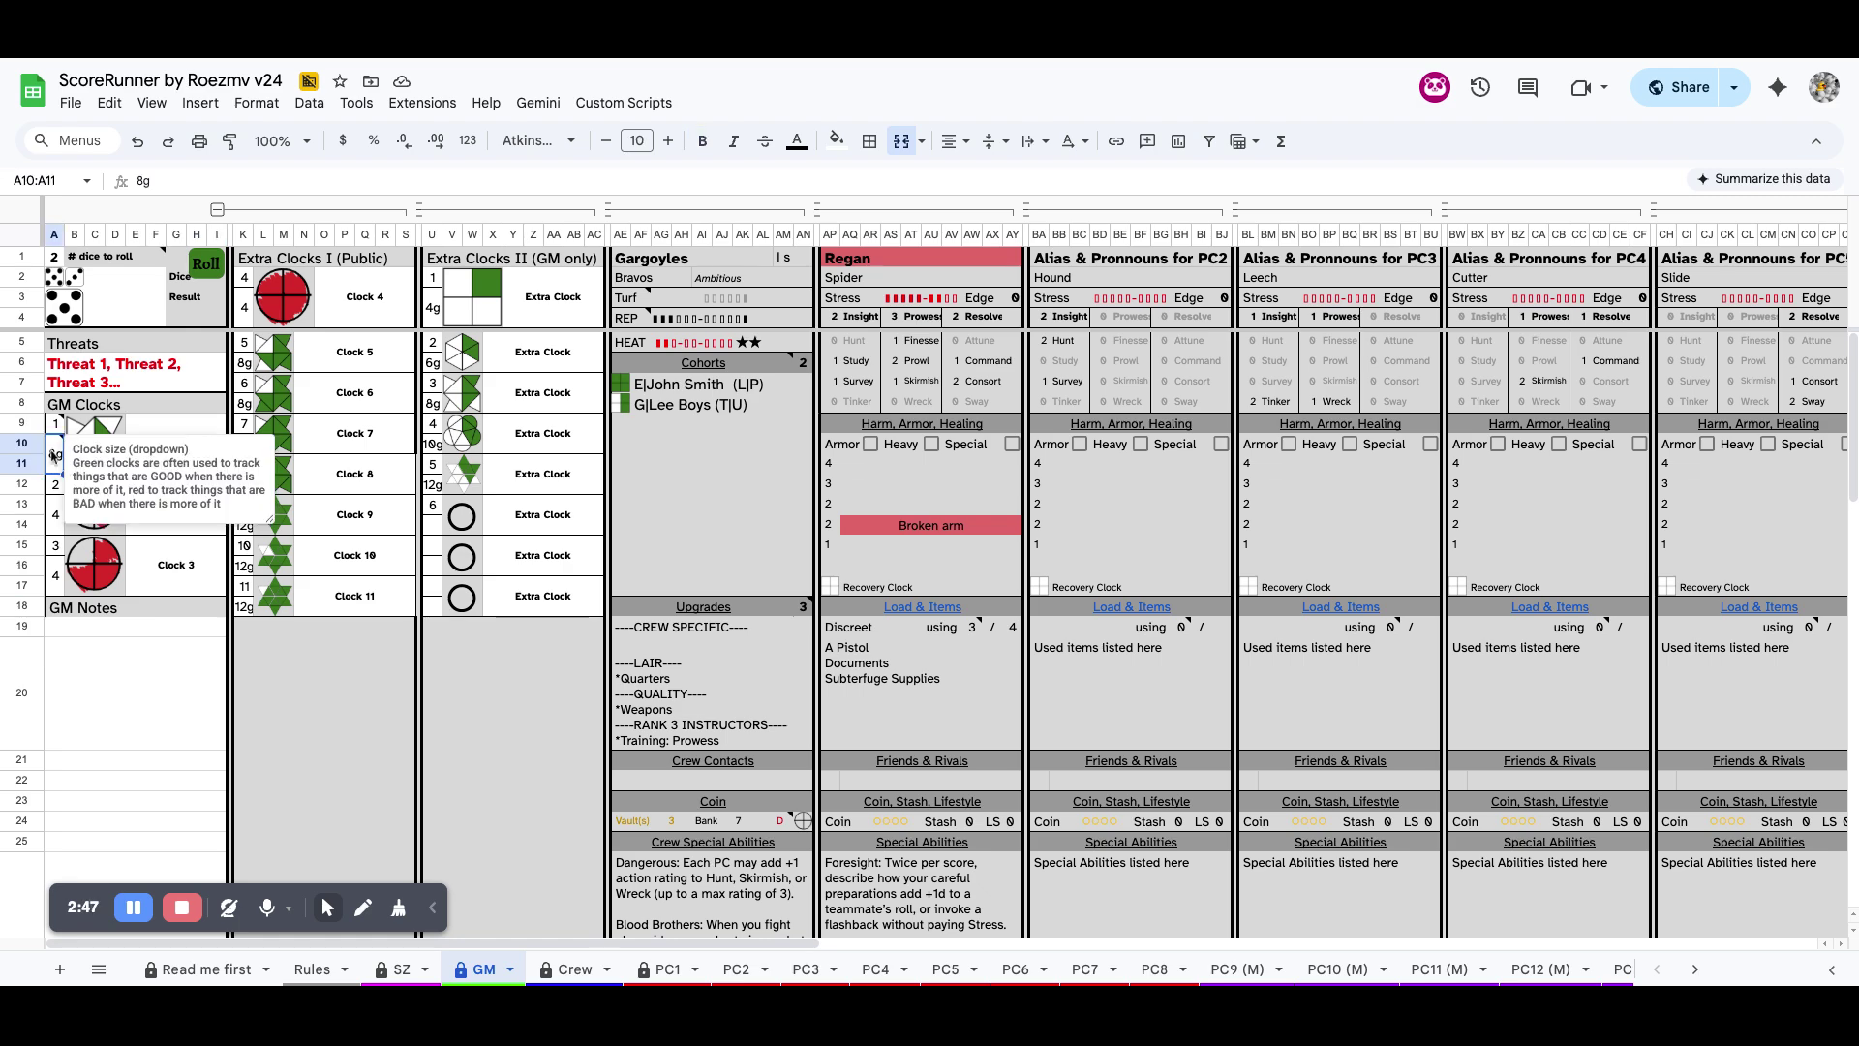
text(10g)
key(Return)
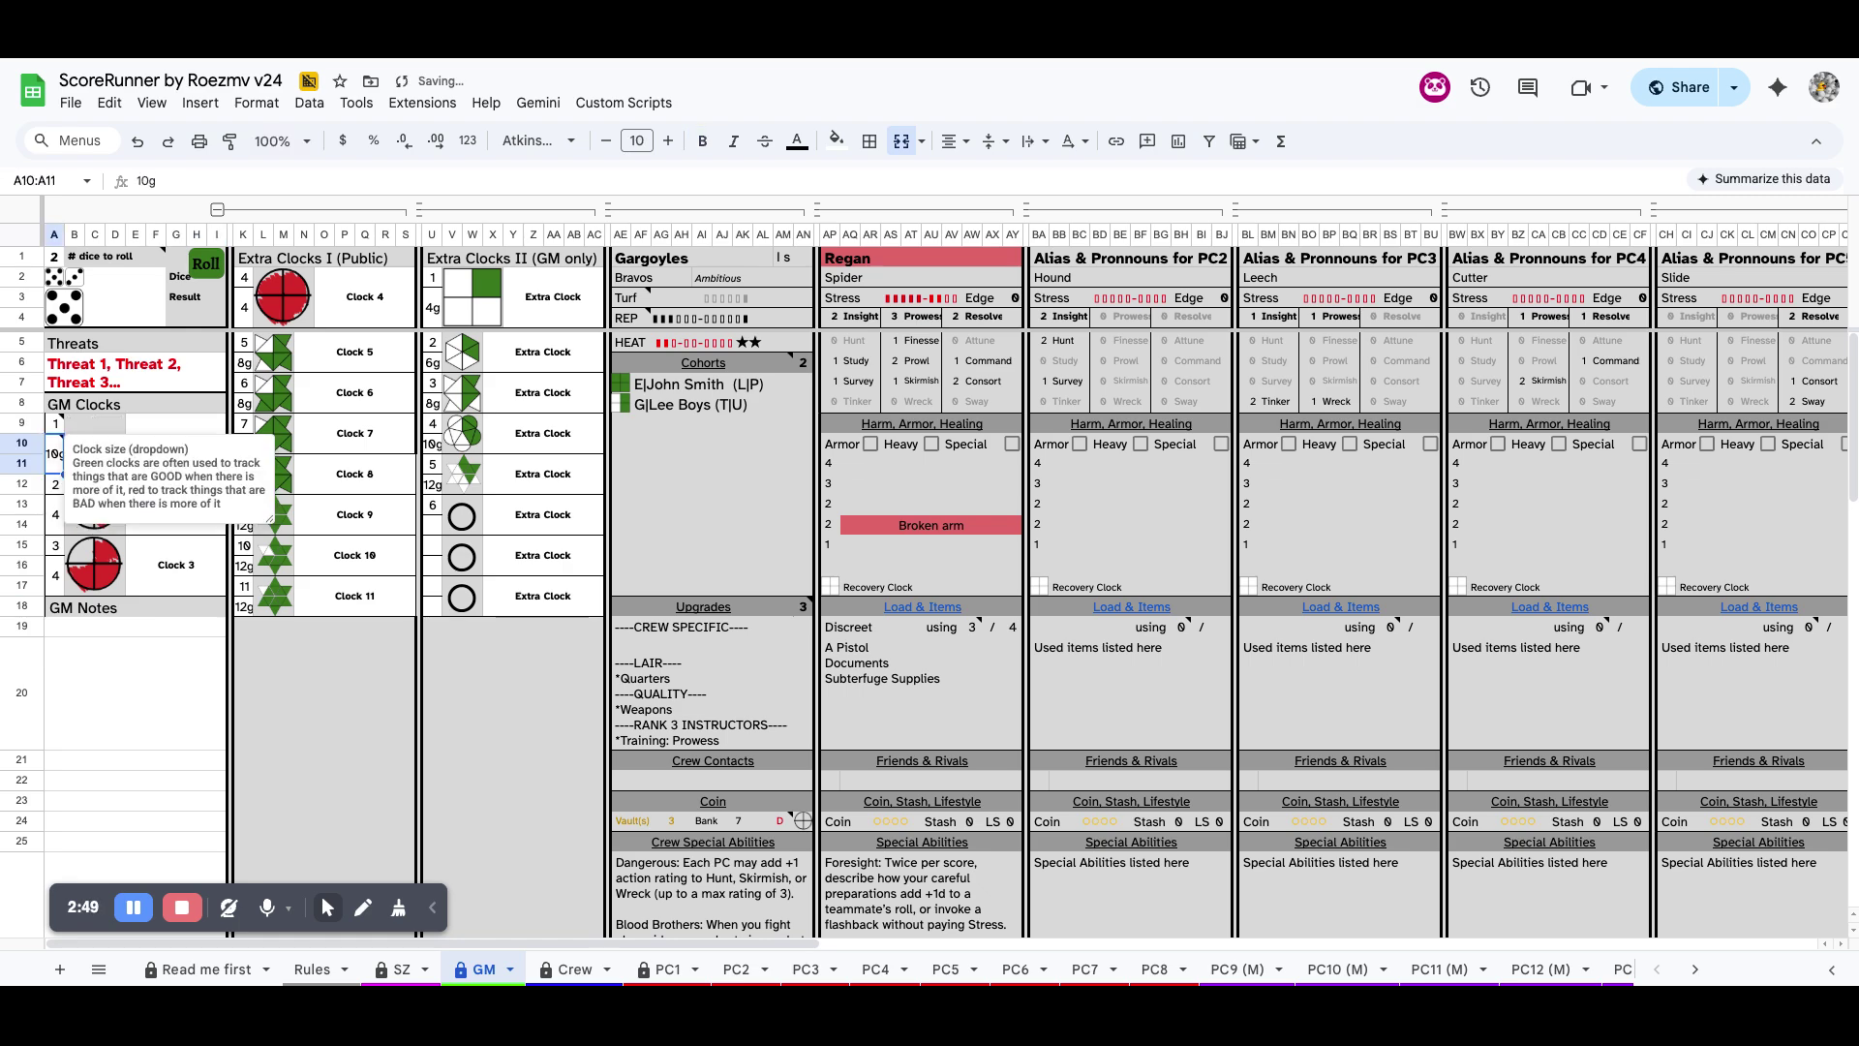
key(Return)
key(Return)
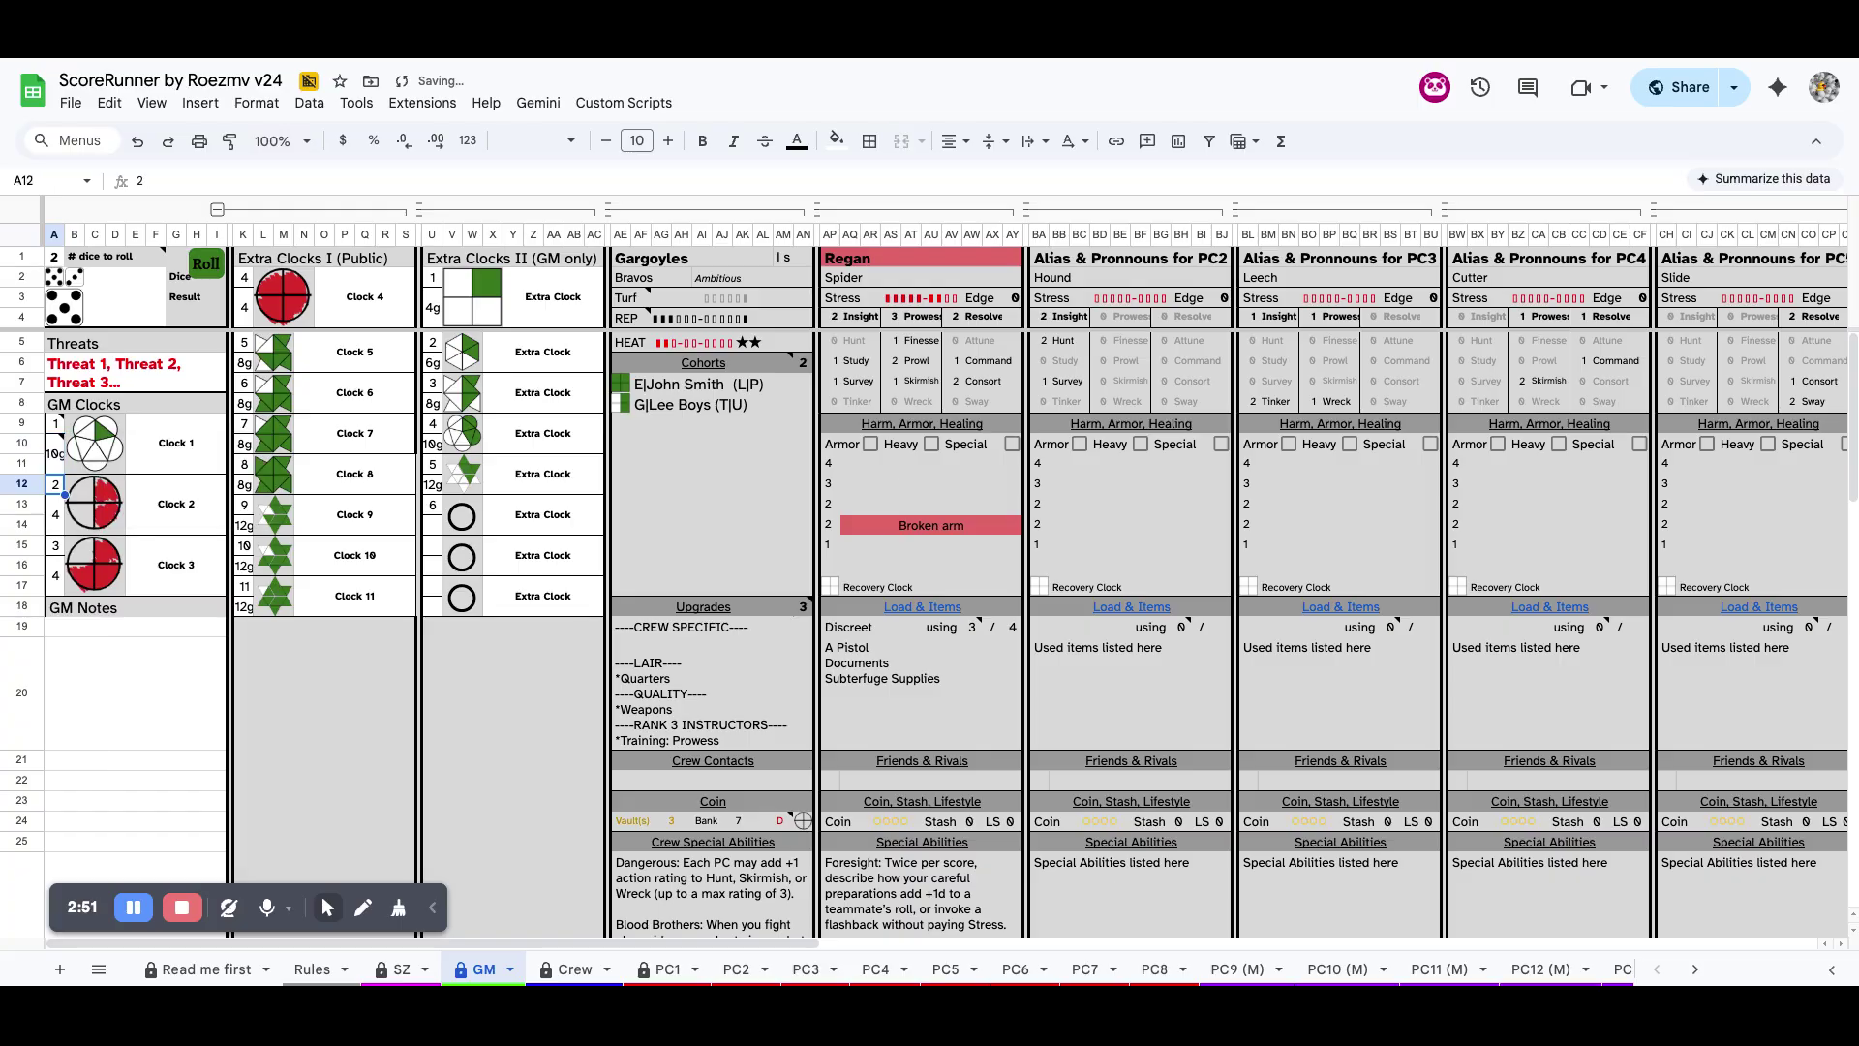
Set the size of Clock 1 under GM Clocks to 8
key(Up)
key(Return)
key(Down)
key(Down)
key(Down)
key(Down)
key(Down)
key(Down)
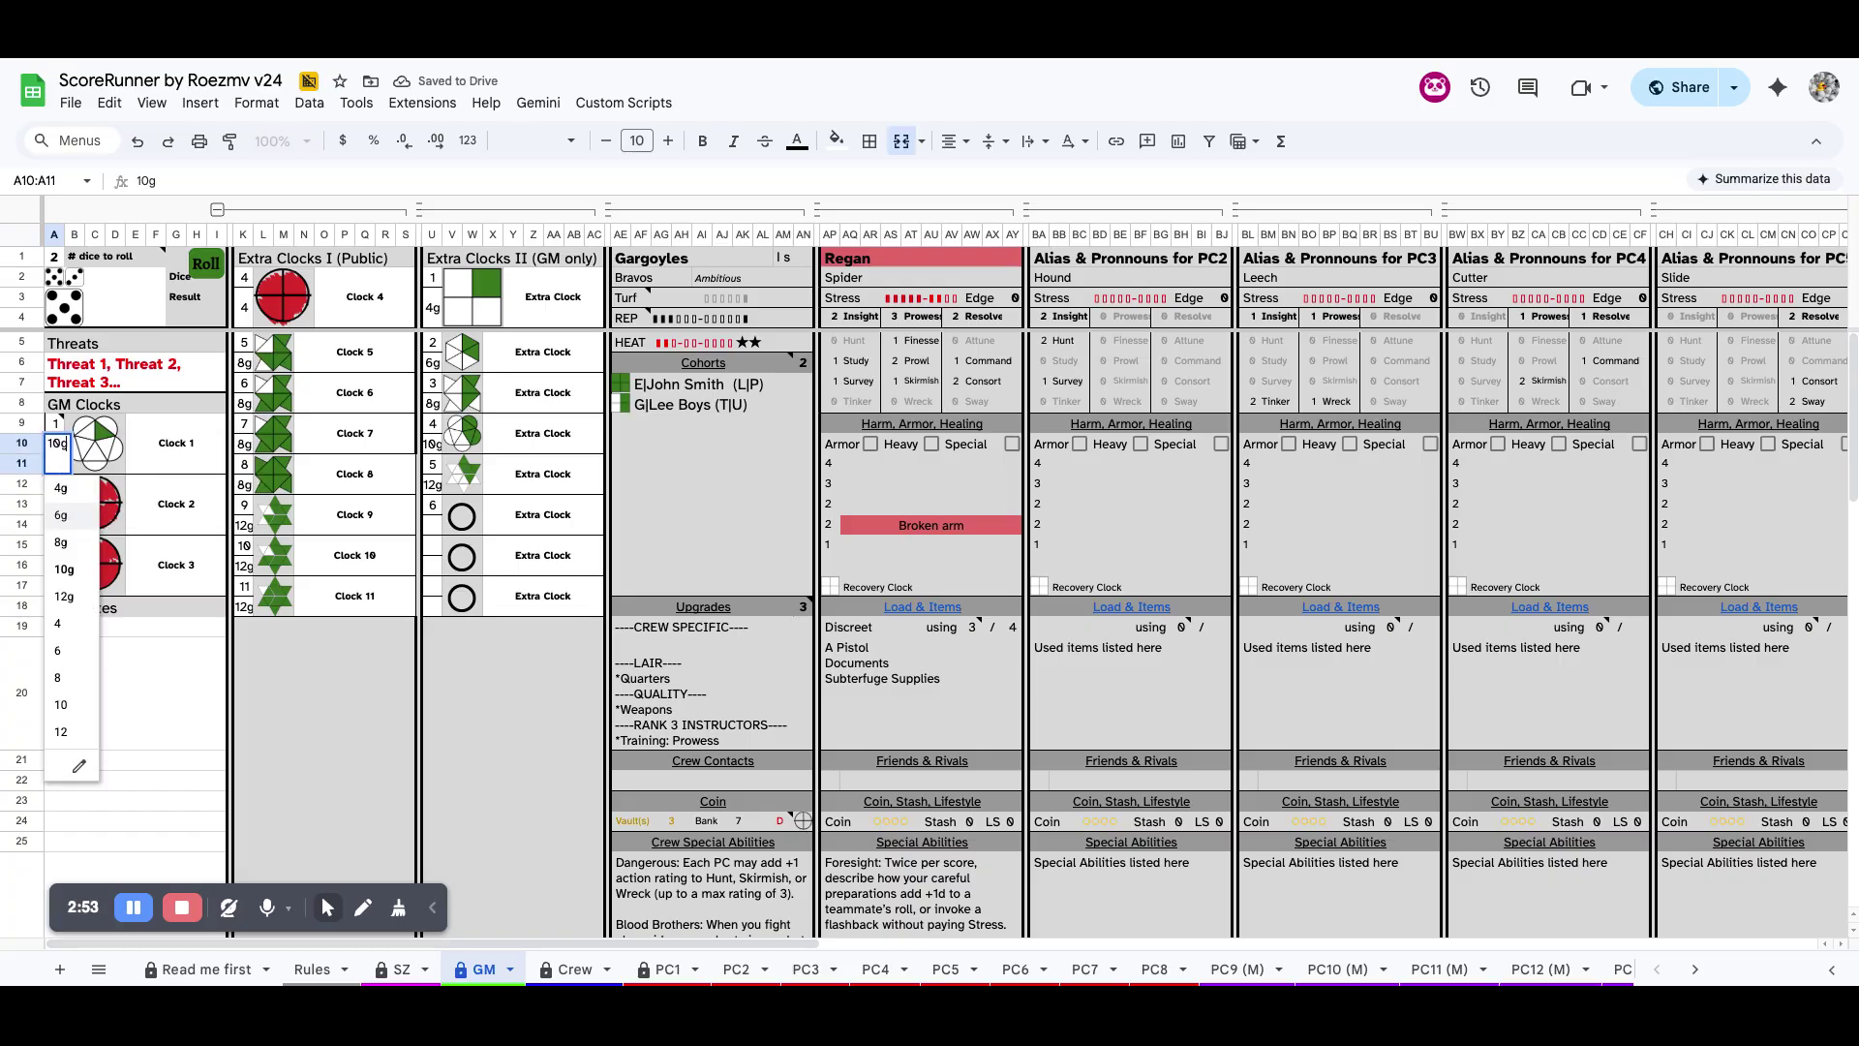
key(Down)
key(Return)
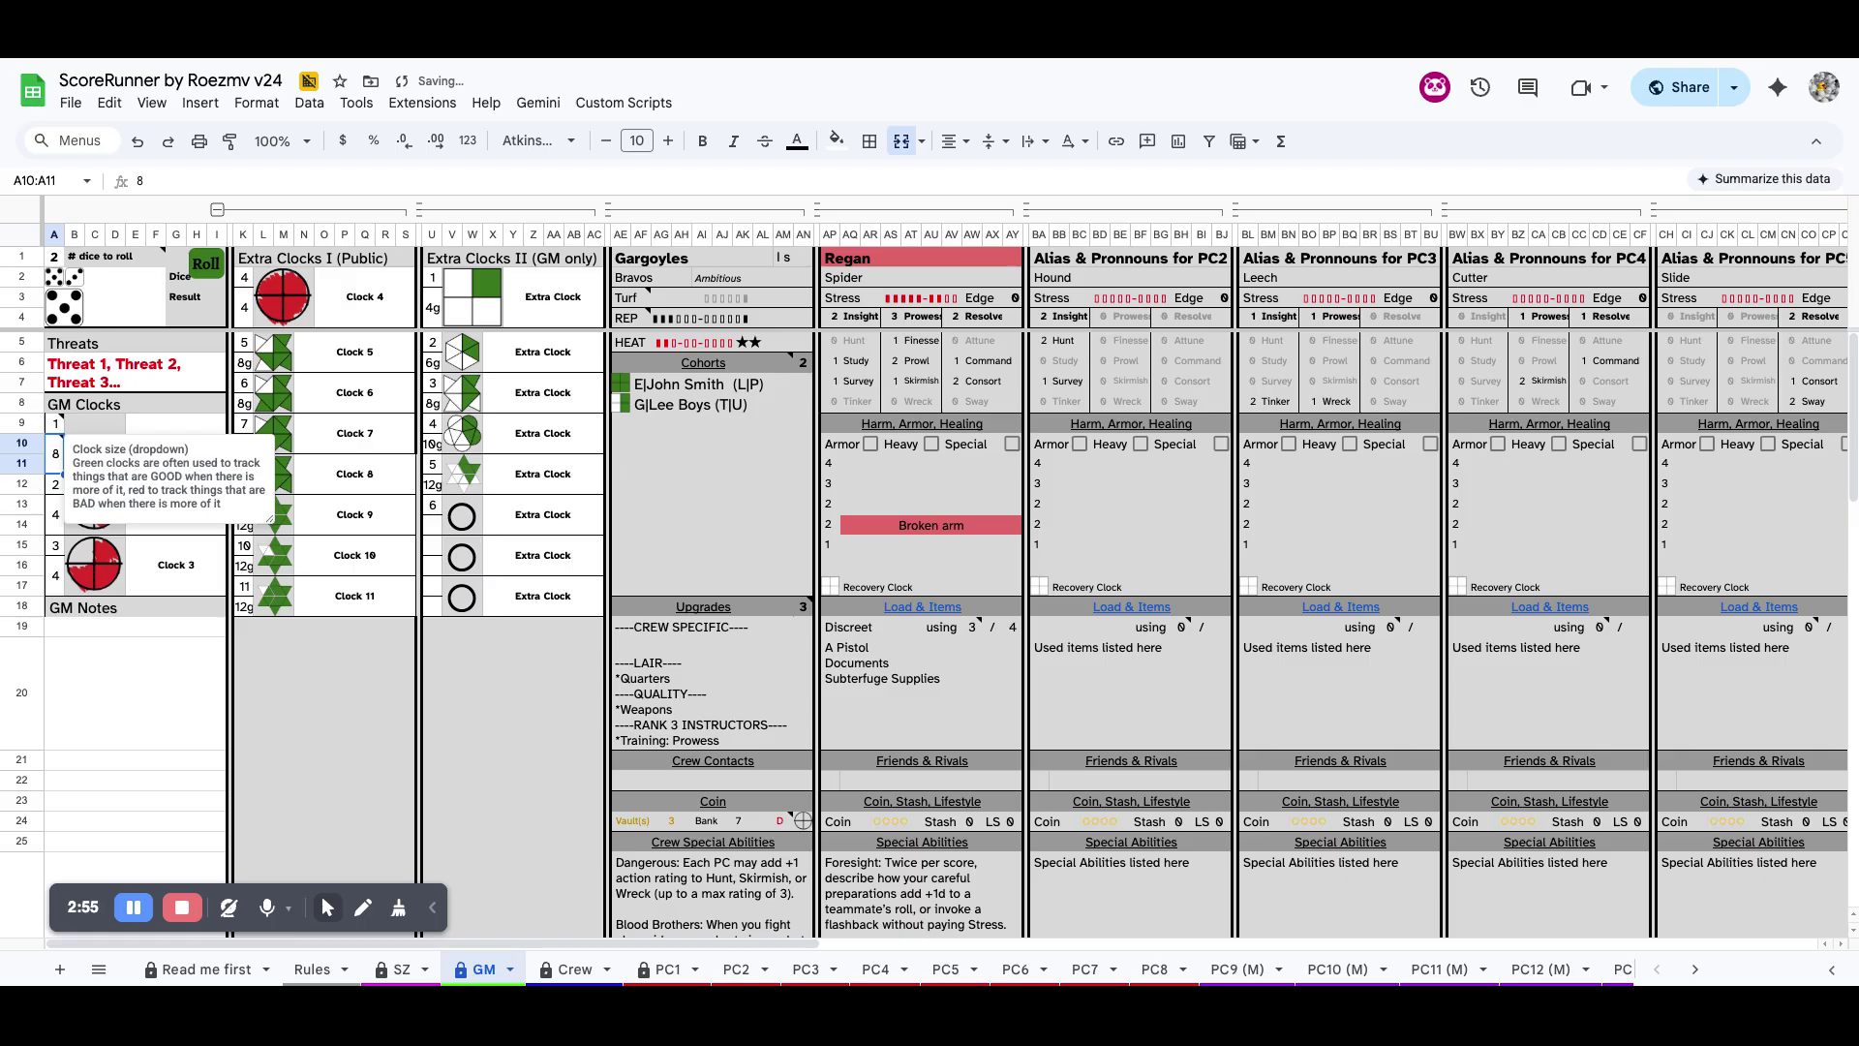
Collapse the Extra Clocks I (Public) column group on the GM sheet and expand it again
click(250, 595)
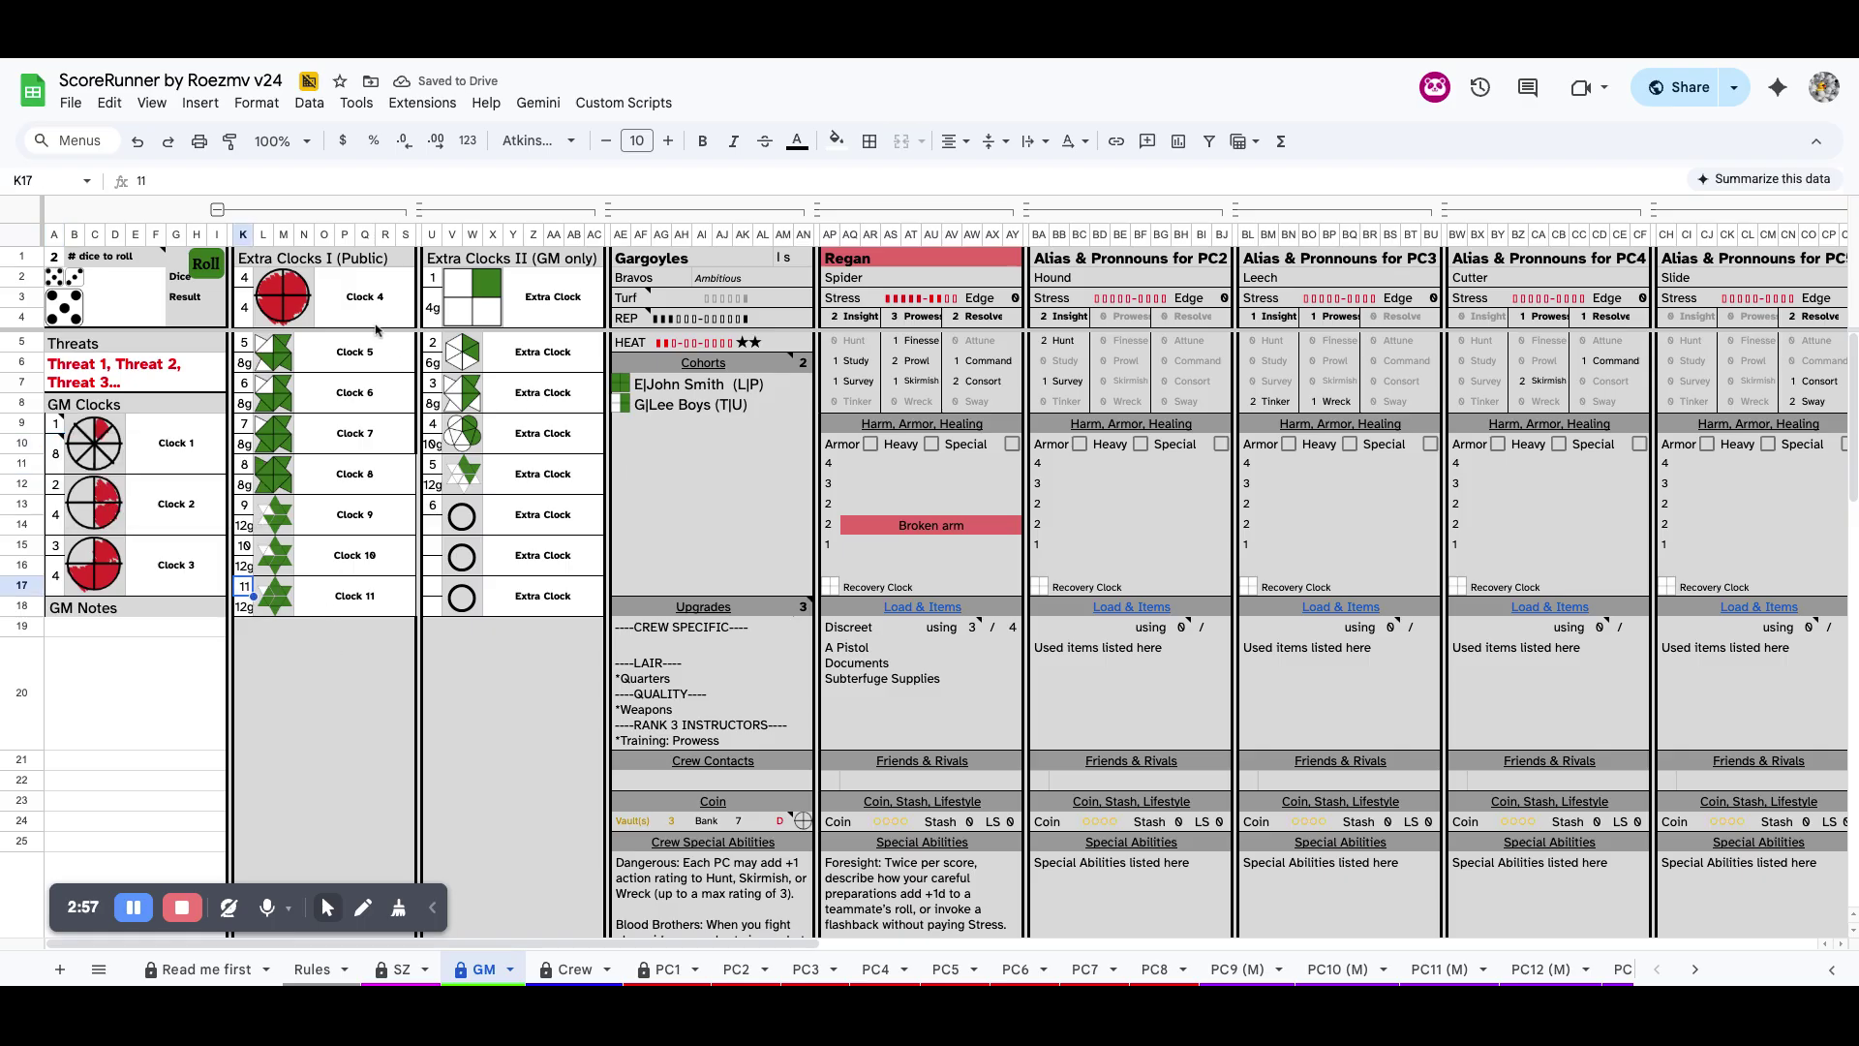
click(680, 268)
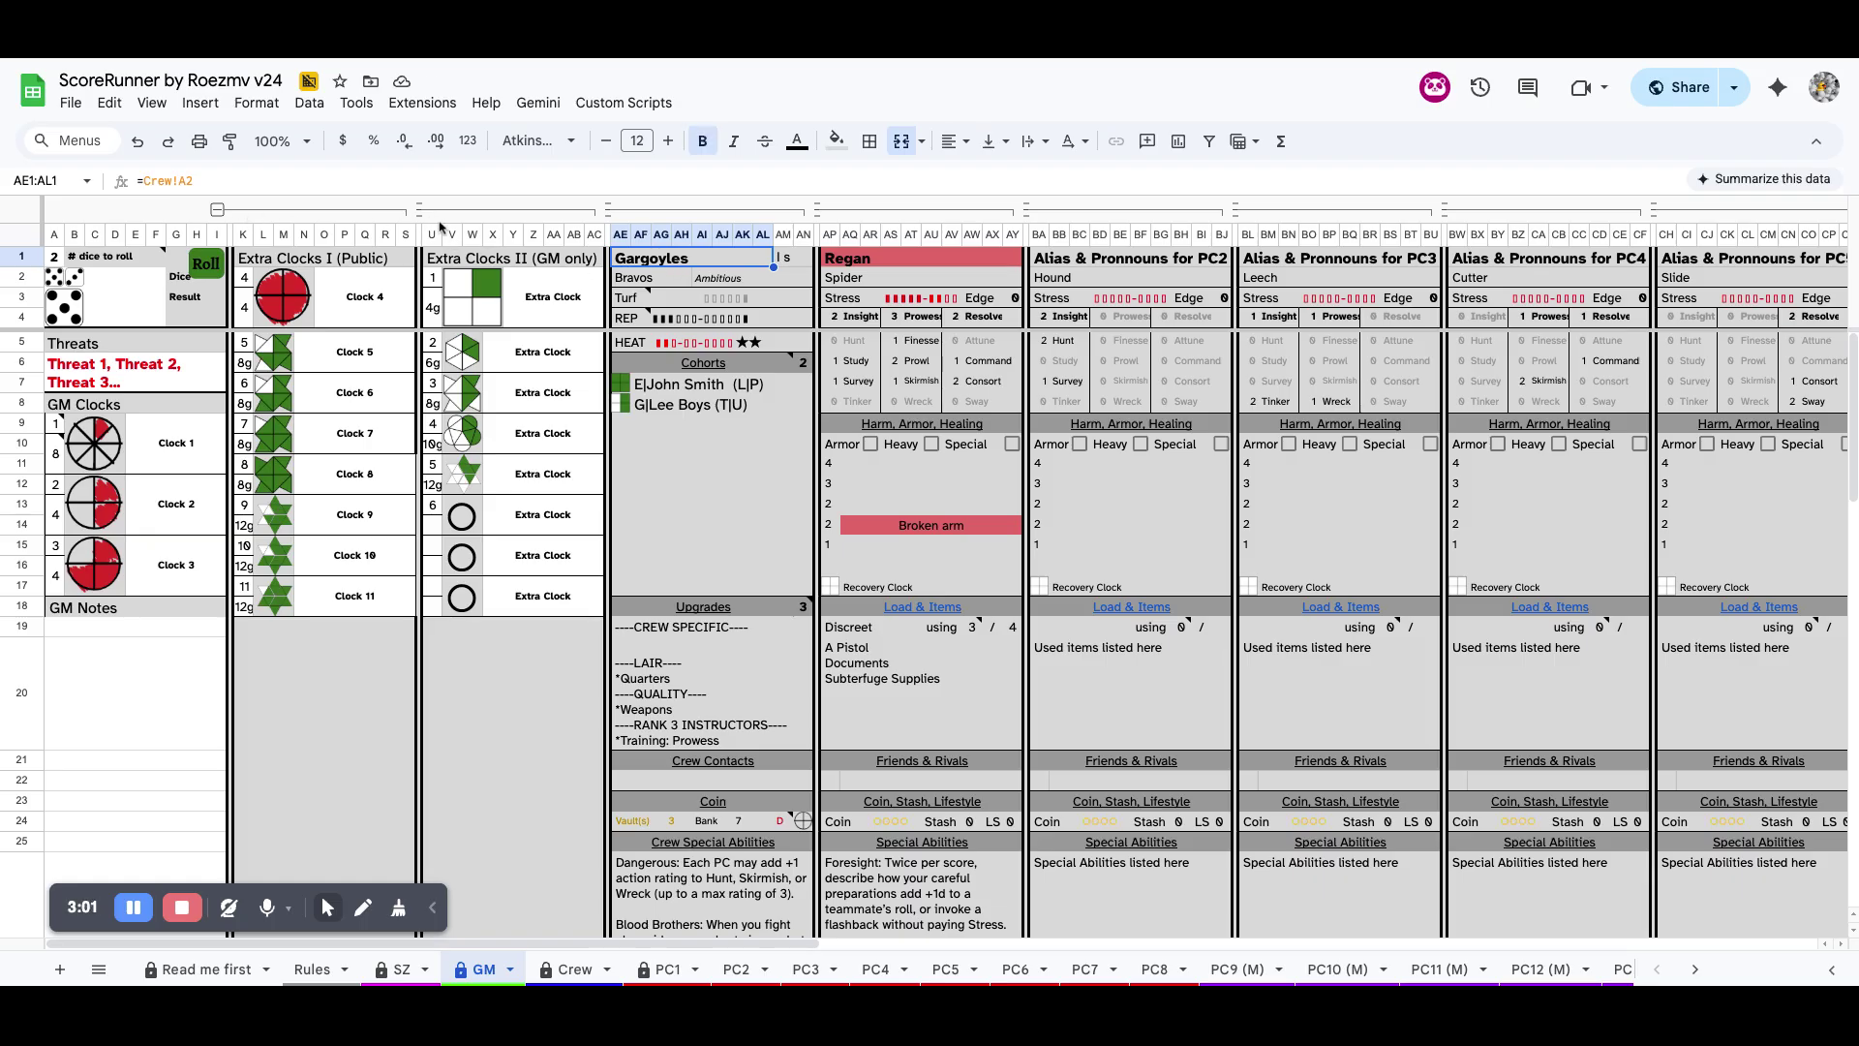
click(218, 211)
click(219, 211)
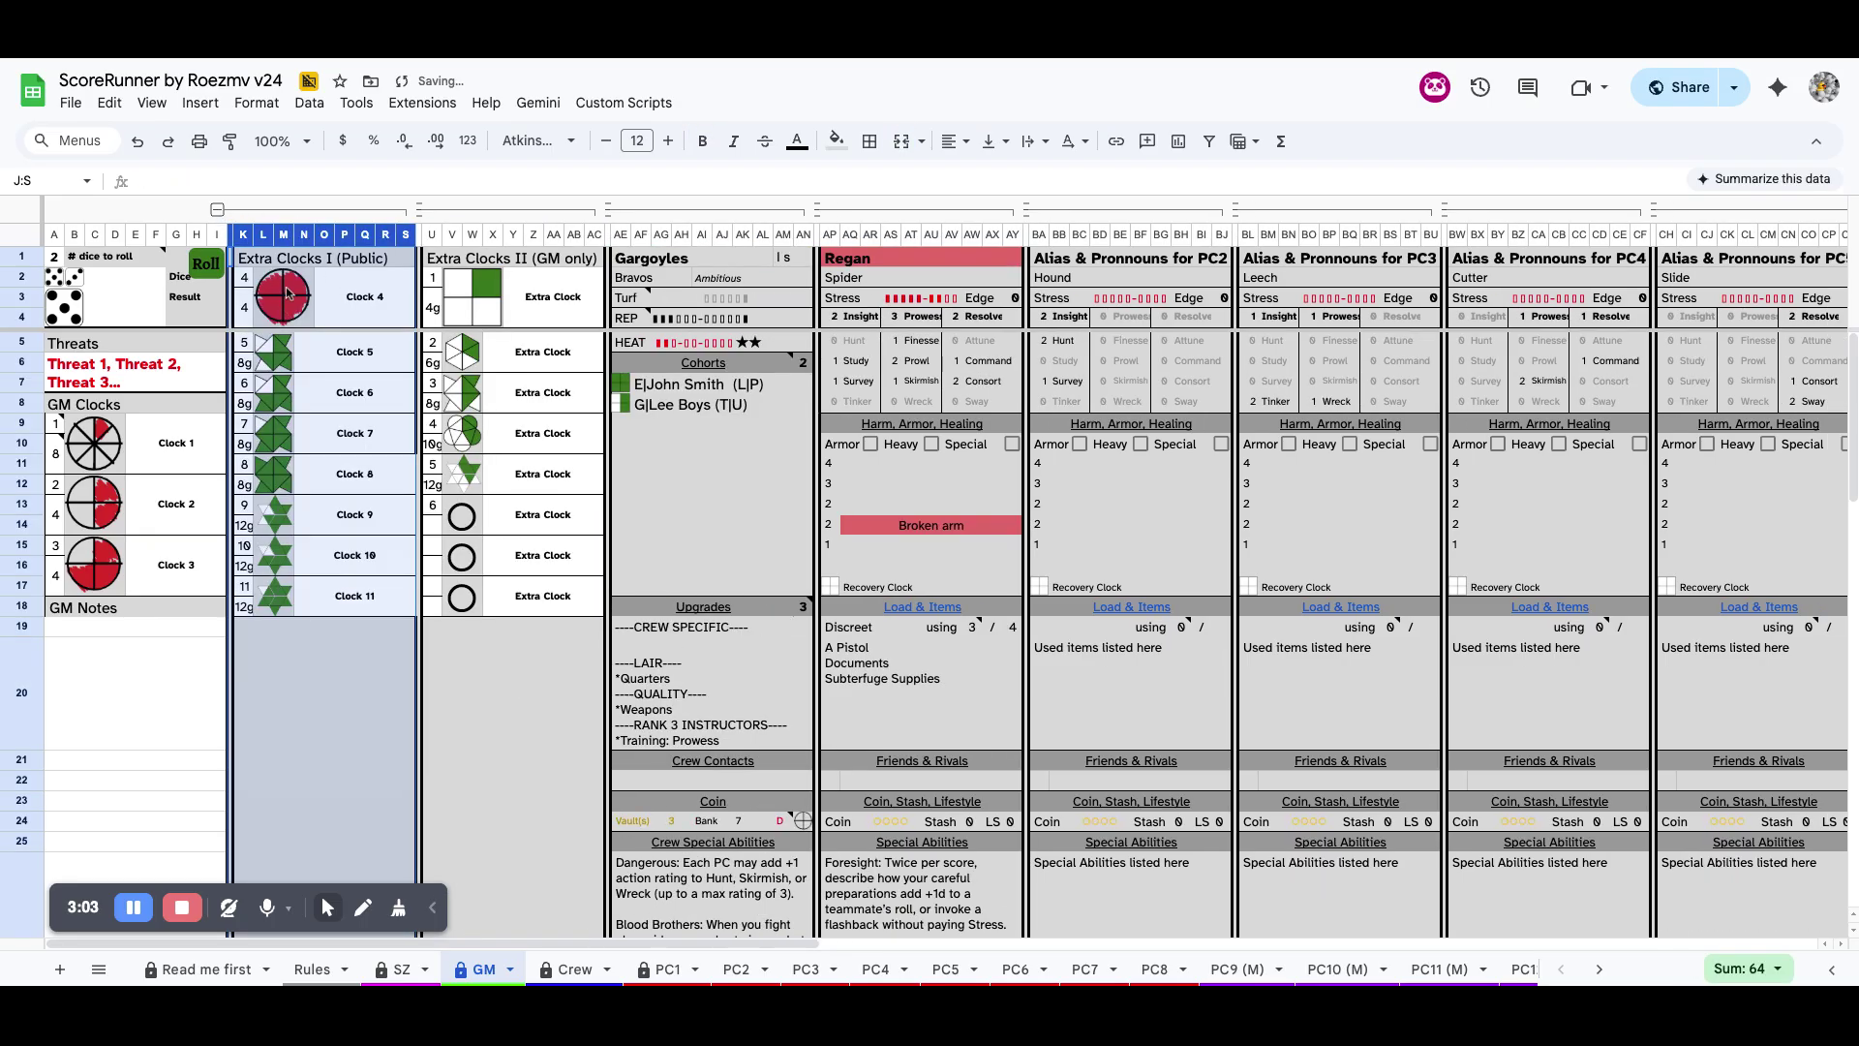
Highlight the Extra Clocks II (GM only) block, then collapse its column group and expand it again
drag(532, 268, 518, 606)
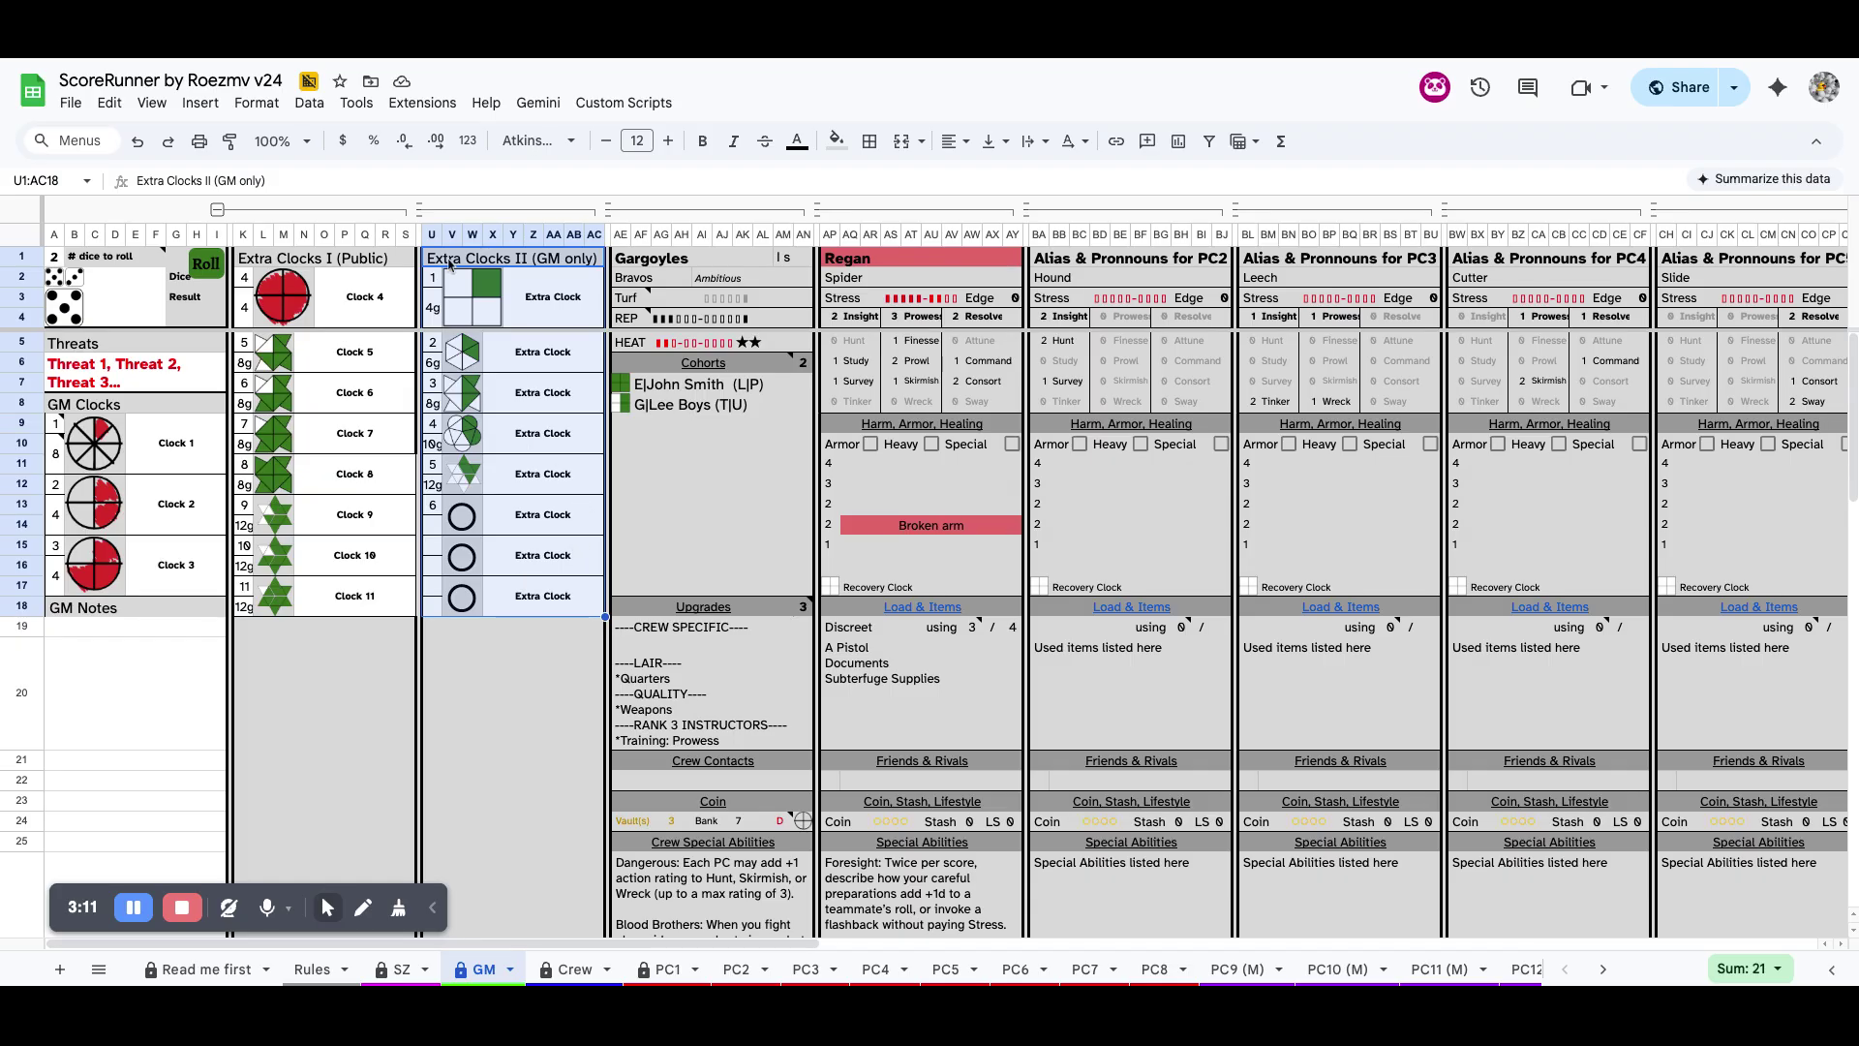
click(421, 215)
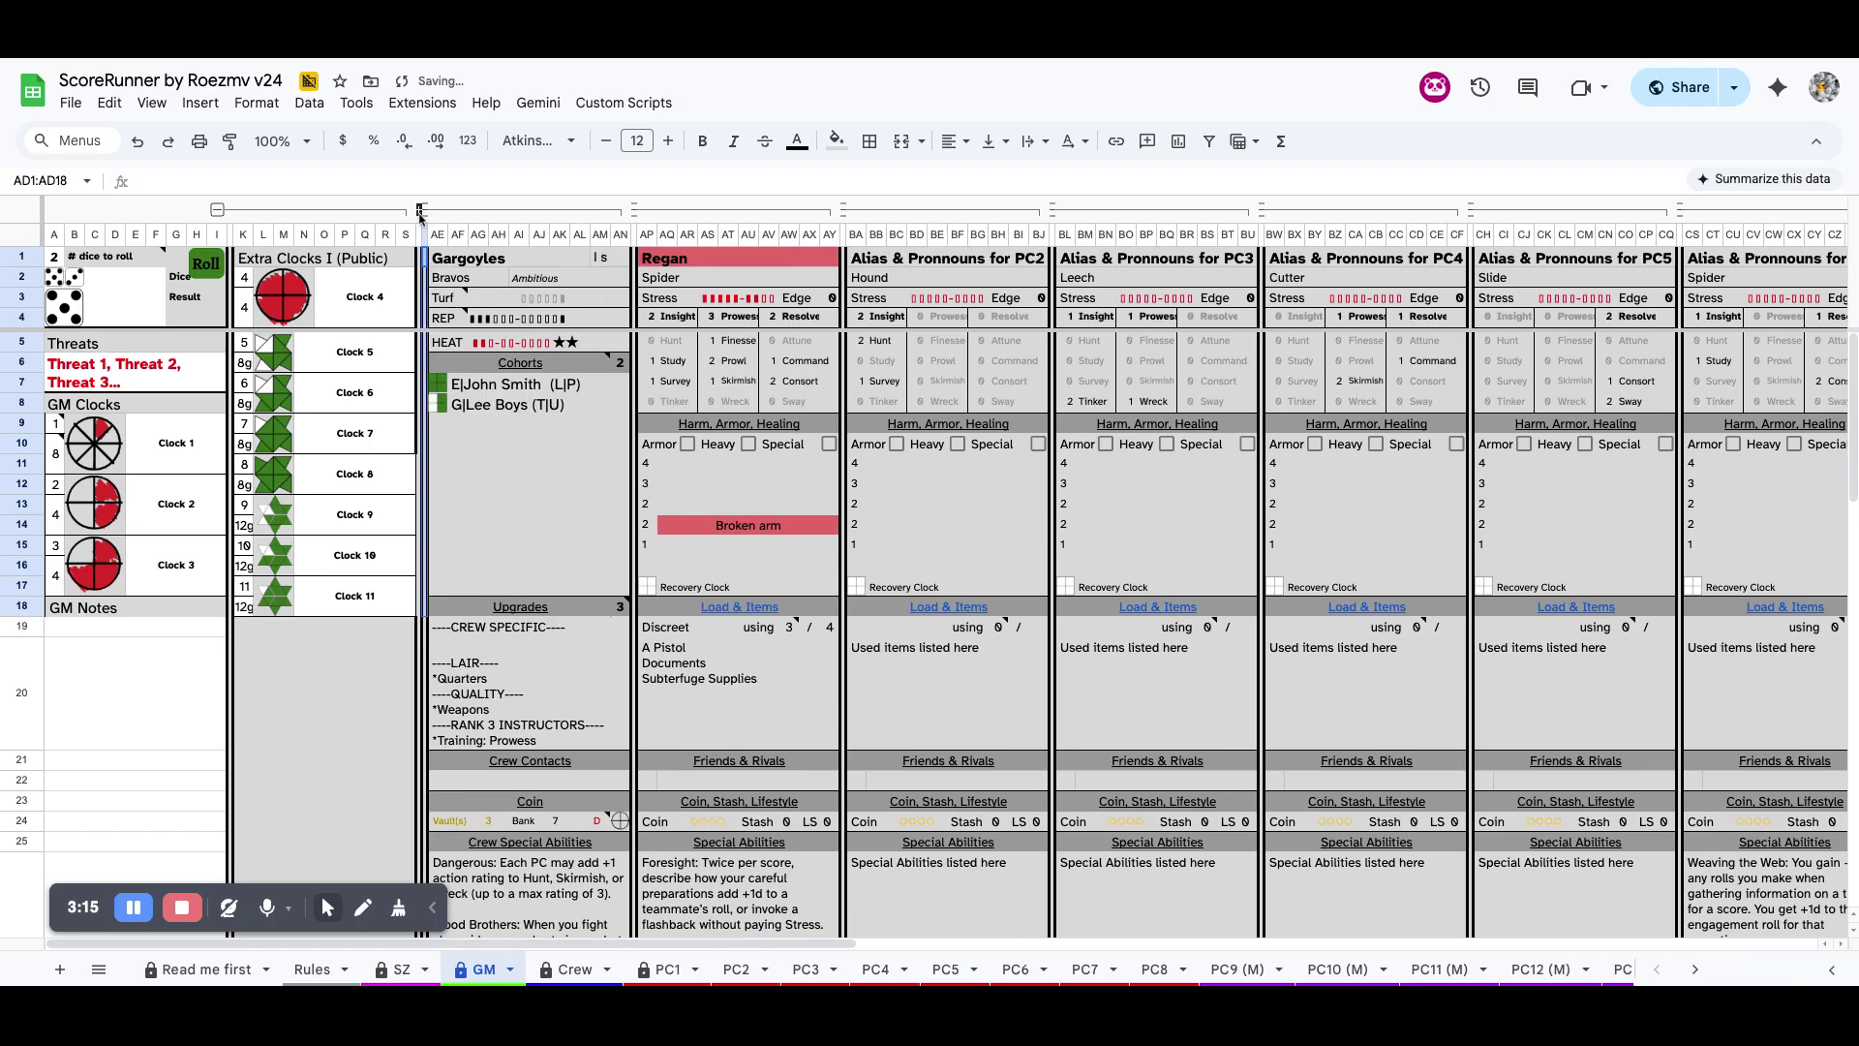
click(421, 211)
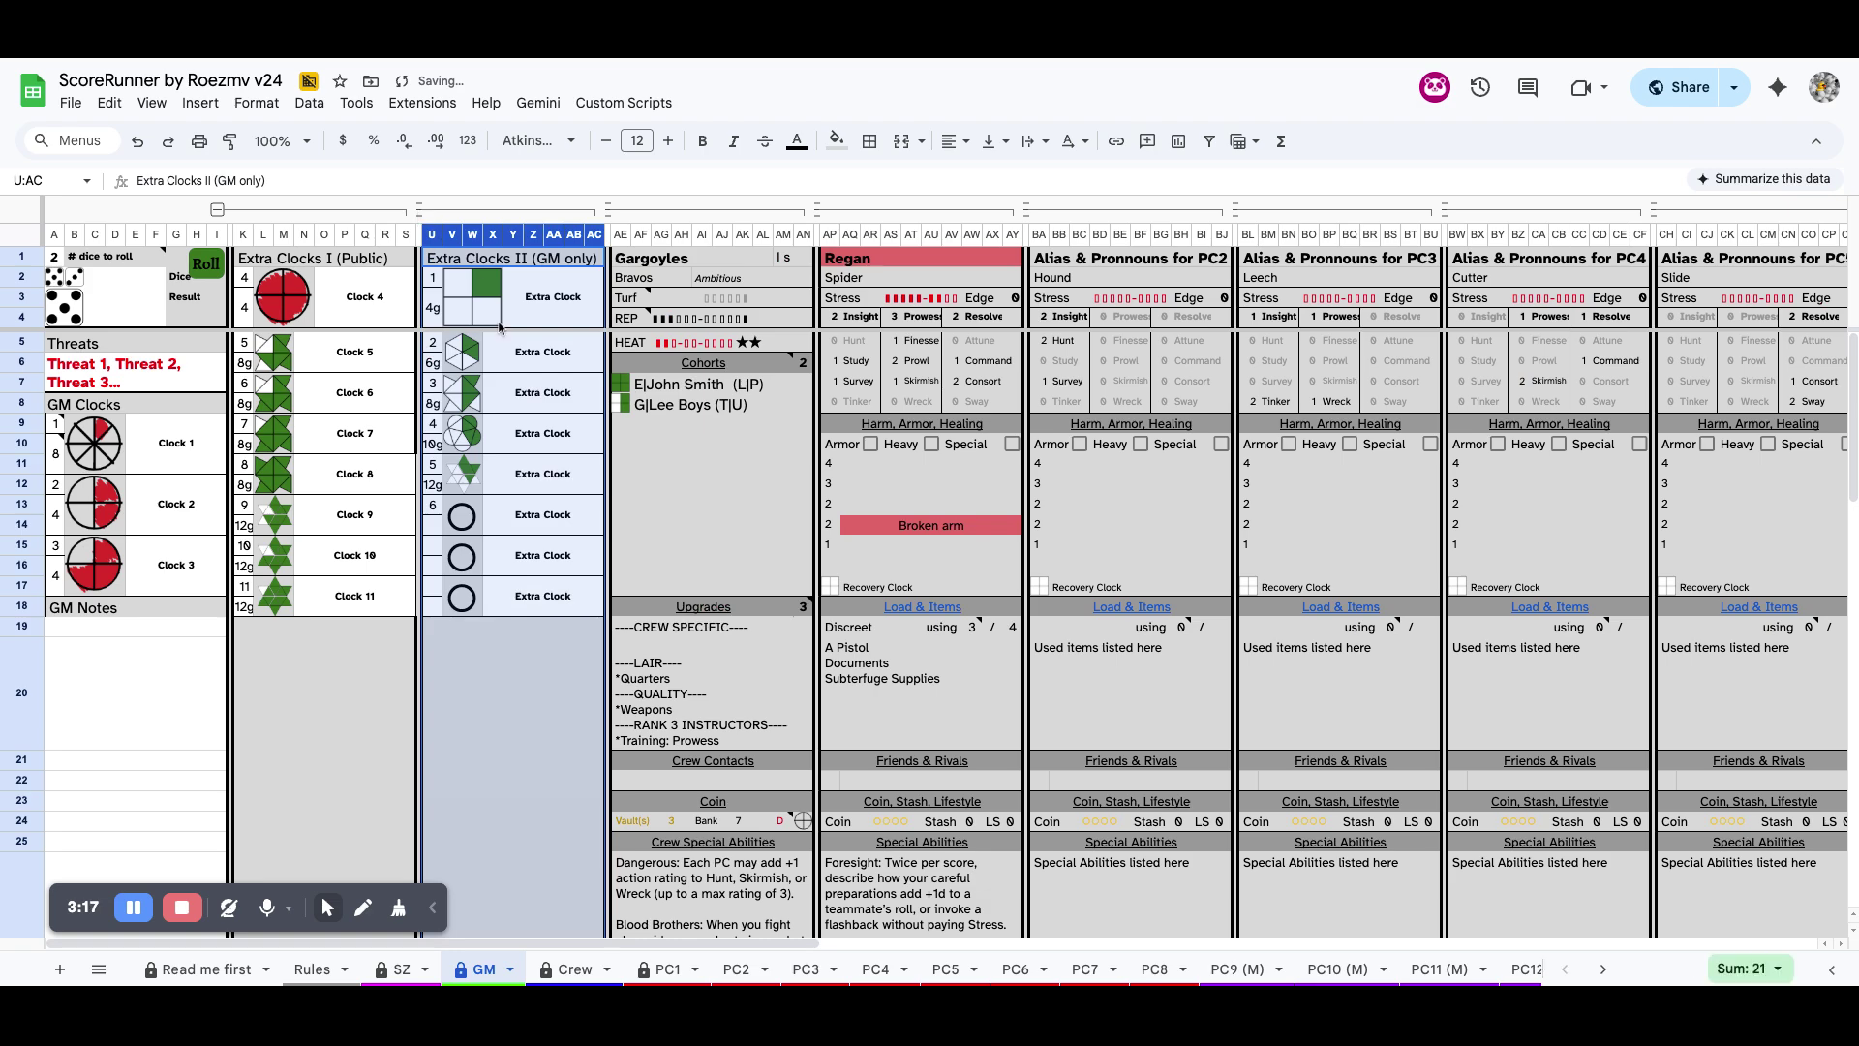
Look through the Crew, PC1, PC2 and PC6 sheets that feed the GM summary and return to the GM sheet
click(708, 434)
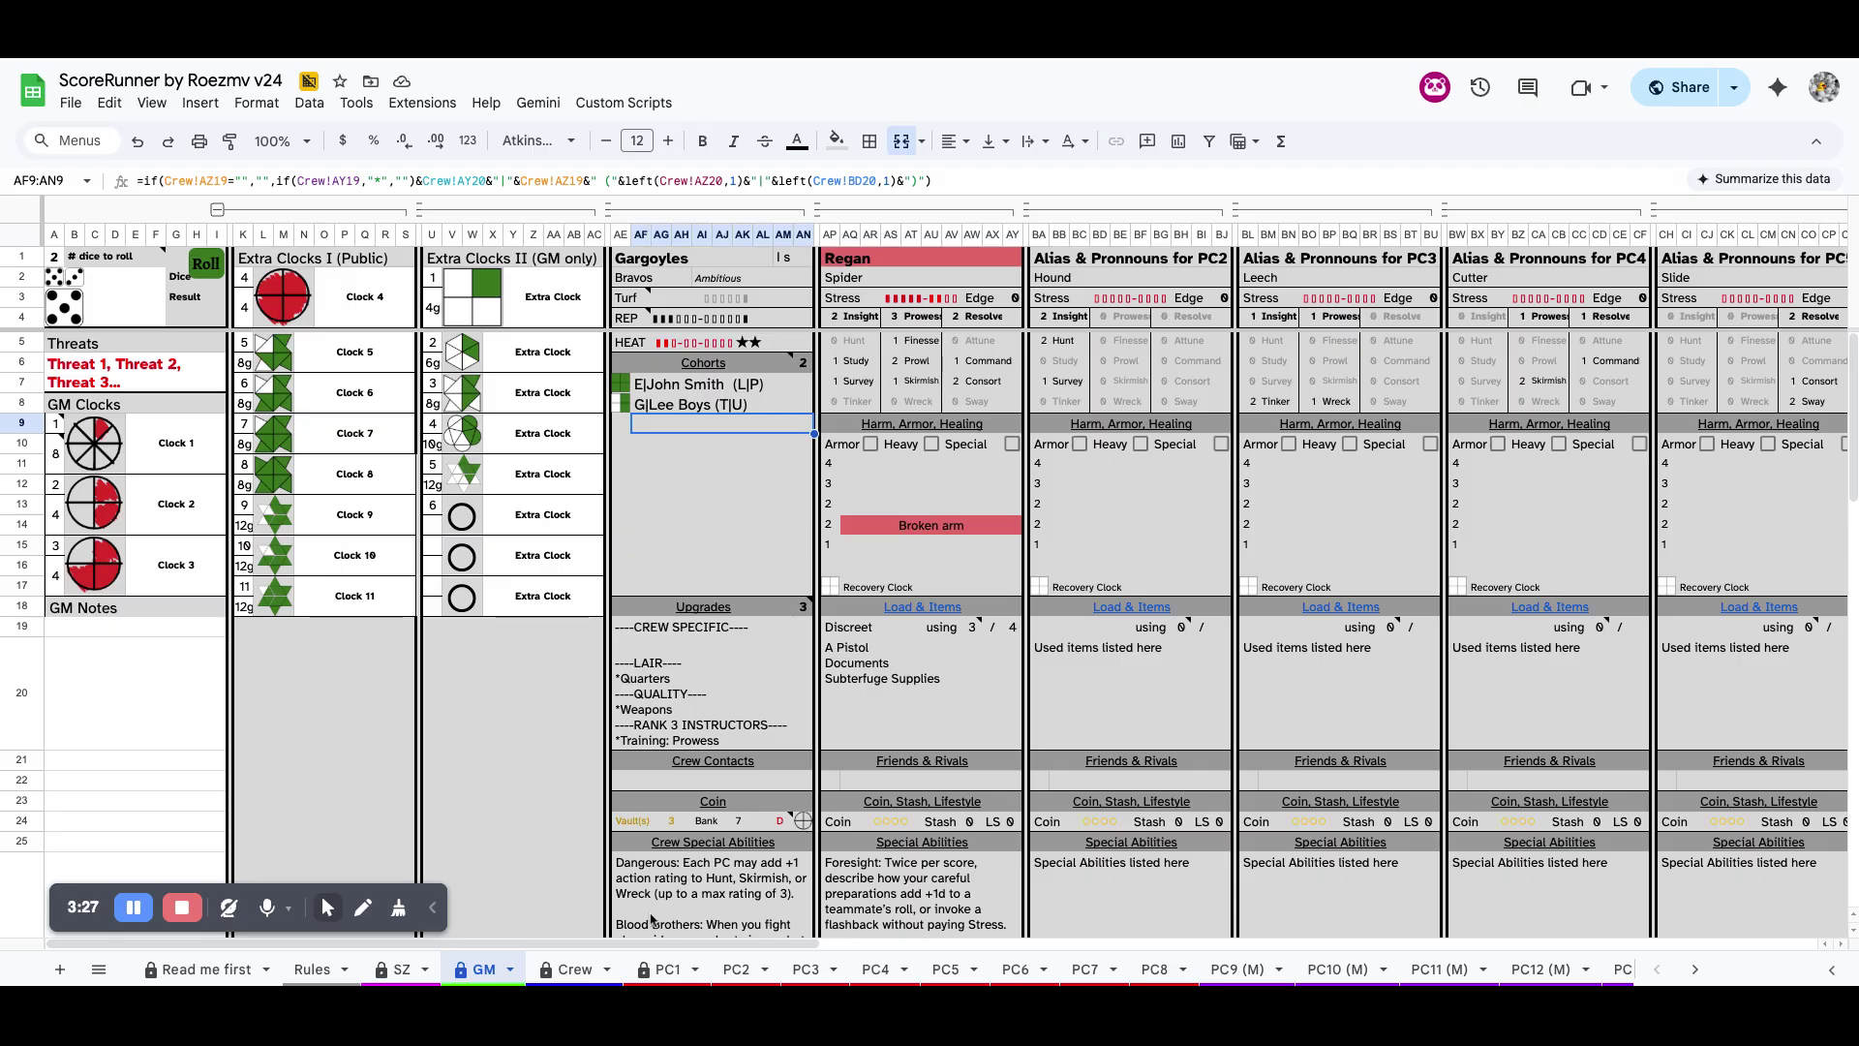
click(580, 970)
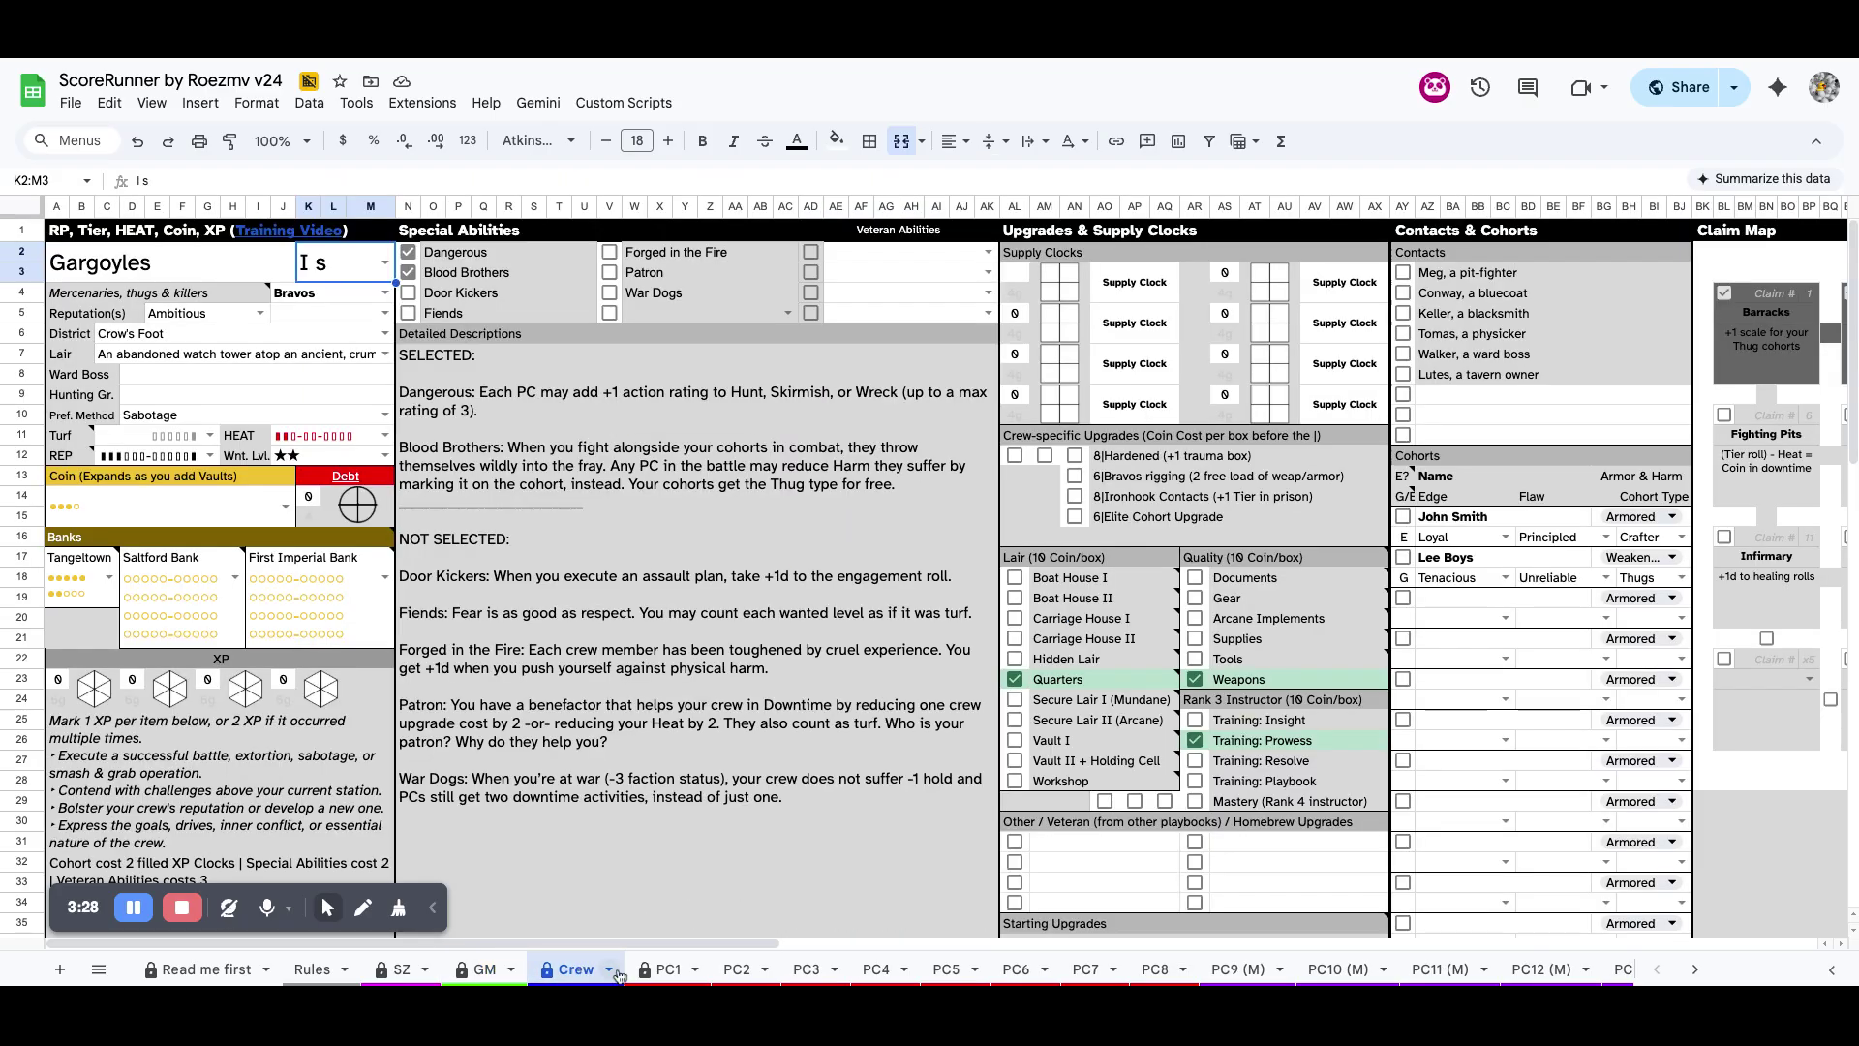
click(670, 970)
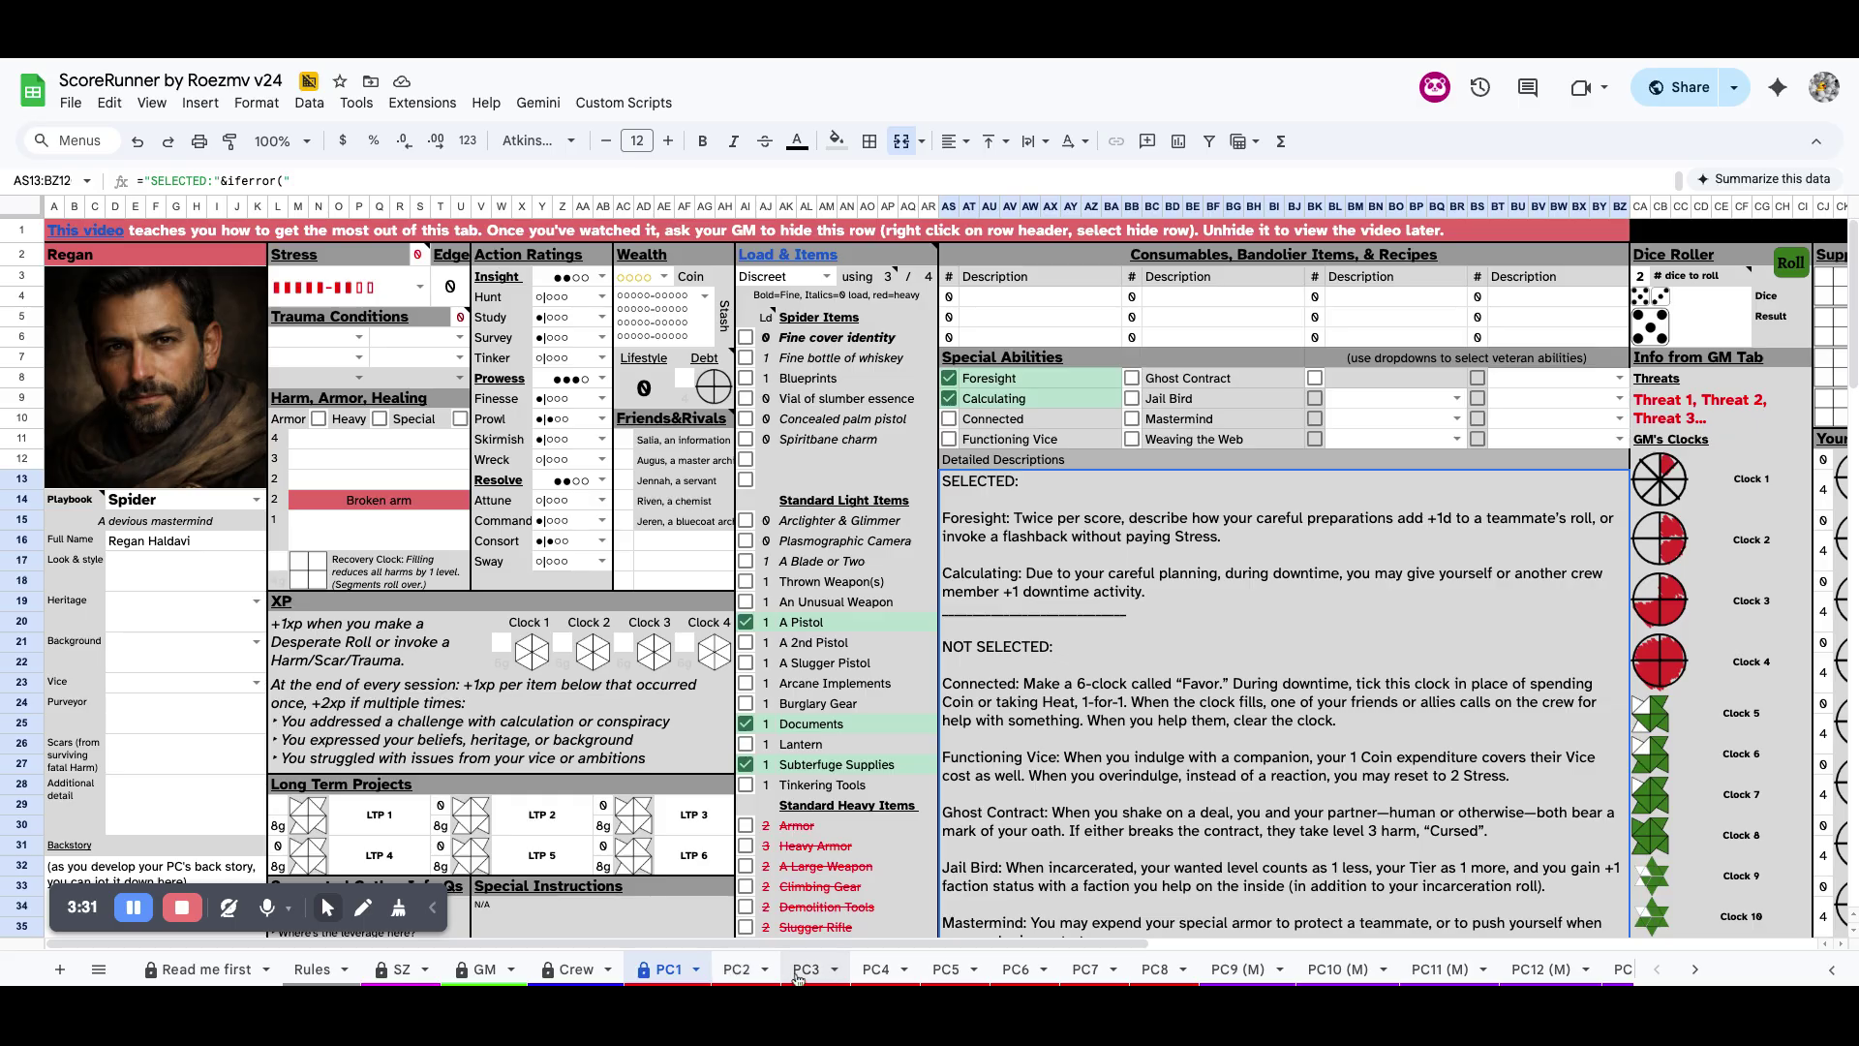
click(734, 970)
click(1016, 971)
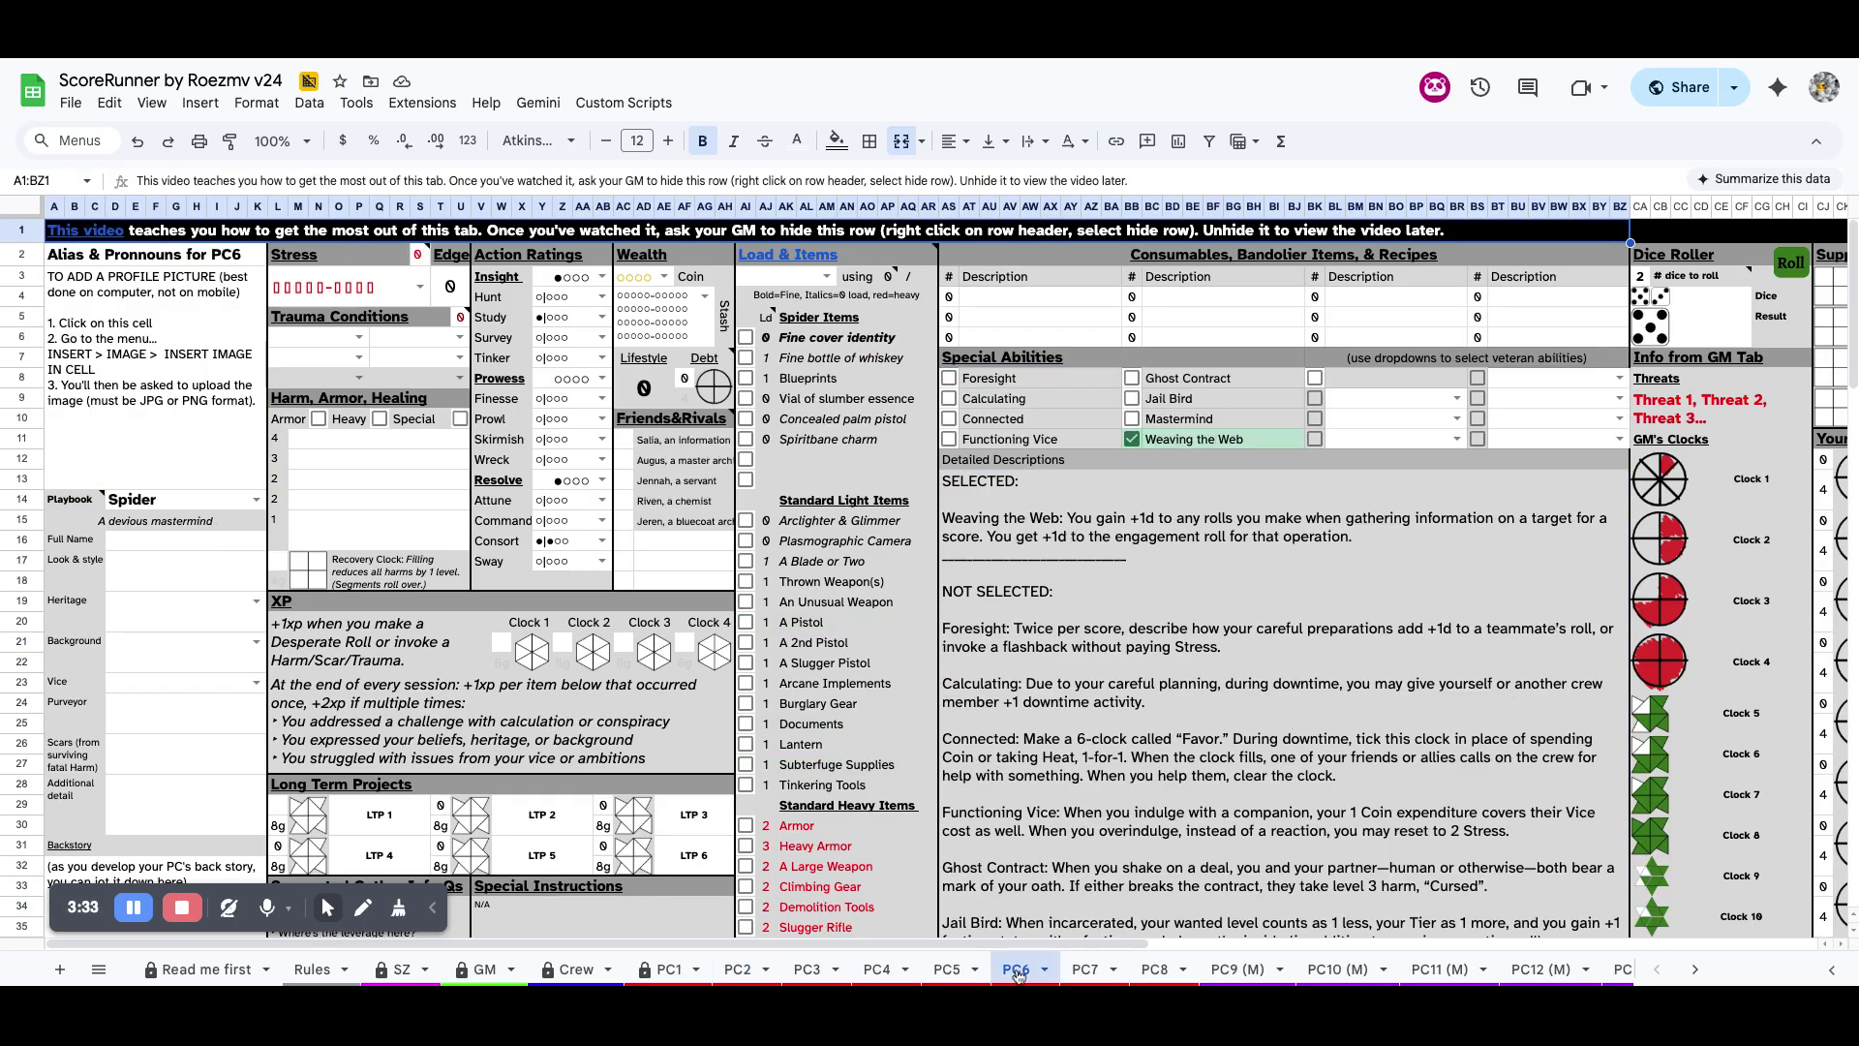
click(485, 969)
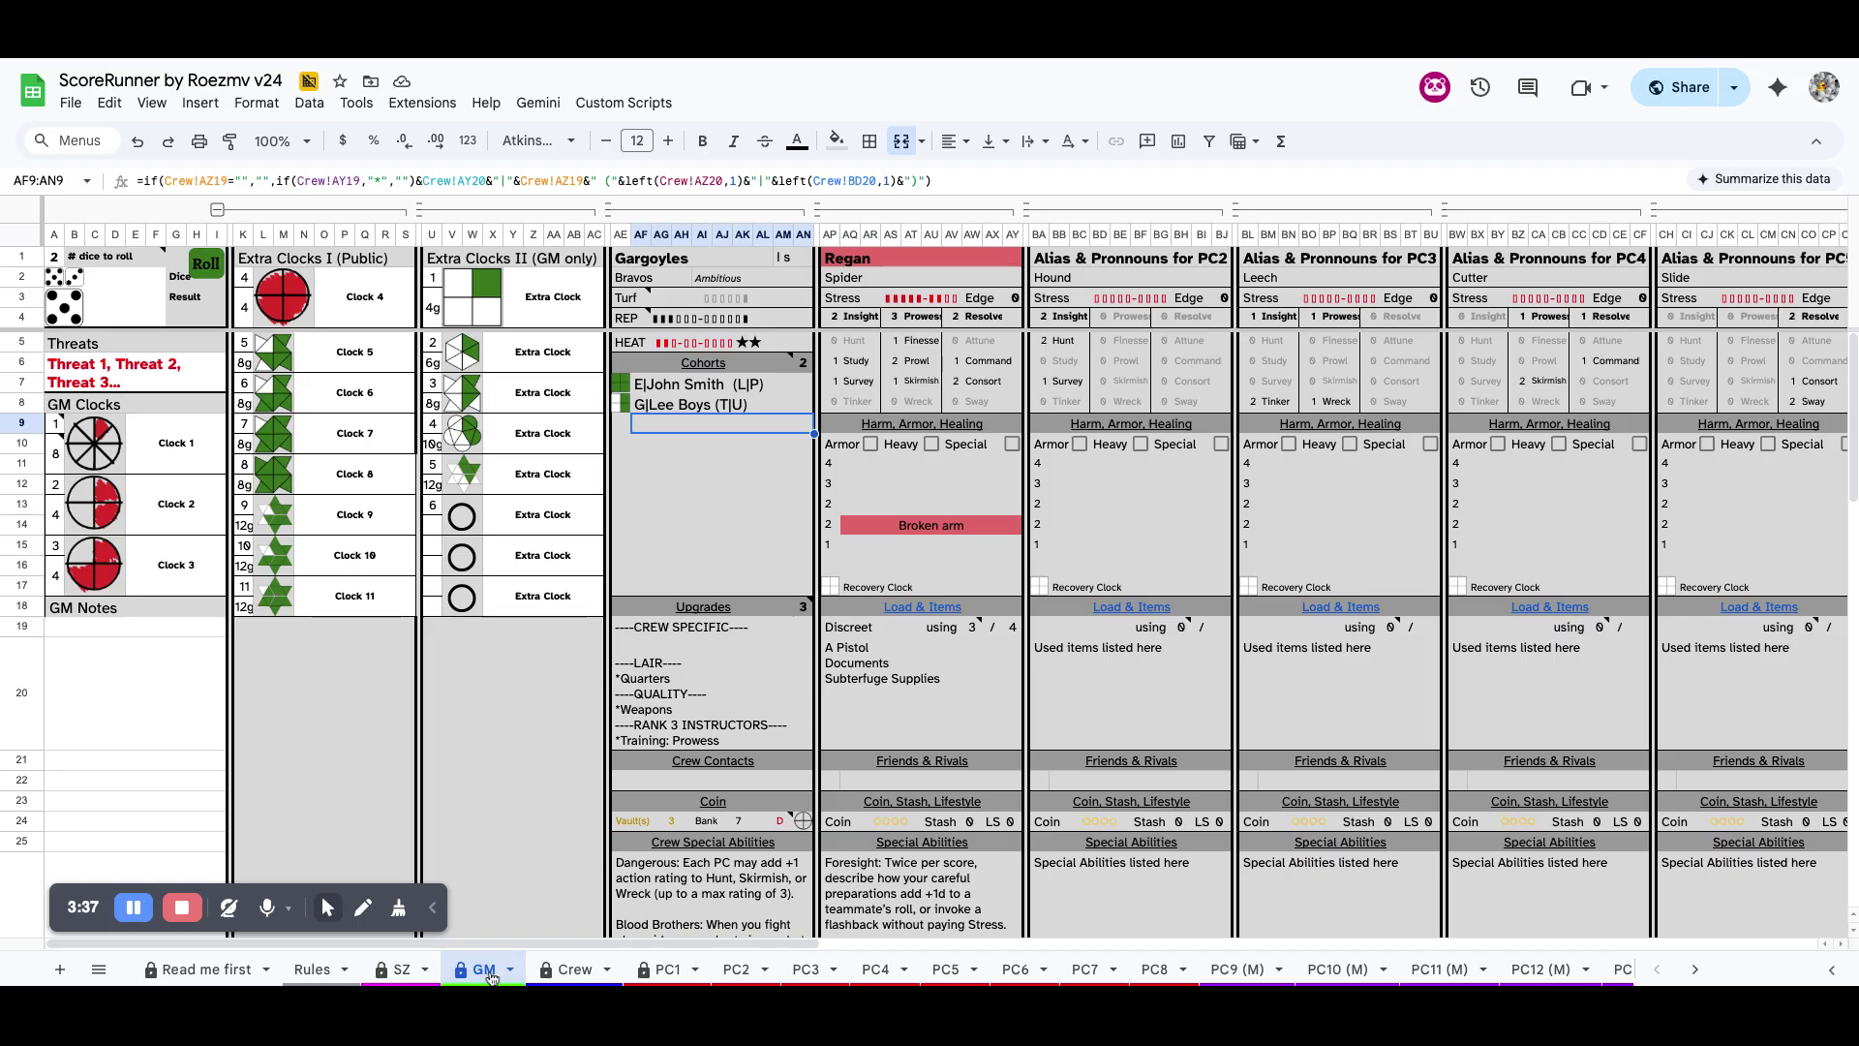
Examine the crew column on the GM sheet, from its header and Cohorts through Upgrades, Crew Contacts and Crew Special Abilities
drag(663, 265, 653, 702)
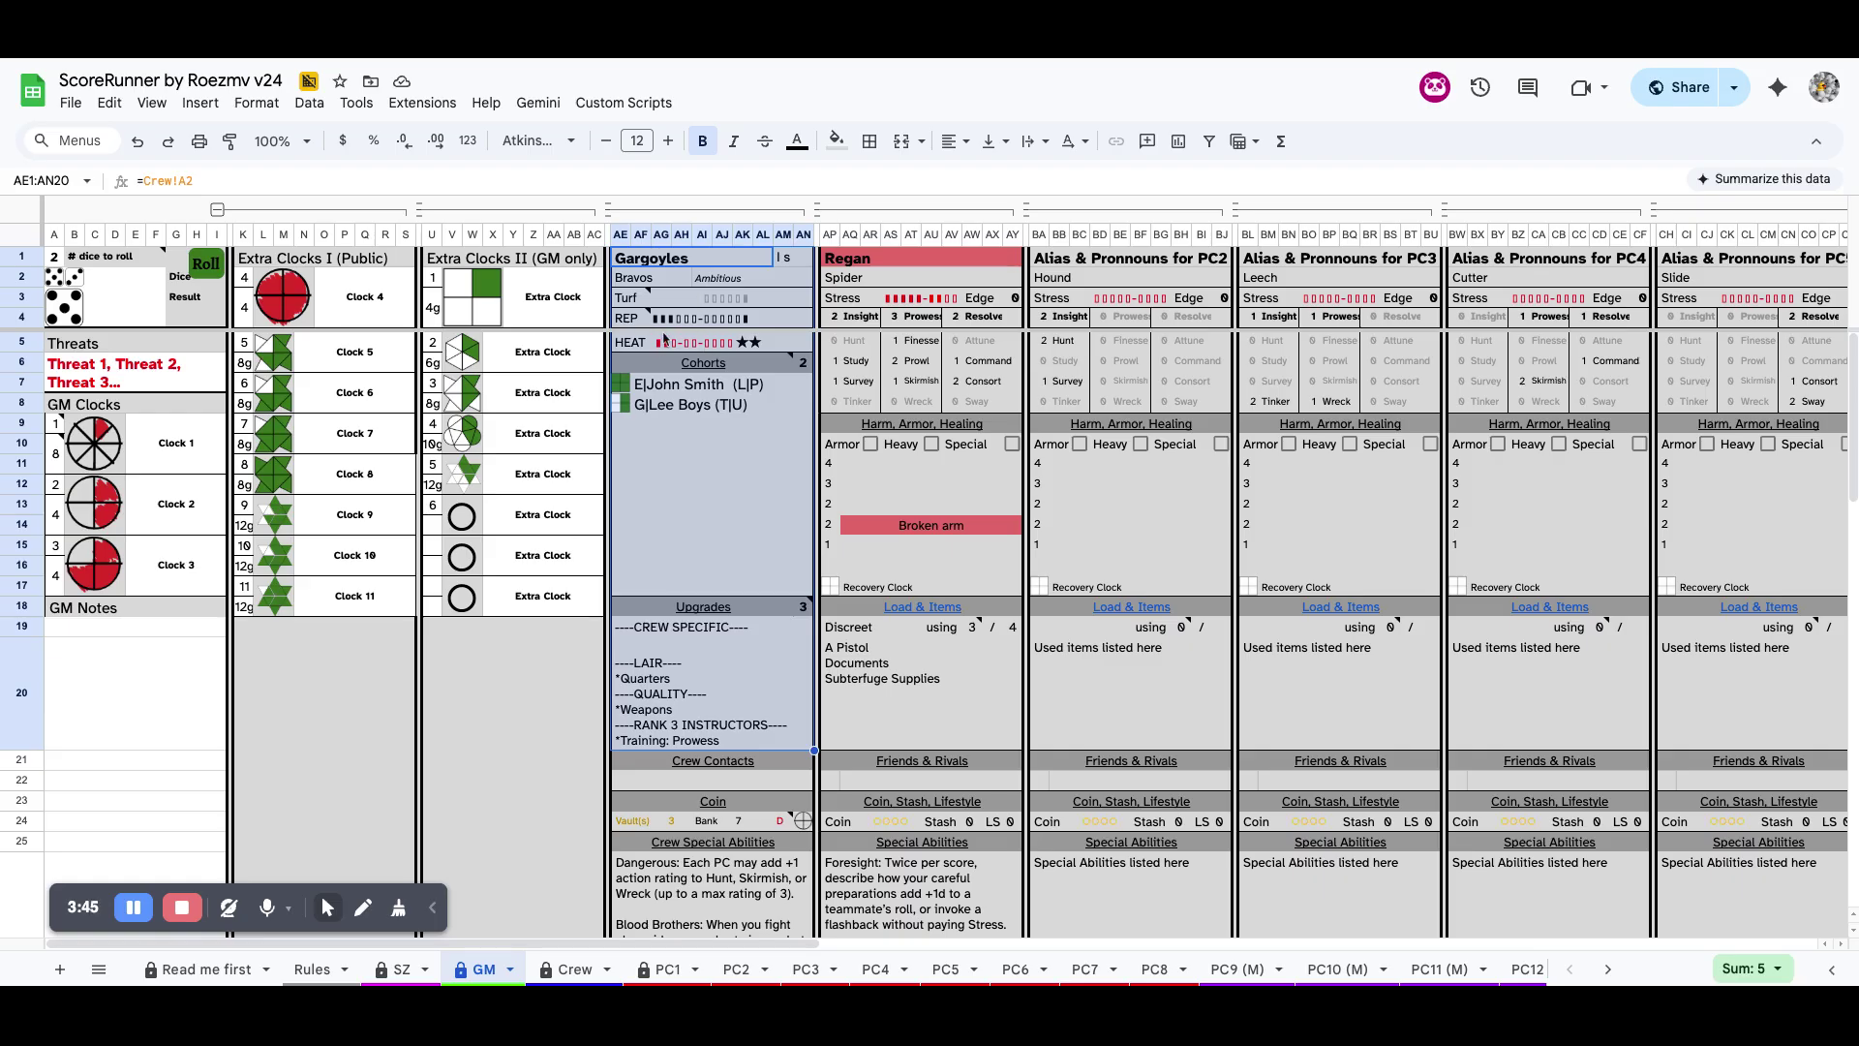
click(711, 426)
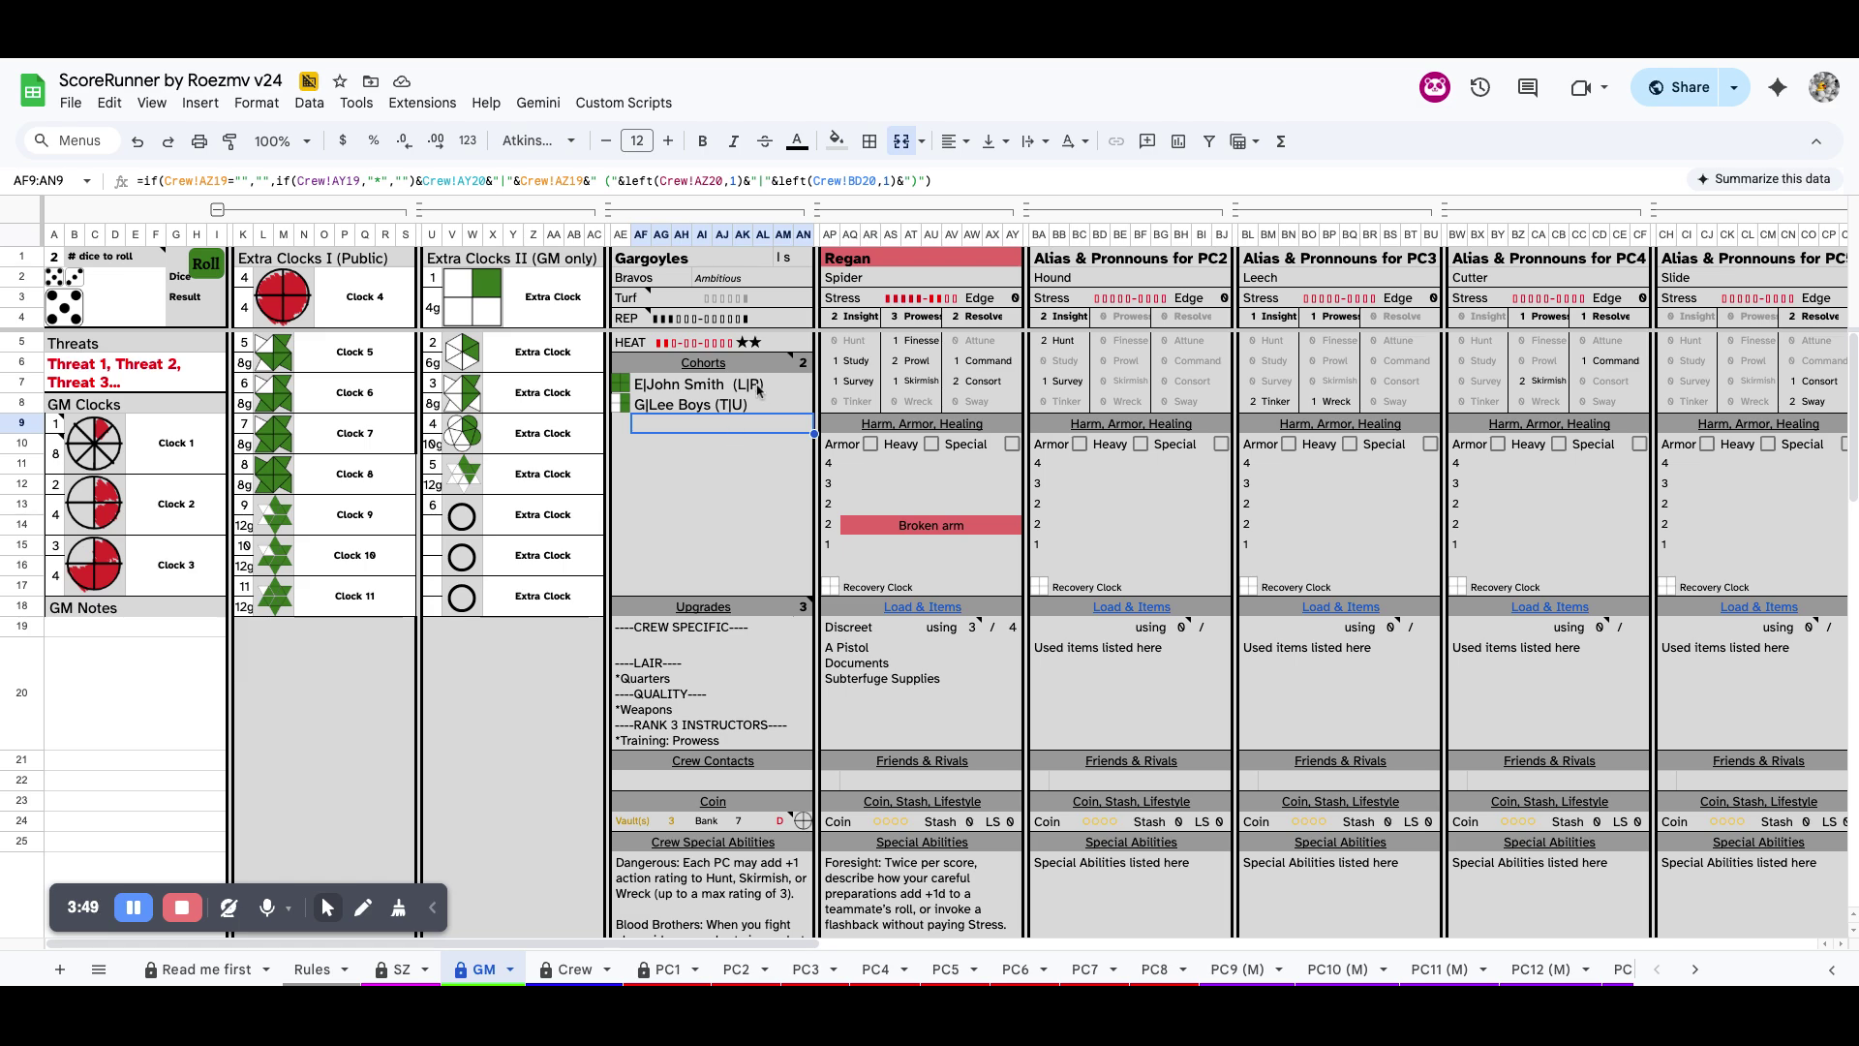
scroll(734, 491, down, 3)
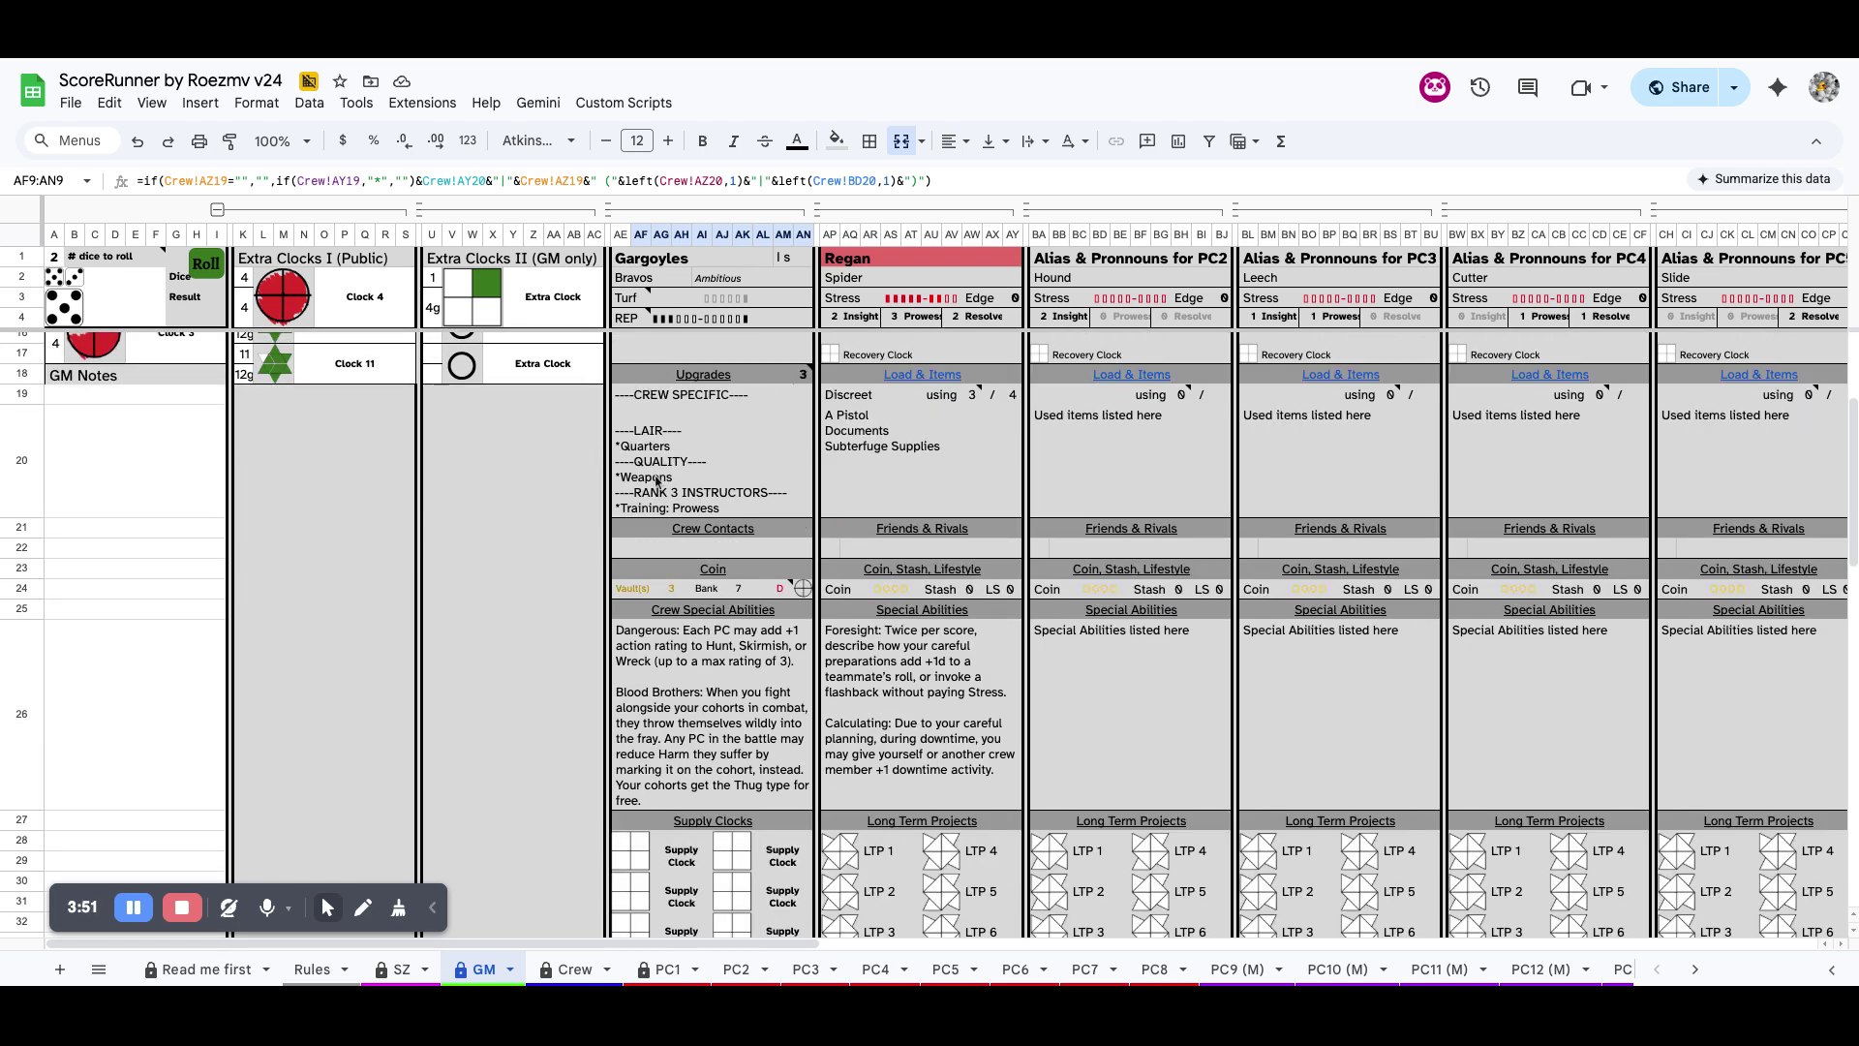
scroll(659, 483, down, 1)
click(710, 434)
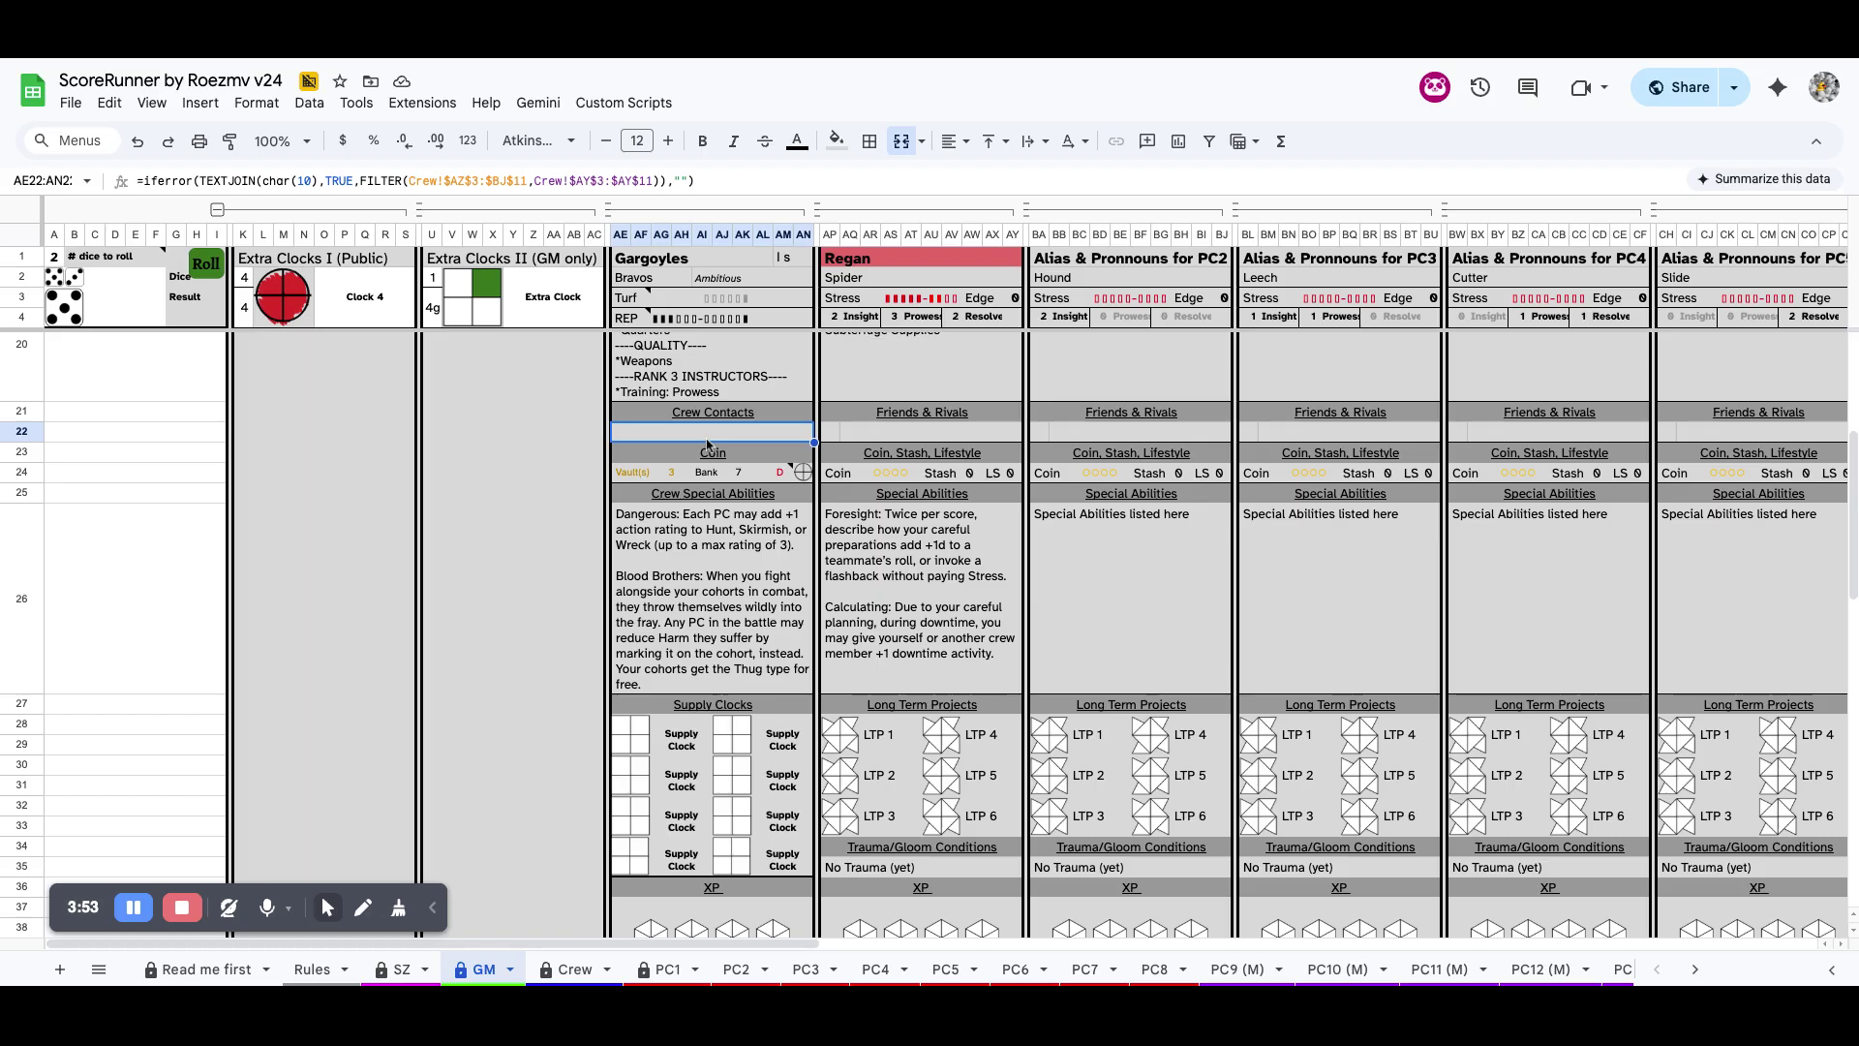
click(664, 535)
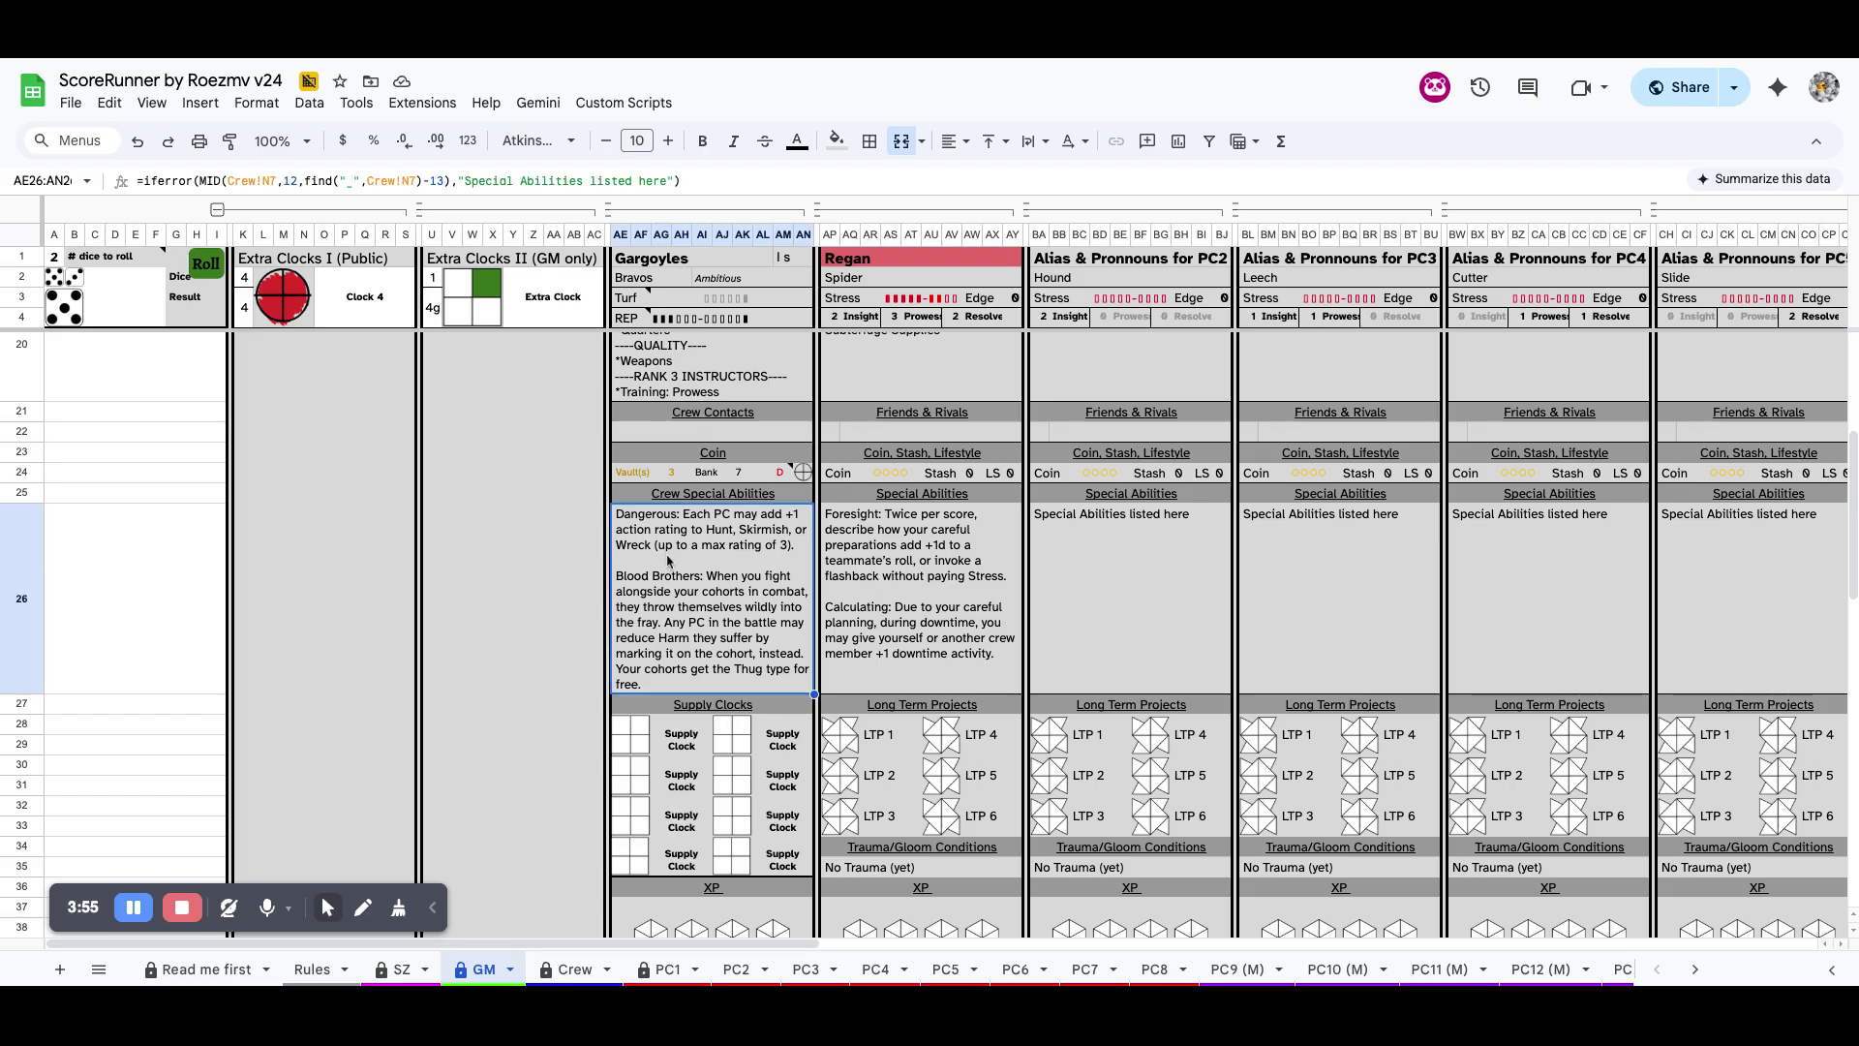
Inspect the crew column's lower sections down to the Claim Map, check the Crew sheet and return to the GM sheet
scroll(711, 573, down, 4)
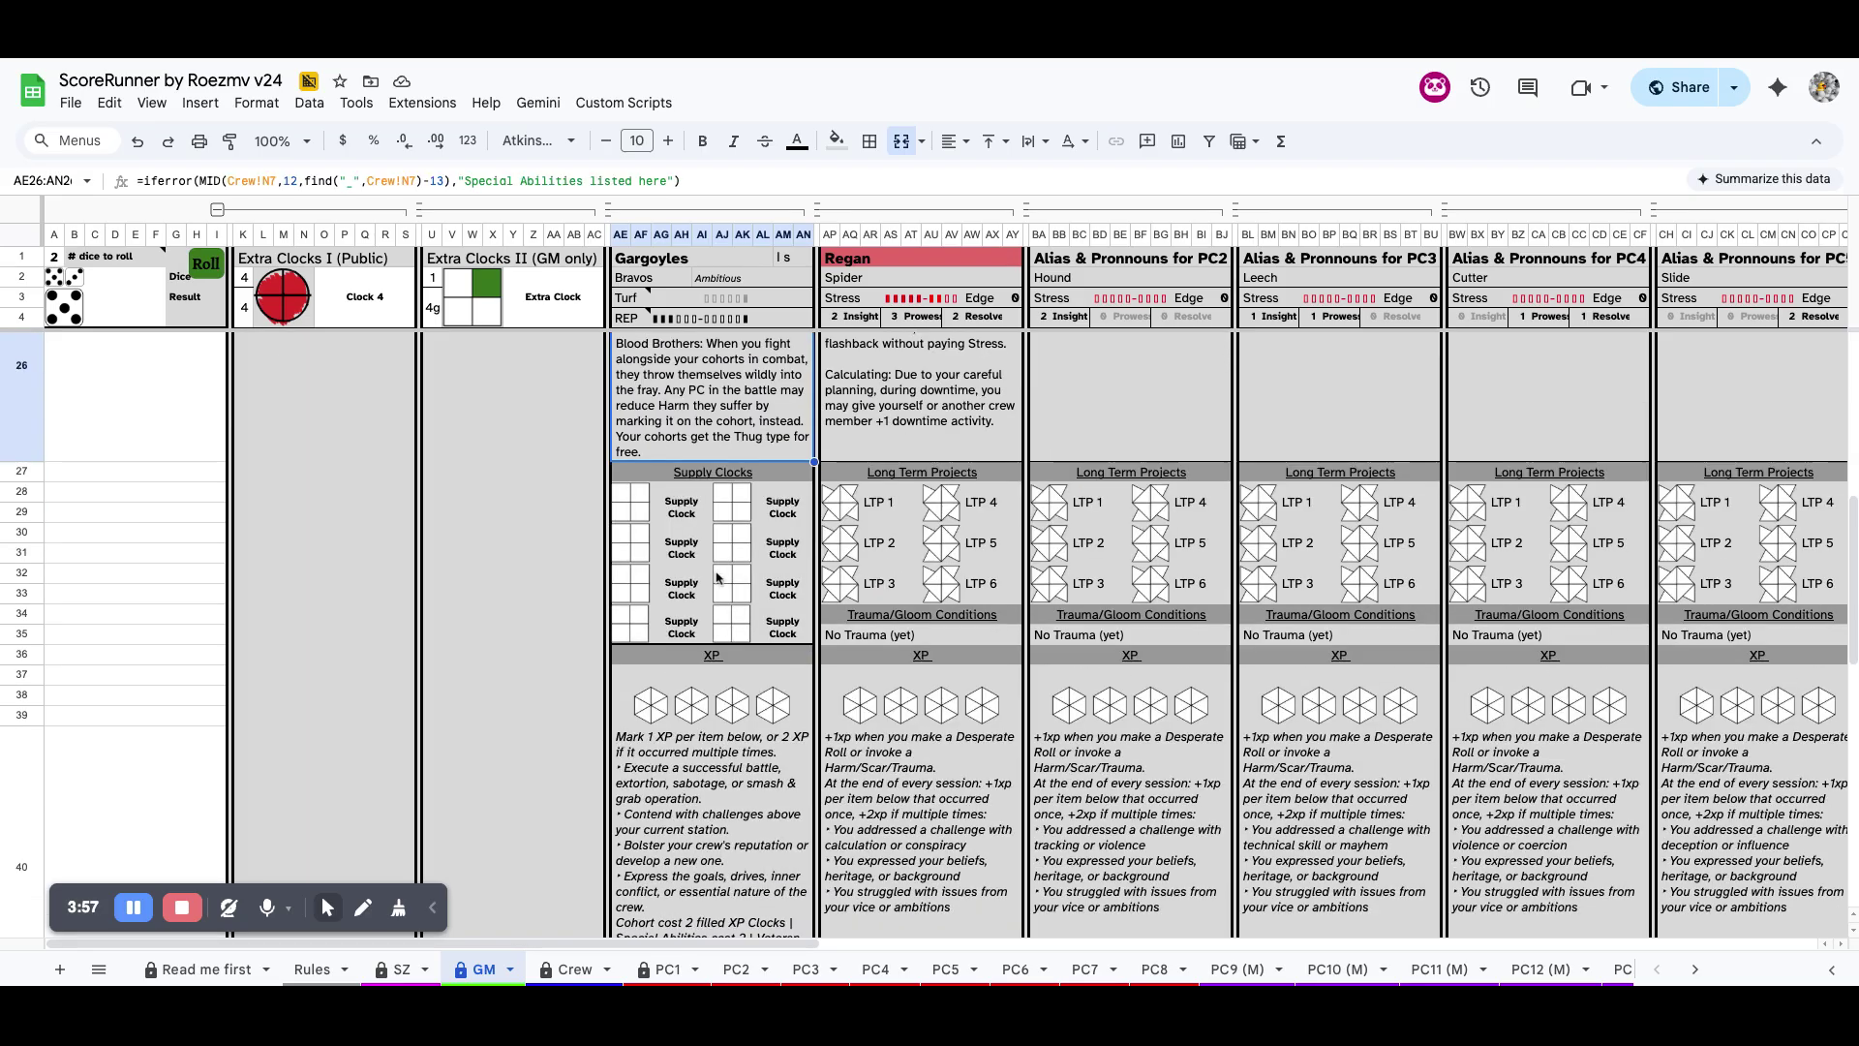
scroll(718, 577, down, 5)
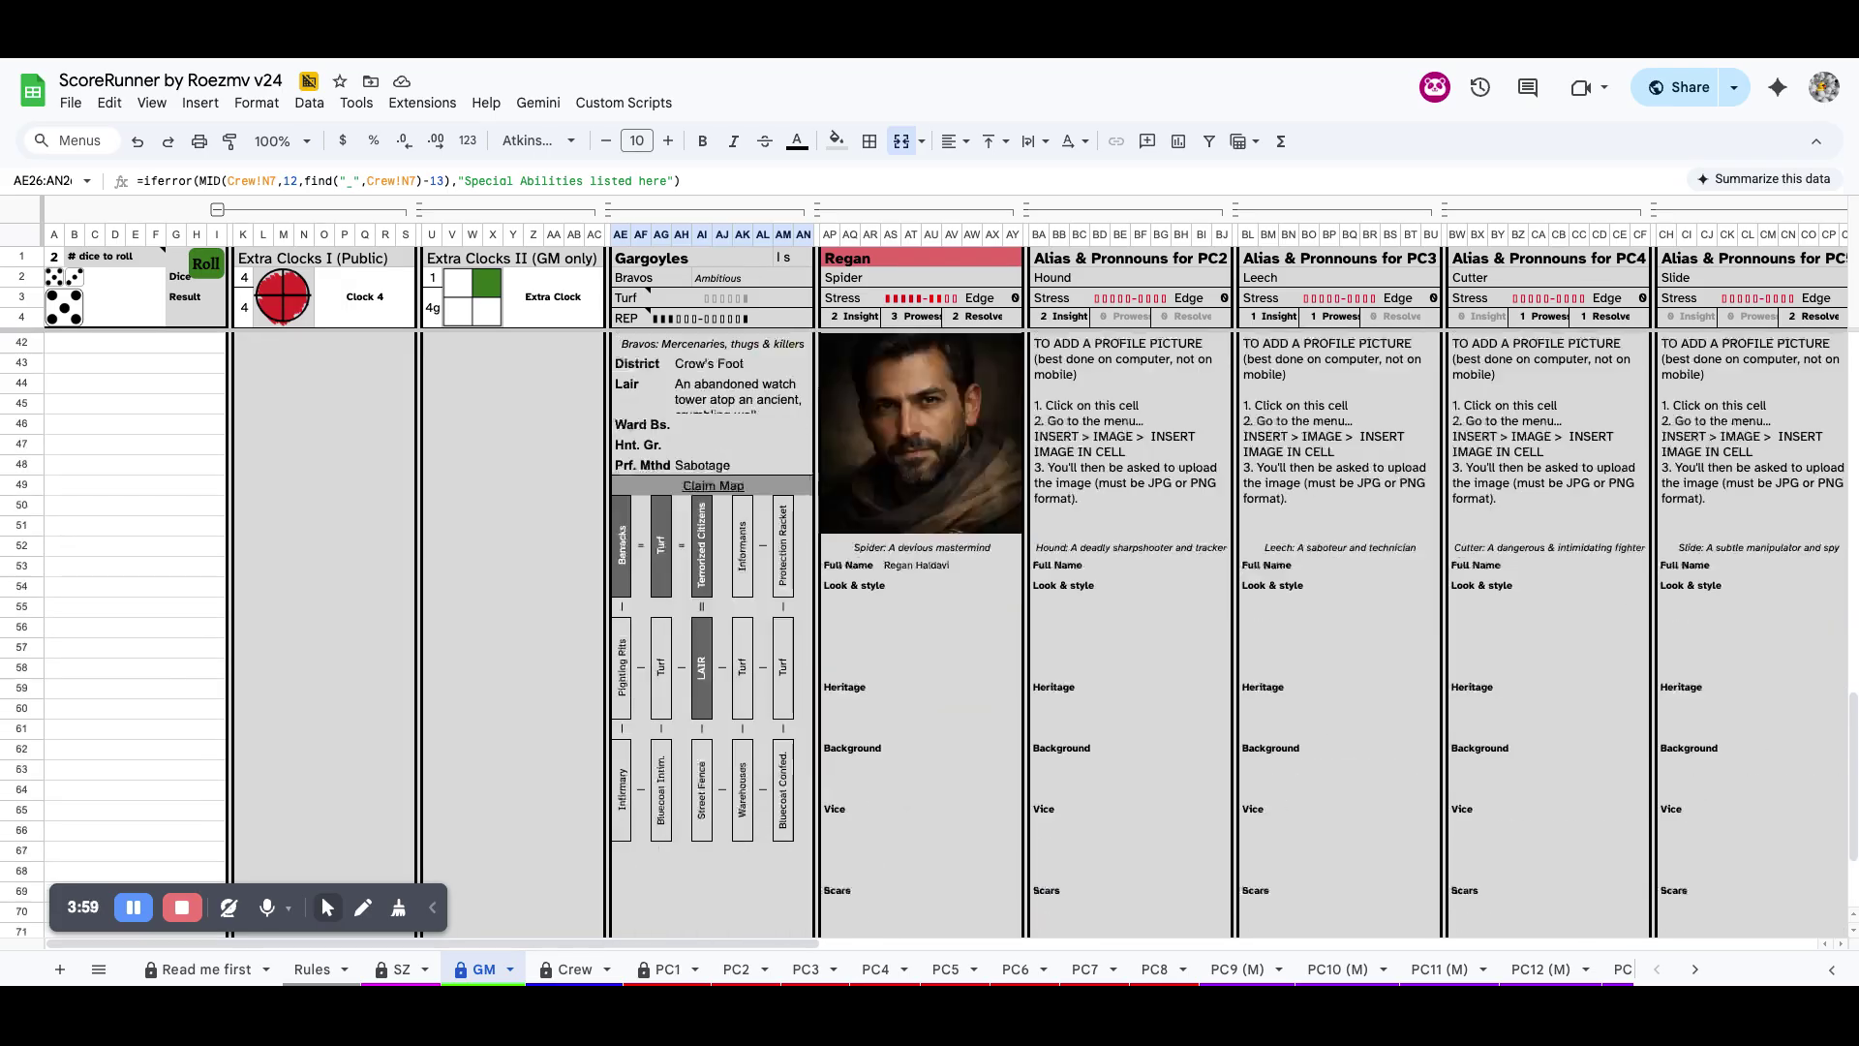
drag(715, 489, 701, 842)
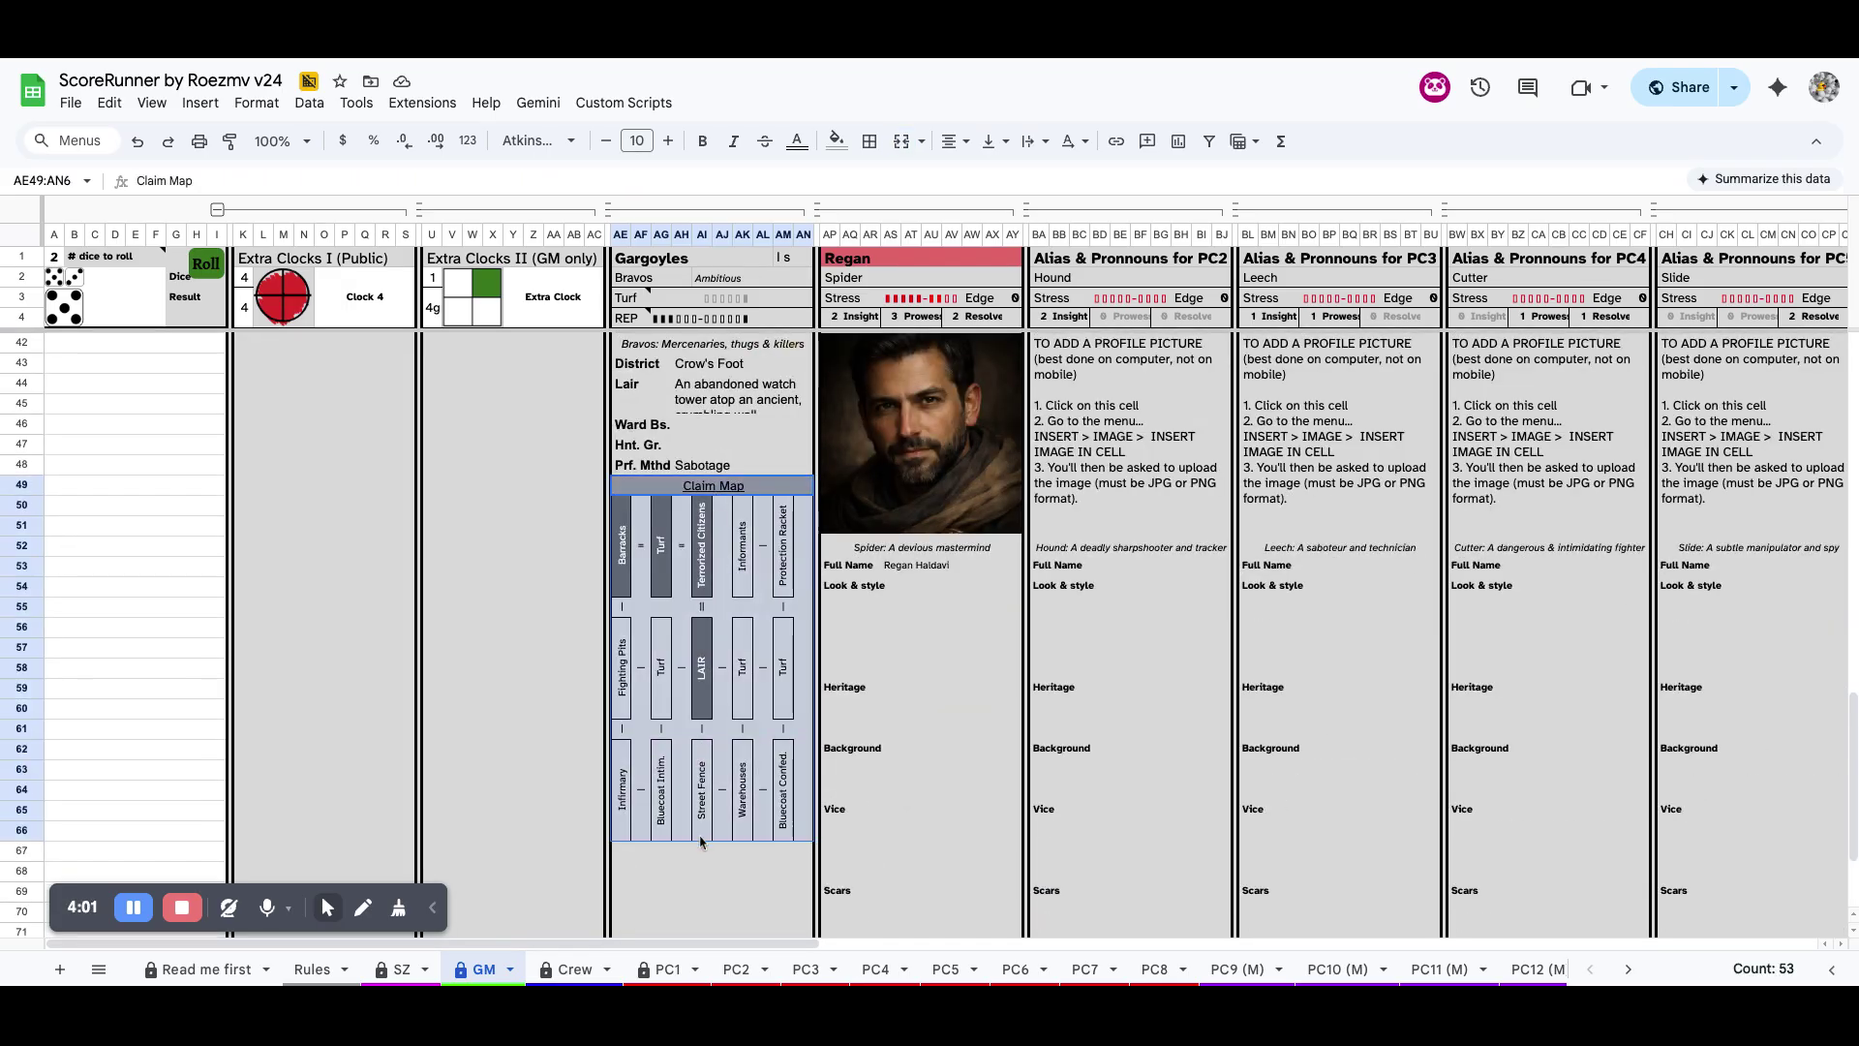
click(565, 971)
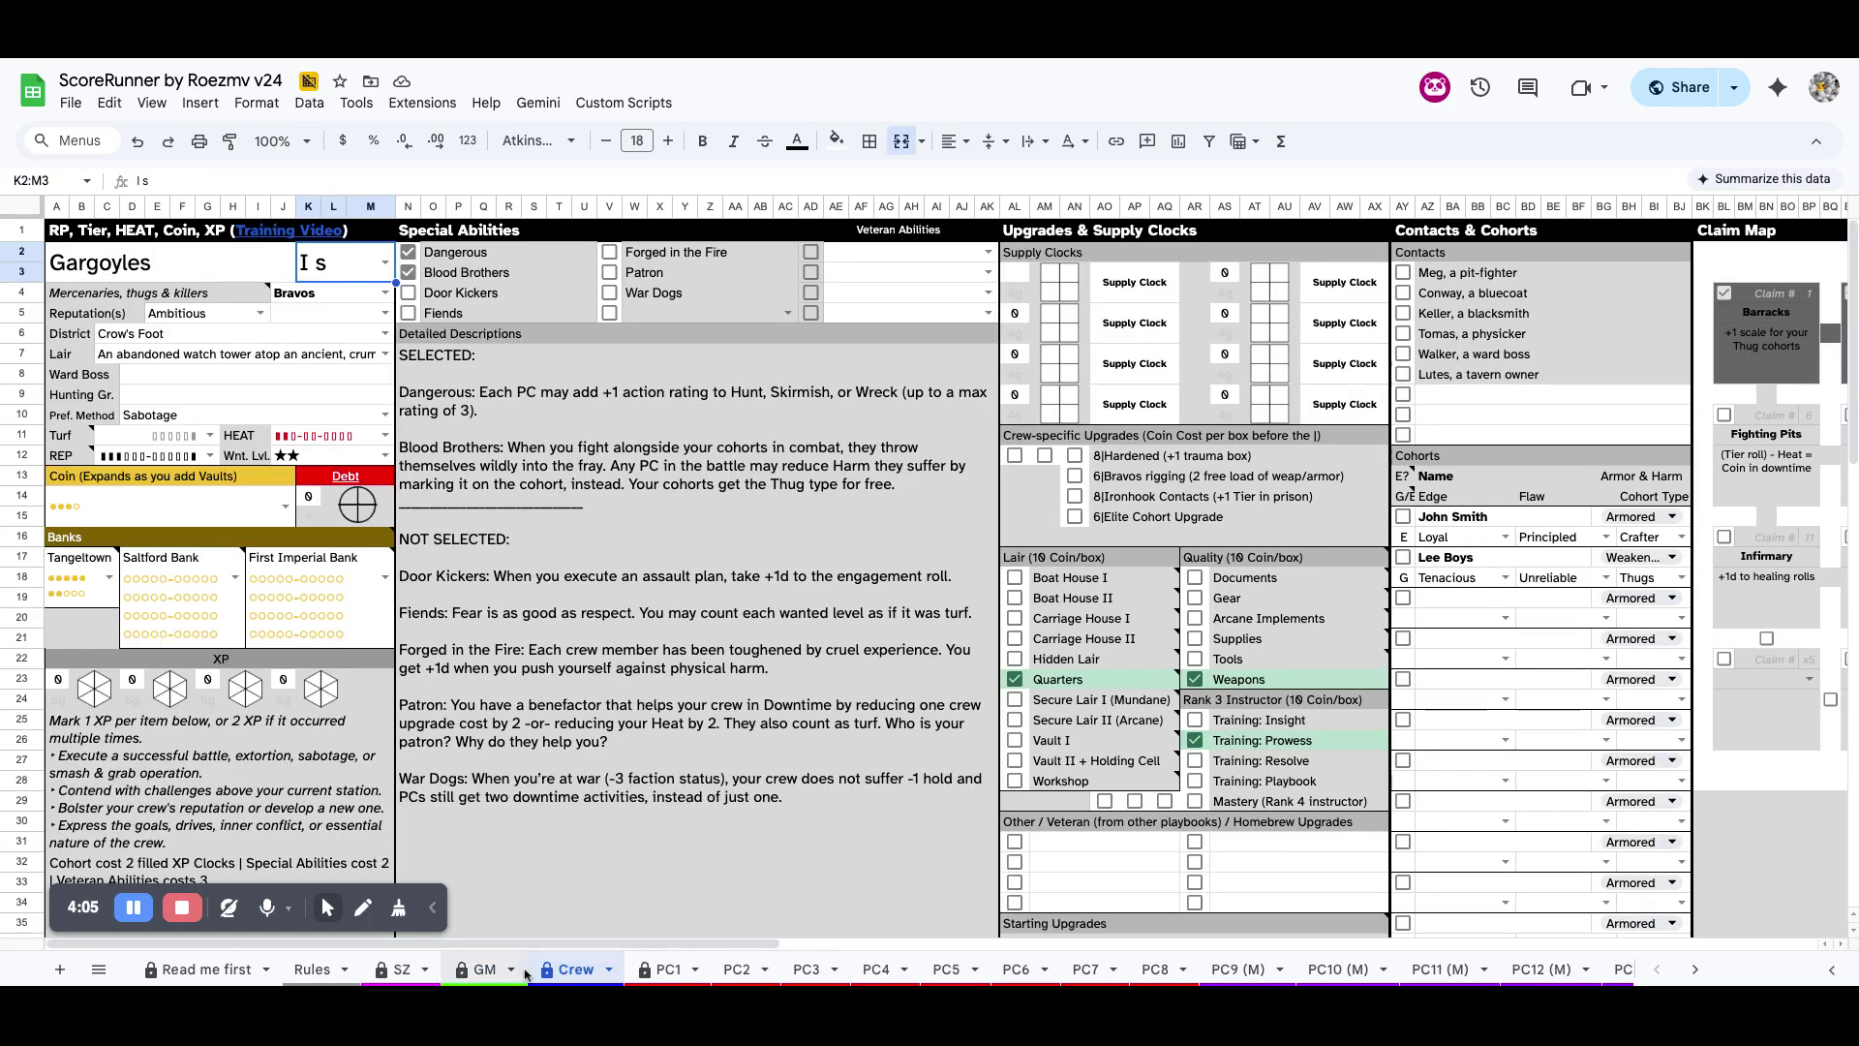
click(492, 971)
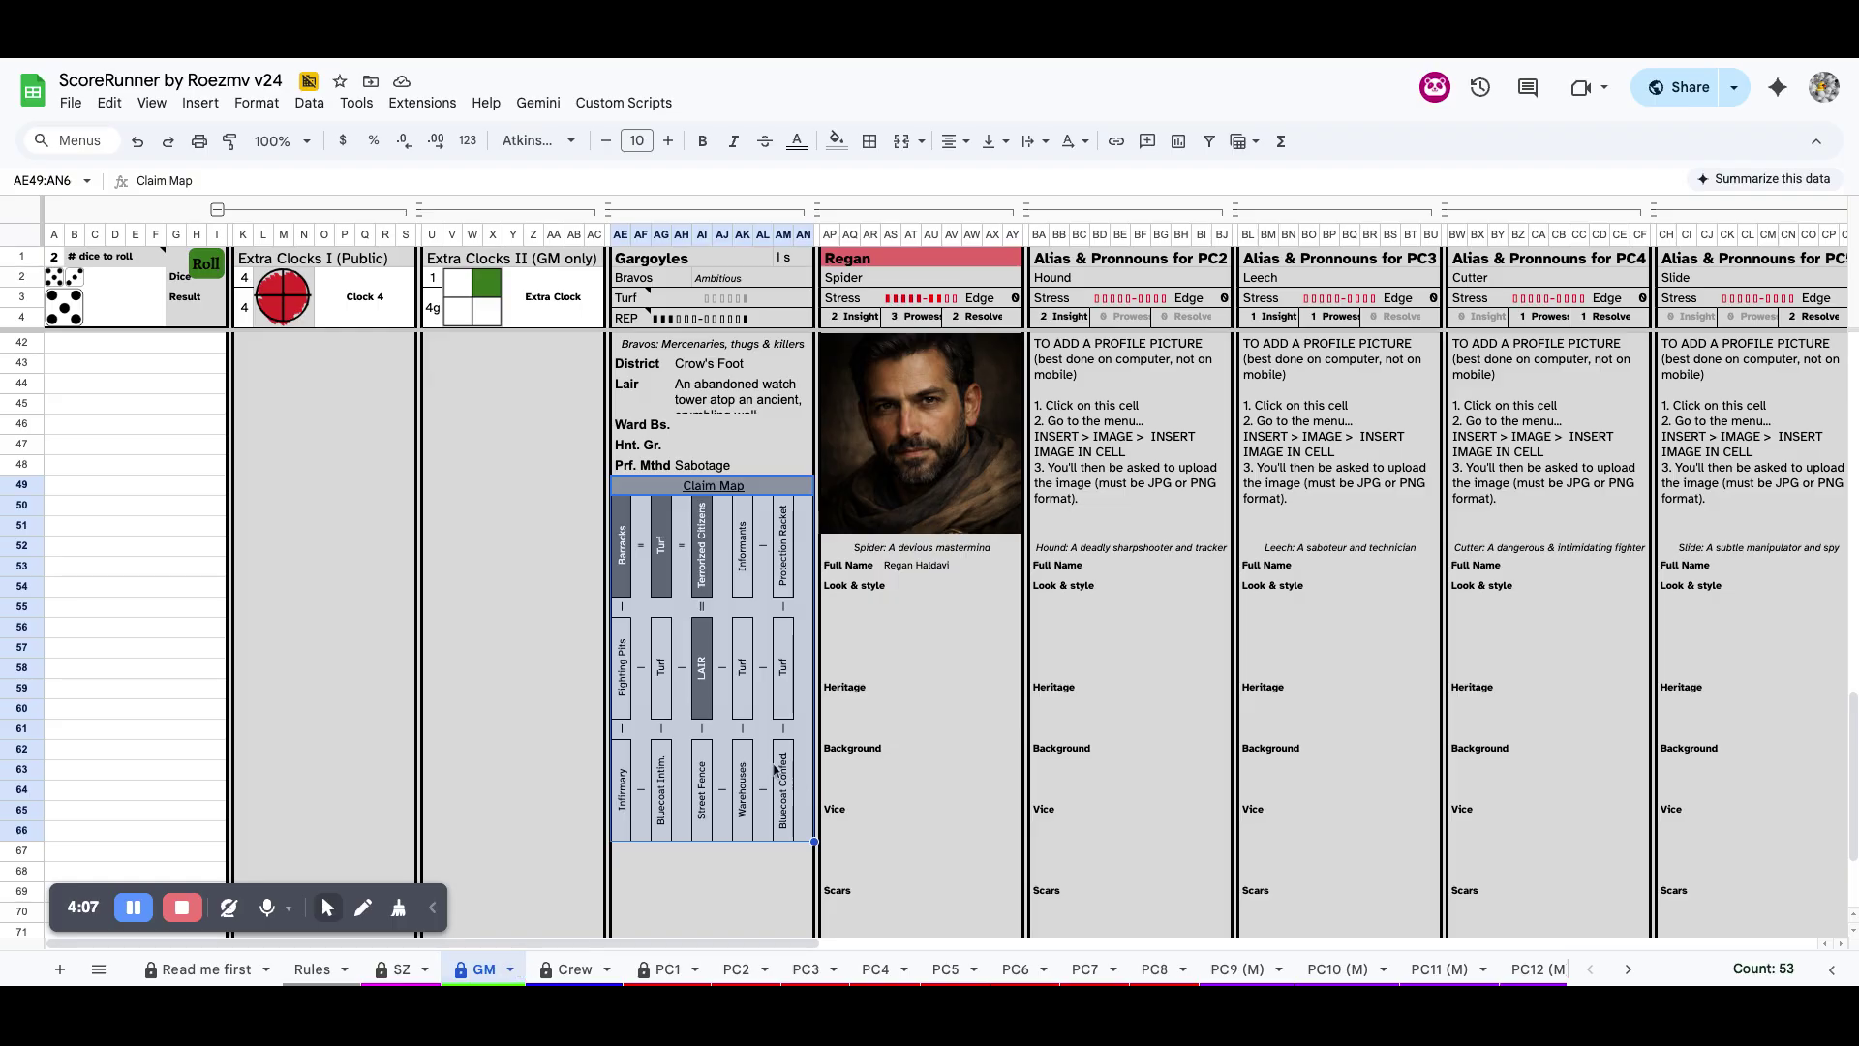
Survey the PC summary columns on the GM sheet, view the PC5 and PC1 sheets and return to the GM sheet
scroll(680, 685, up, 15)
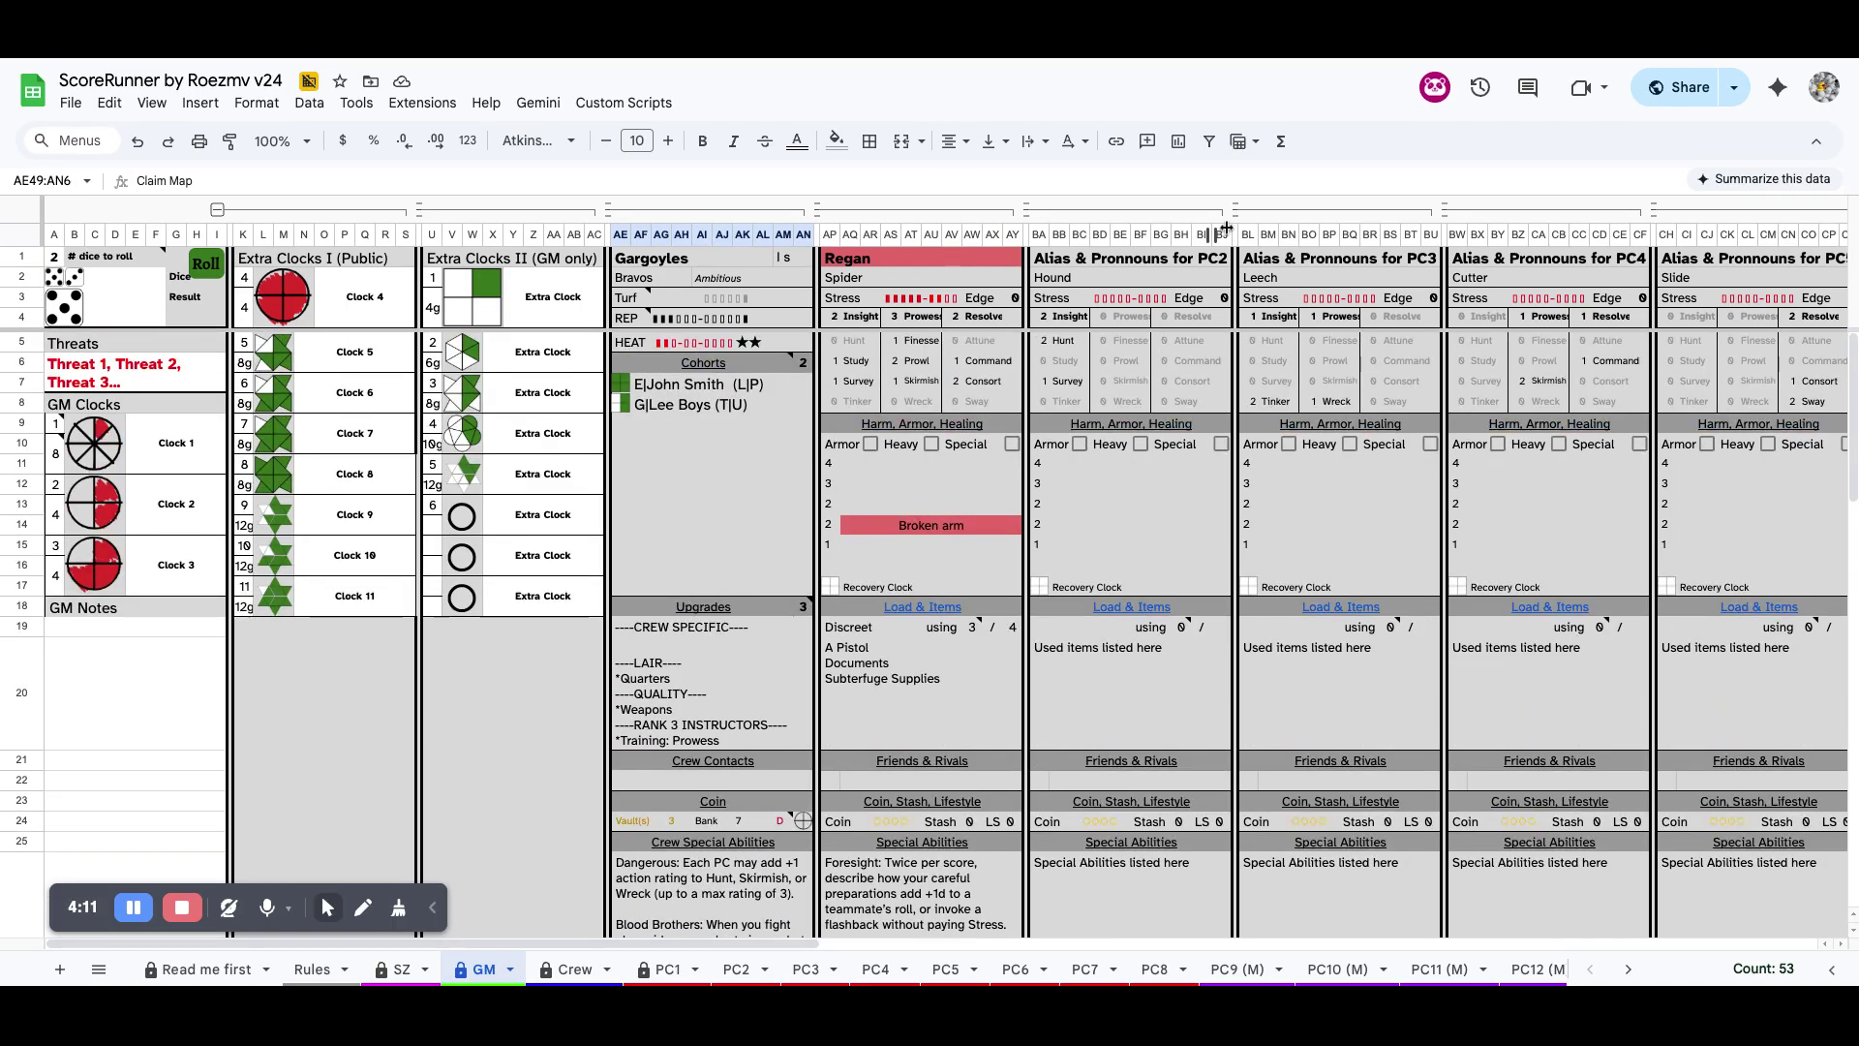
scroll(1661, 293, right, 20)
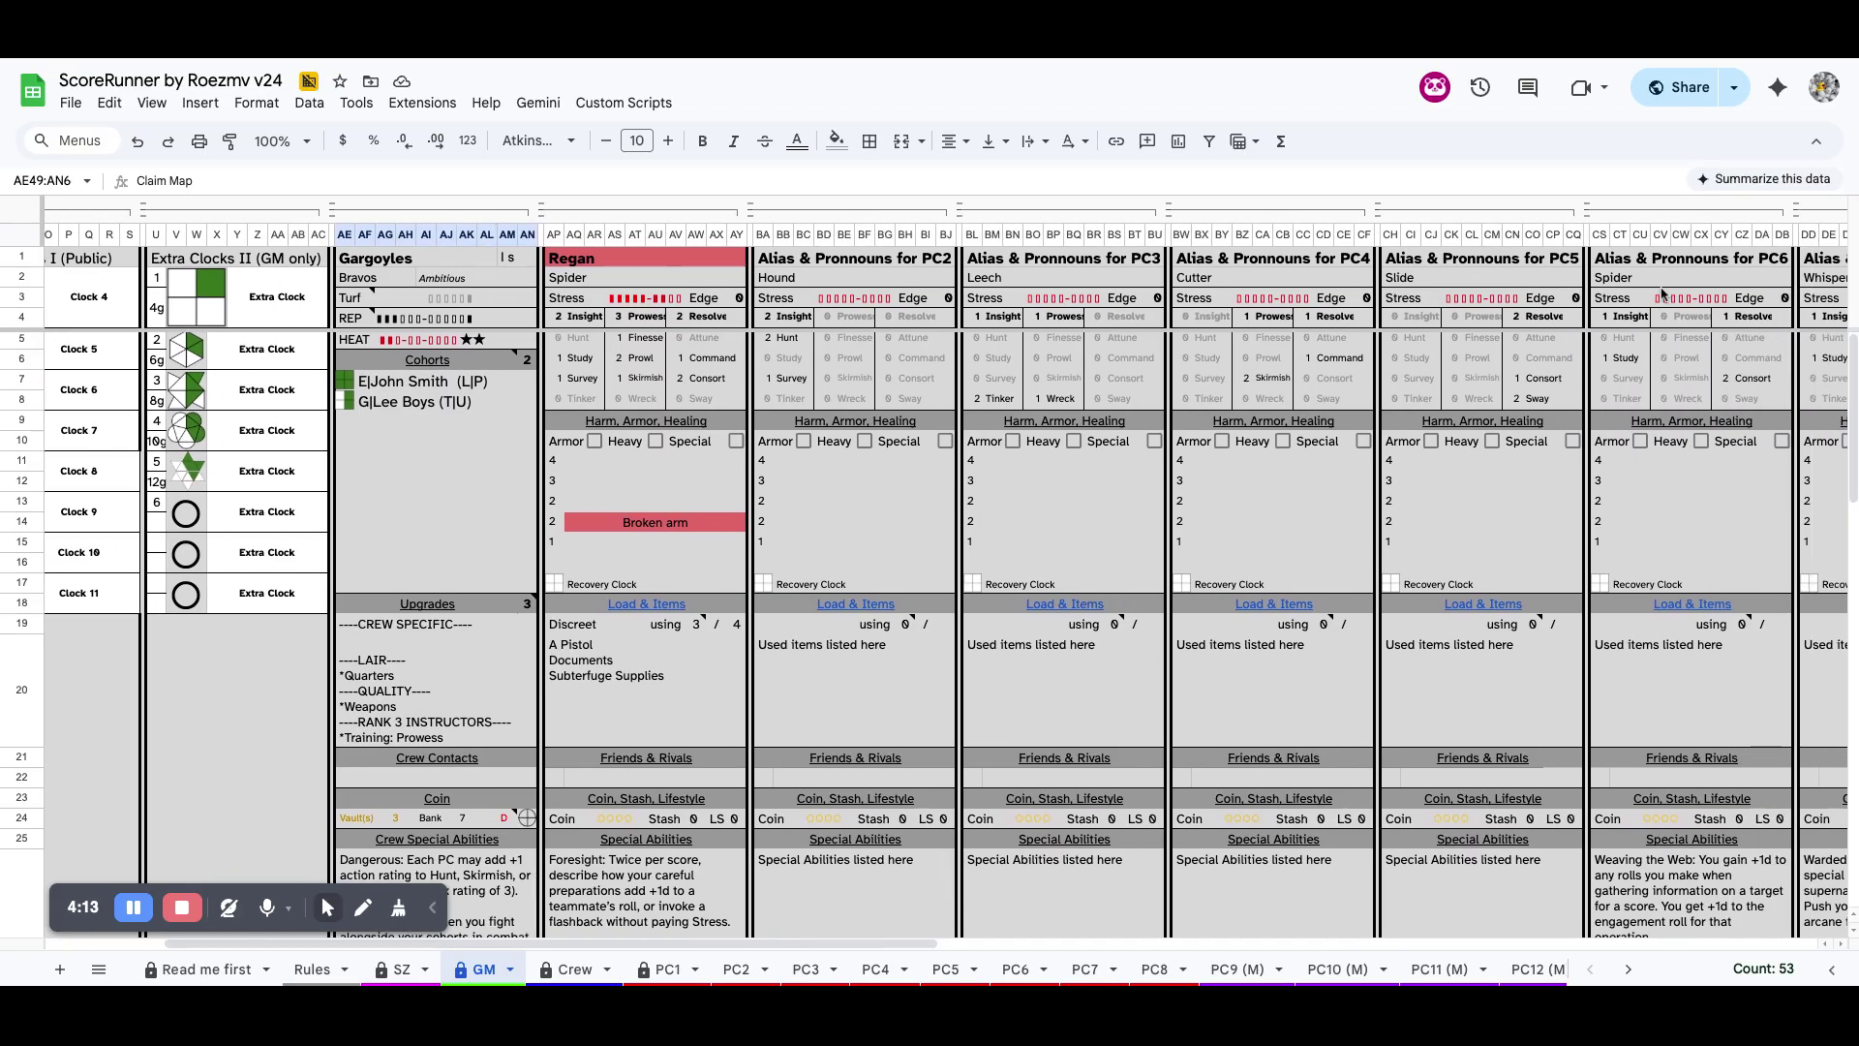
scroll(1489, 331, left, 20)
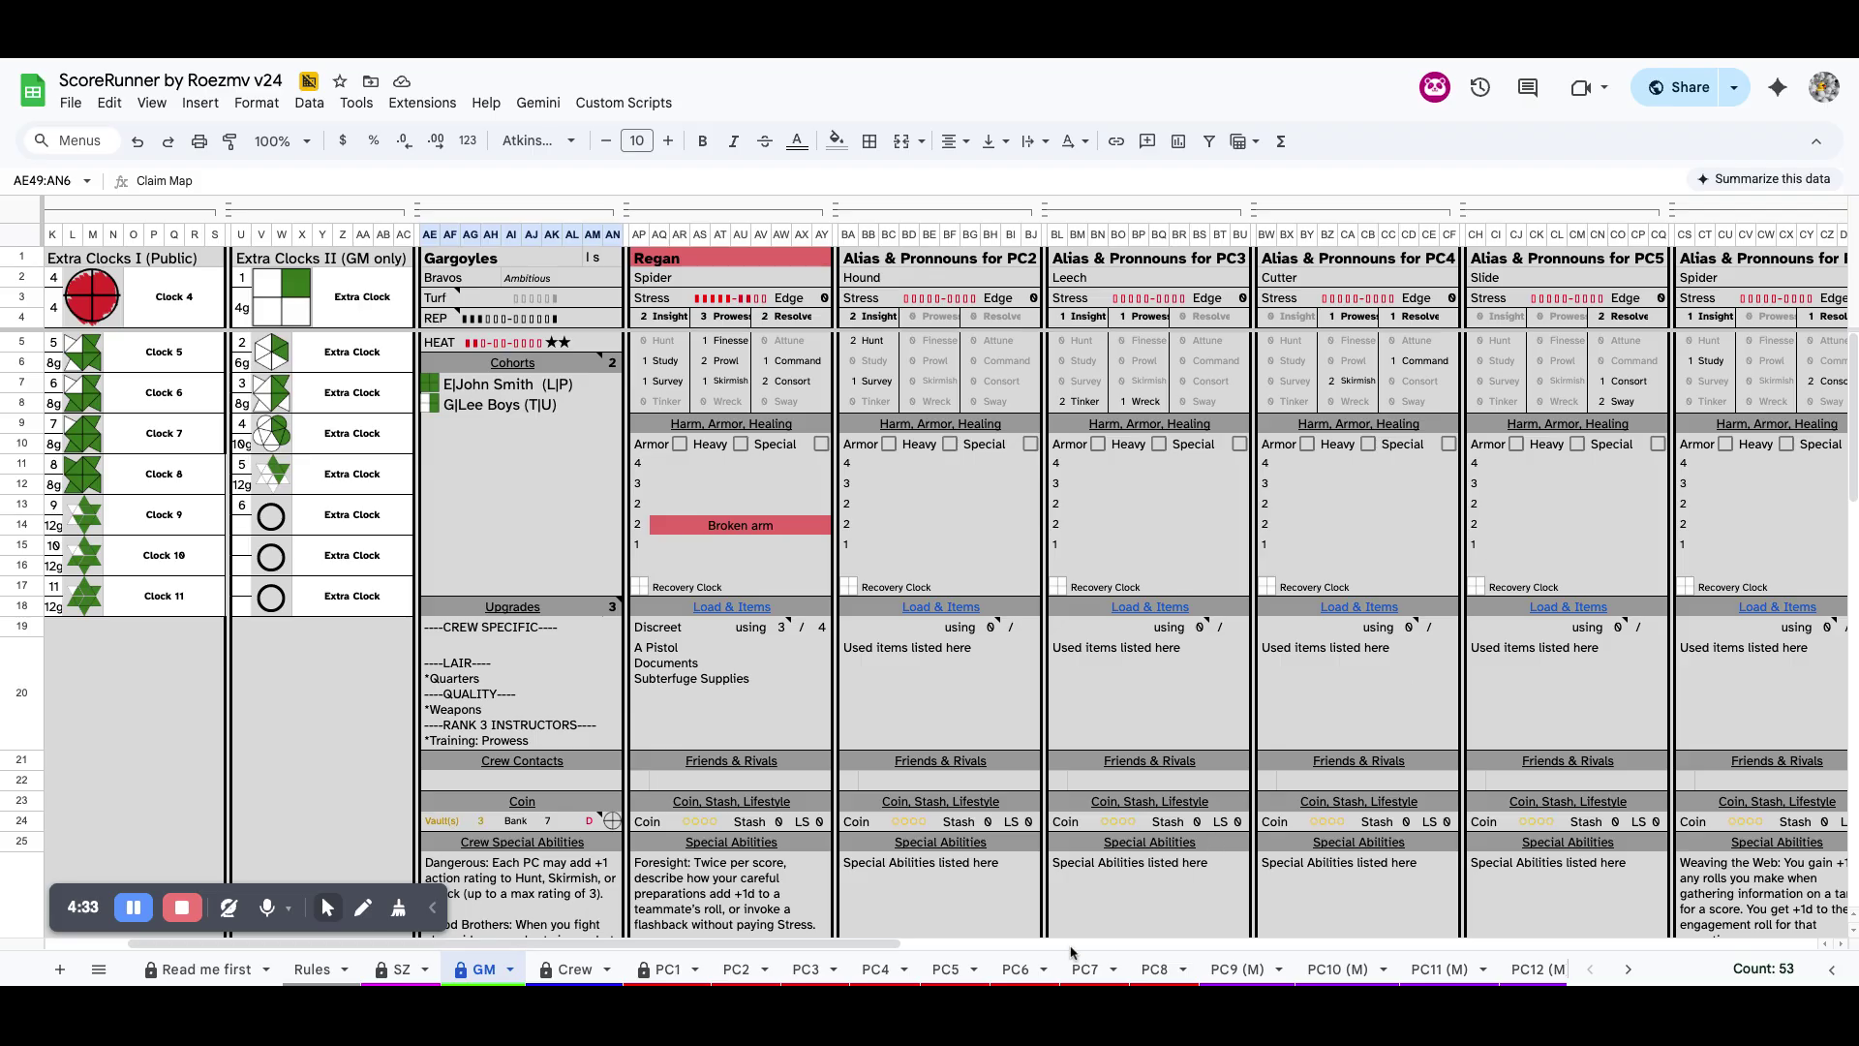
click(948, 969)
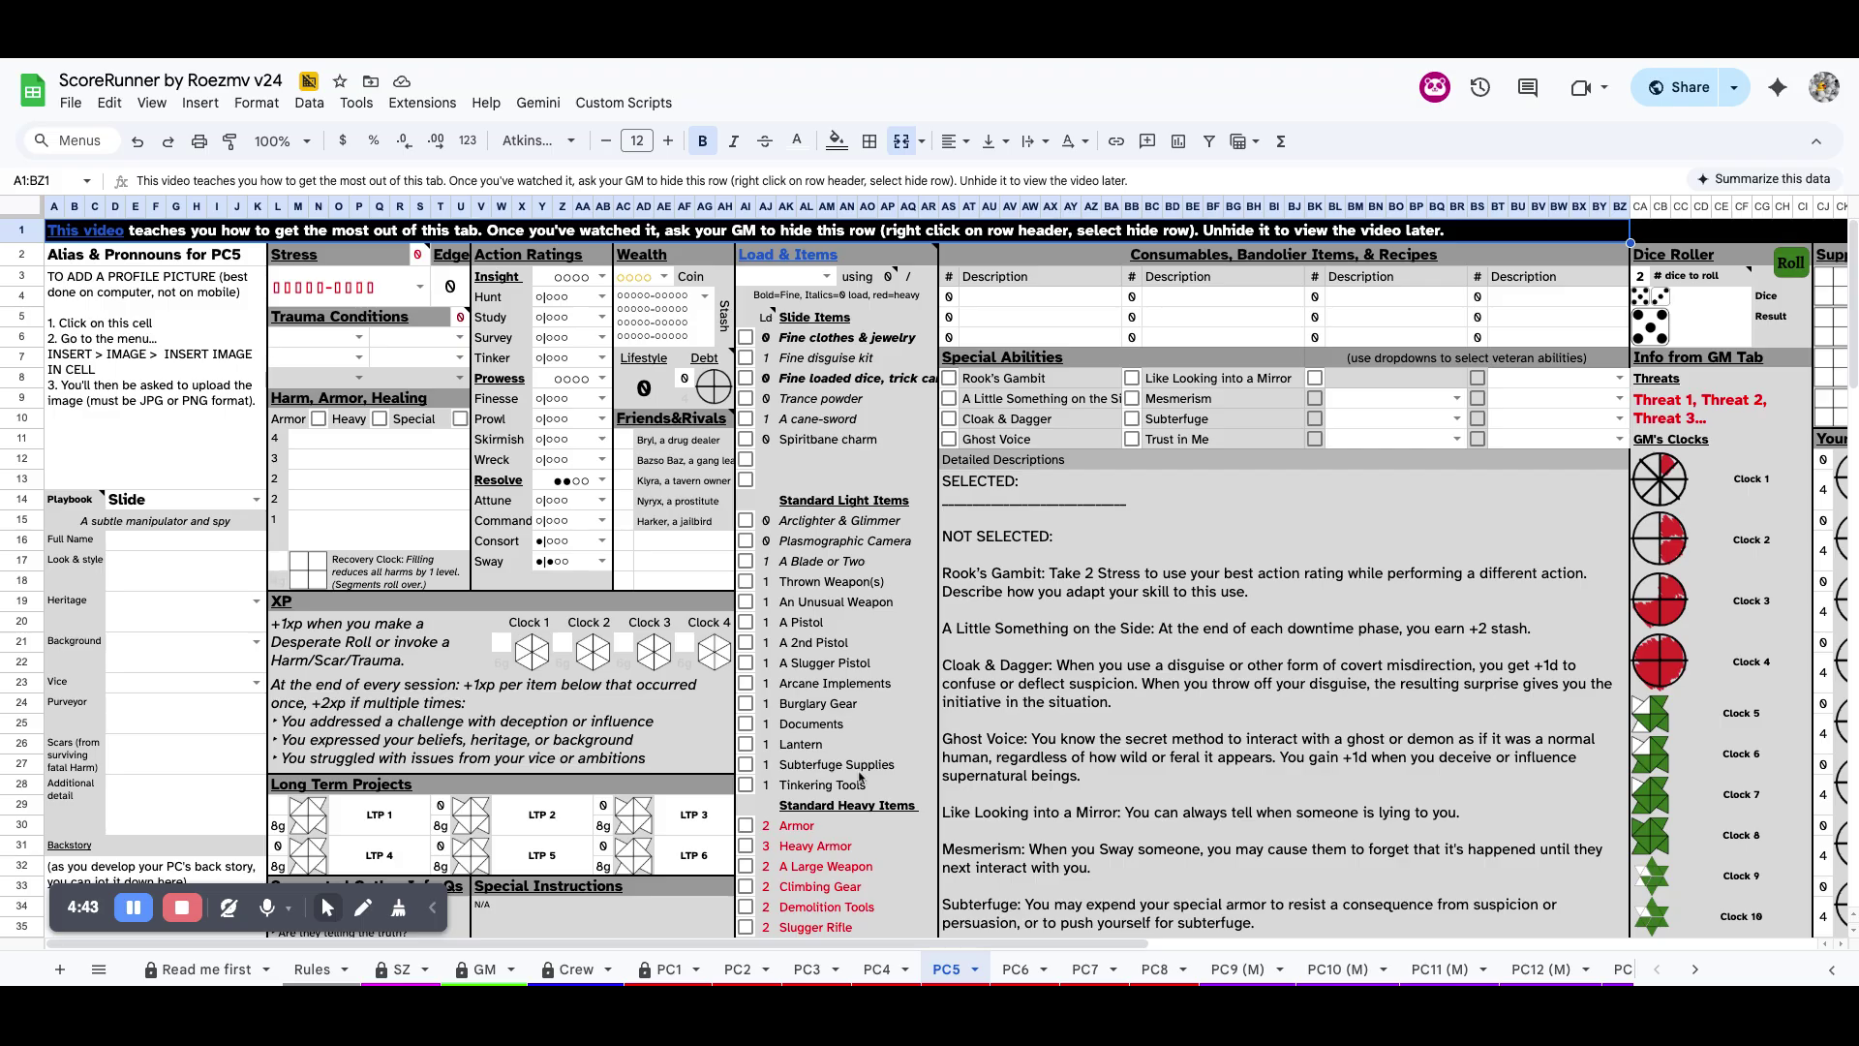
click(658, 969)
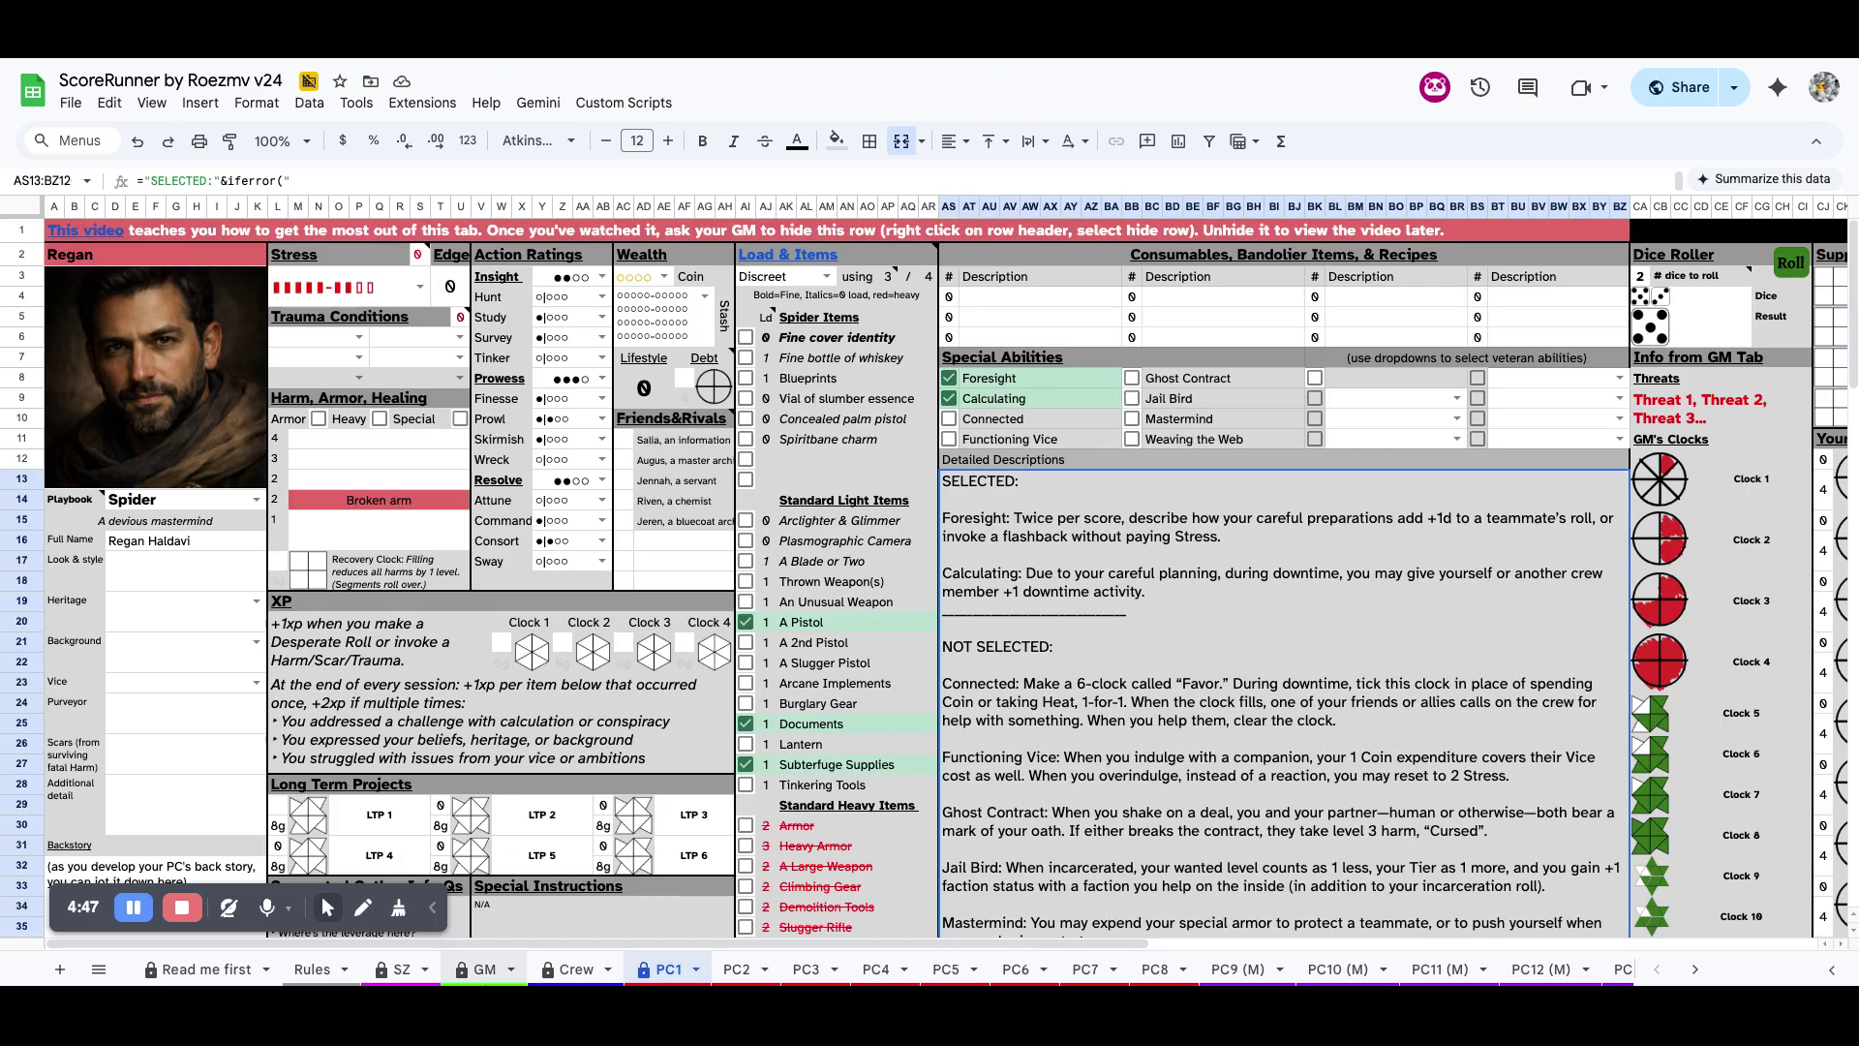
click(484, 969)
Examine PC1's alias, playbook, Stress and action ratings in its summary column on the GM sheet
click(689, 265)
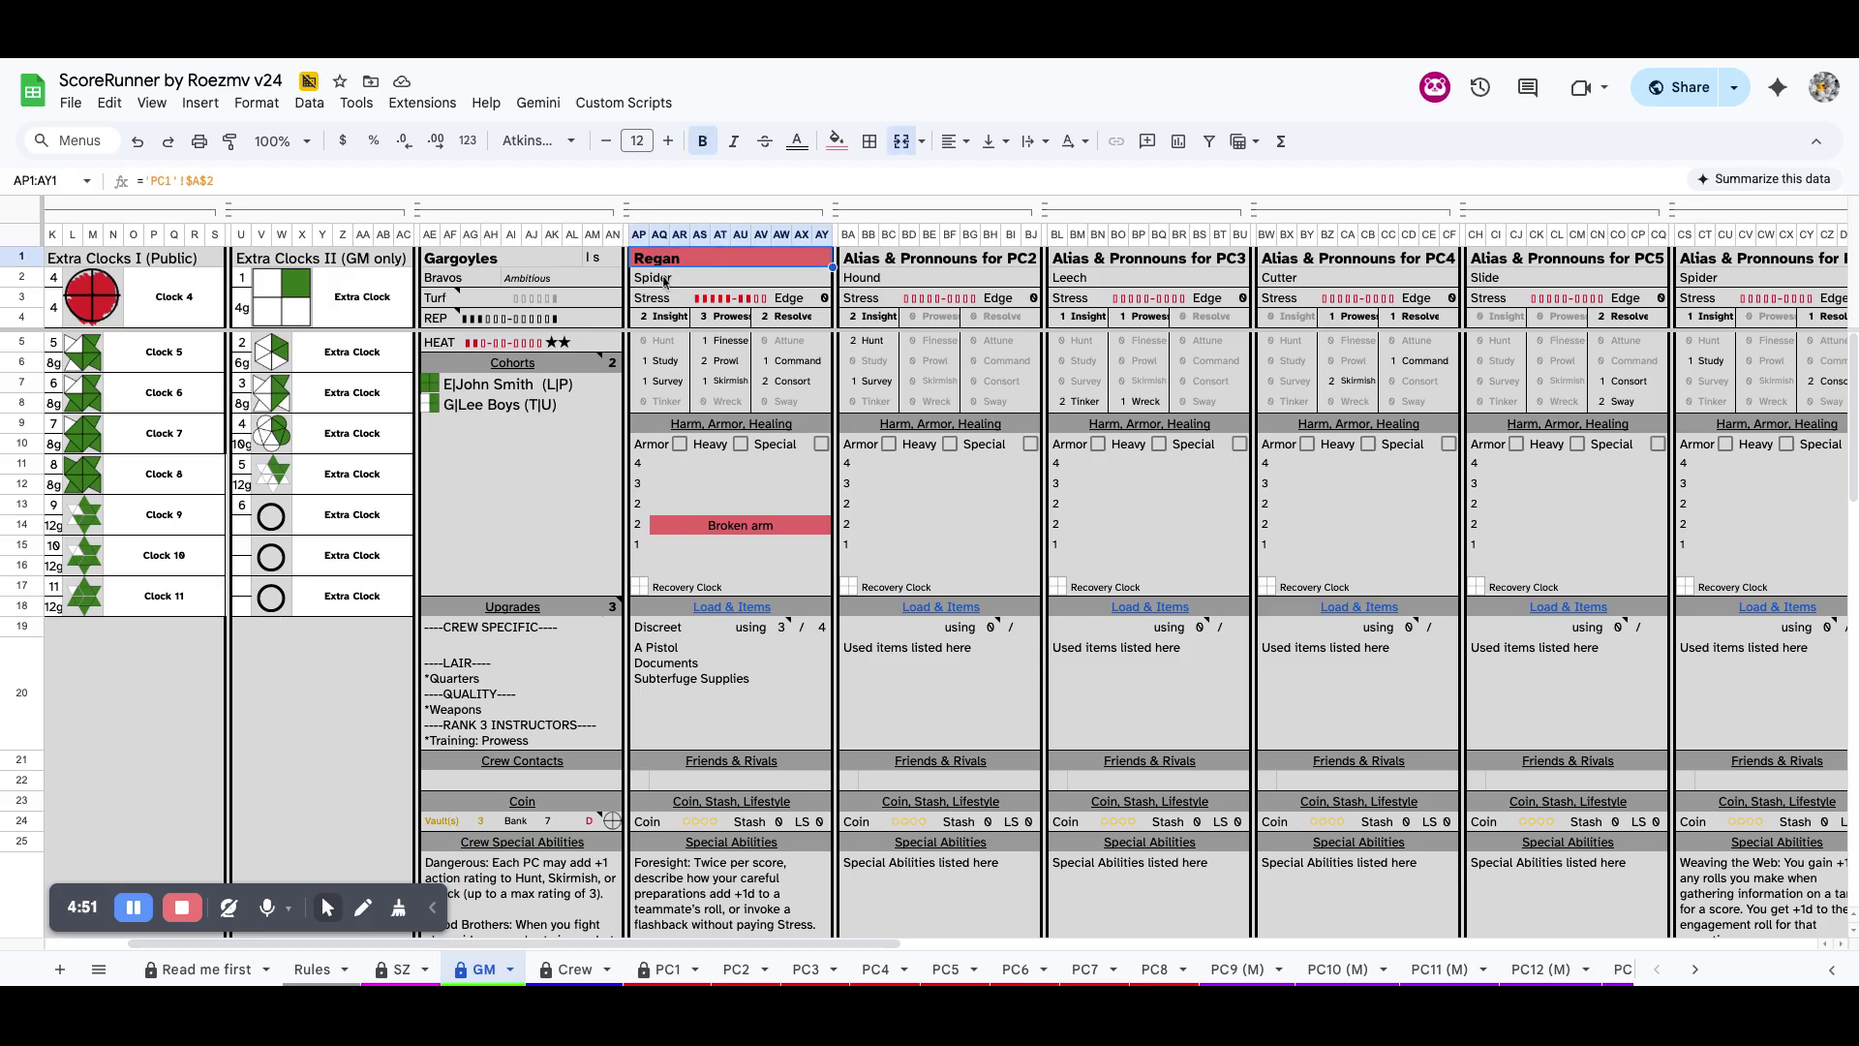
click(666, 279)
click(668, 303)
drag(668, 303, 736, 566)
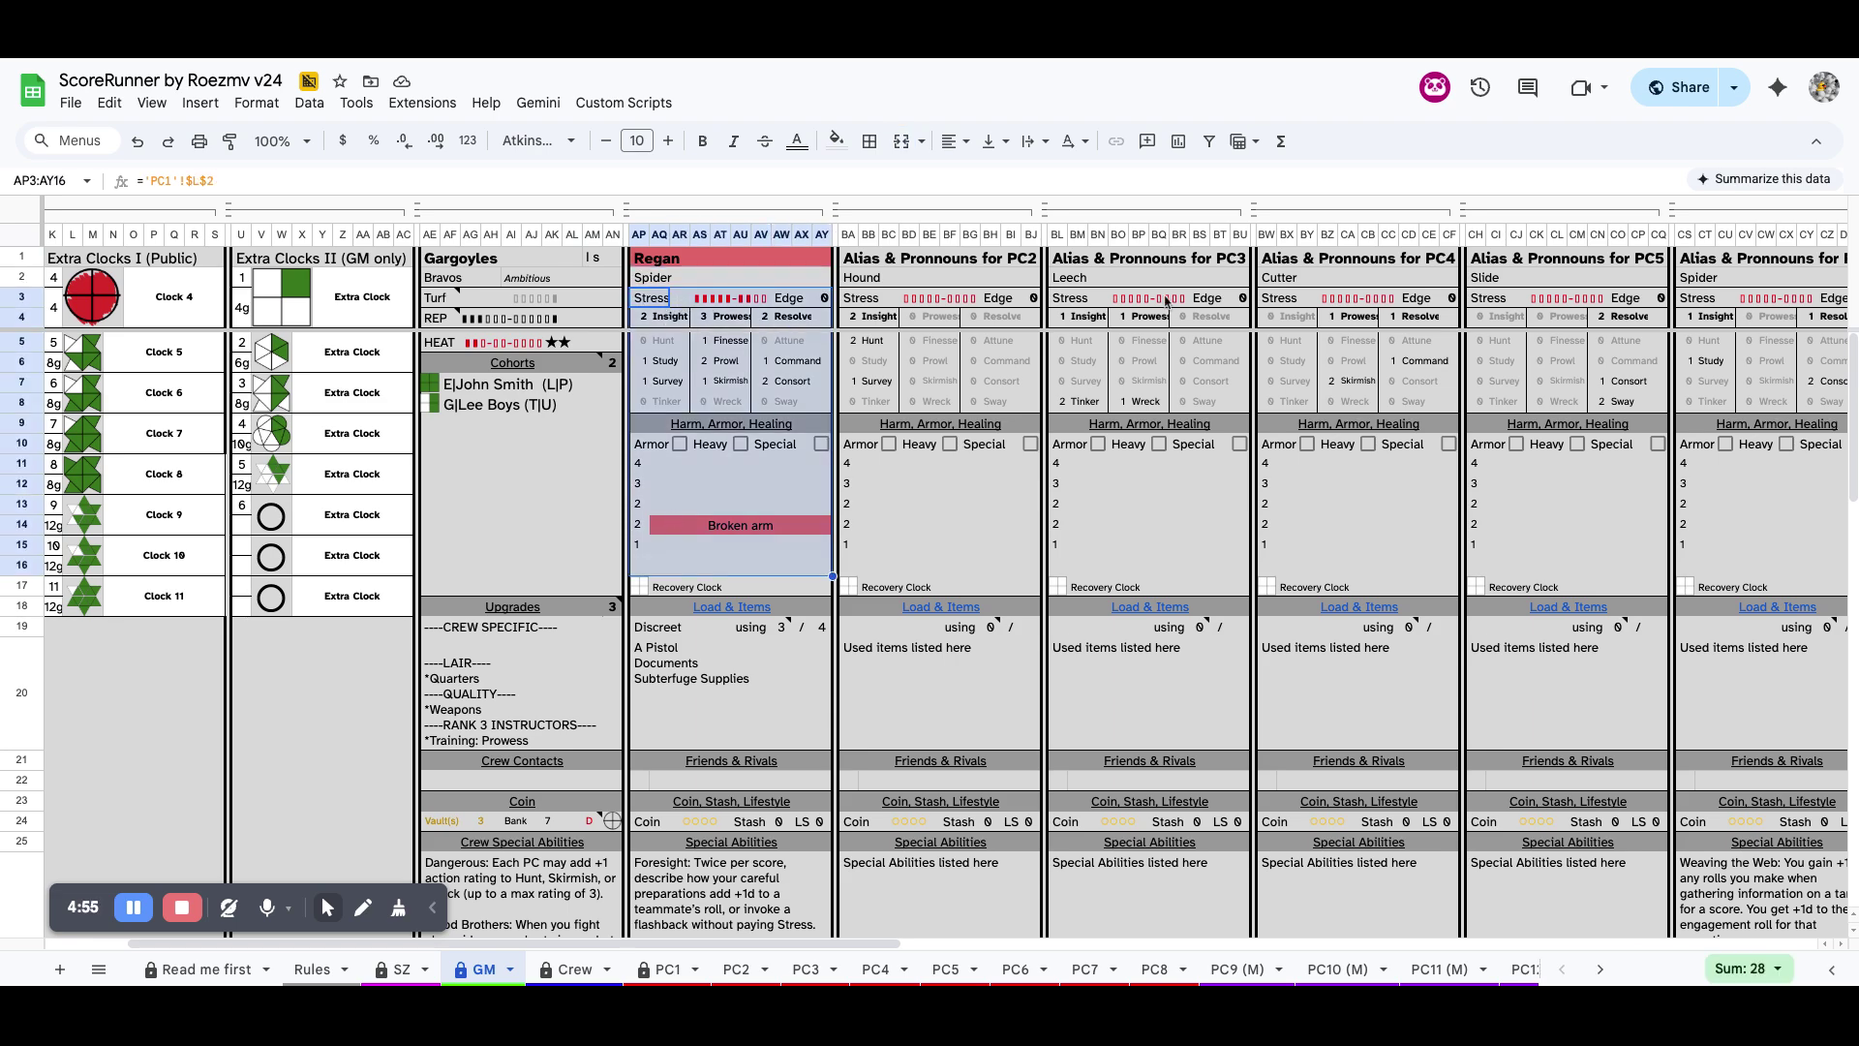
drag(661, 320, 825, 405)
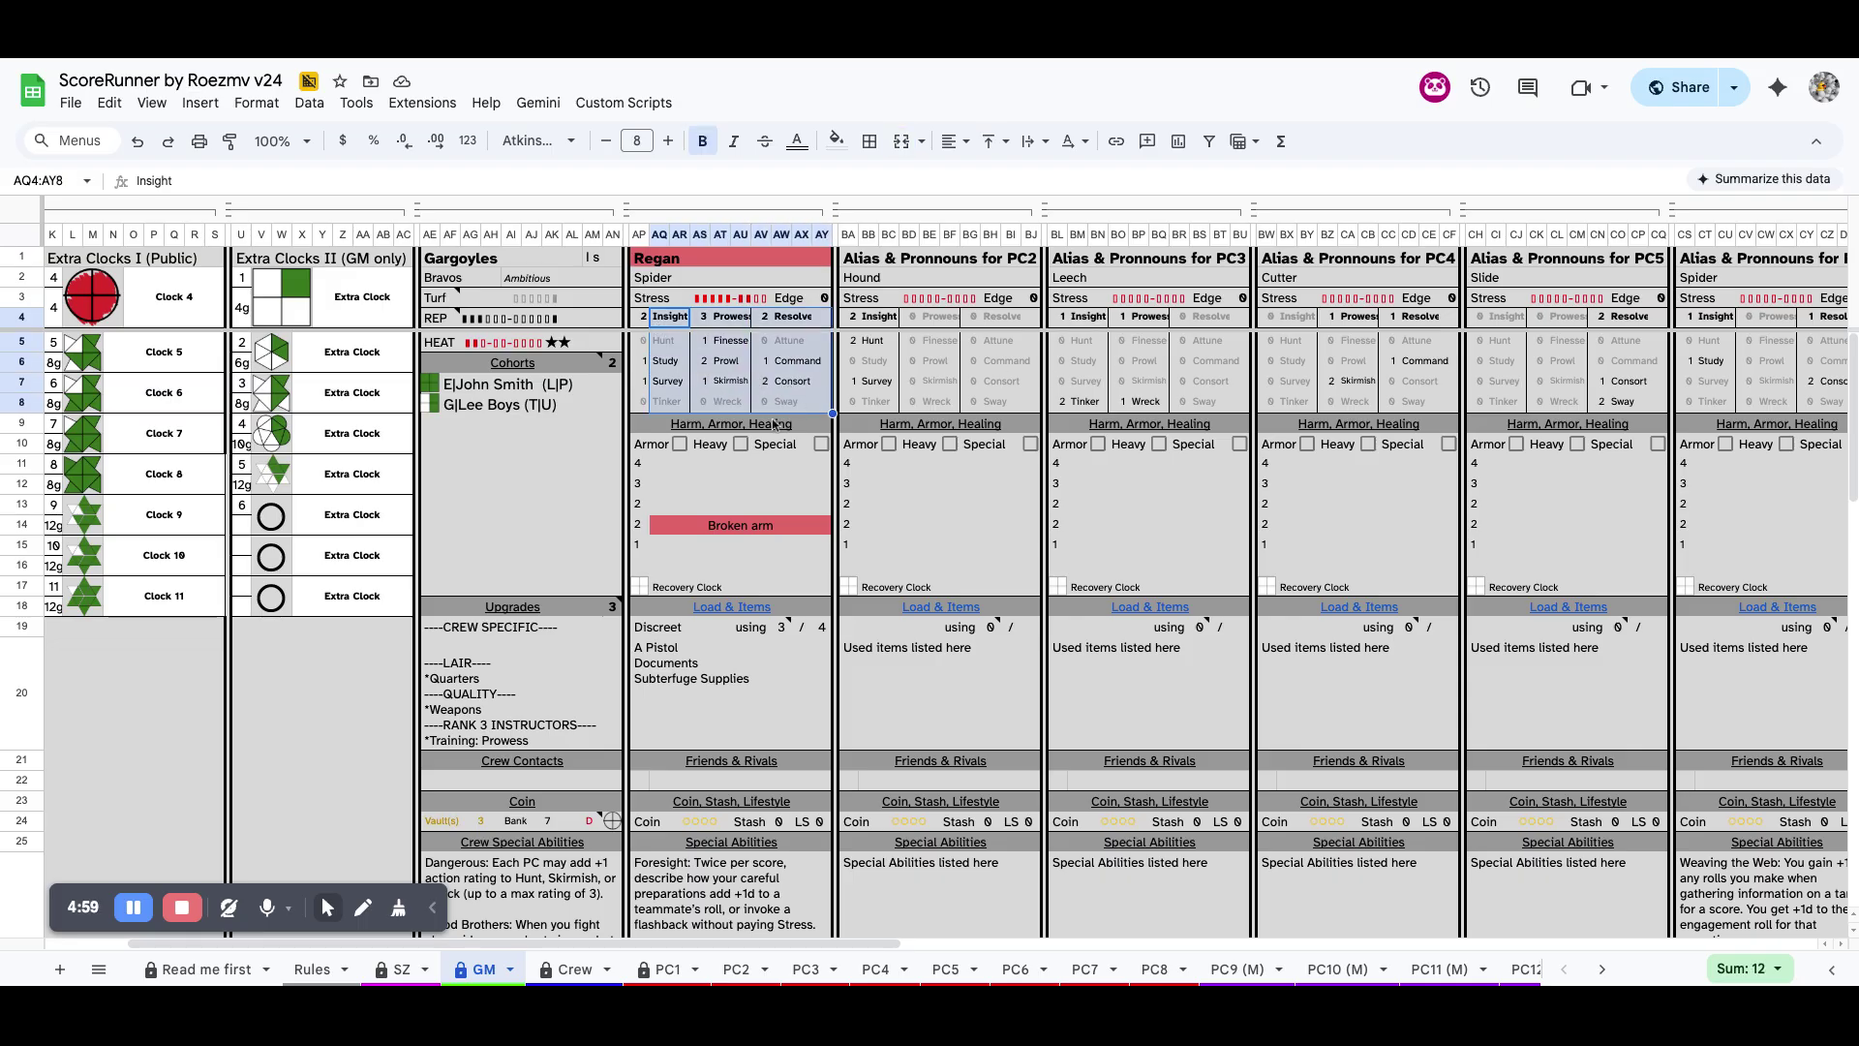
drag(786, 405, 661, 410)
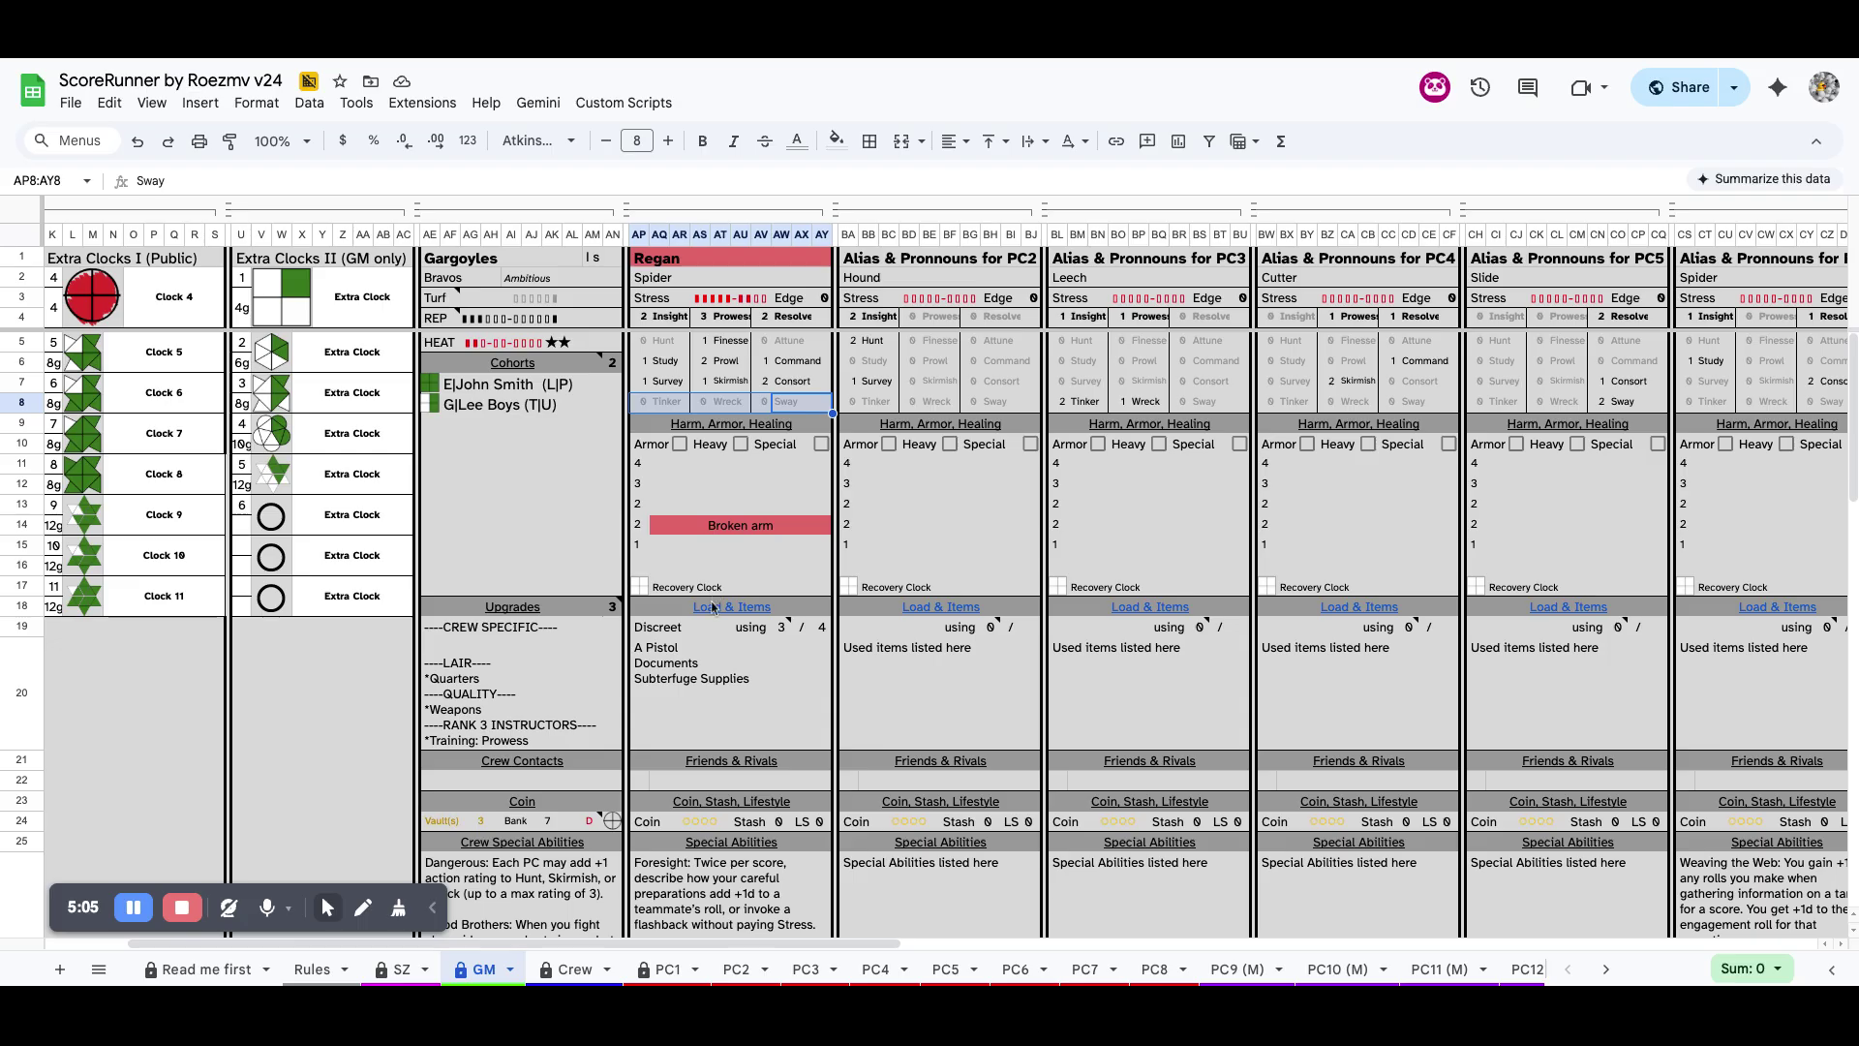
Inspect PC1's level 2 harm entry and the sections below it on the GM sheet, down to Long Term Projects and XP
click(720, 530)
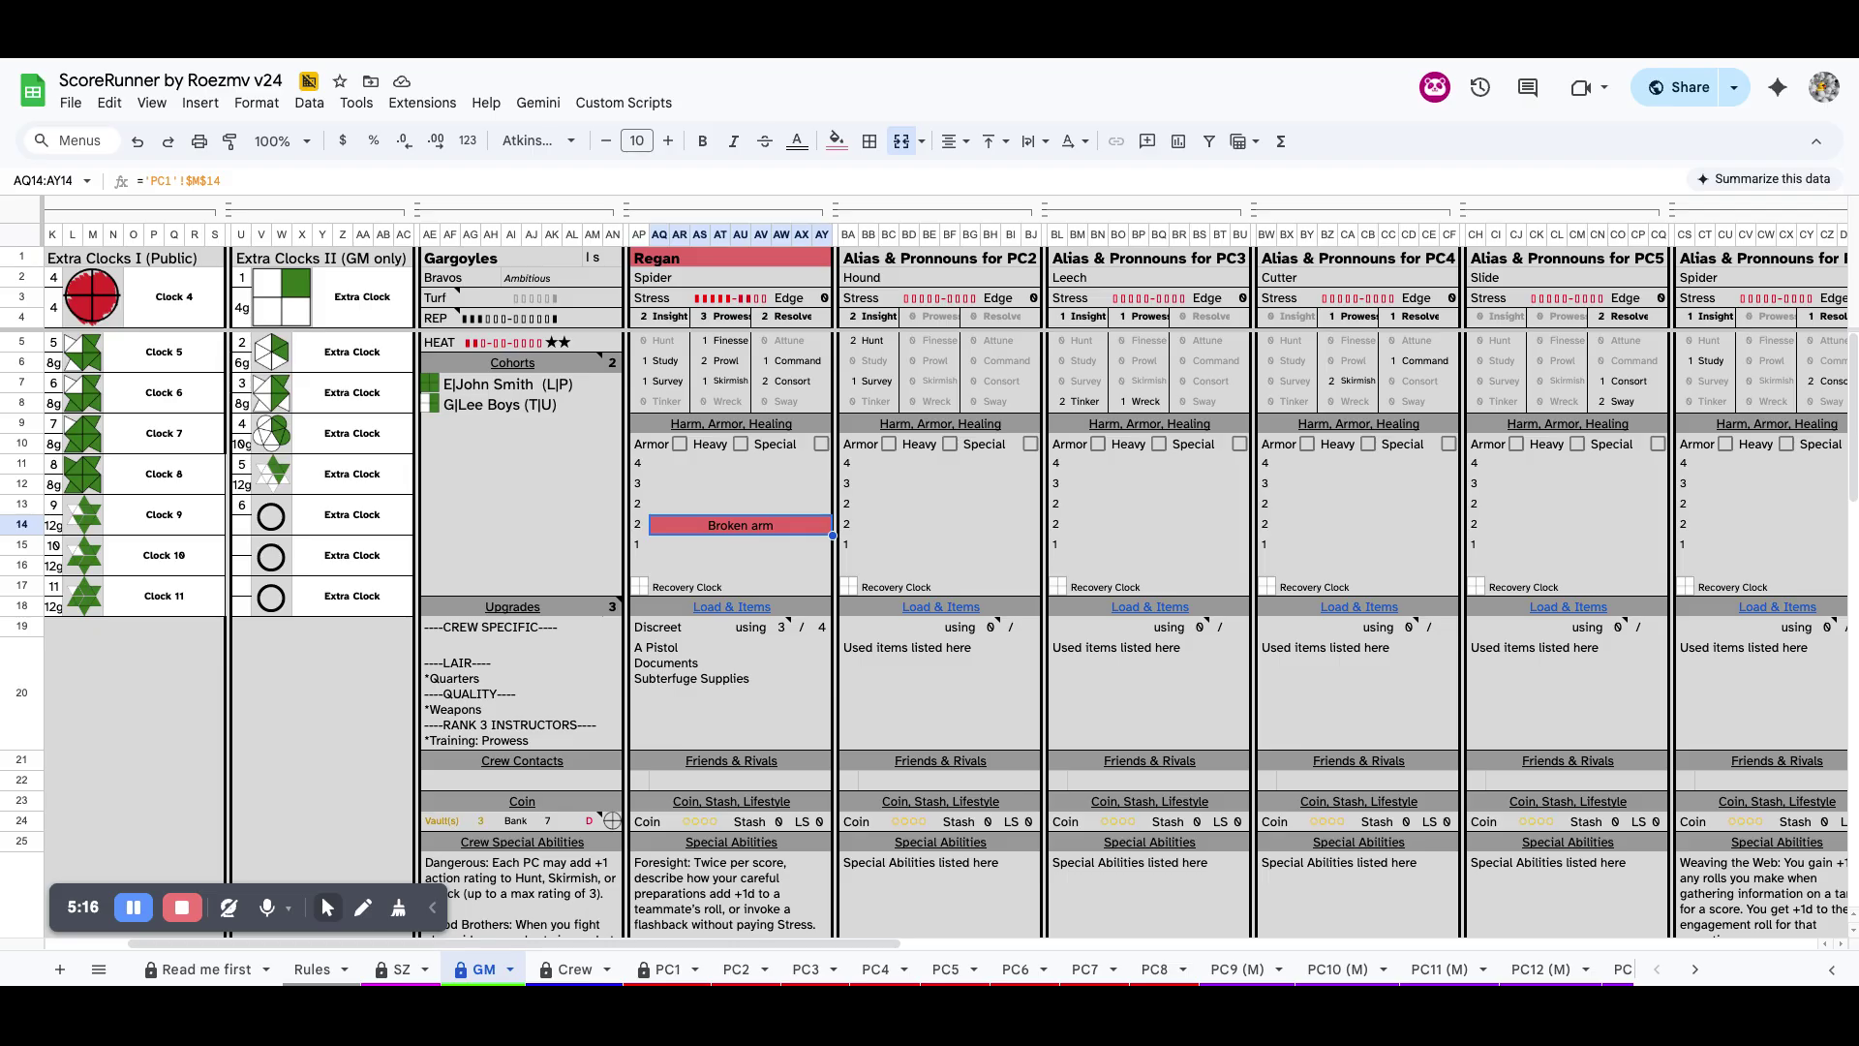
scroll(929, 629, down, 5)
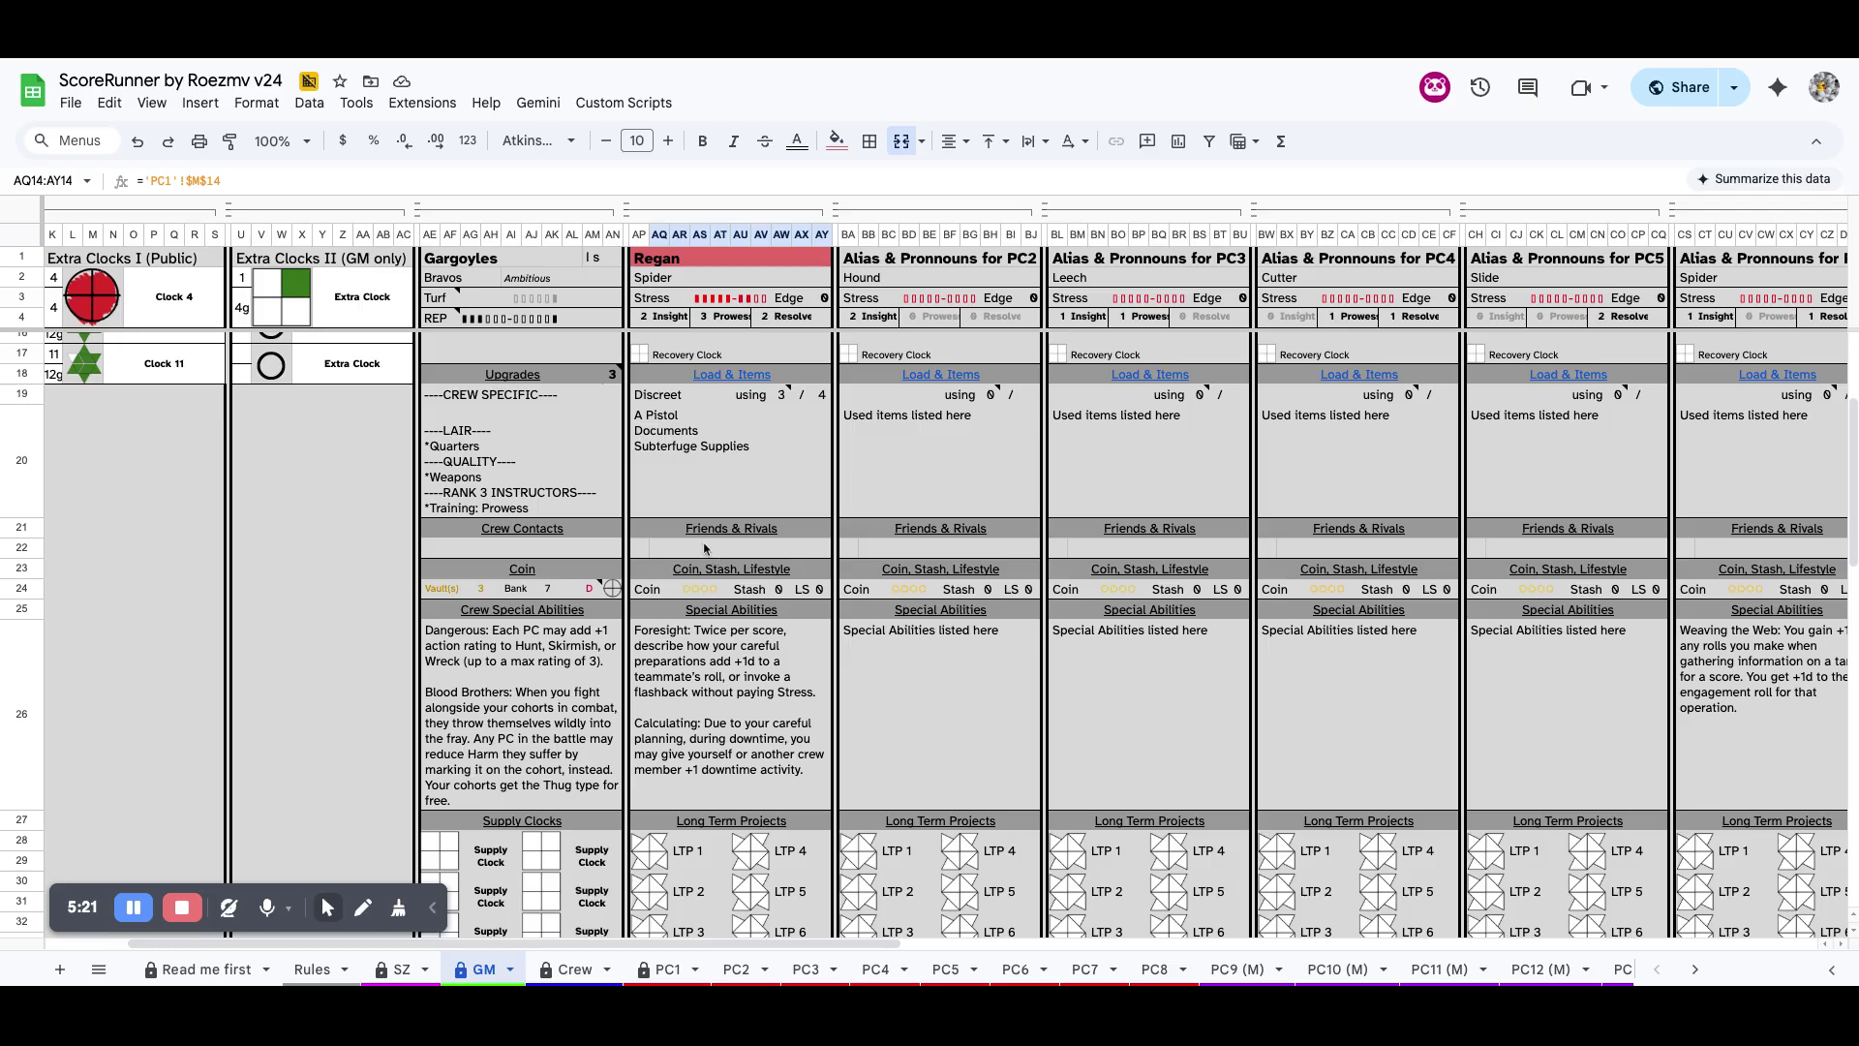
scroll(930, 629, down, 10)
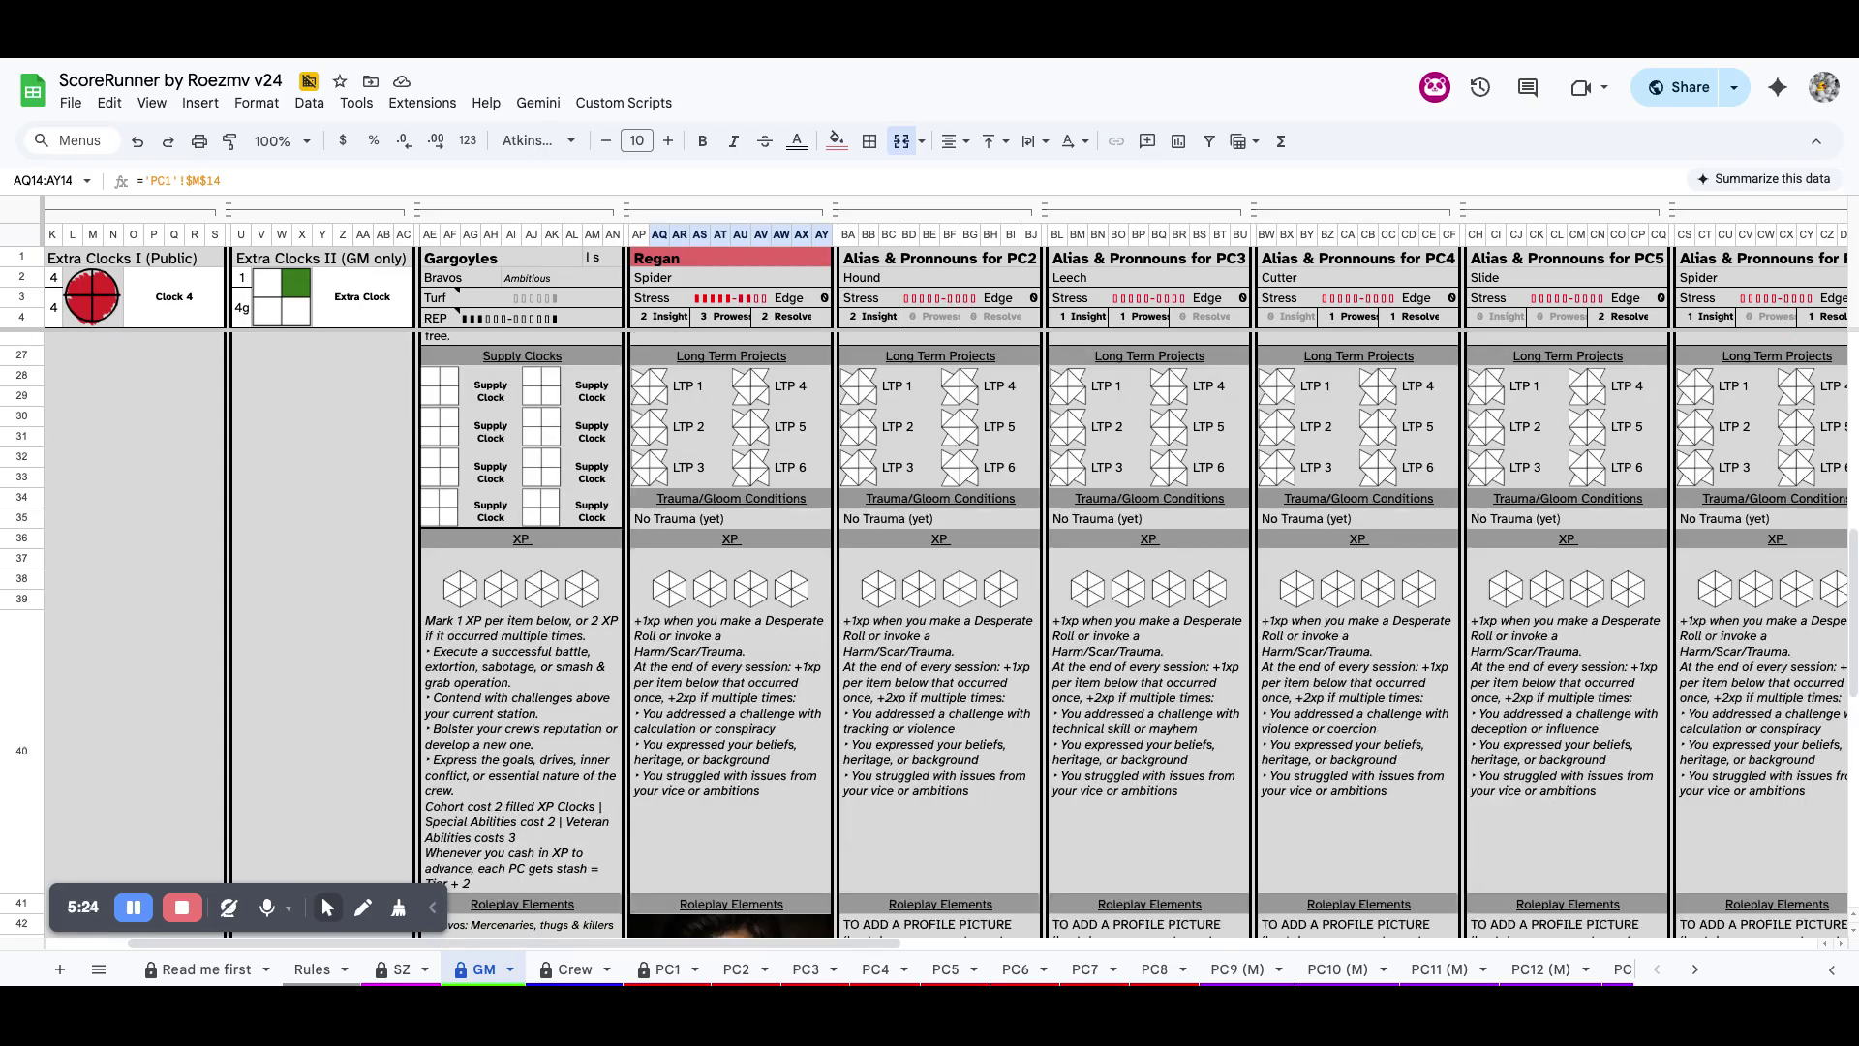
Inspect PC1's XP triggers and Roleplay Elements on the GM sheet, from the portrait down through name, look, heritage and background
scroll(929, 629, down, 3)
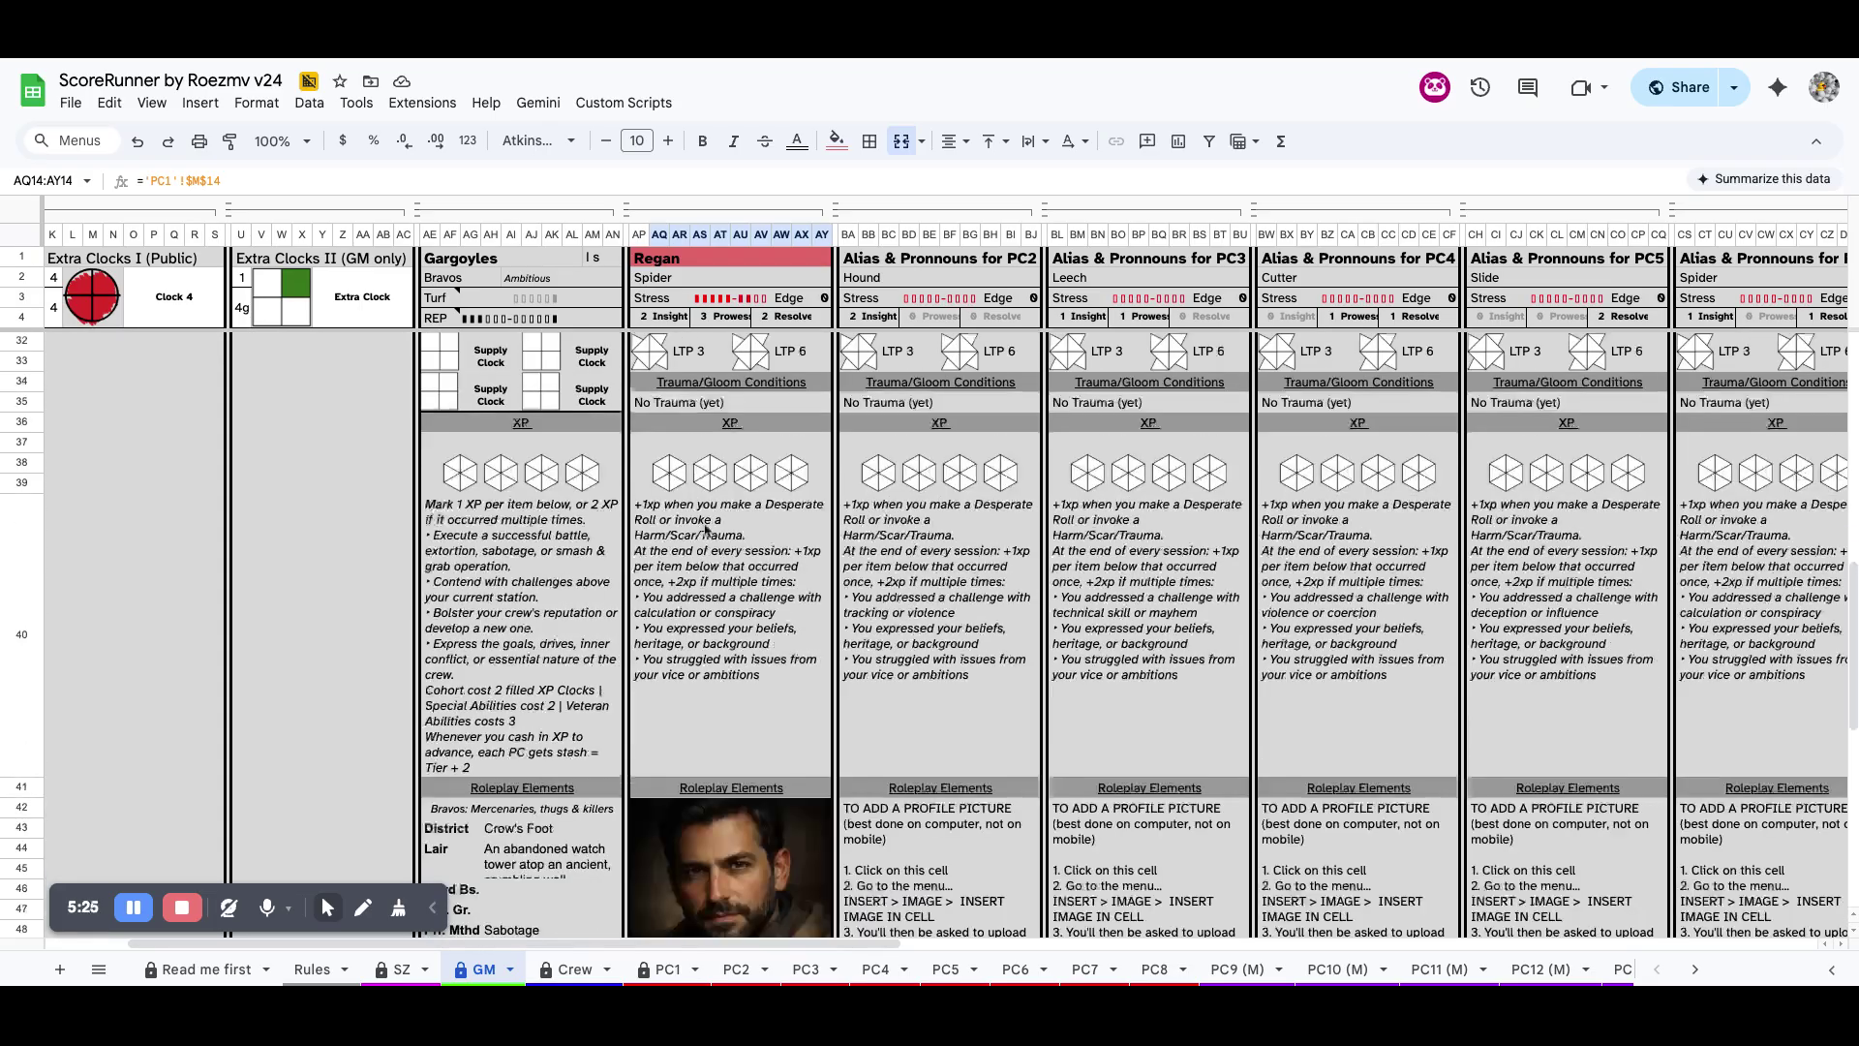
click(706, 529)
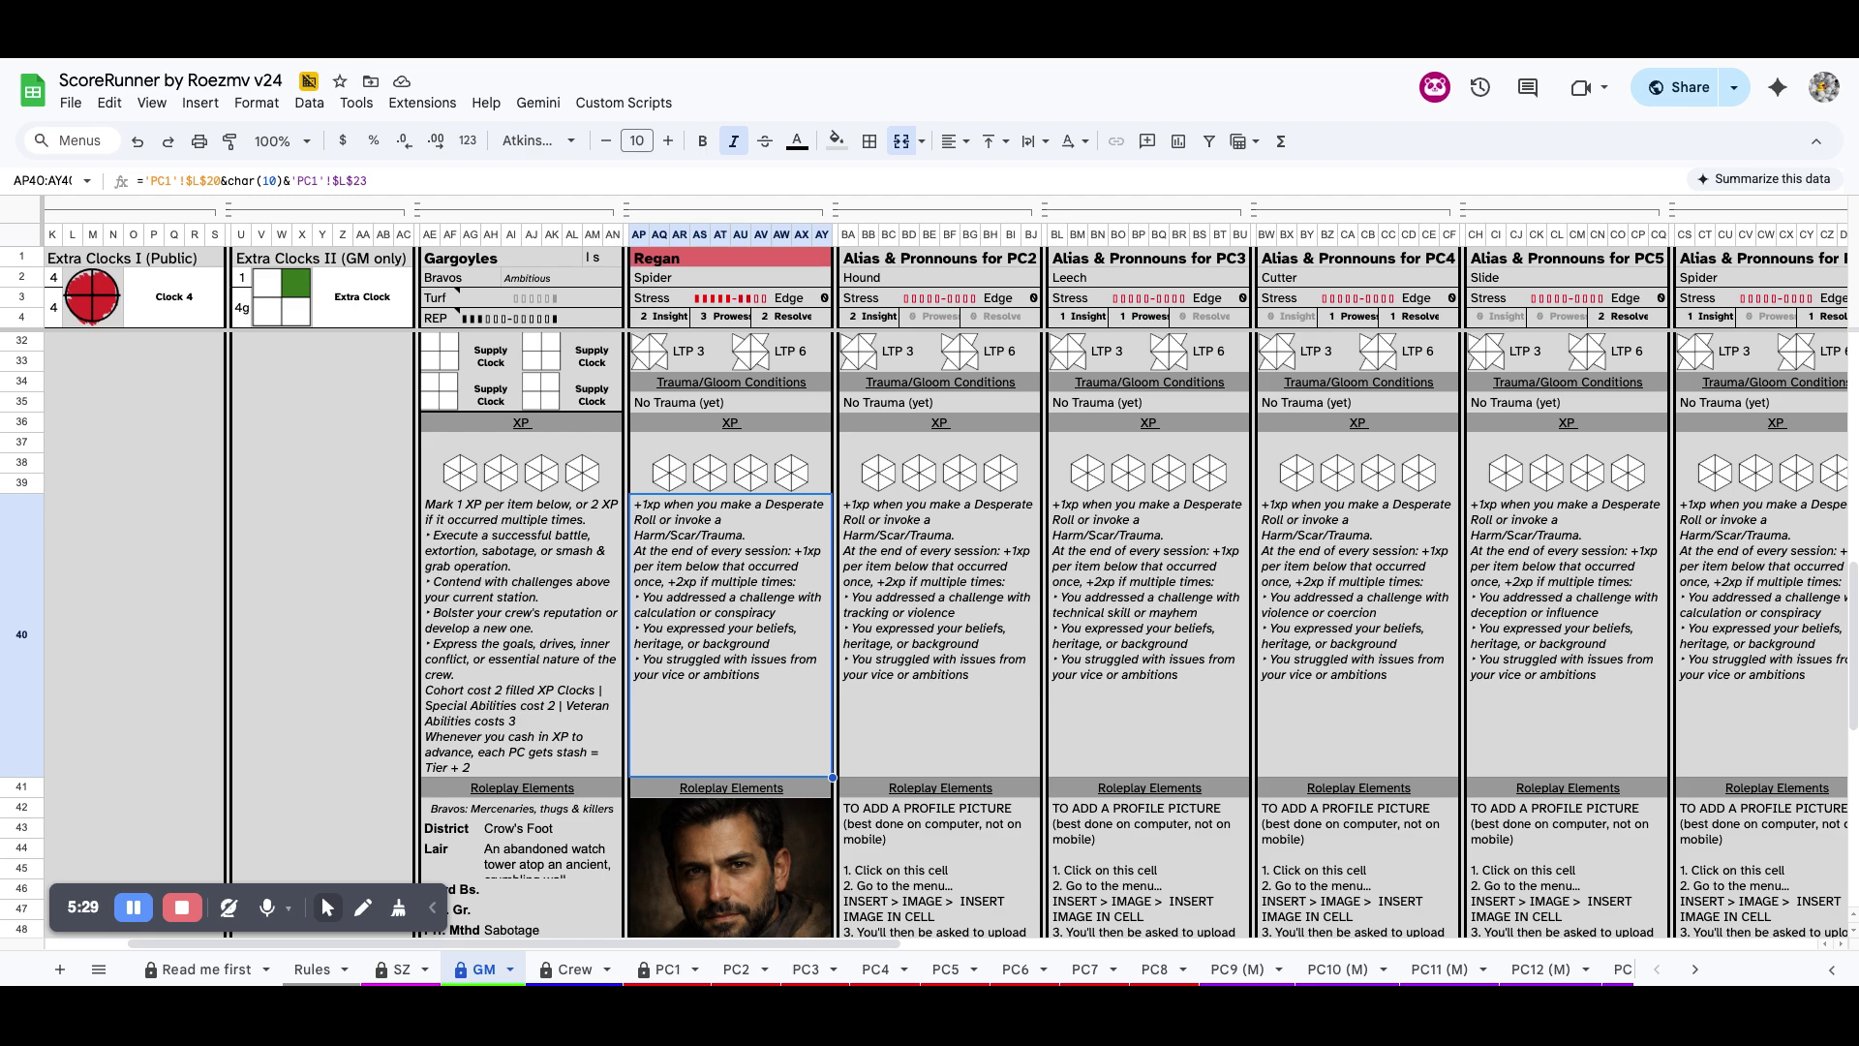
scroll(944, 634, down, 5)
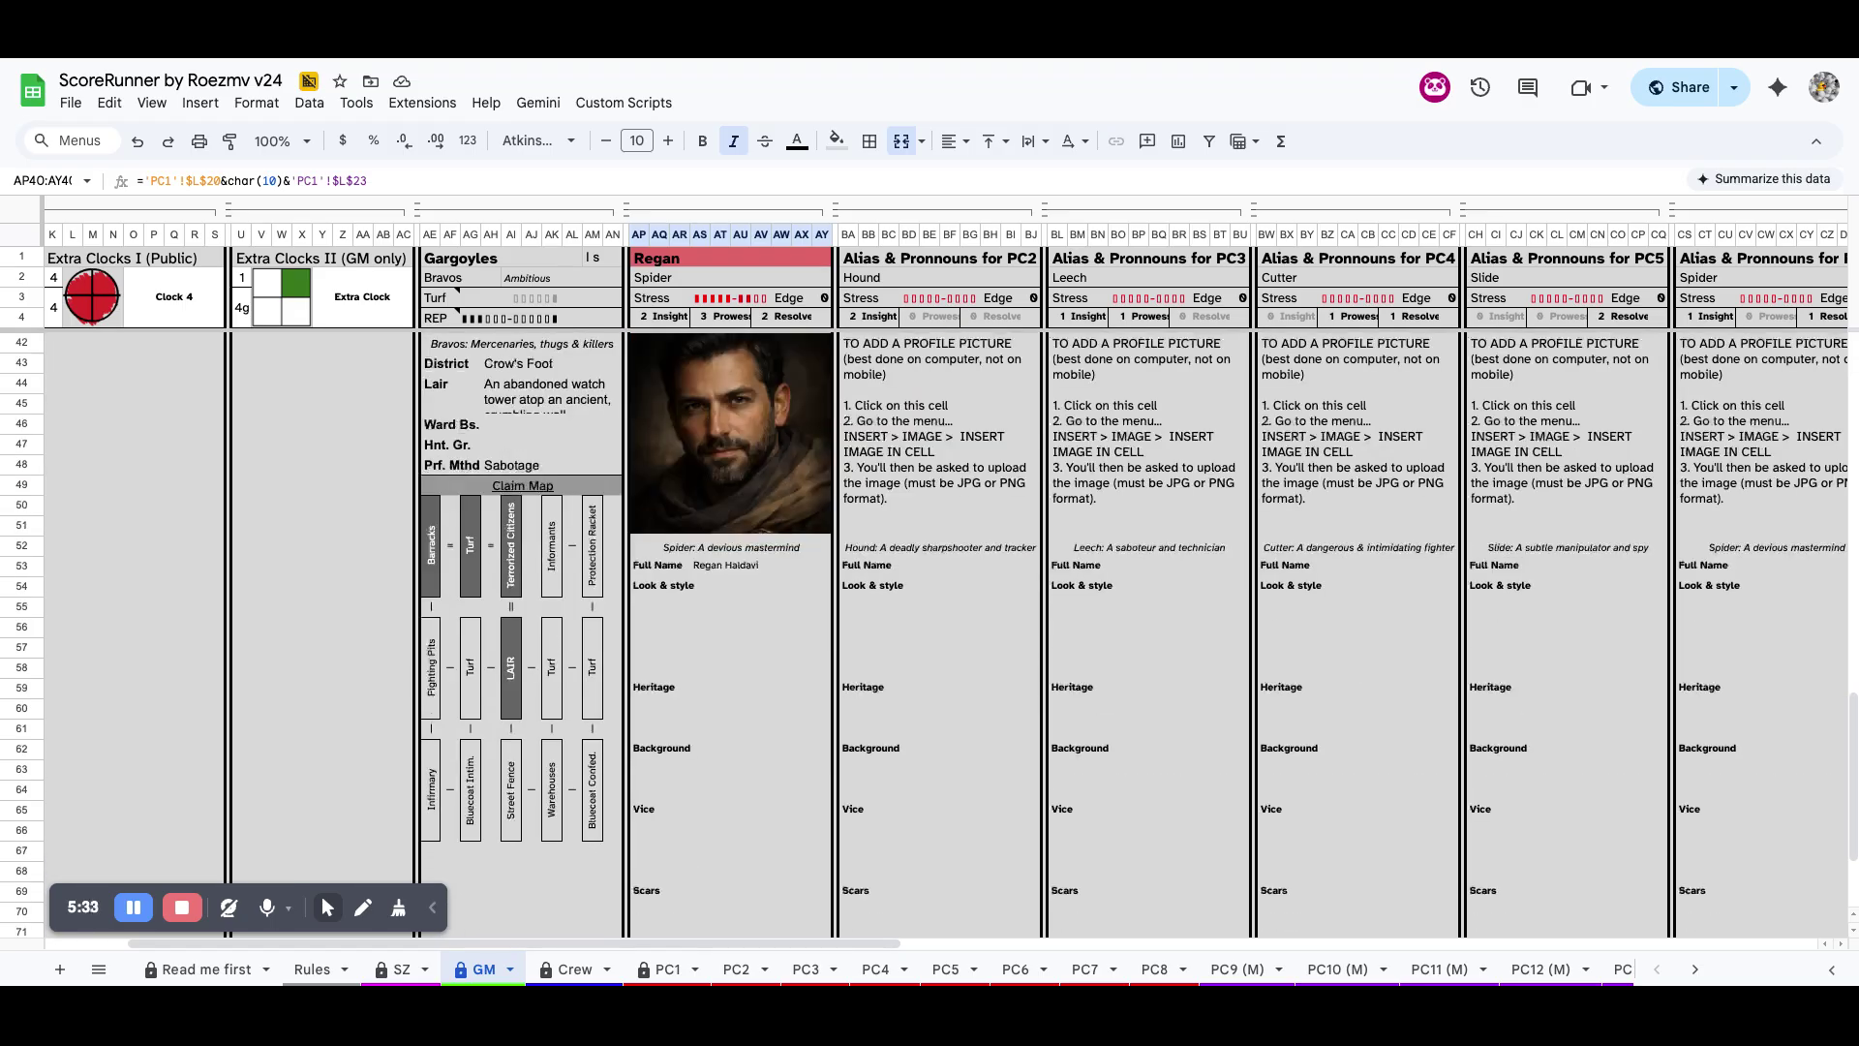
drag(726, 573, 721, 754)
scroll(741, 521, down, 2)
scroll(741, 521, up, 10)
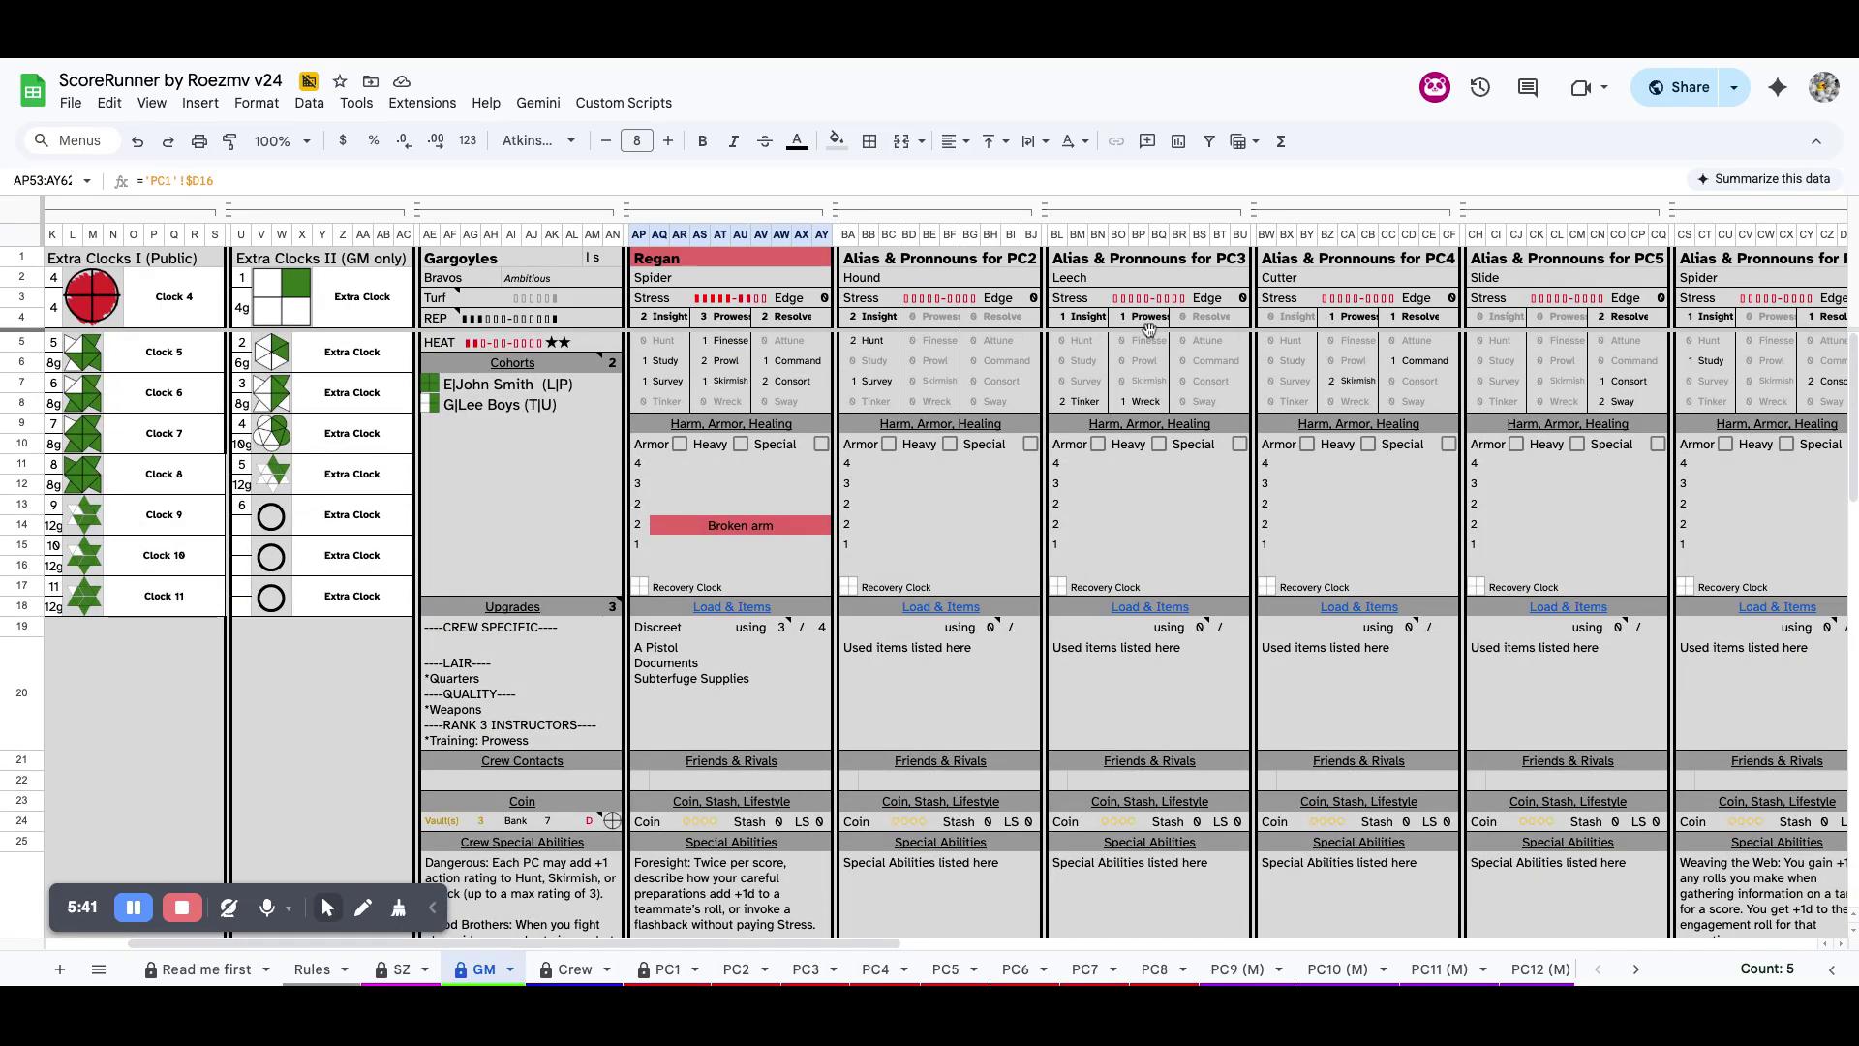
Survey the remaining PC columns, open the PC3 sheet and view the sheet options, including Hide sheets, for PC3 to PC8
scroll(1150, 393, right, 5)
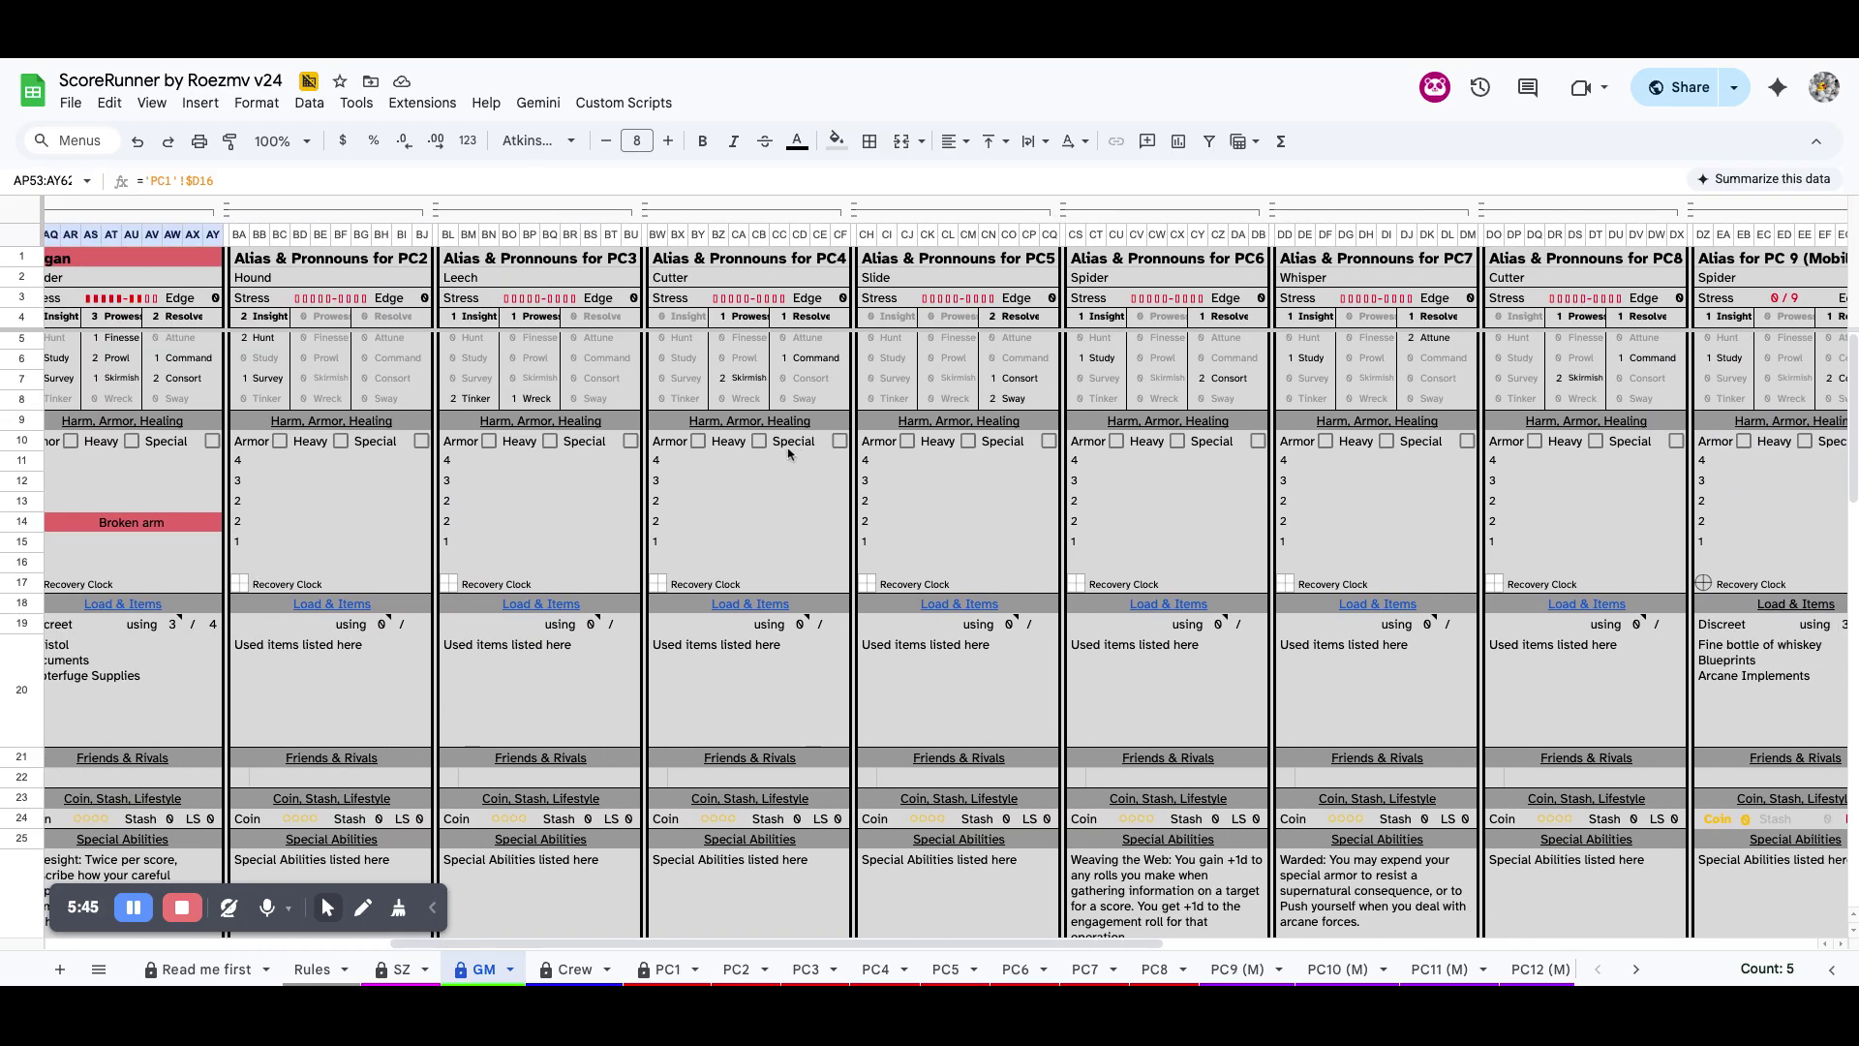
click(810, 970)
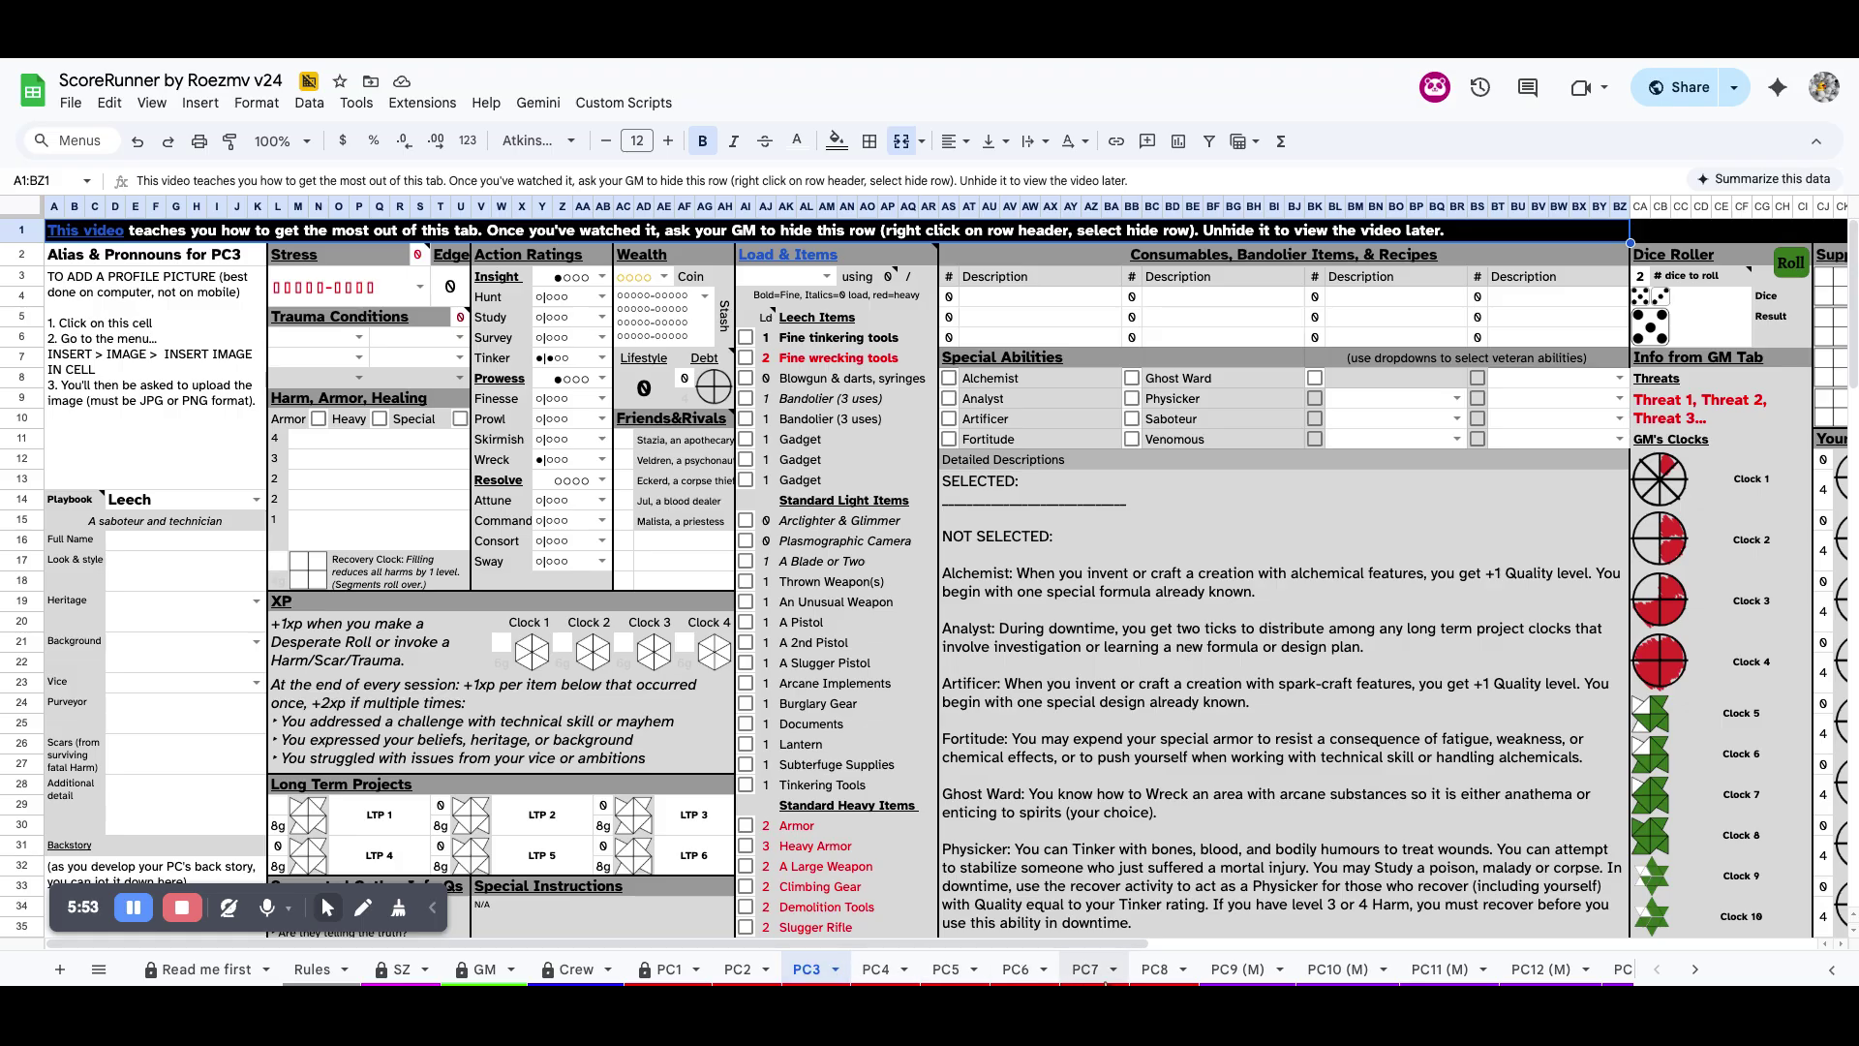
click(839, 973)
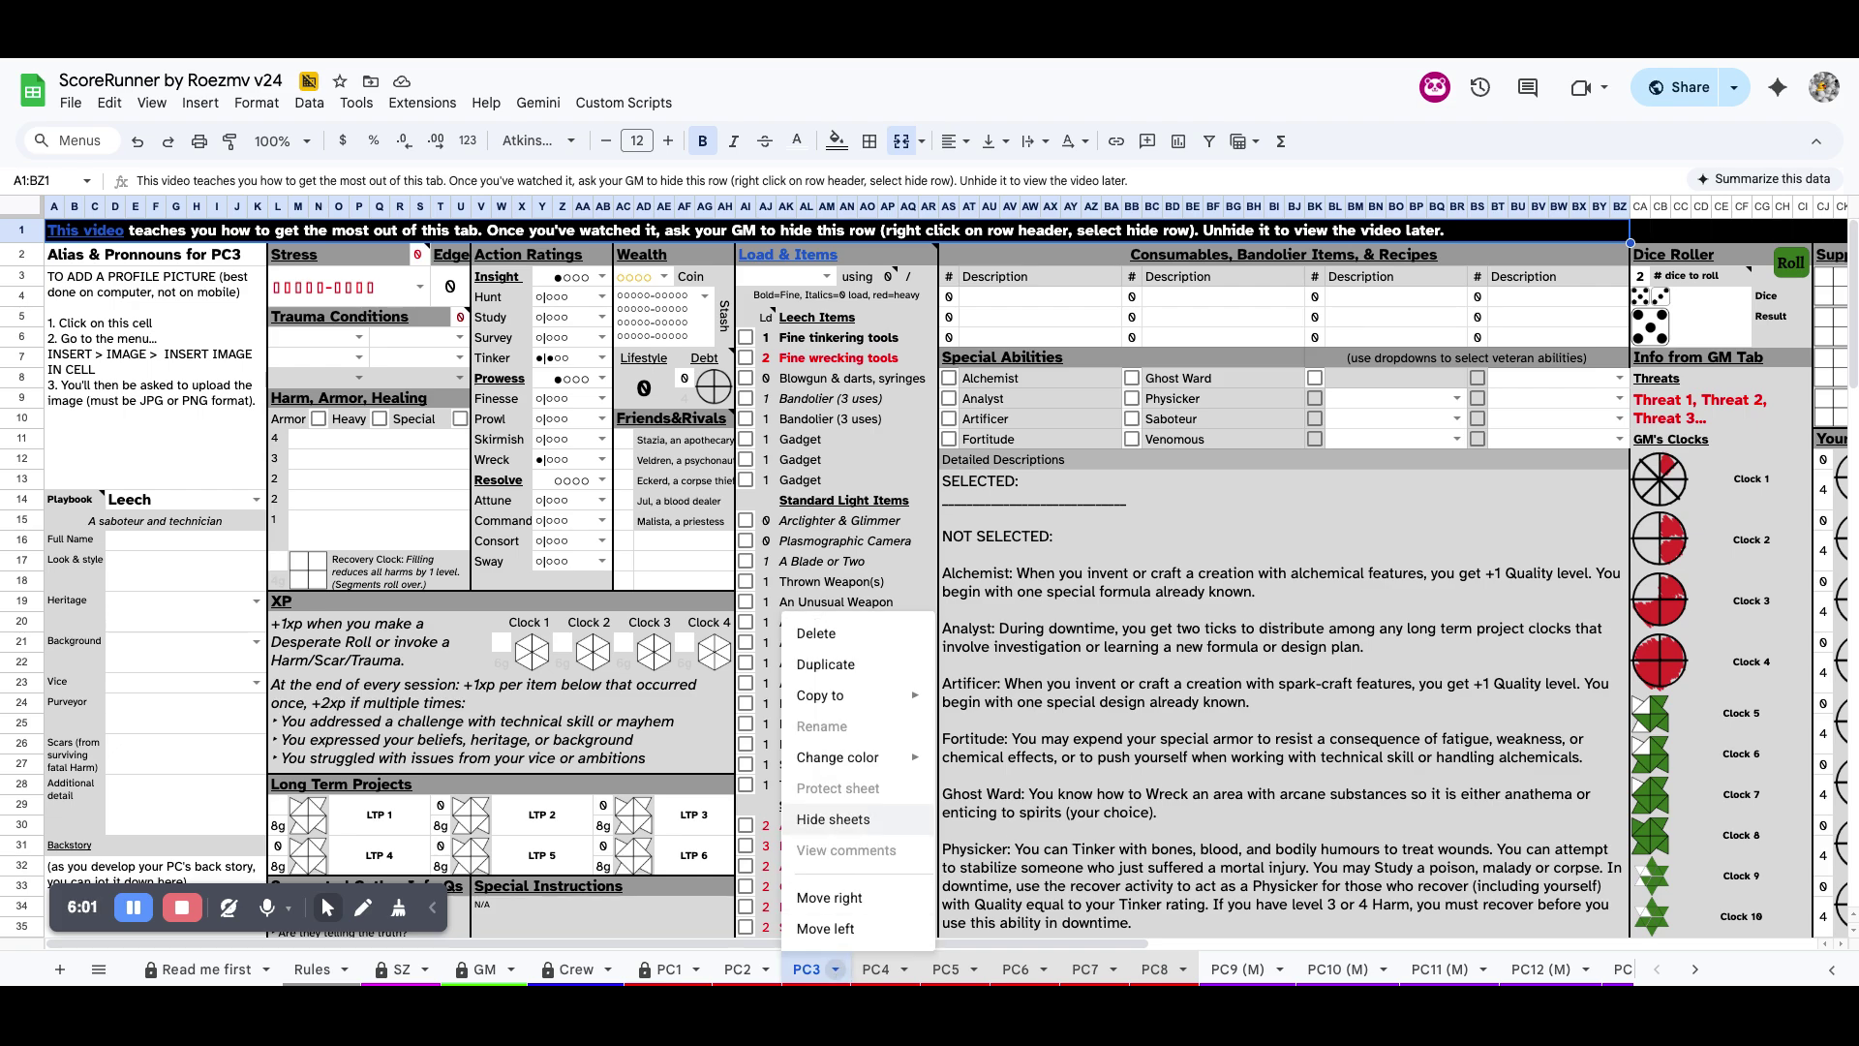
click(969, 908)
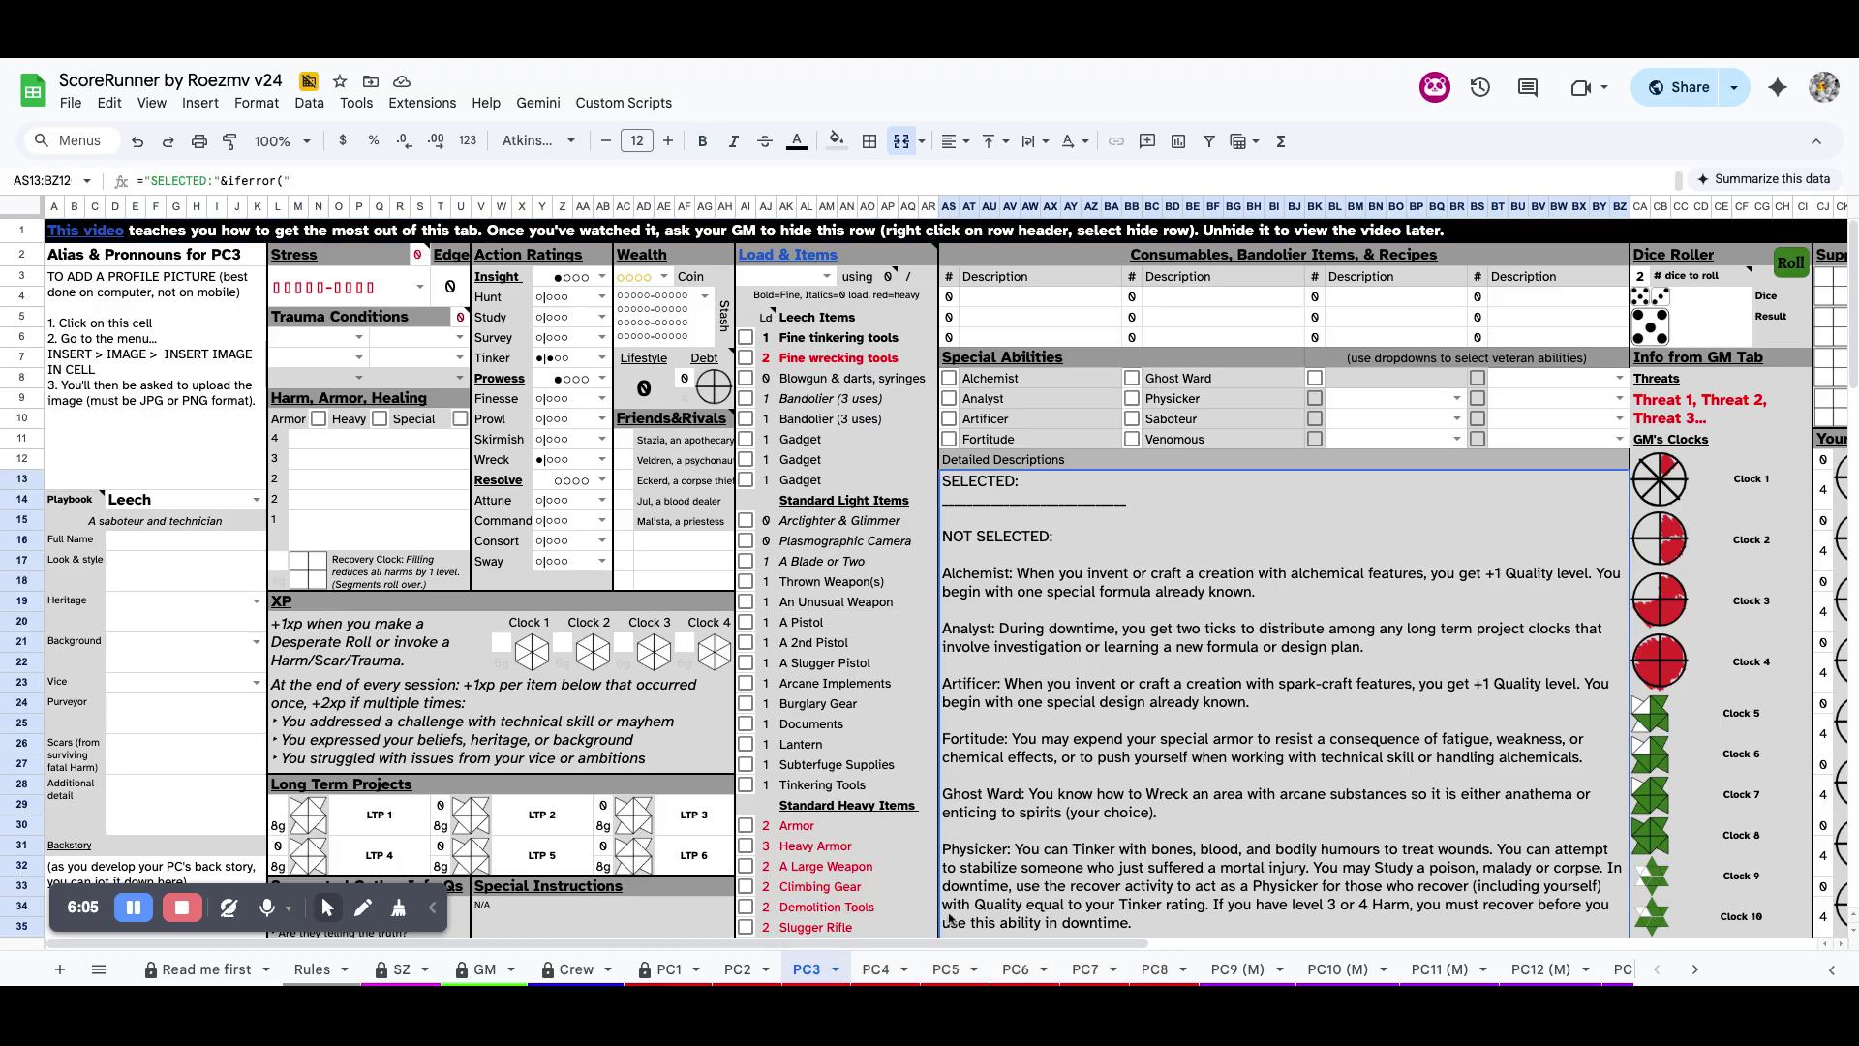
Review the list of all sheets, including the hidden PC and database sheets such as PCDB and CrewDB, and close it
click(98, 969)
scroll(160, 823, down, 4)
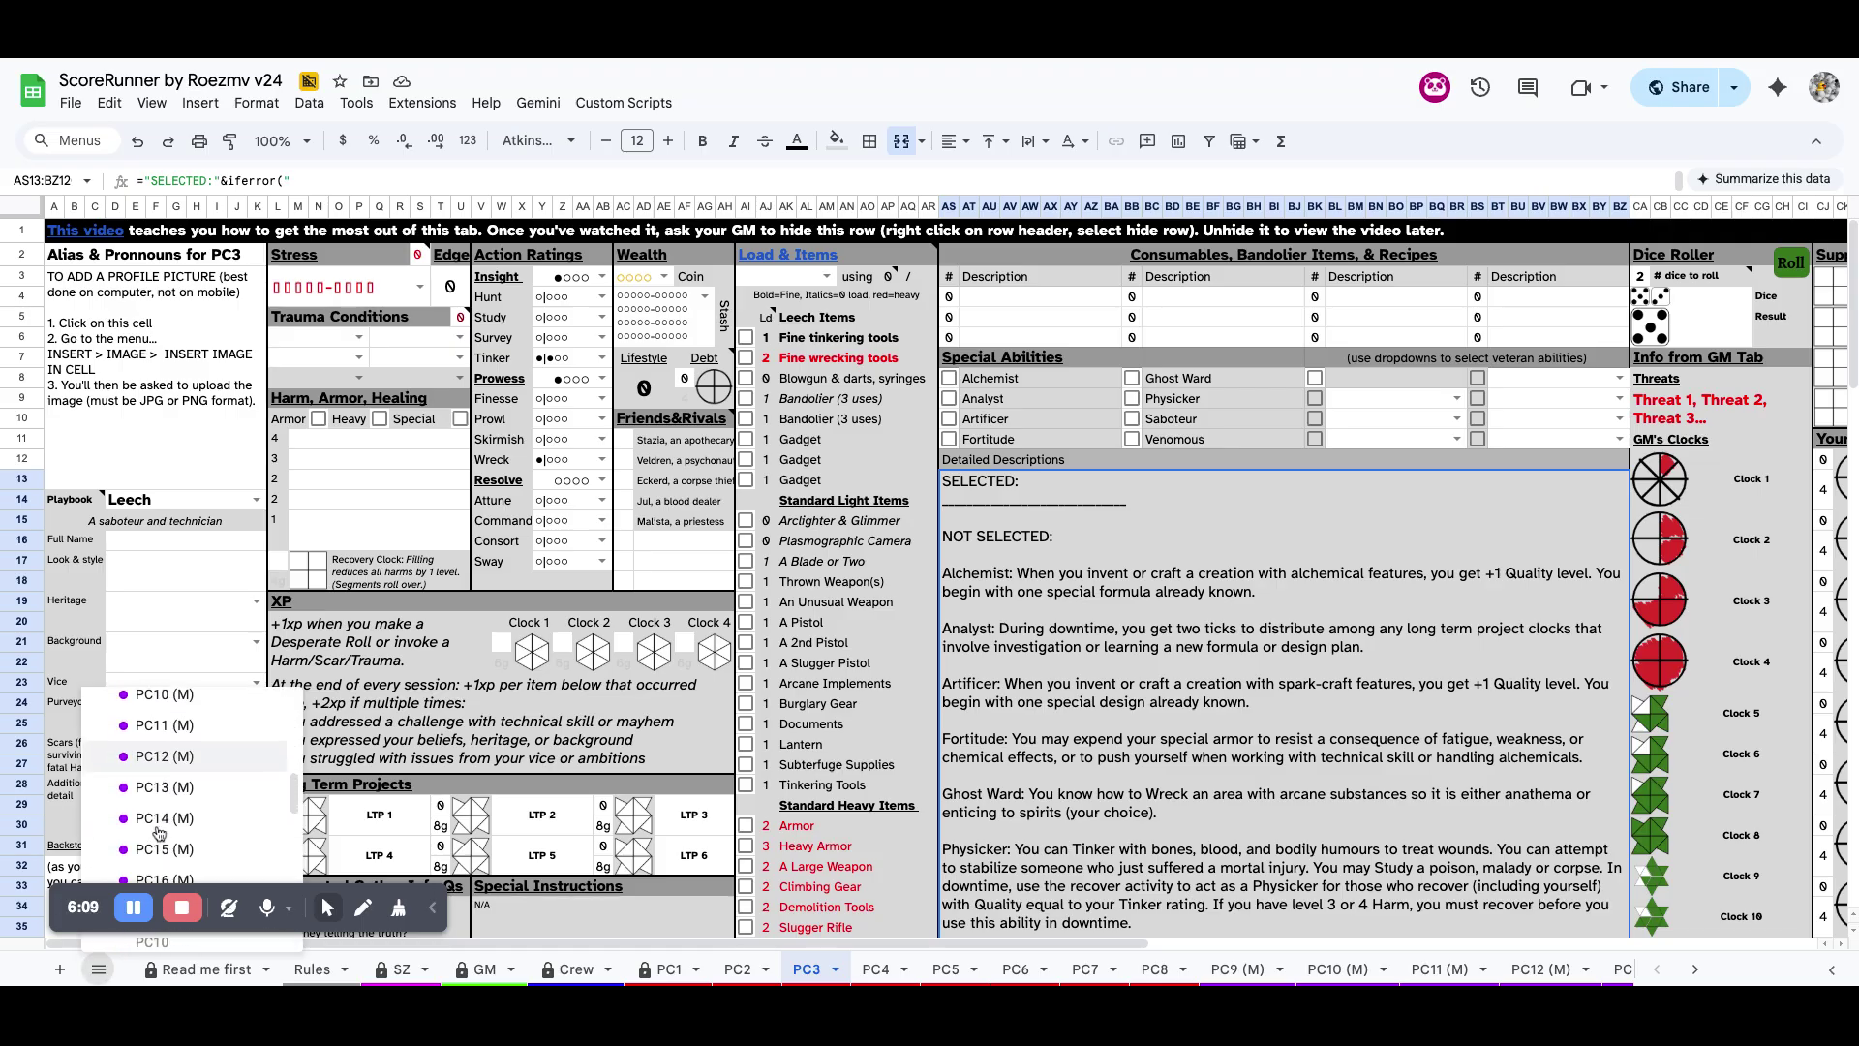
scroll(171, 791, down, 1)
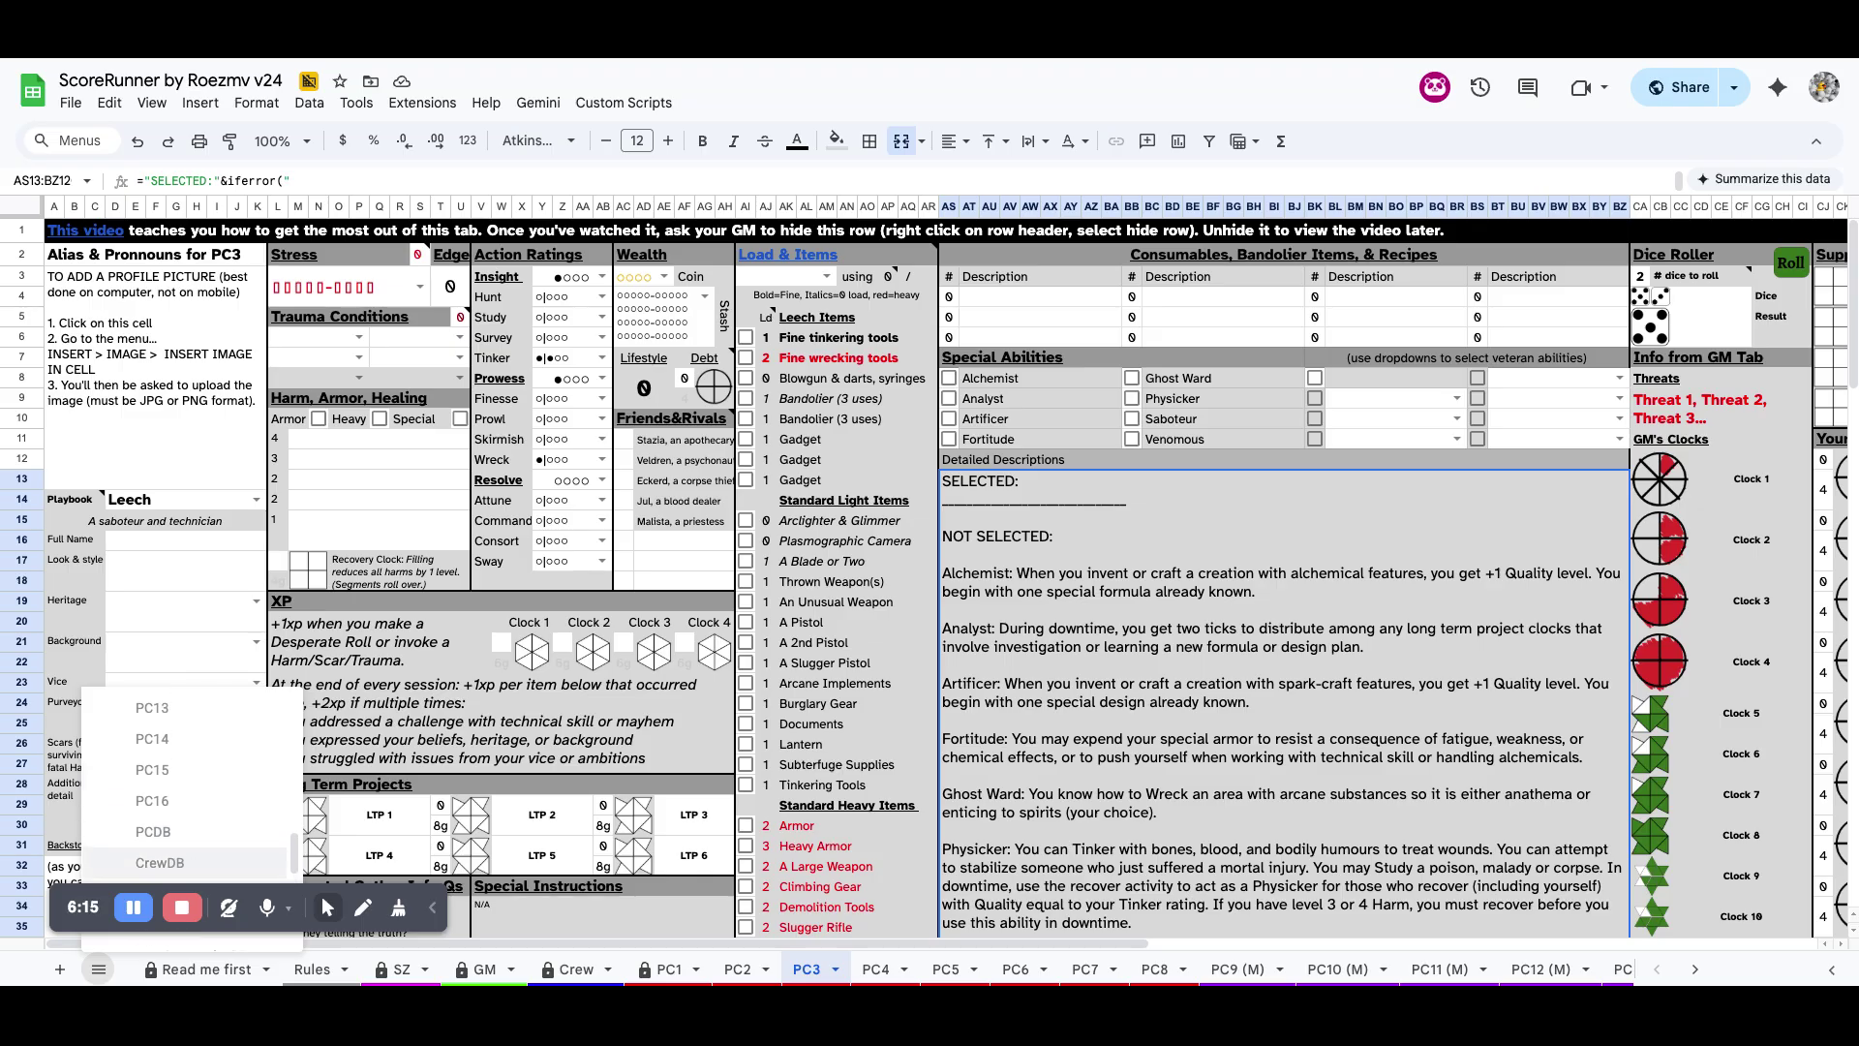
scroll(152, 794, up, 2)
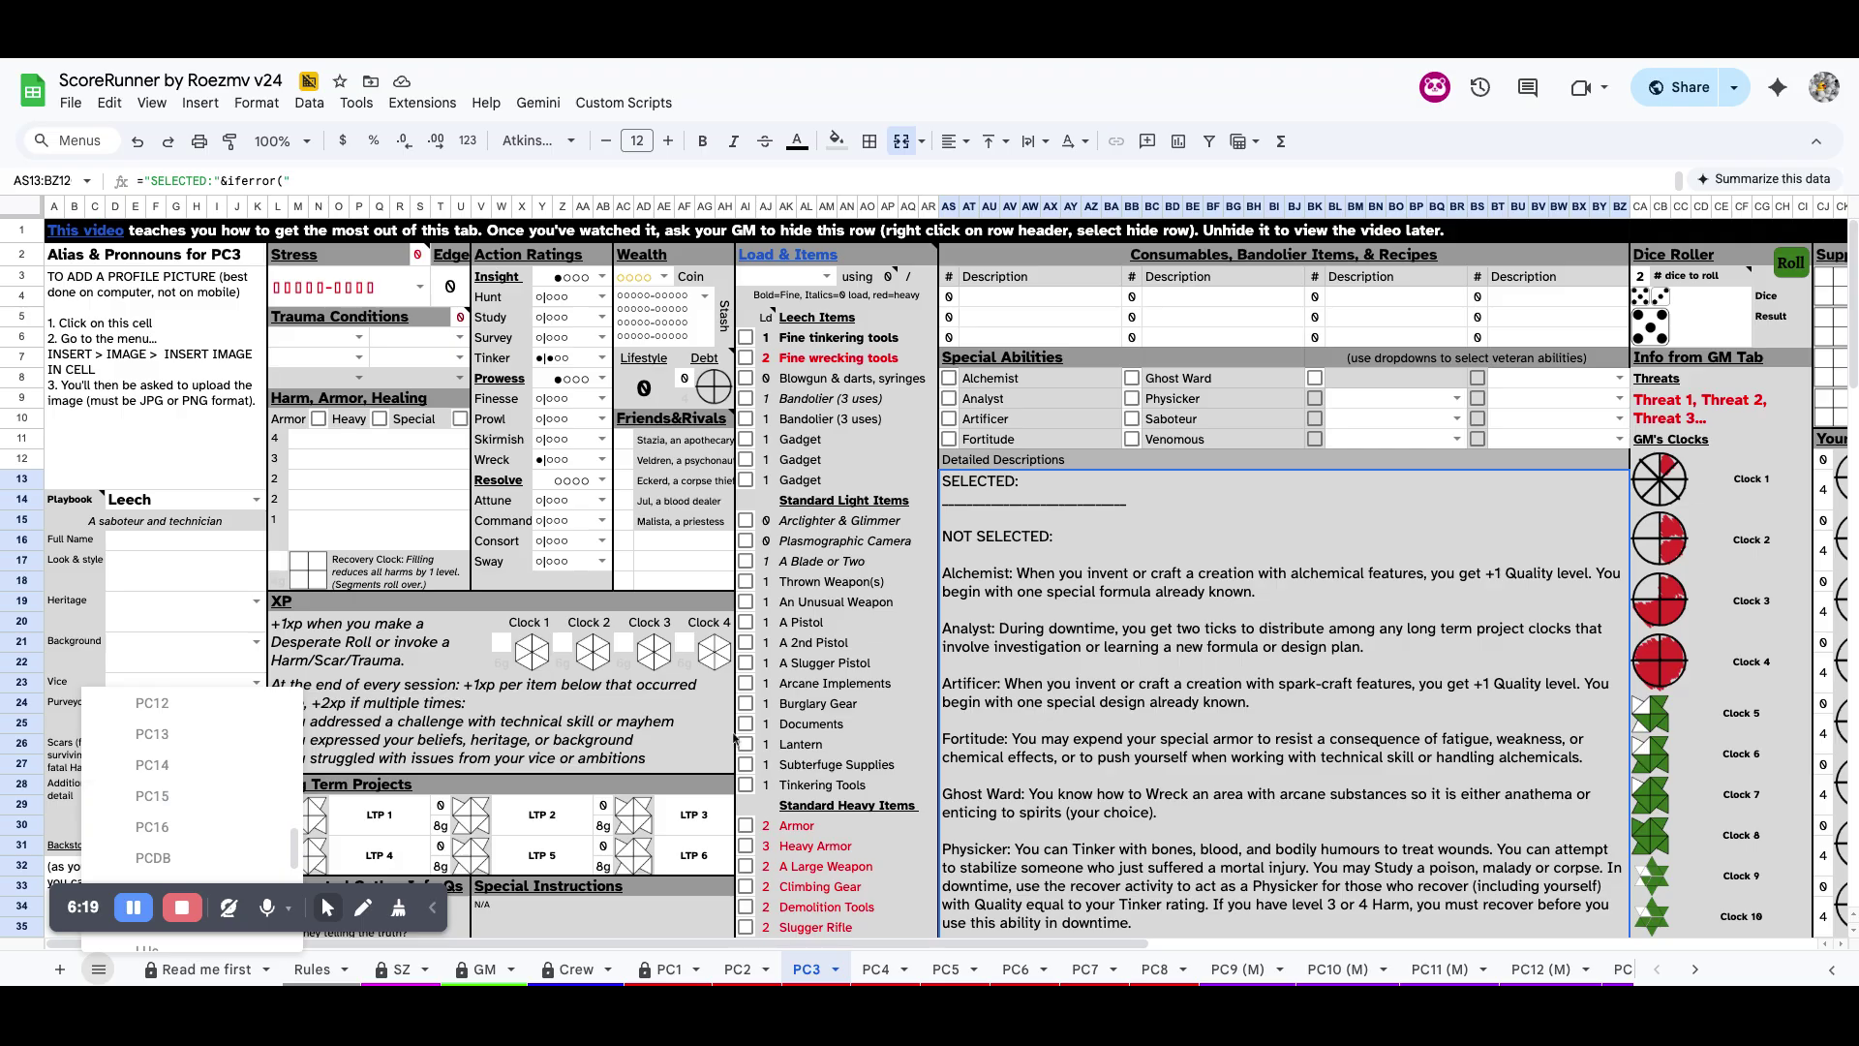
click(1160, 821)
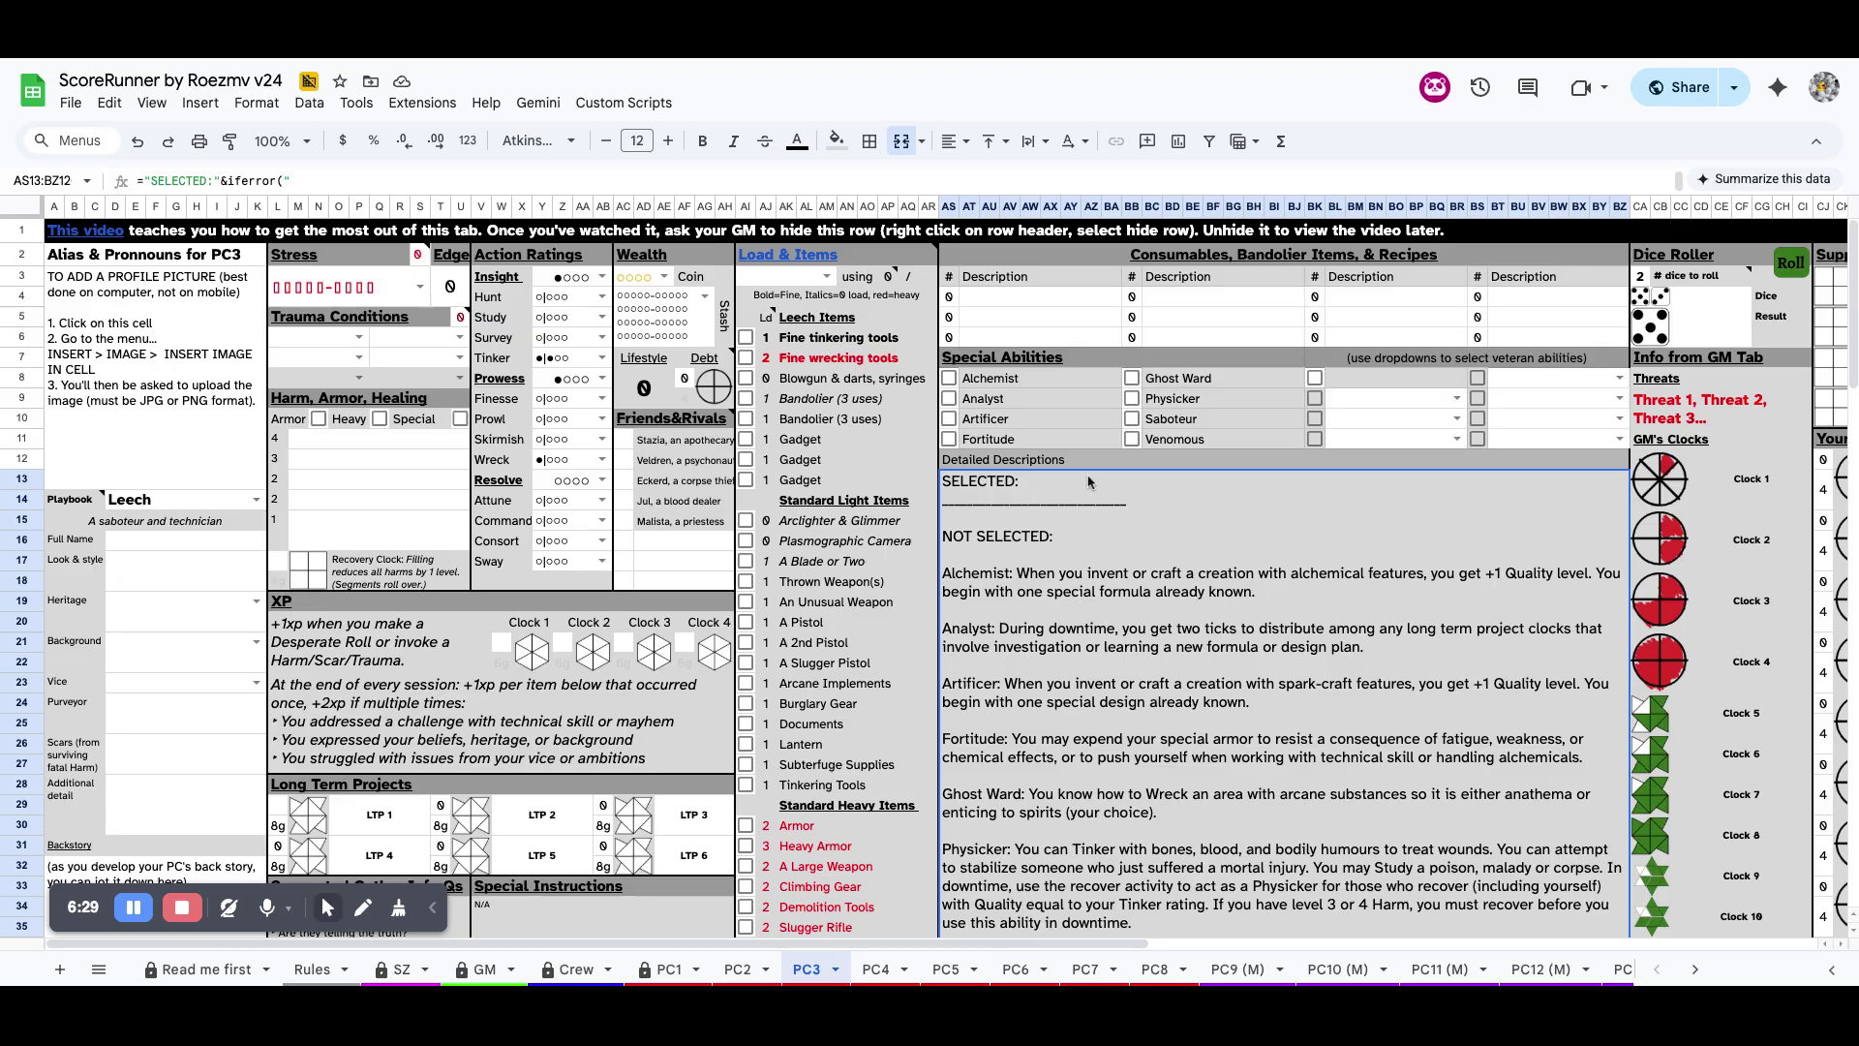
Compare the mobile PC9 (M) sheet with the standard PC8 sheet and return to the GM sheet
click(1226, 975)
scroll(1227, 976, right, 5)
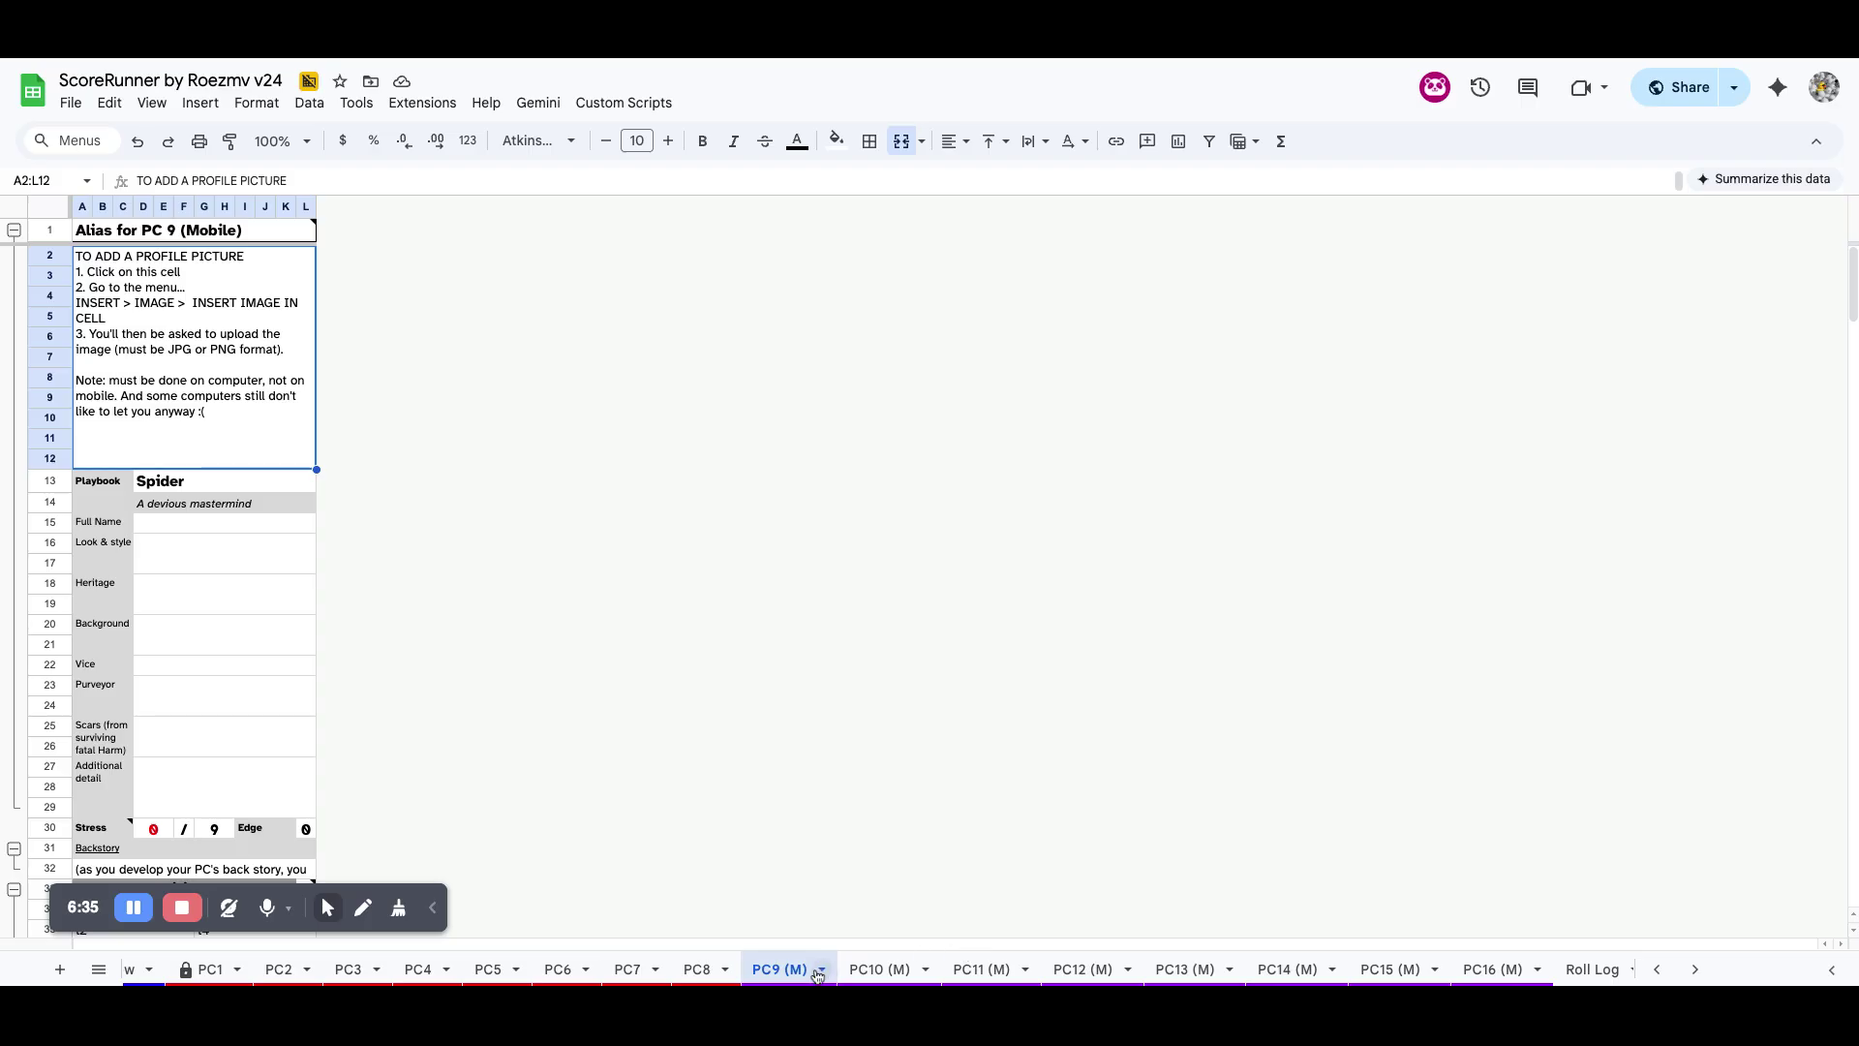
click(209, 559)
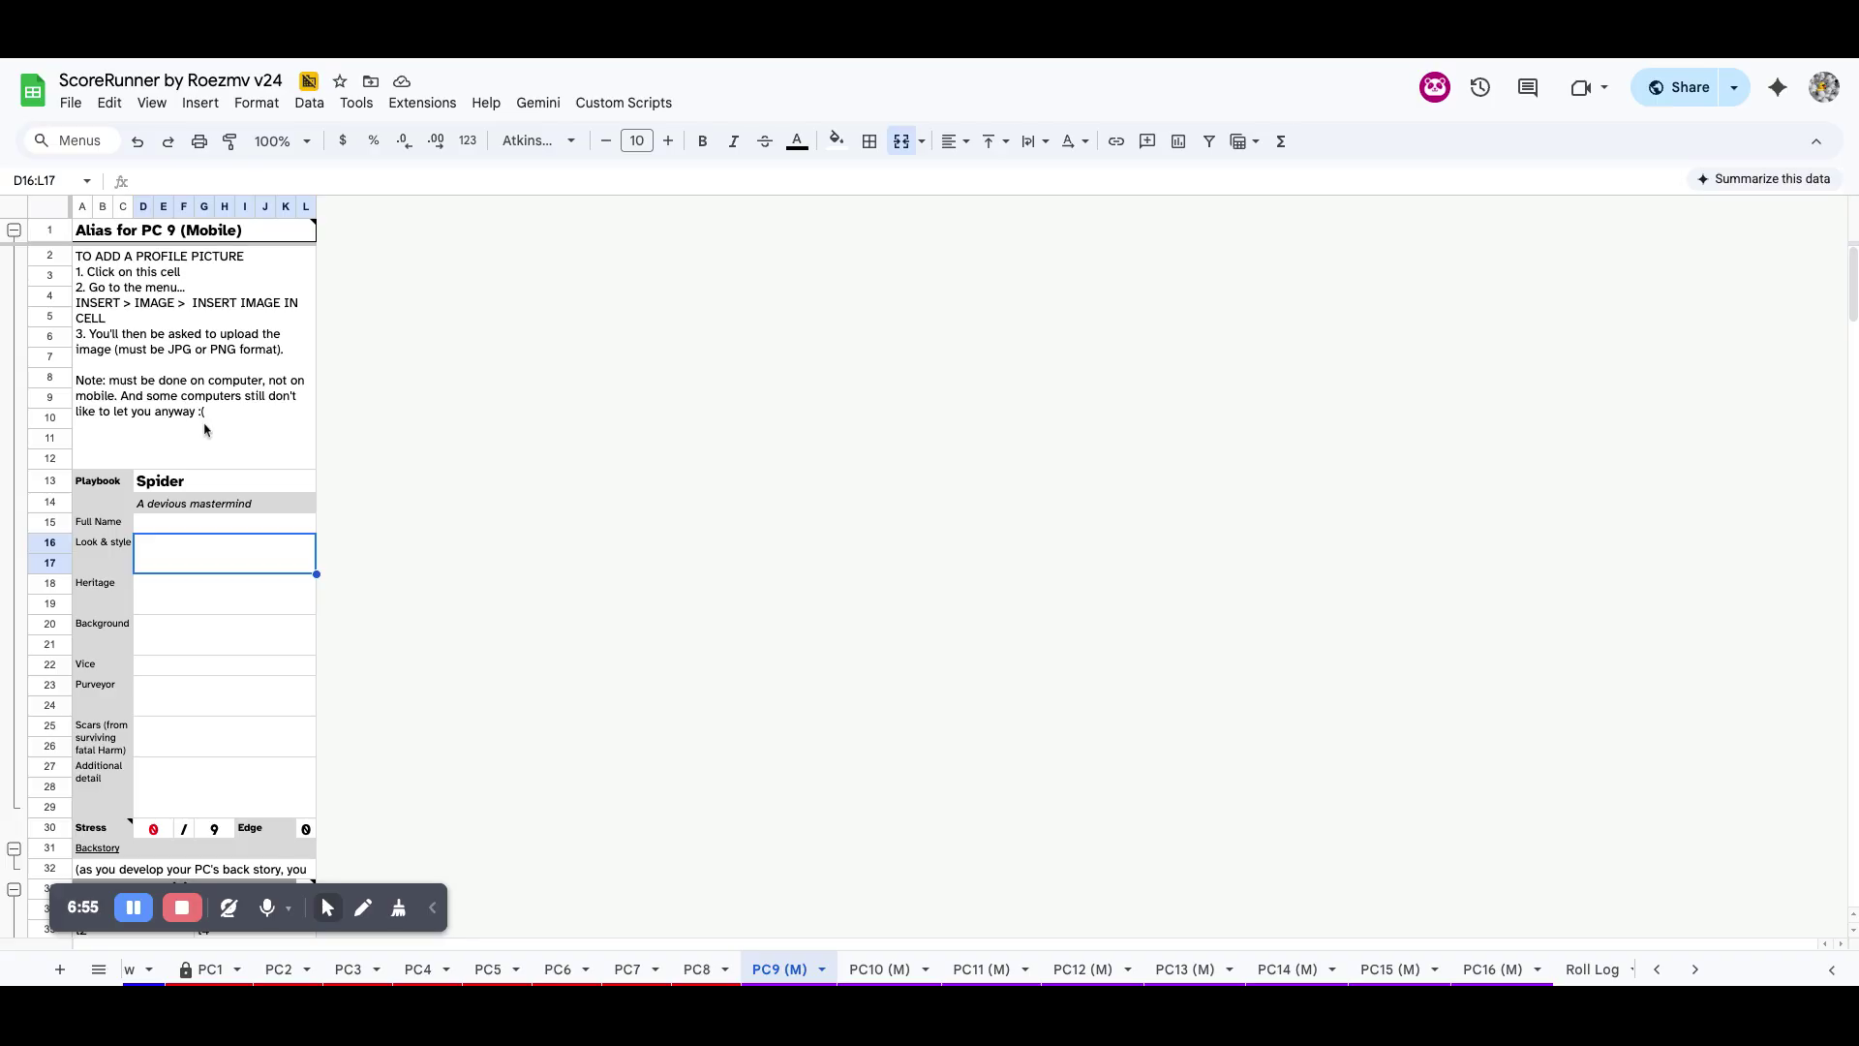
click(695, 965)
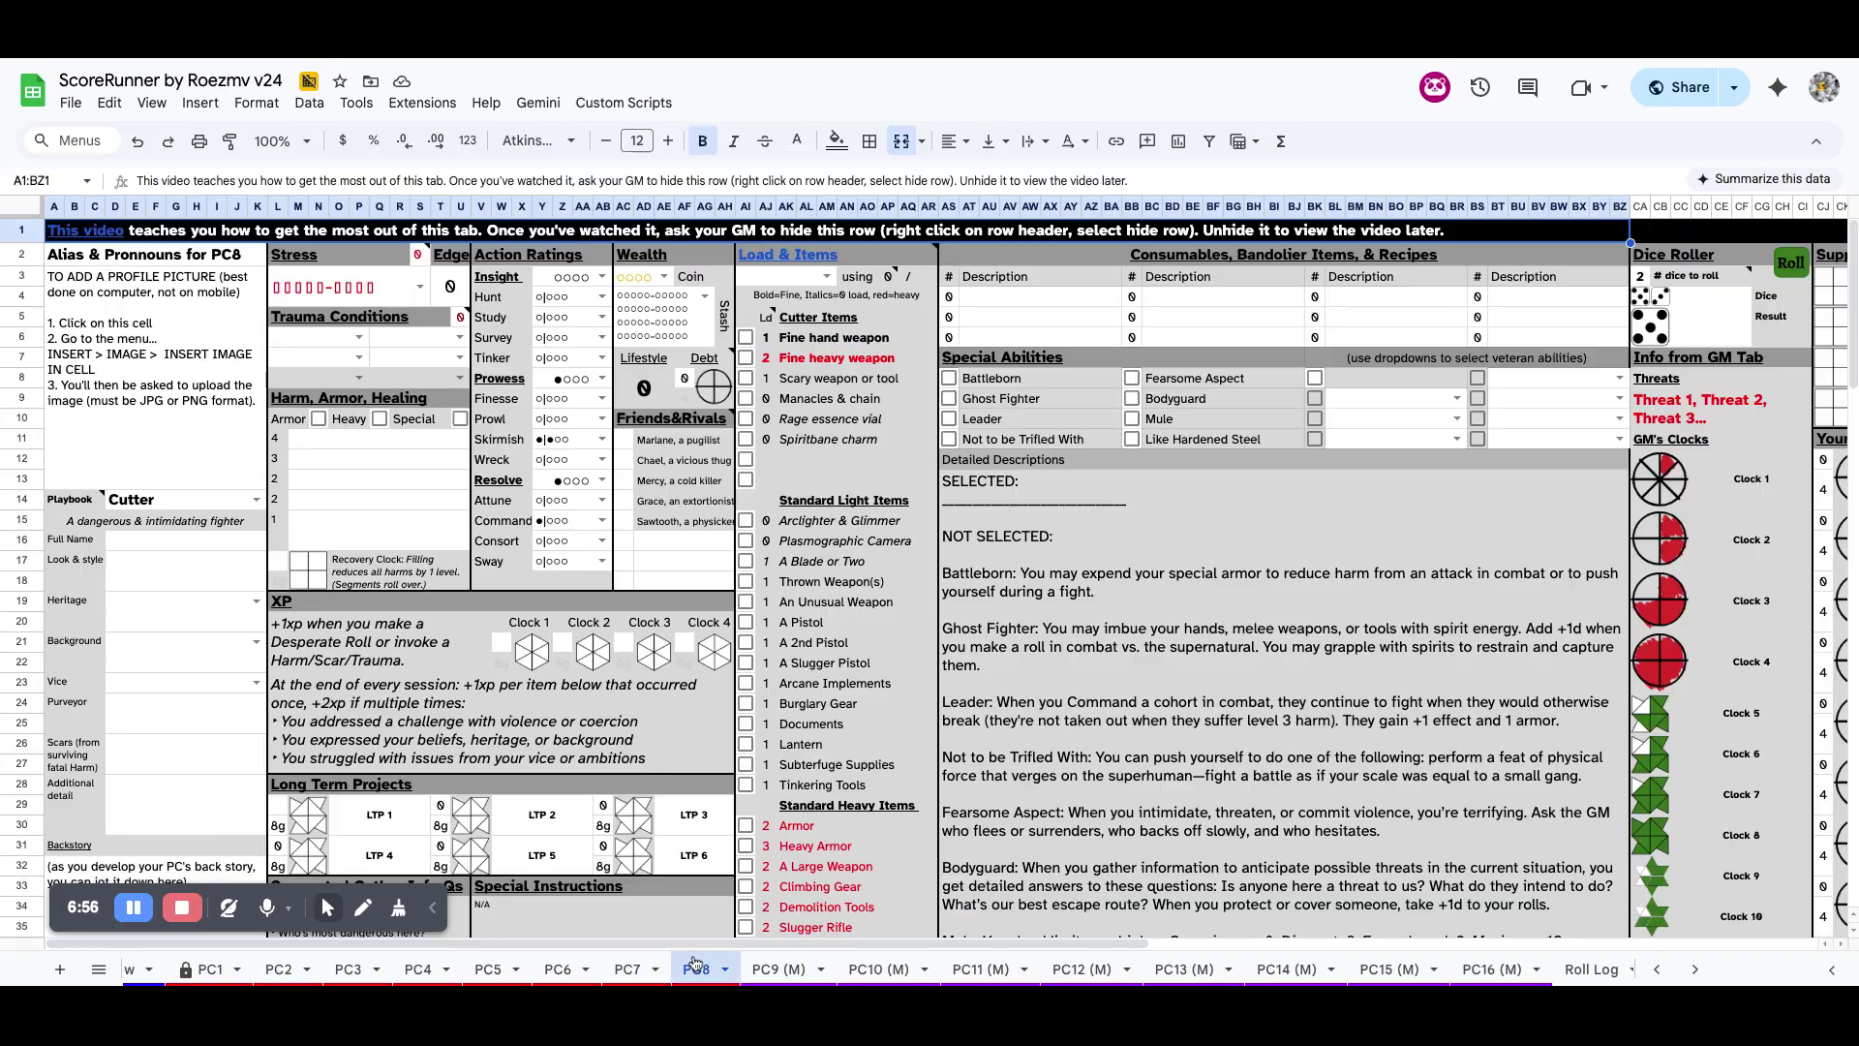
click(782, 970)
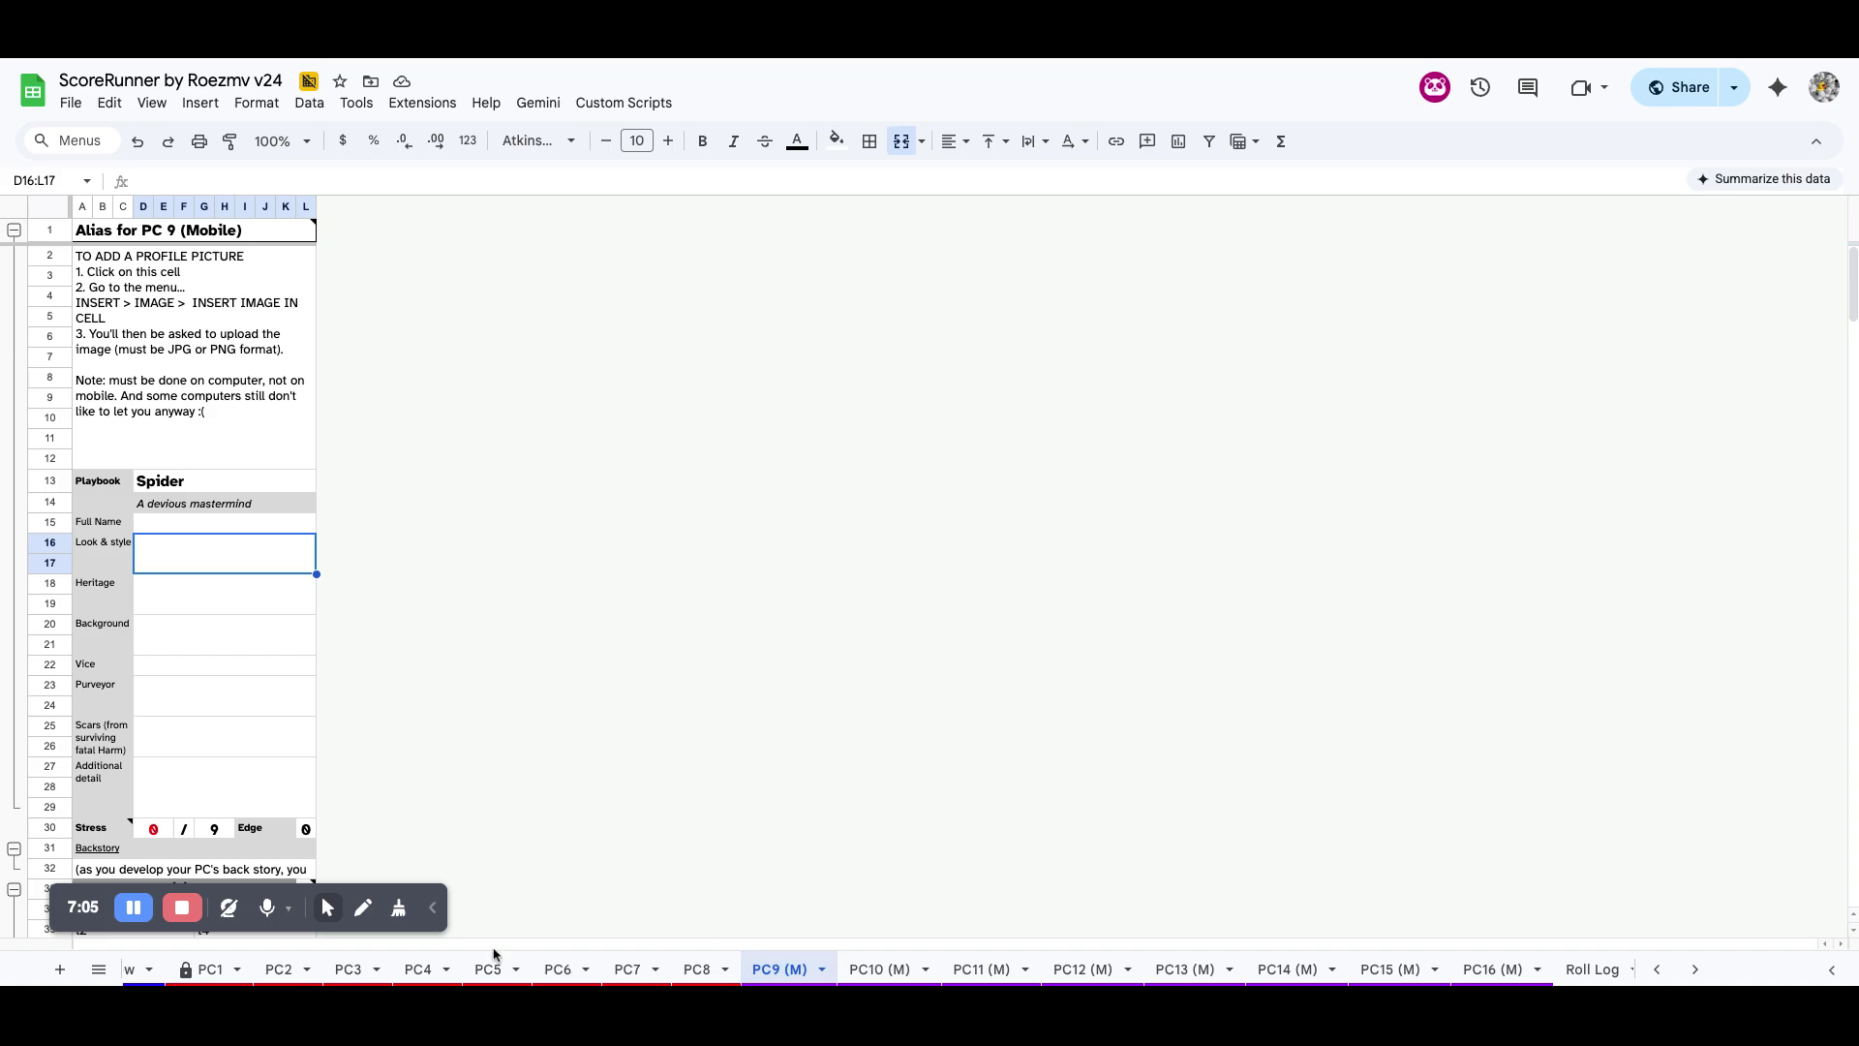
scroll(465, 969, left, 5)
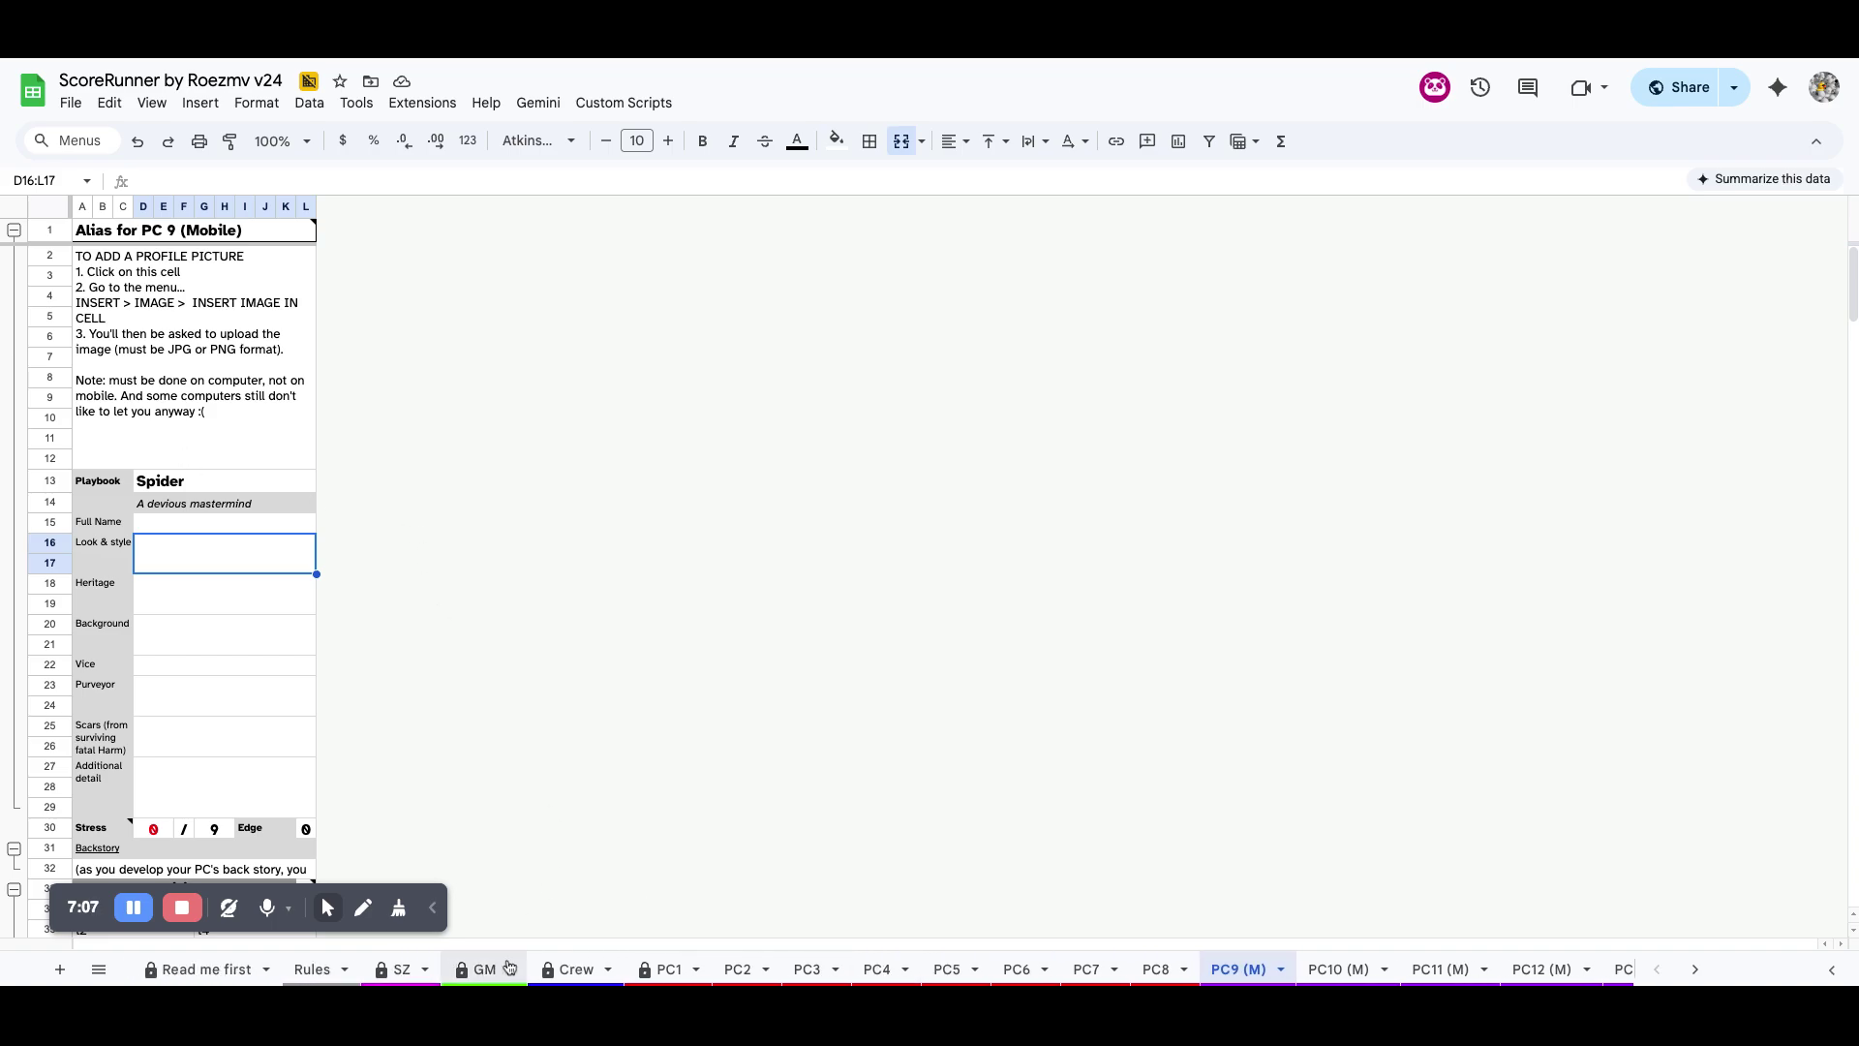
click(468, 968)
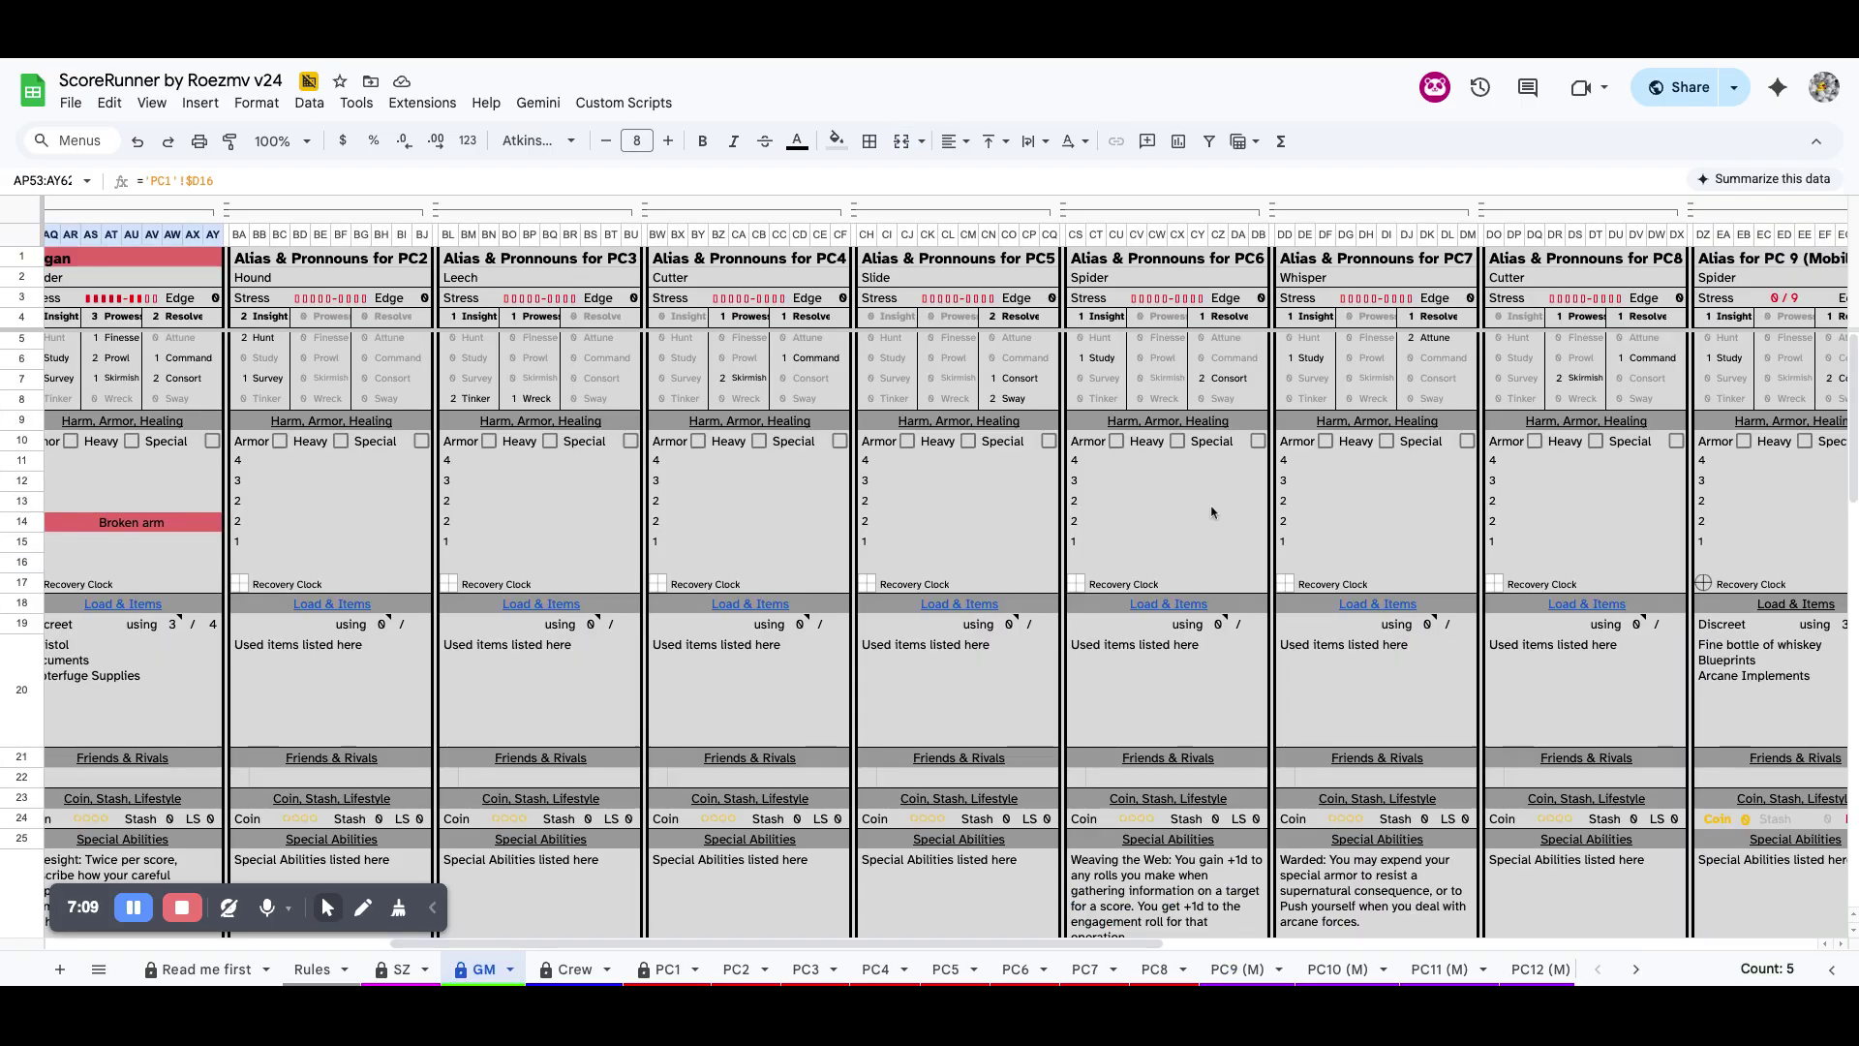
Examine the PC9 (Mobile) summary column and the neighbouring mobile PC columns on the GM sheet, then go back to its first columns
scroll(1211, 512, right, 10)
click(984, 504)
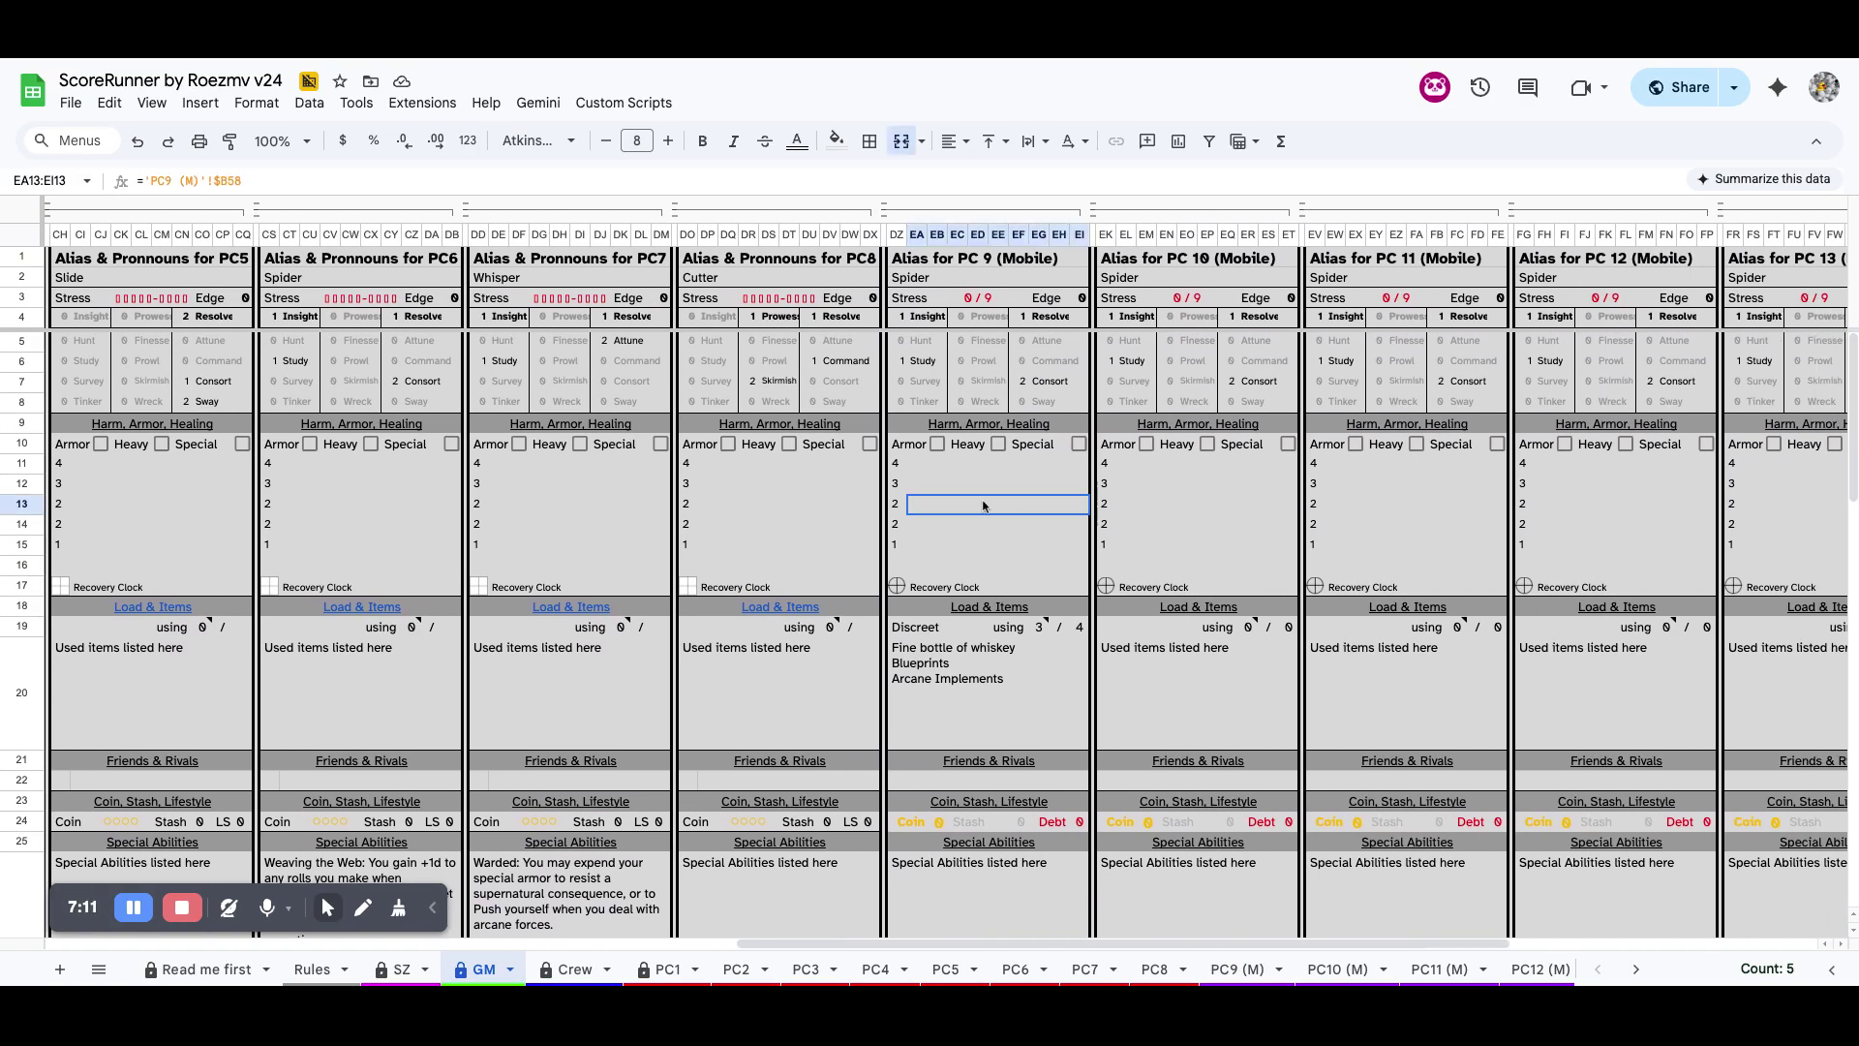
scroll(1017, 629, down, 5)
scroll(1017, 630, left, 1)
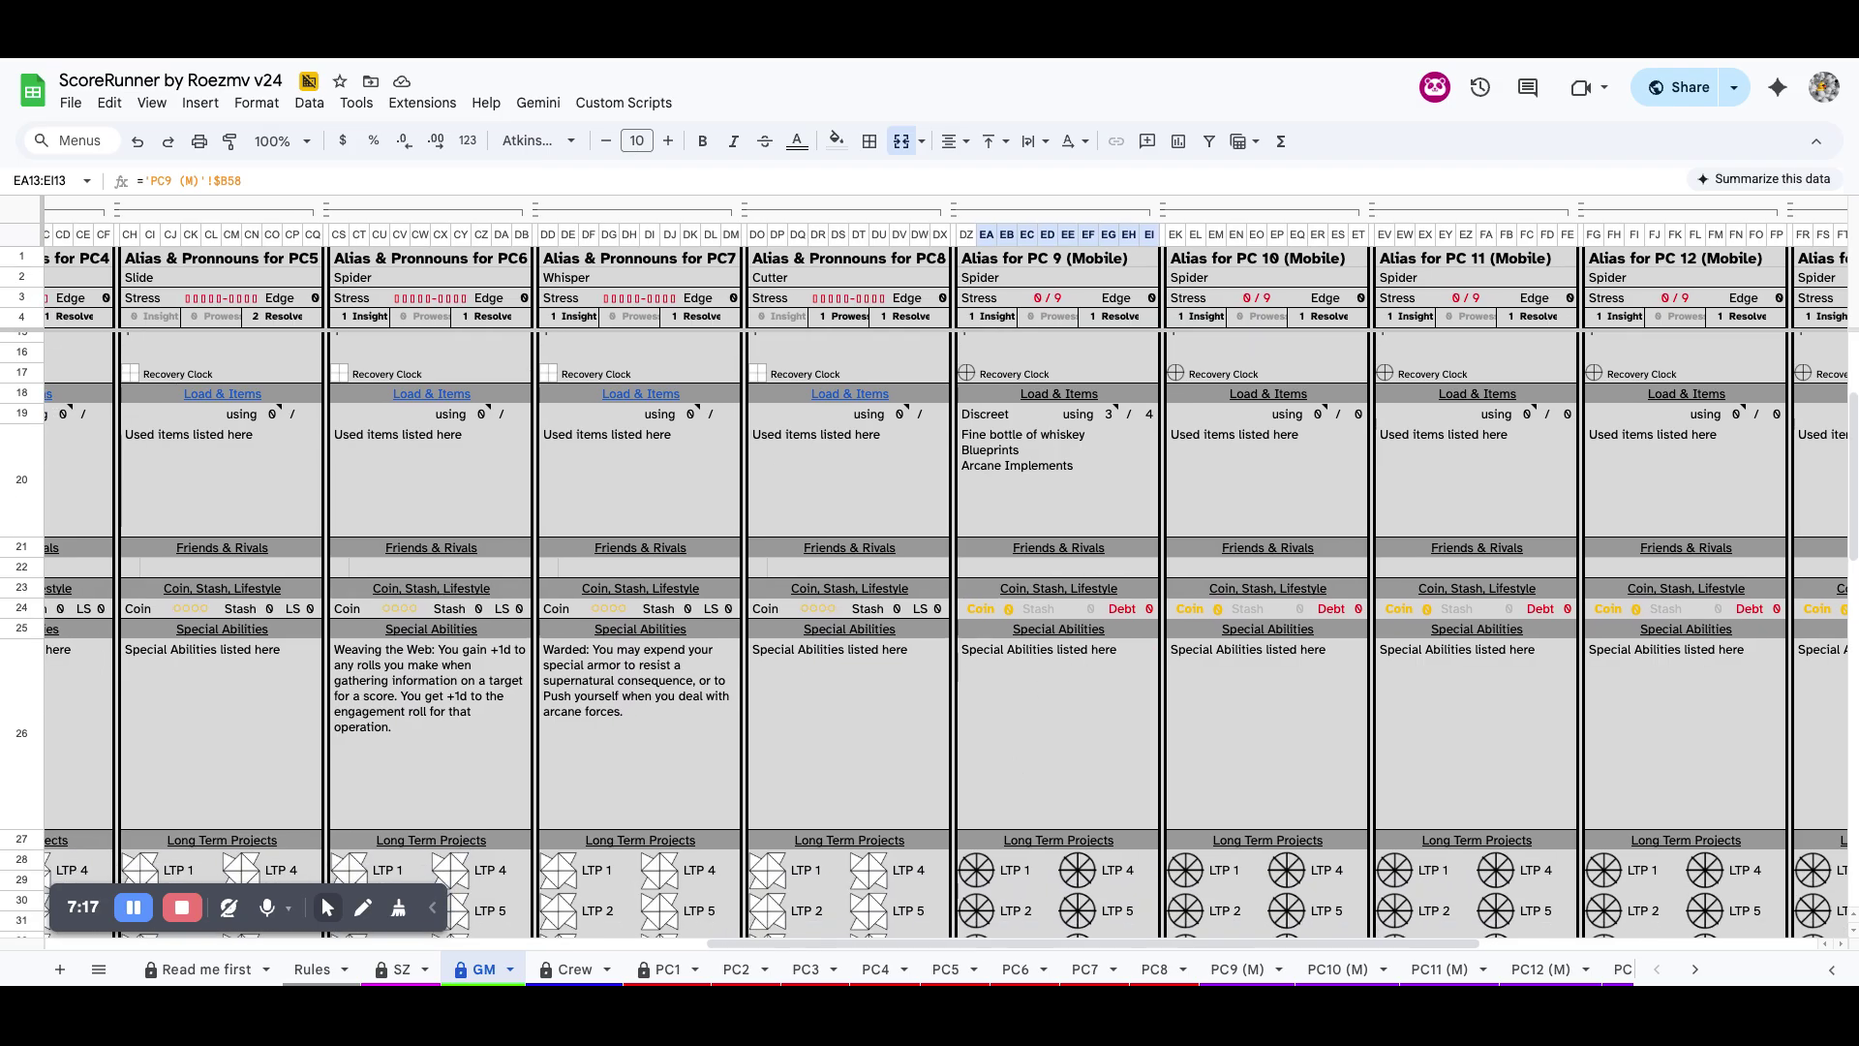
scroll(930, 630, up, 5)
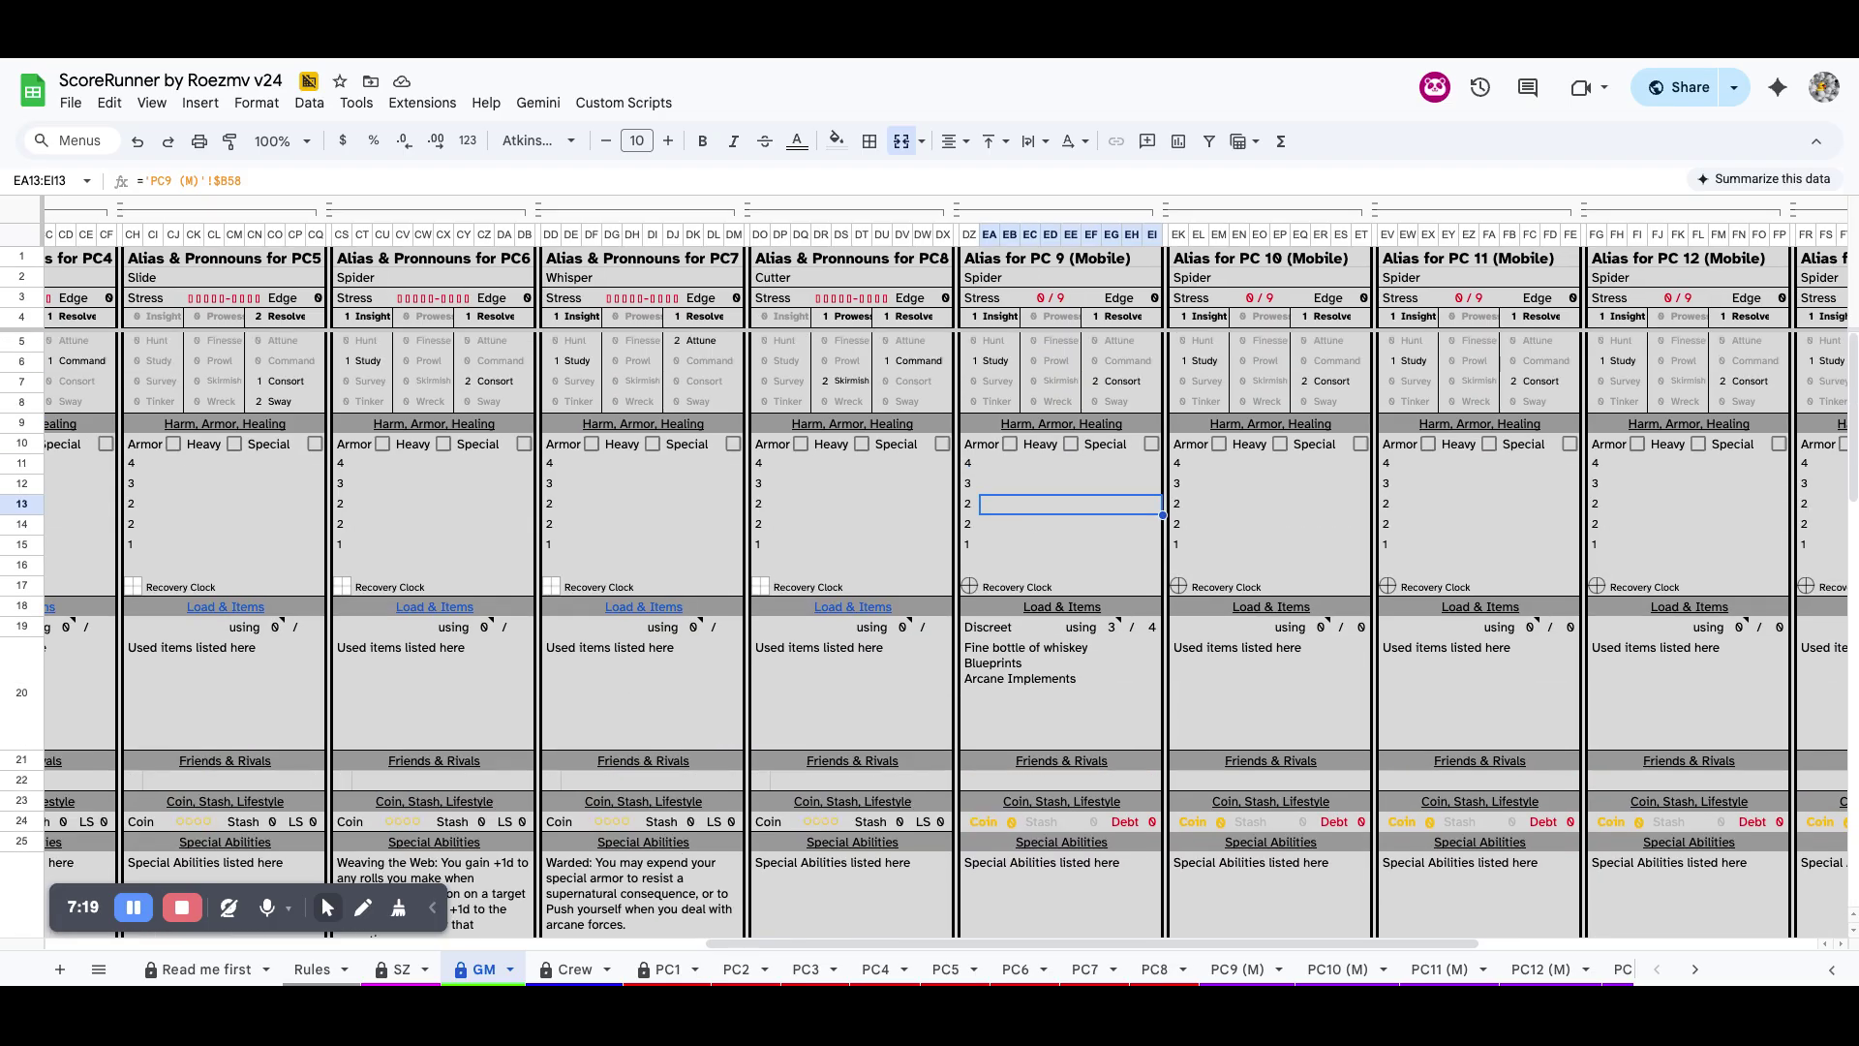
scroll(930, 630, right, 4)
scroll(930, 581, left, 20)
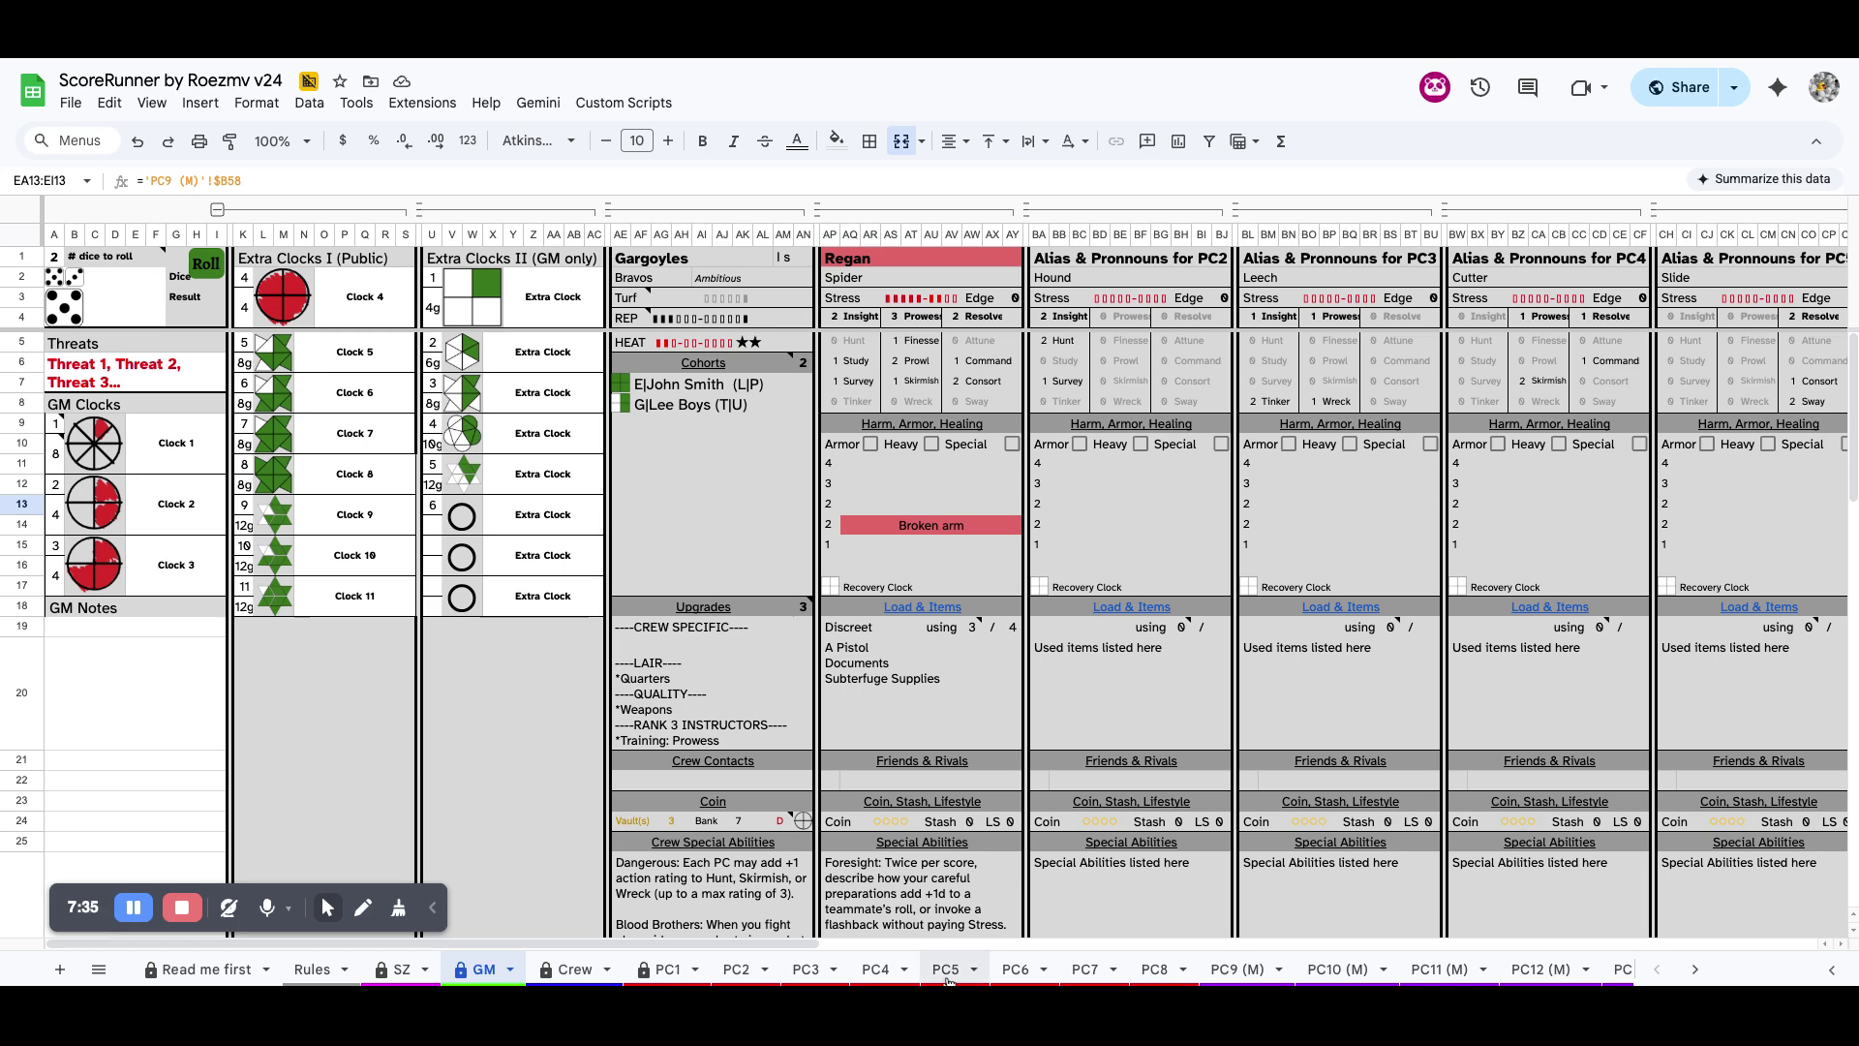
Open the Roll Log sheet to view the recorded dice rolls
scroll(947, 969, right, 10)
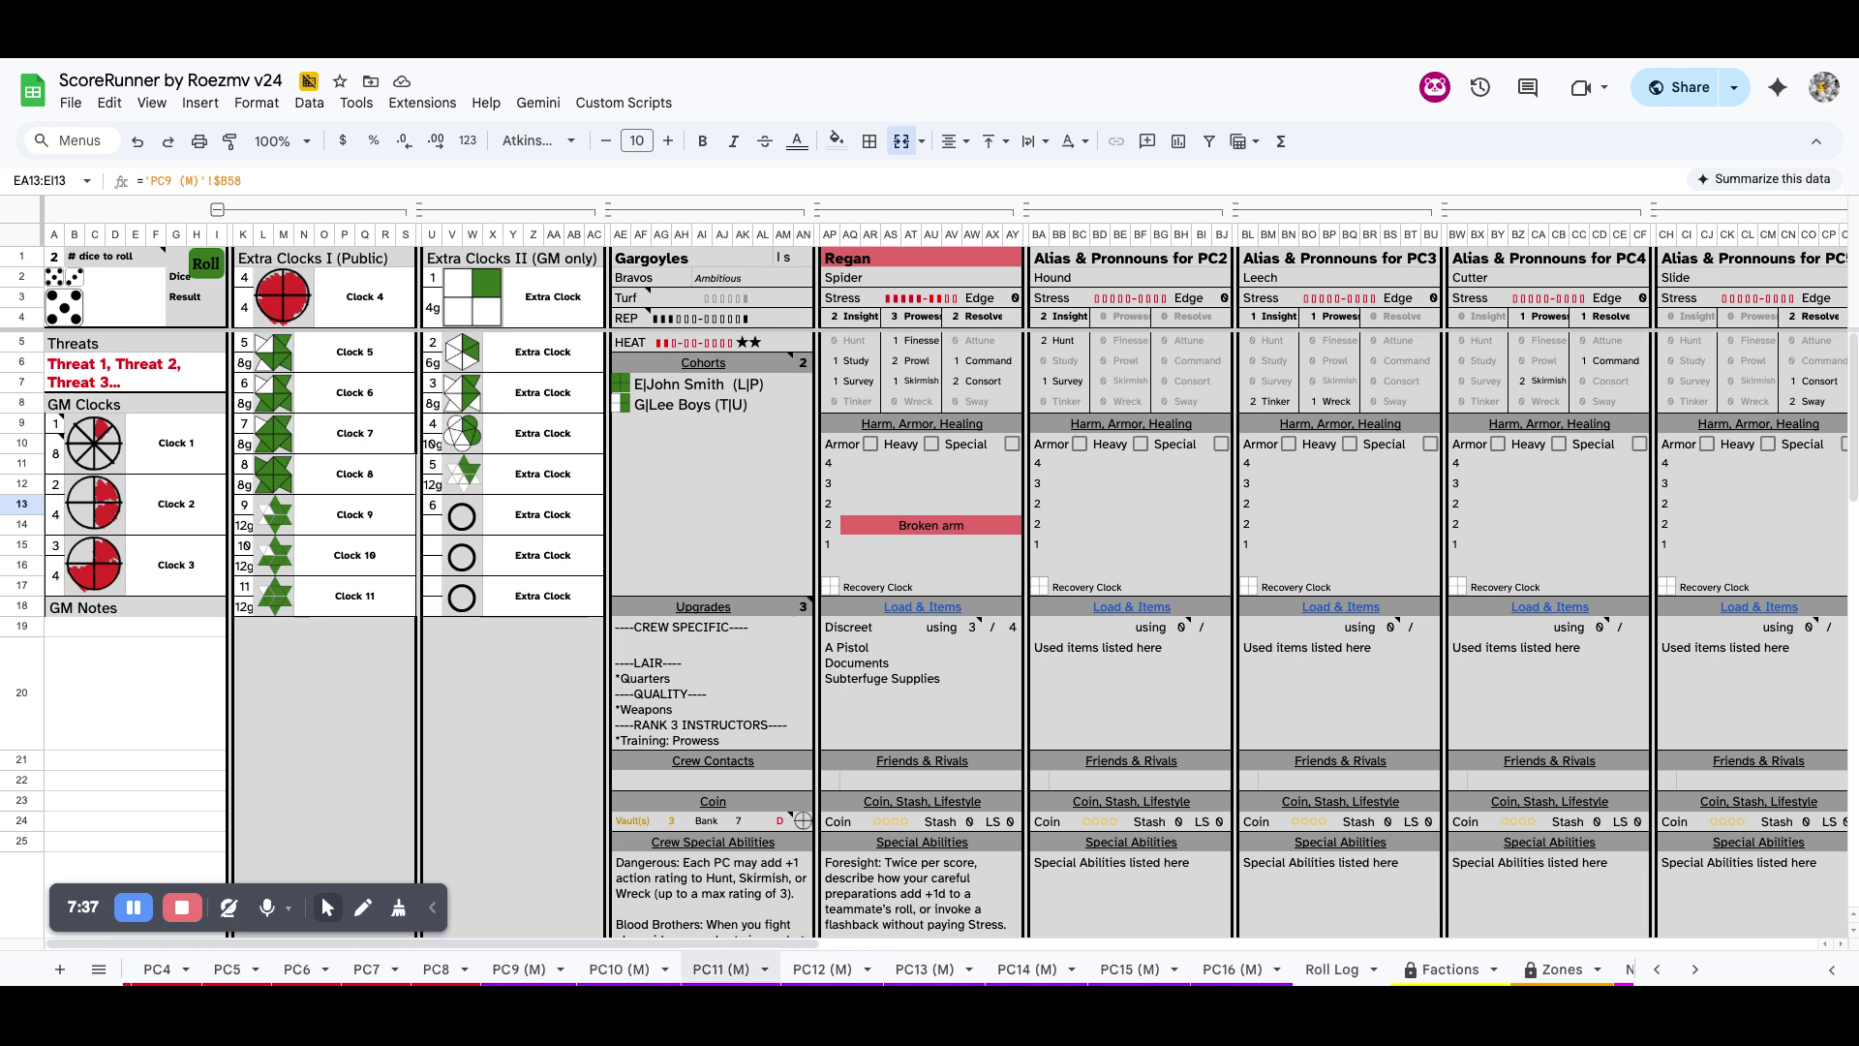
scroll(874, 969, right, 3)
click(874, 971)
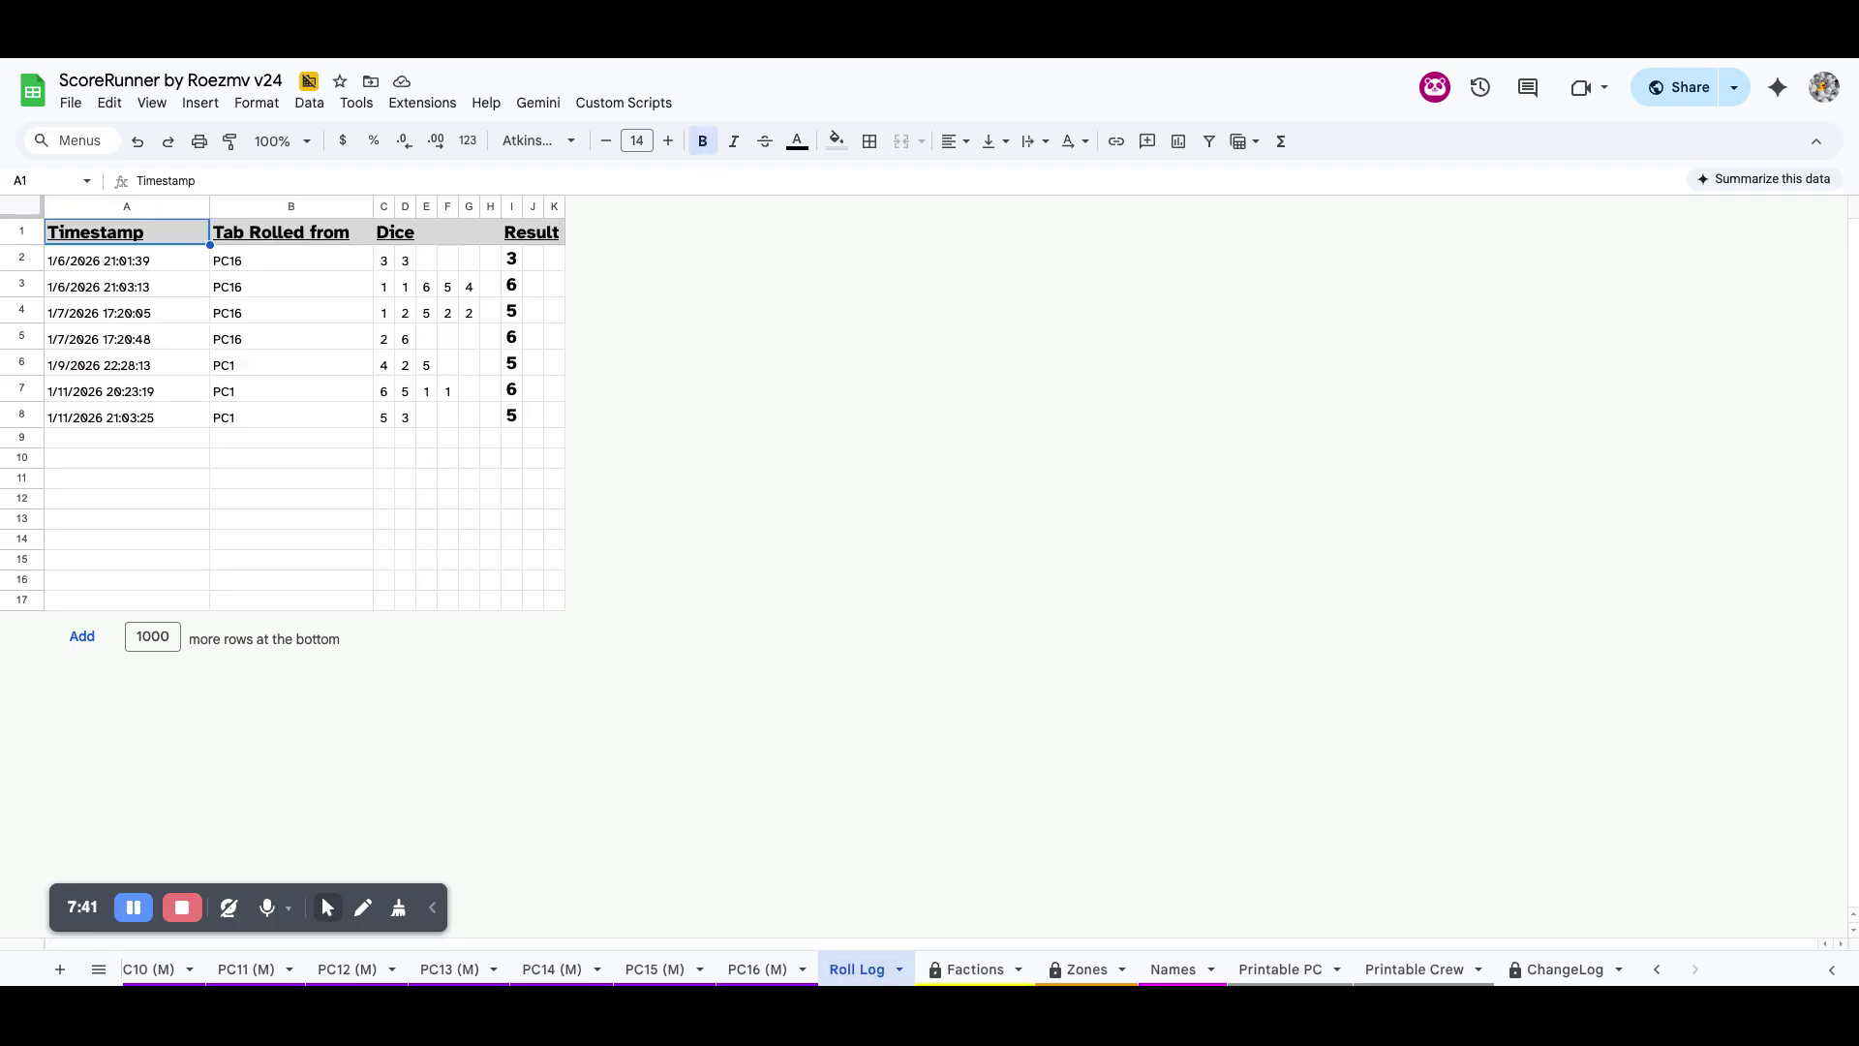
On the Factions sheet, add Billhooks as the first faction and set its status to -1 Interfering
click(955, 976)
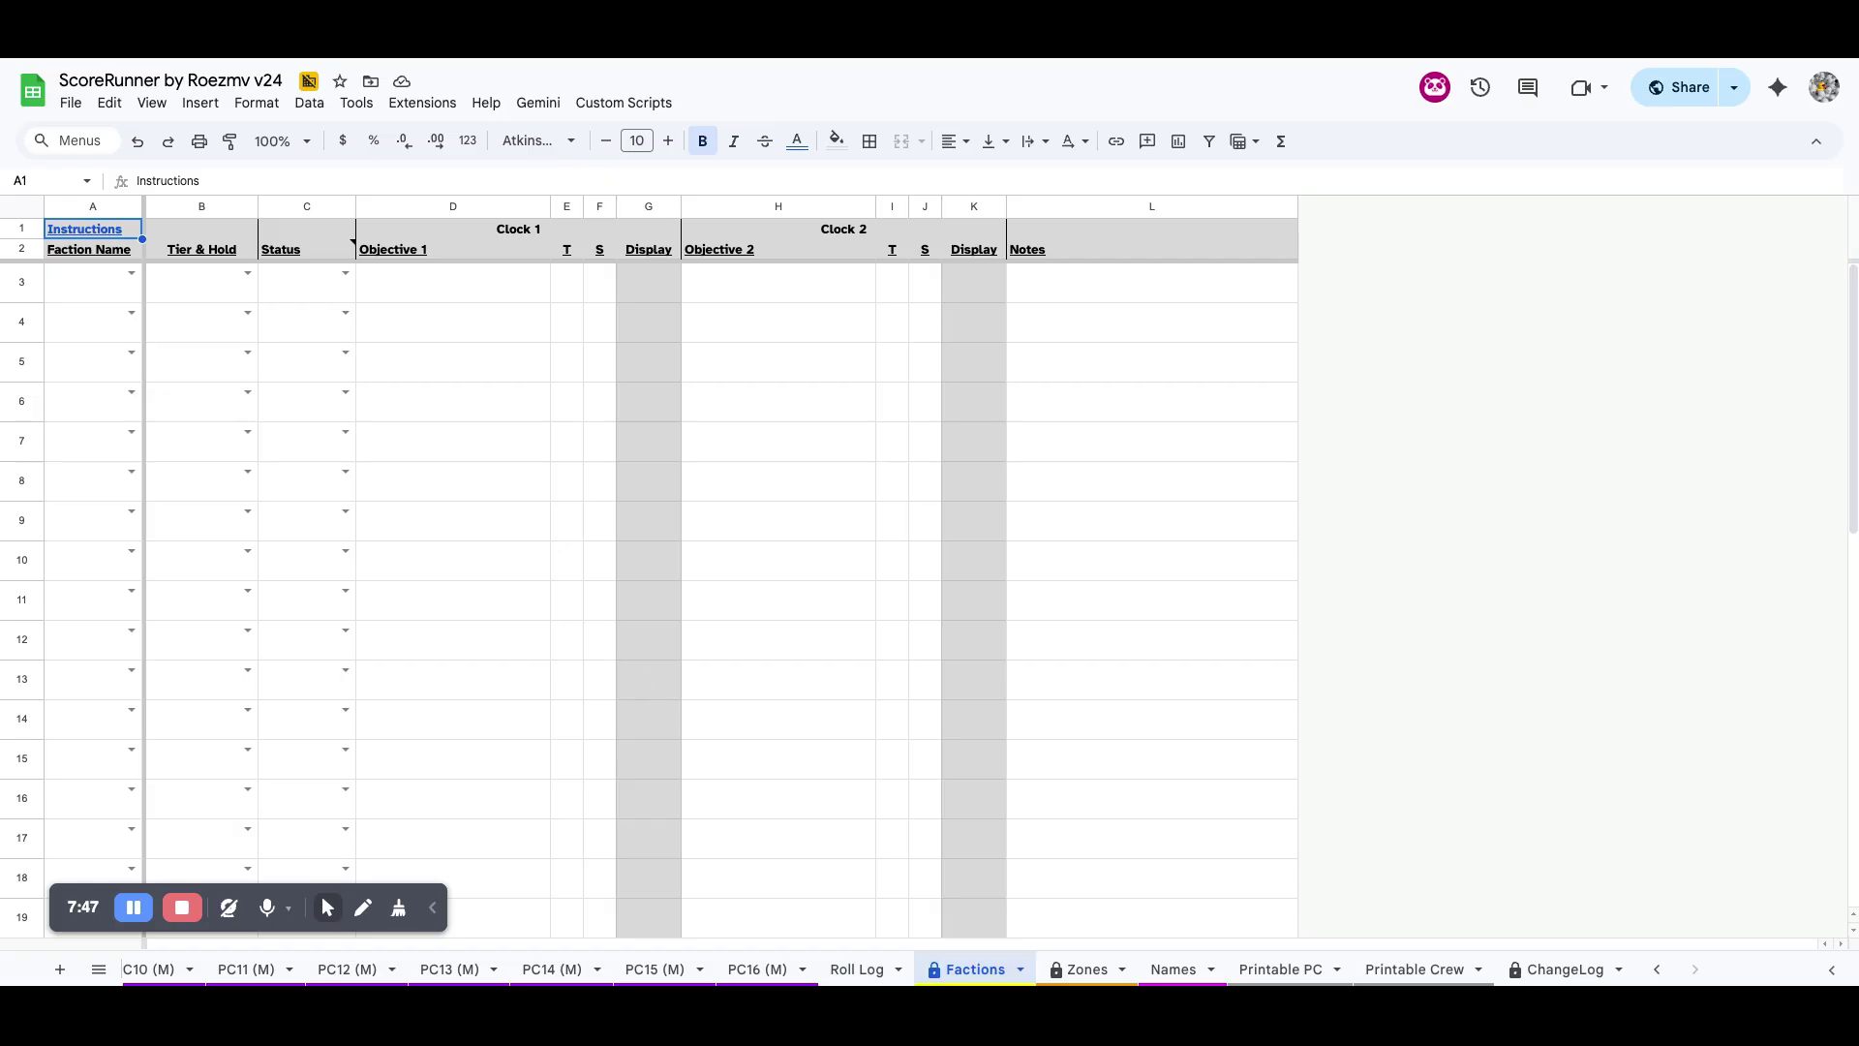
click(129, 280)
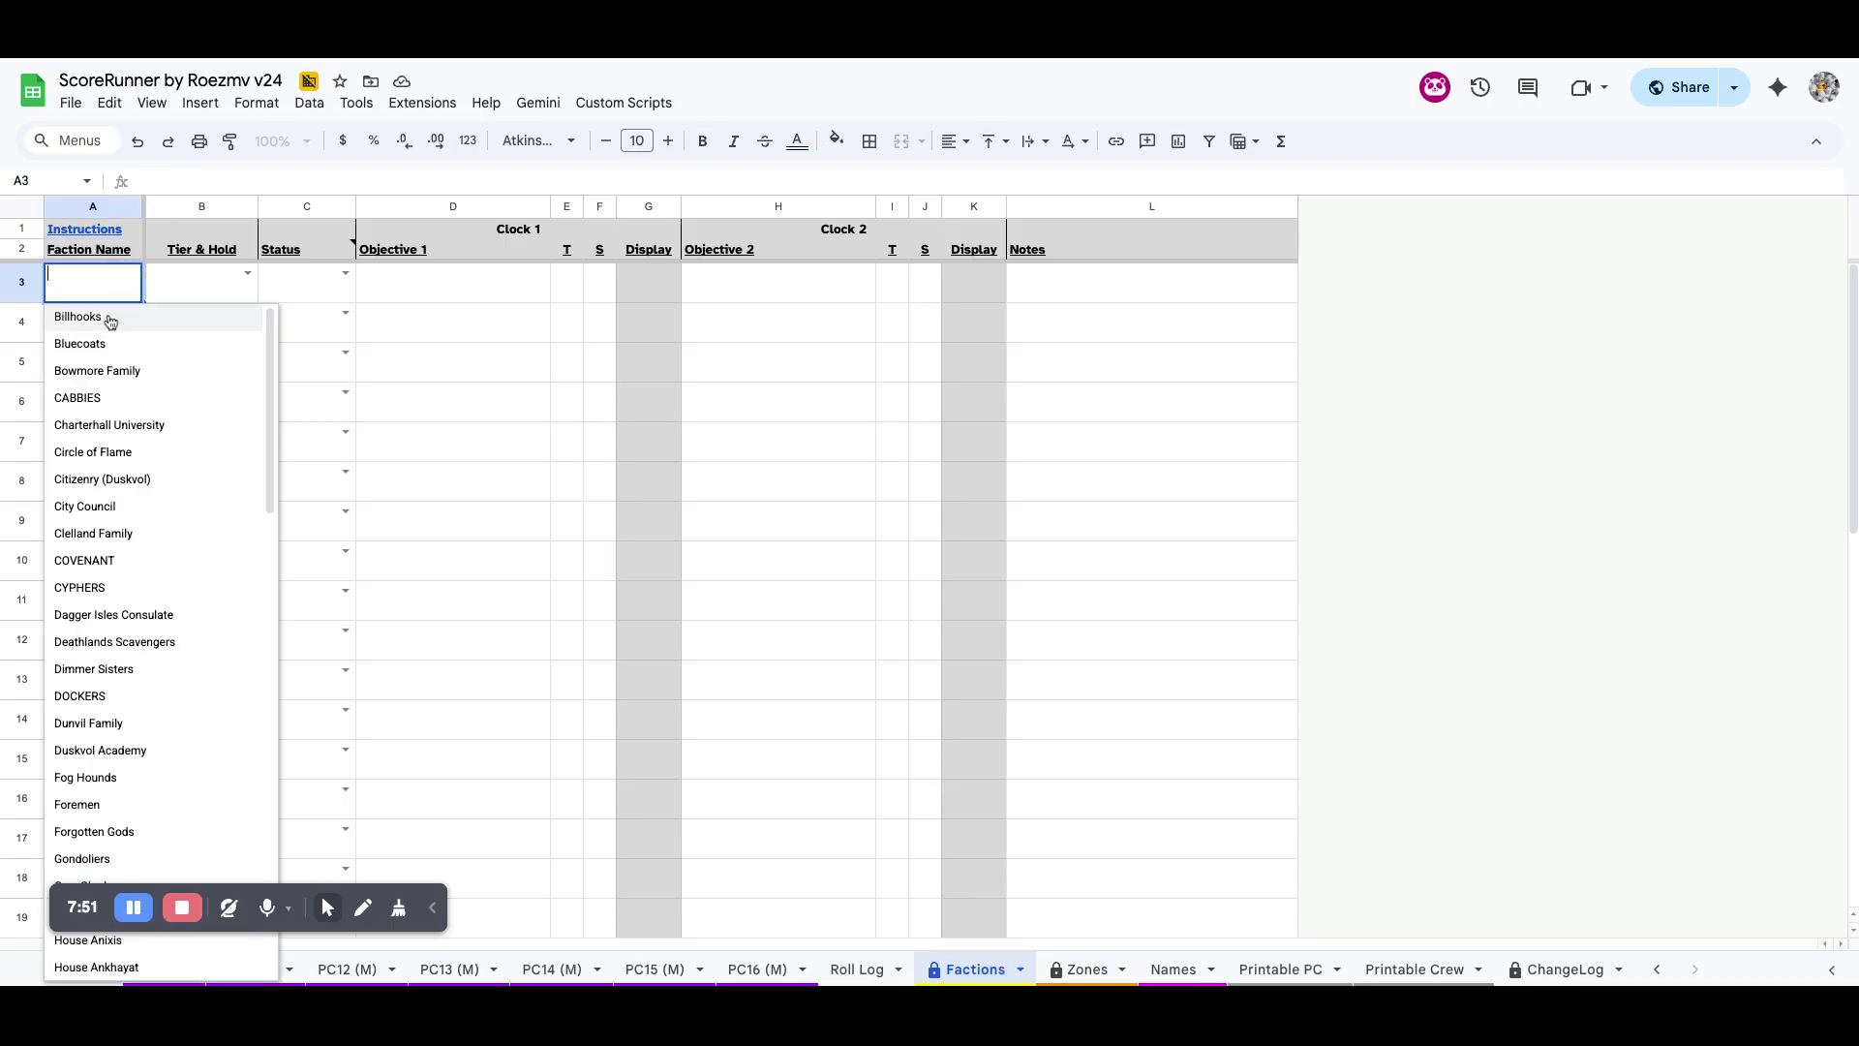
click(108, 317)
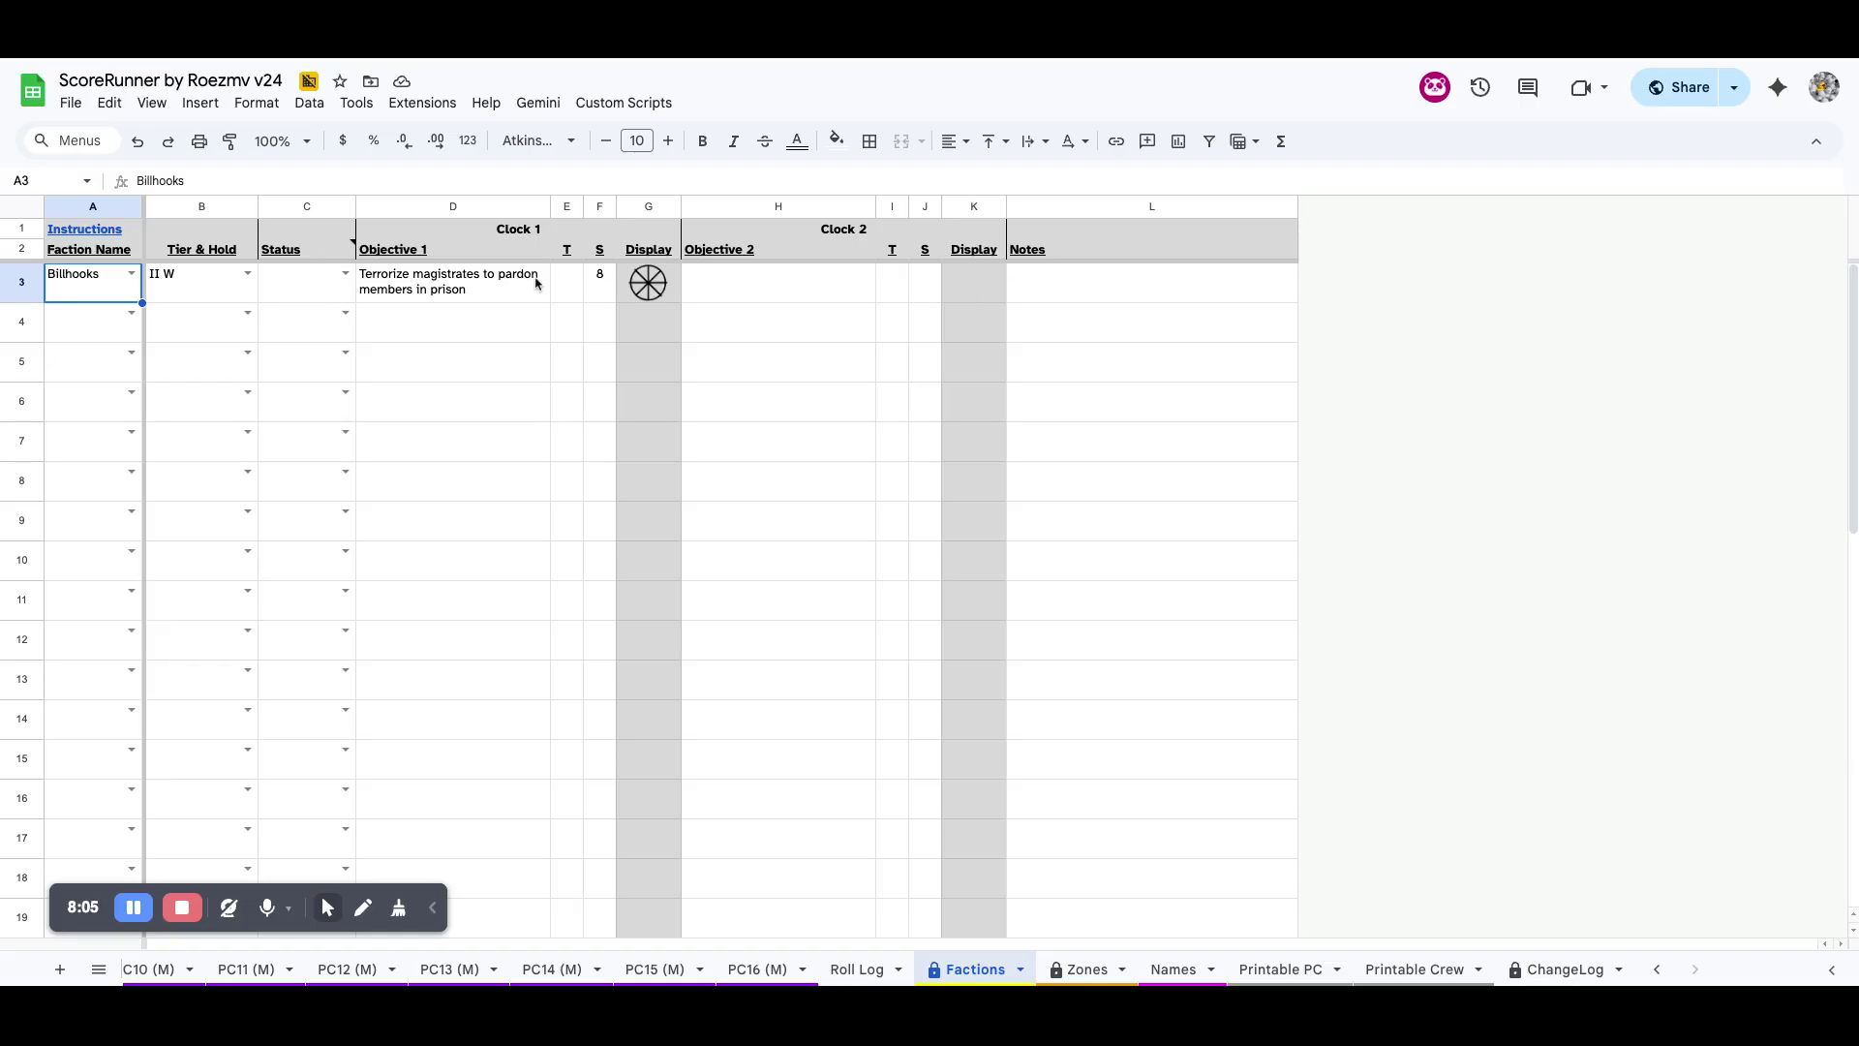
click(345, 275)
click(323, 369)
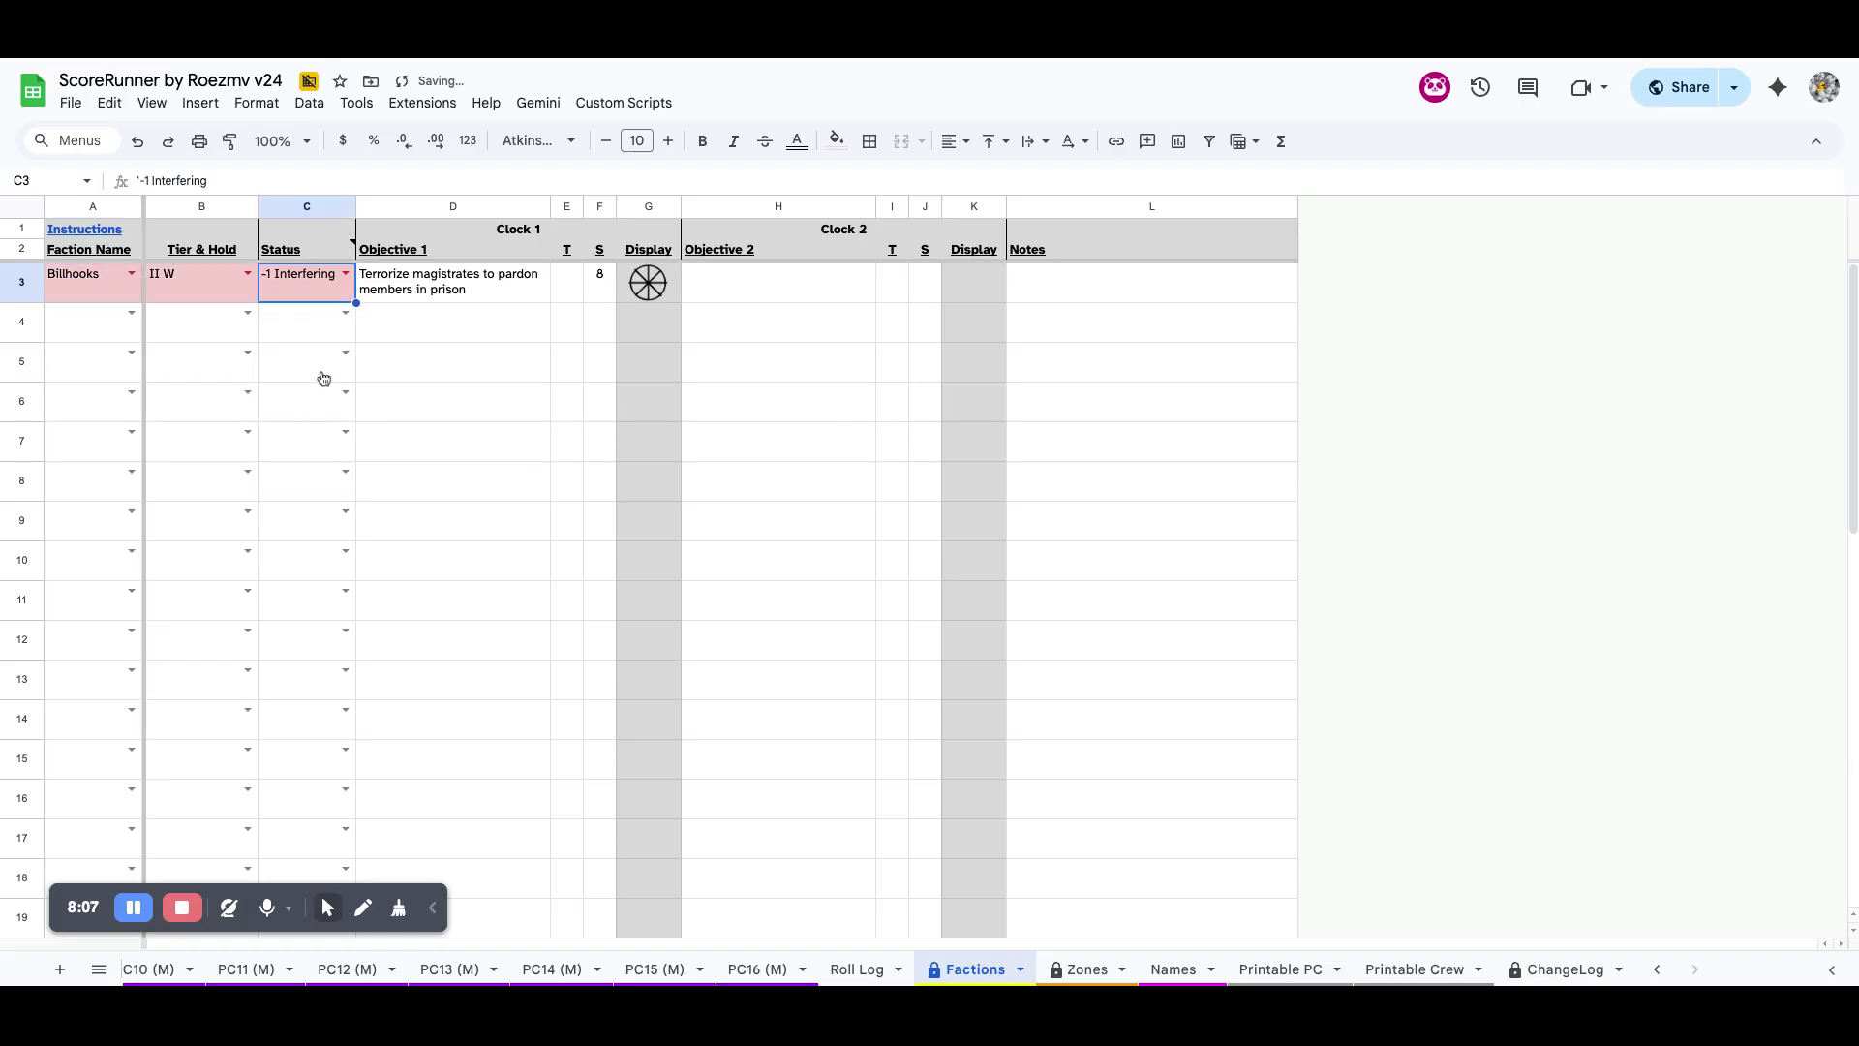
Set the ticks on the Billhooks' first objective clock to 3
click(564, 299)
text(3)
key(Tab)
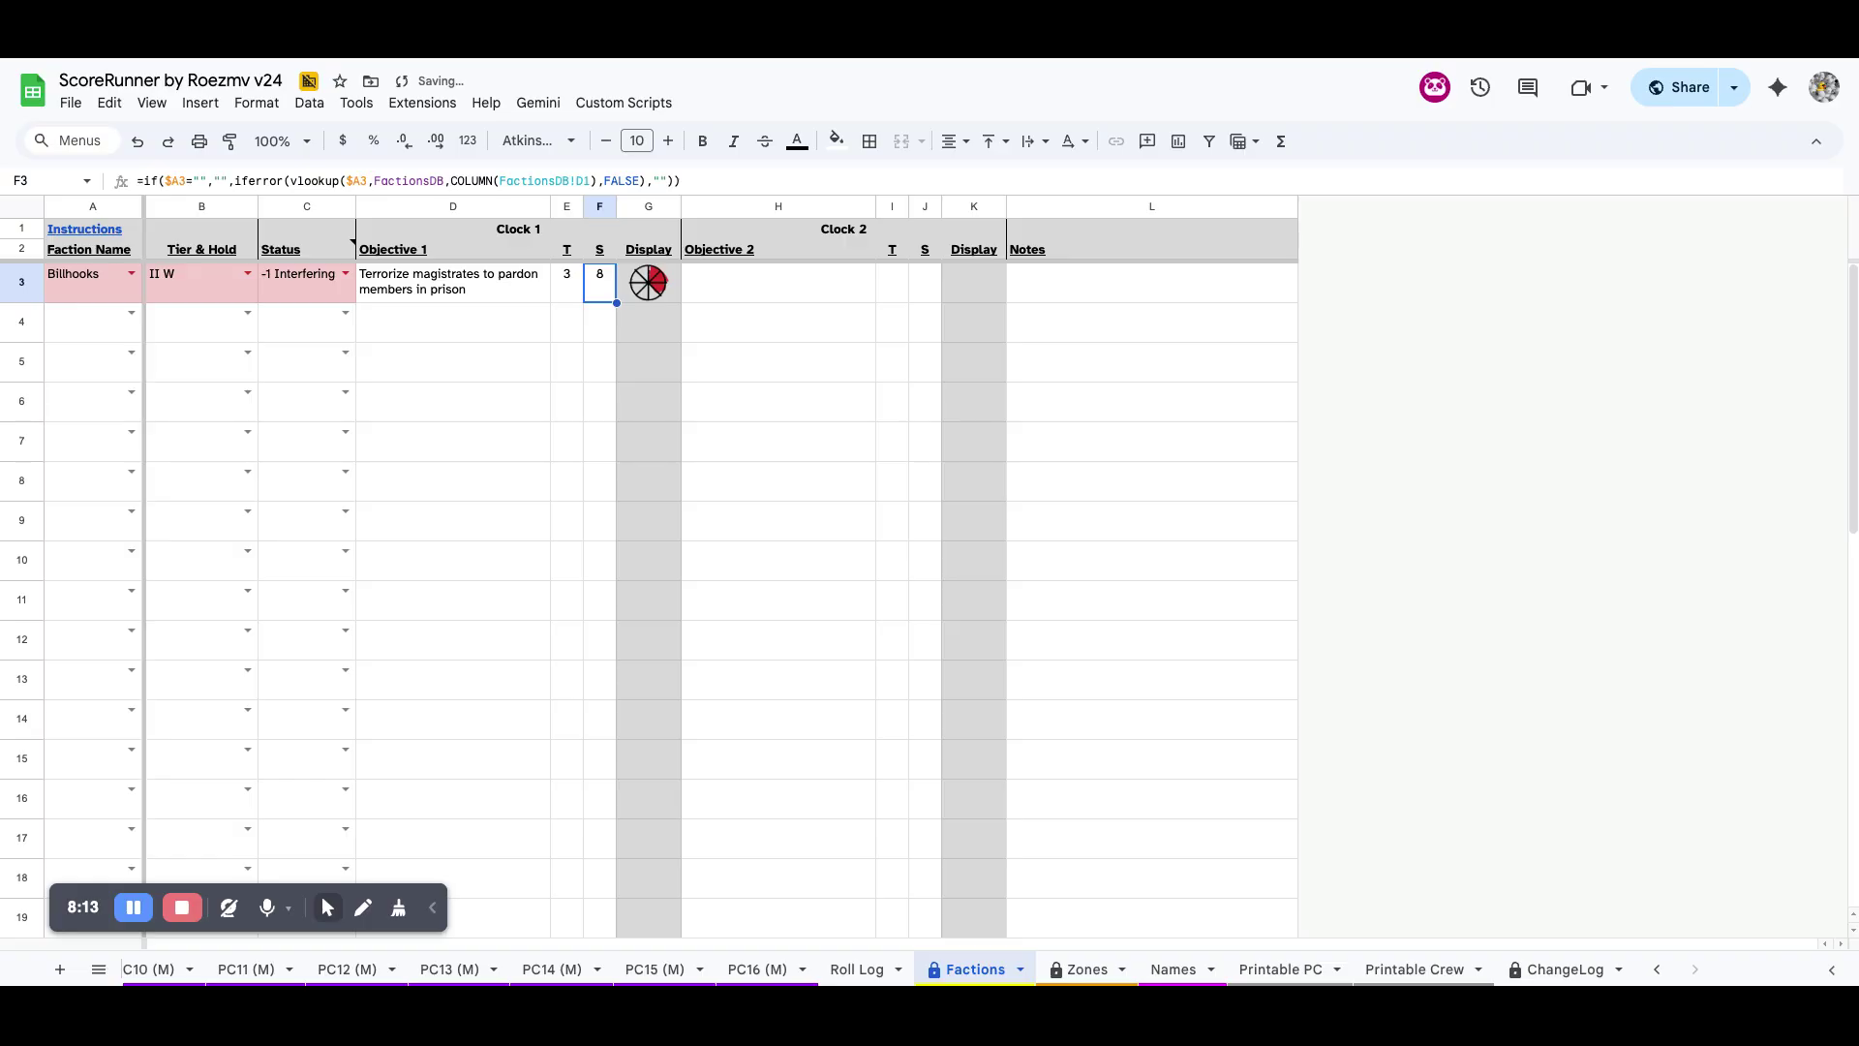
Enter Magpies as a custom faction name in the row below Billhooks
key(Left)
key(Left)
key(Left)
key(Left)
key(Left)
key(Down)
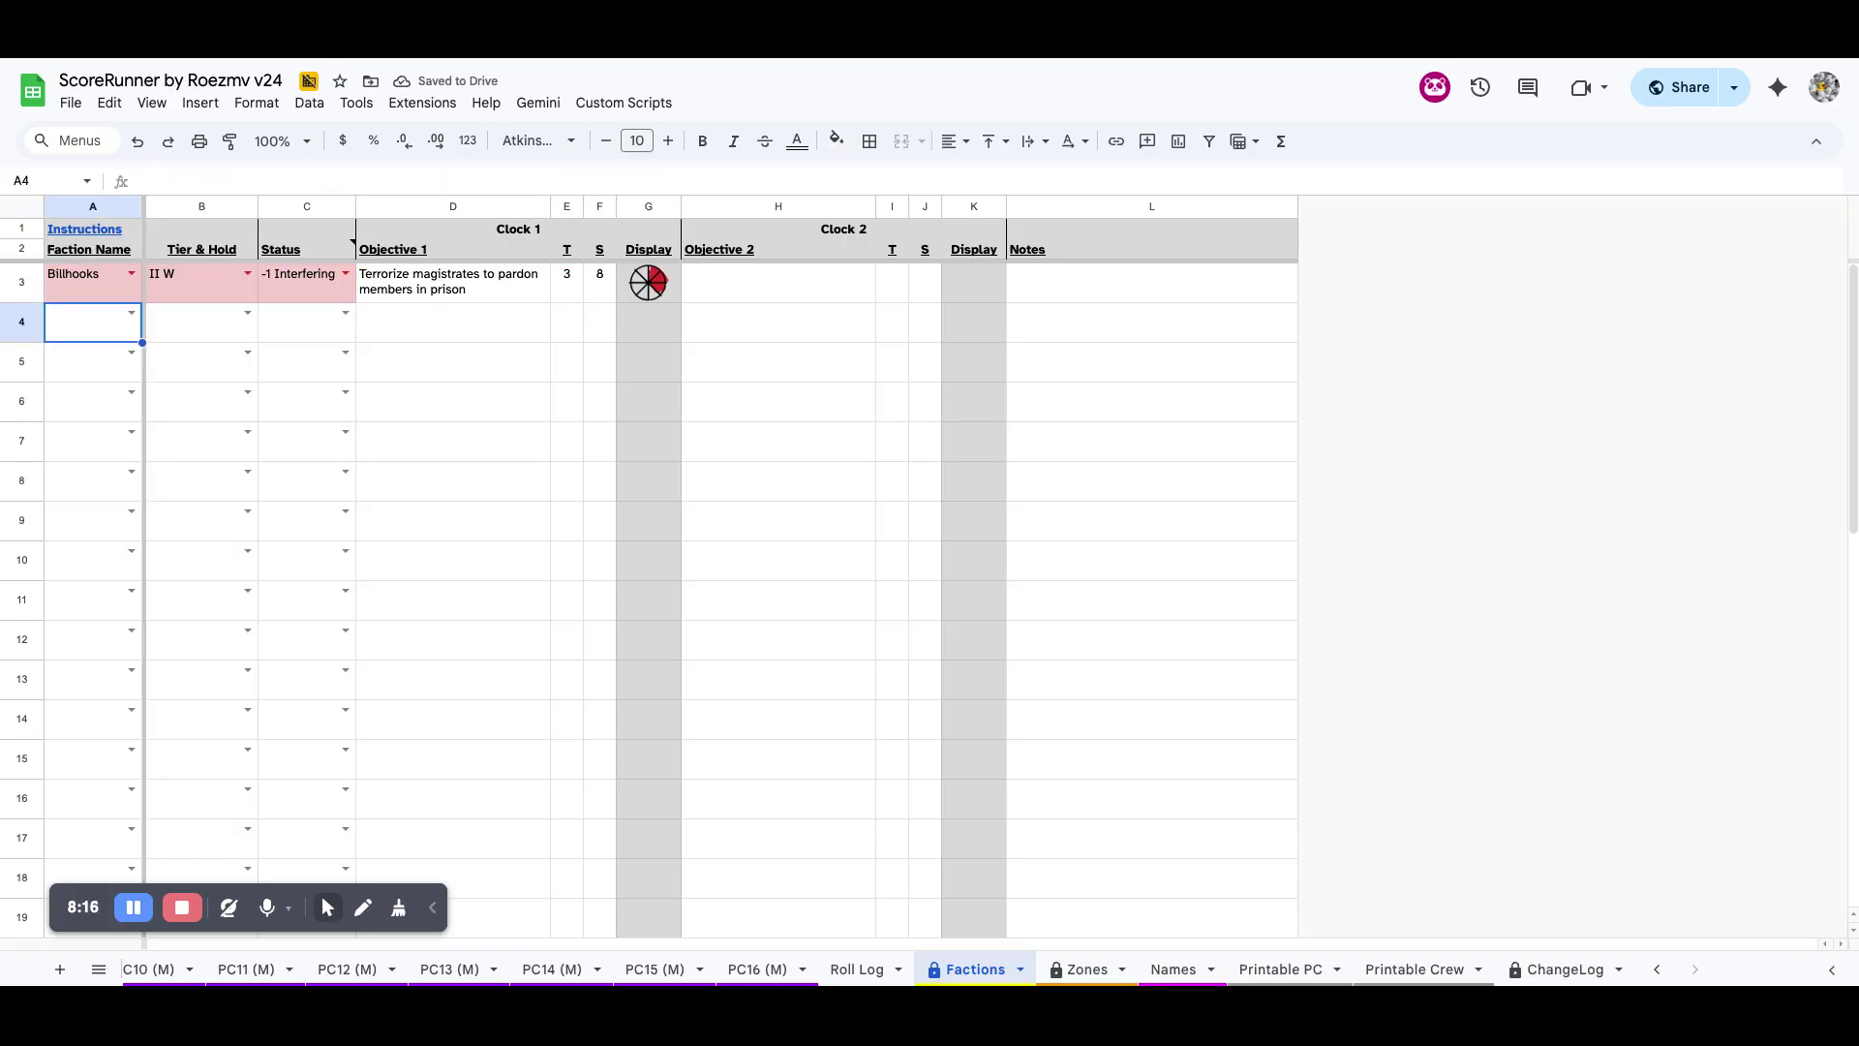
text(Magpies)
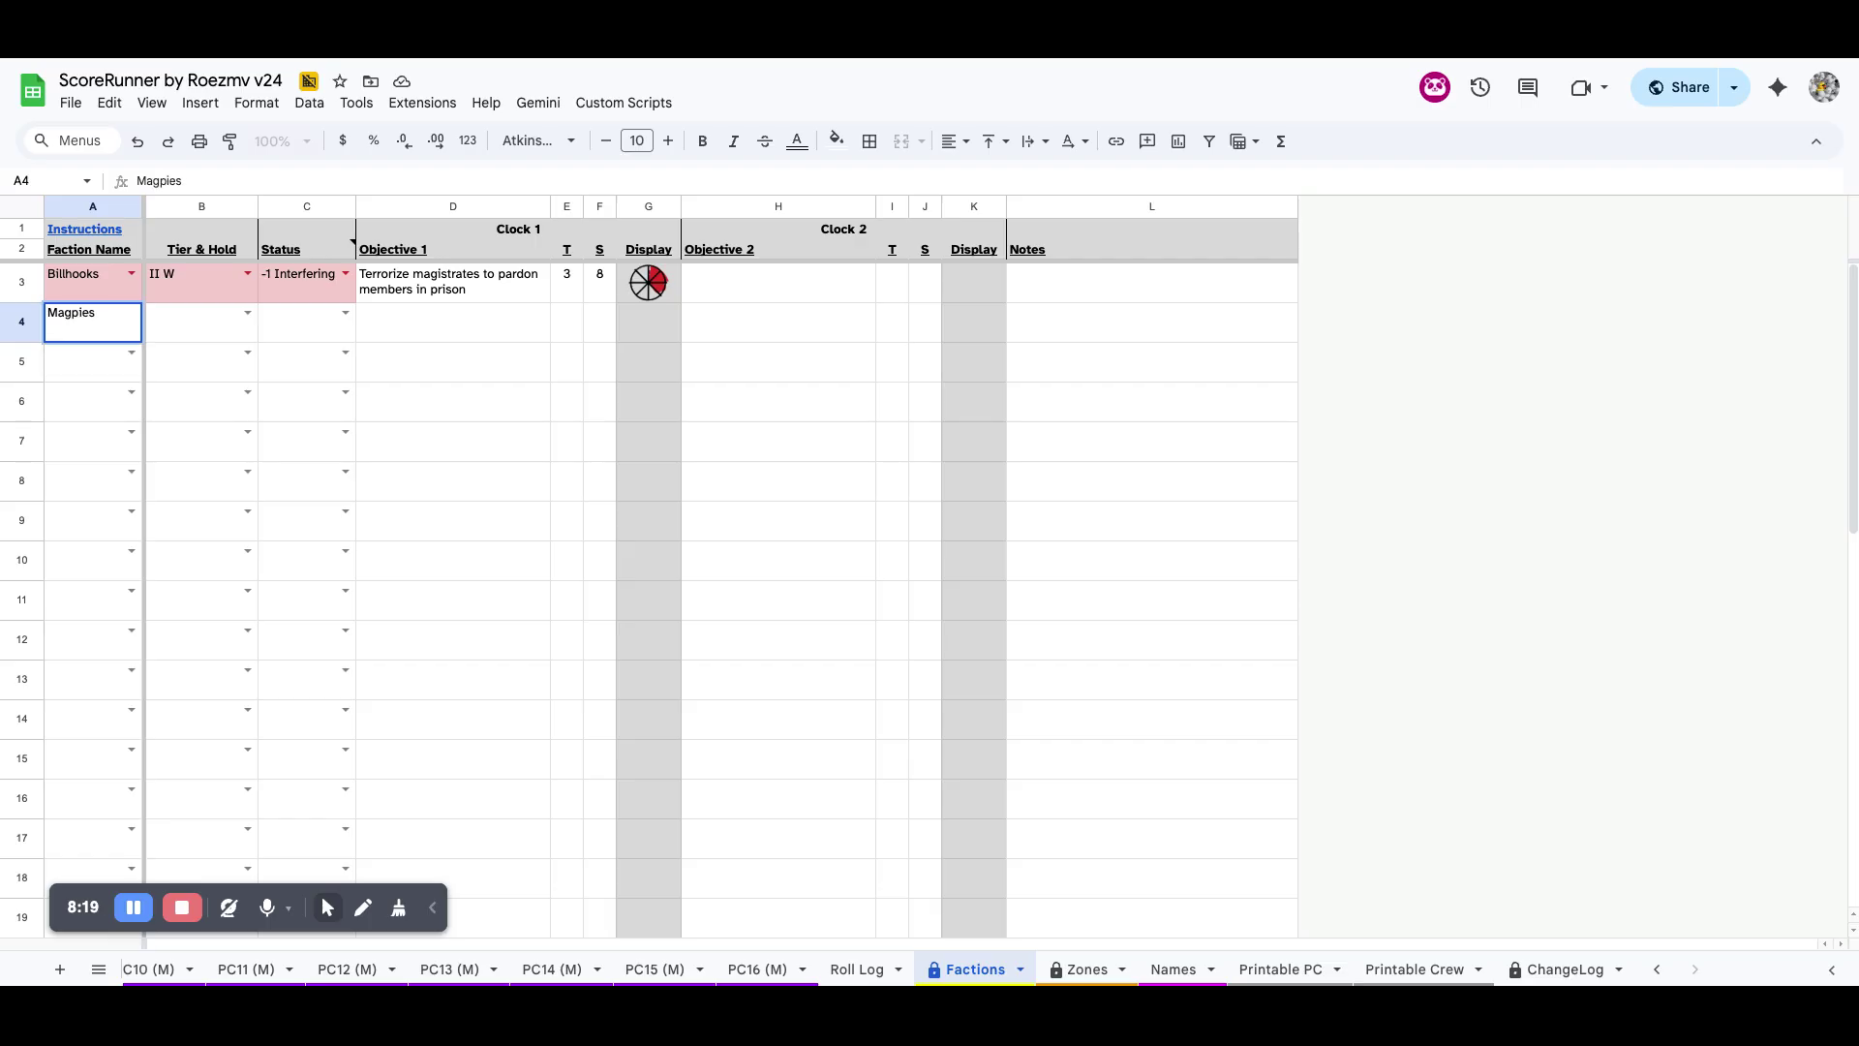
key(Tab)
key(Left)
key(Tab)
key(Left)
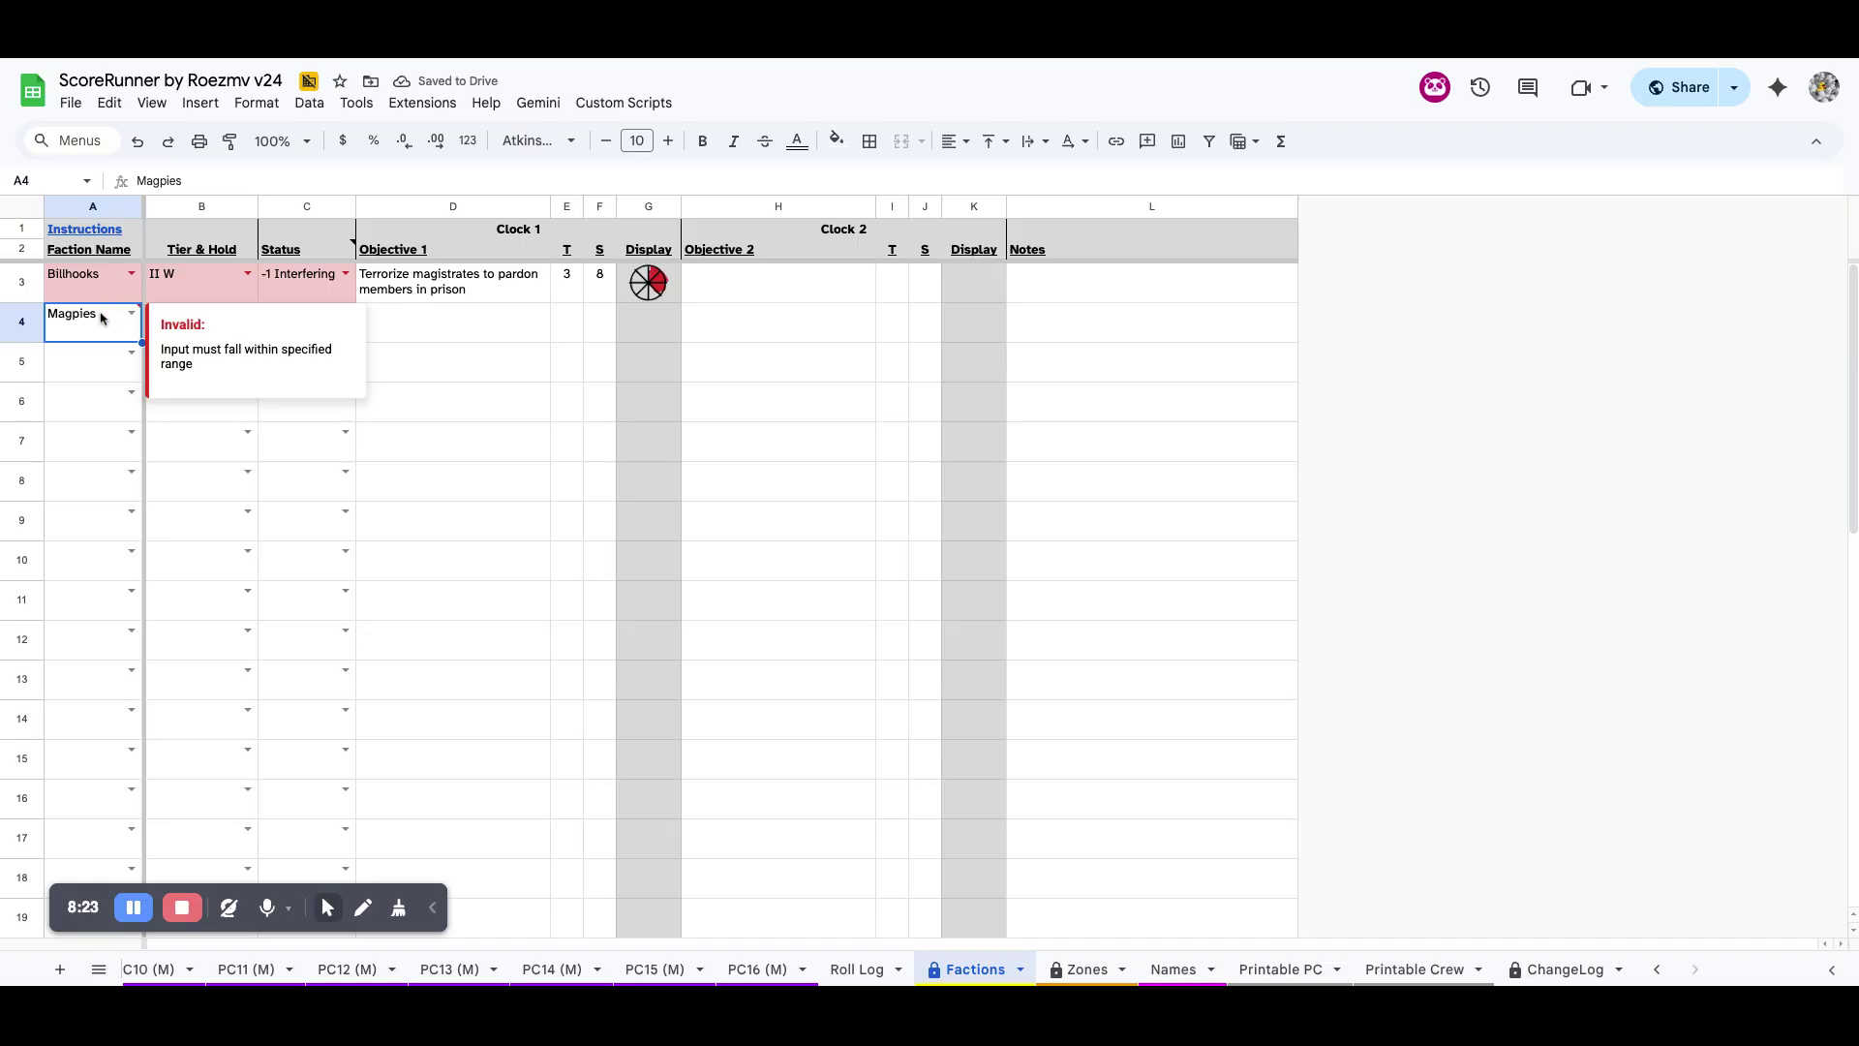
Check the list of preset factions without replacing the Magpies entry, and set the Magpies' Tier & Hold to II w
click(131, 314)
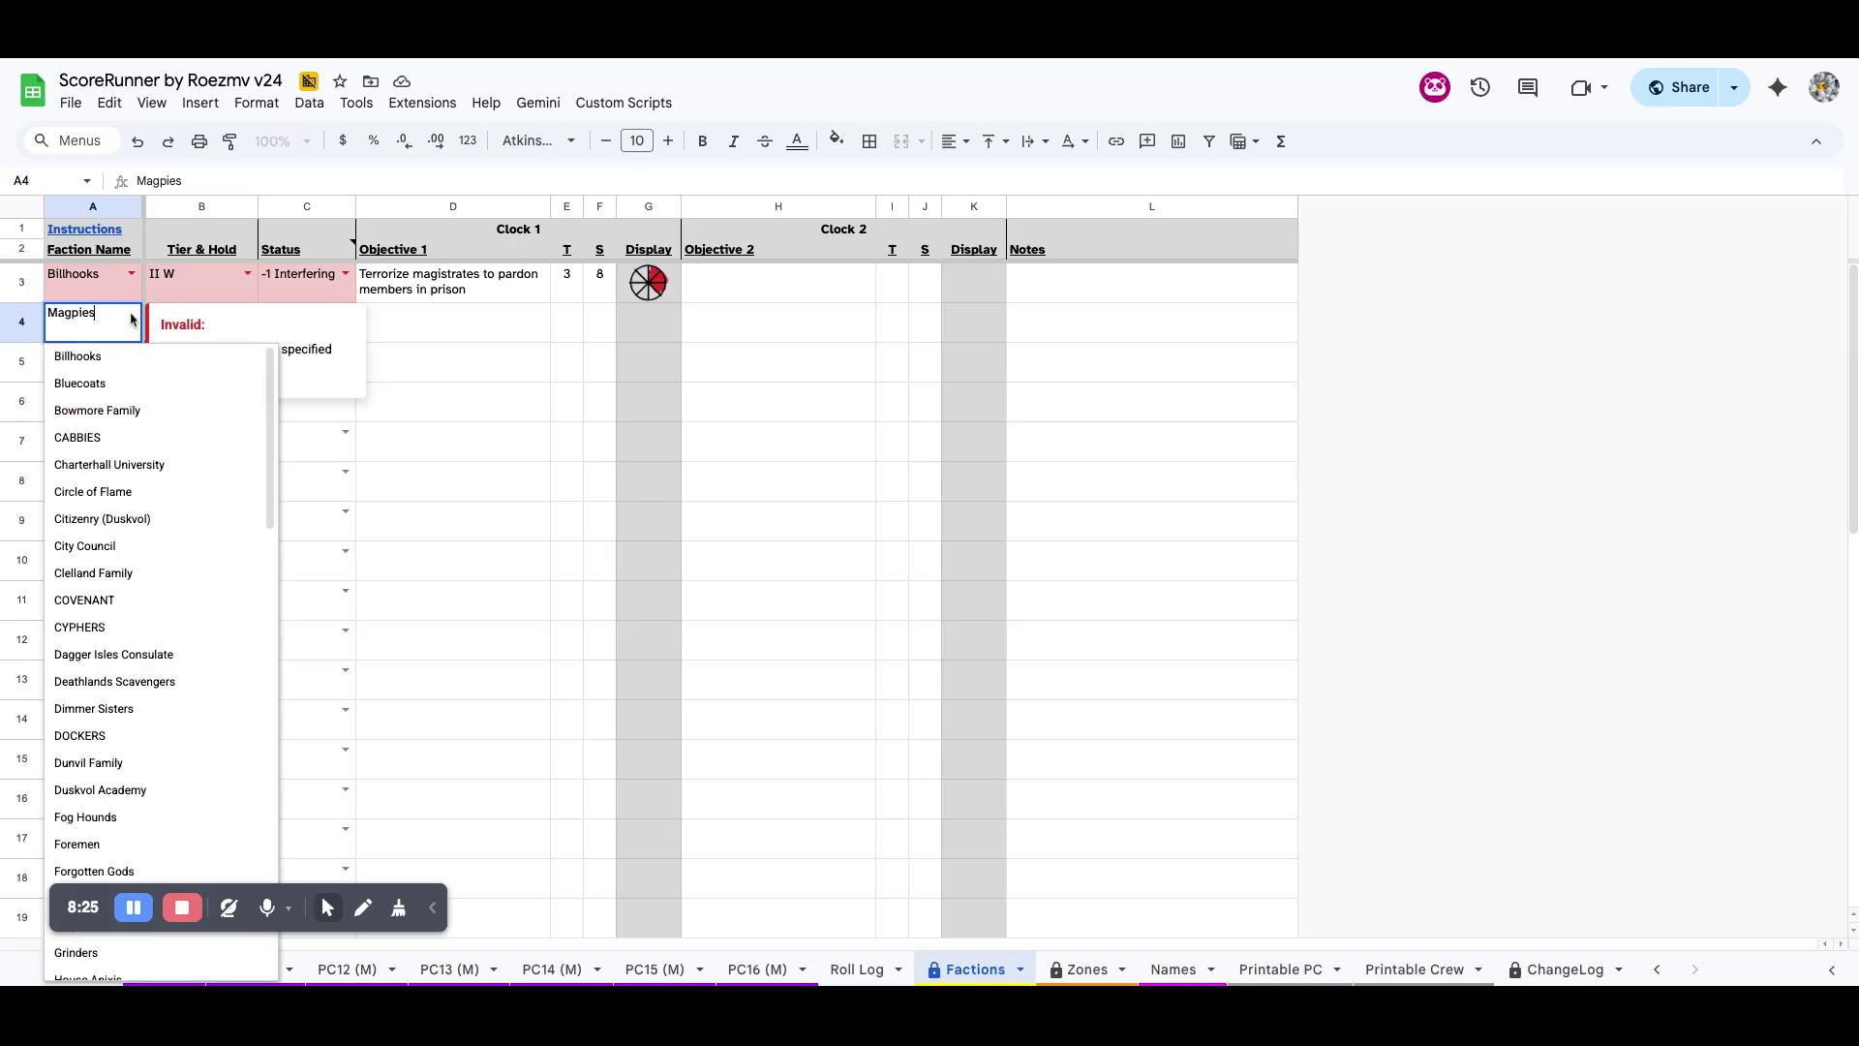
click(468, 368)
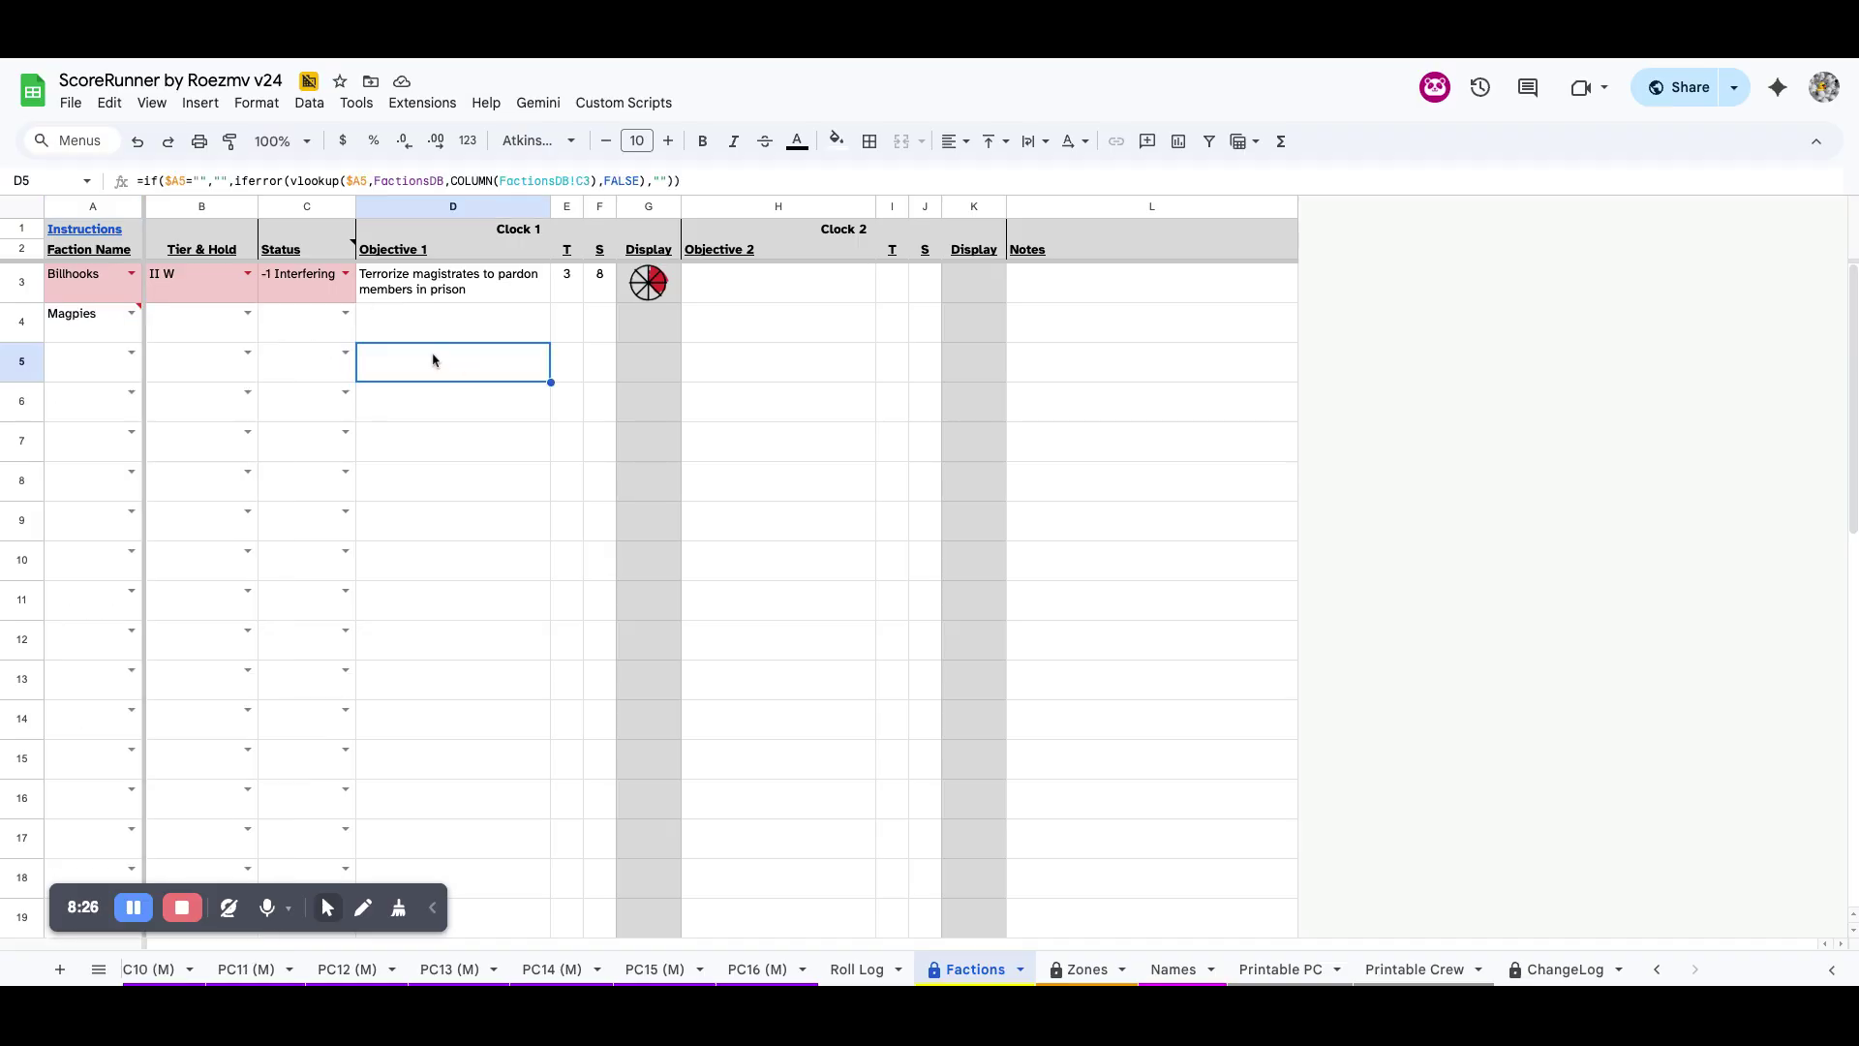
click(247, 314)
click(223, 441)
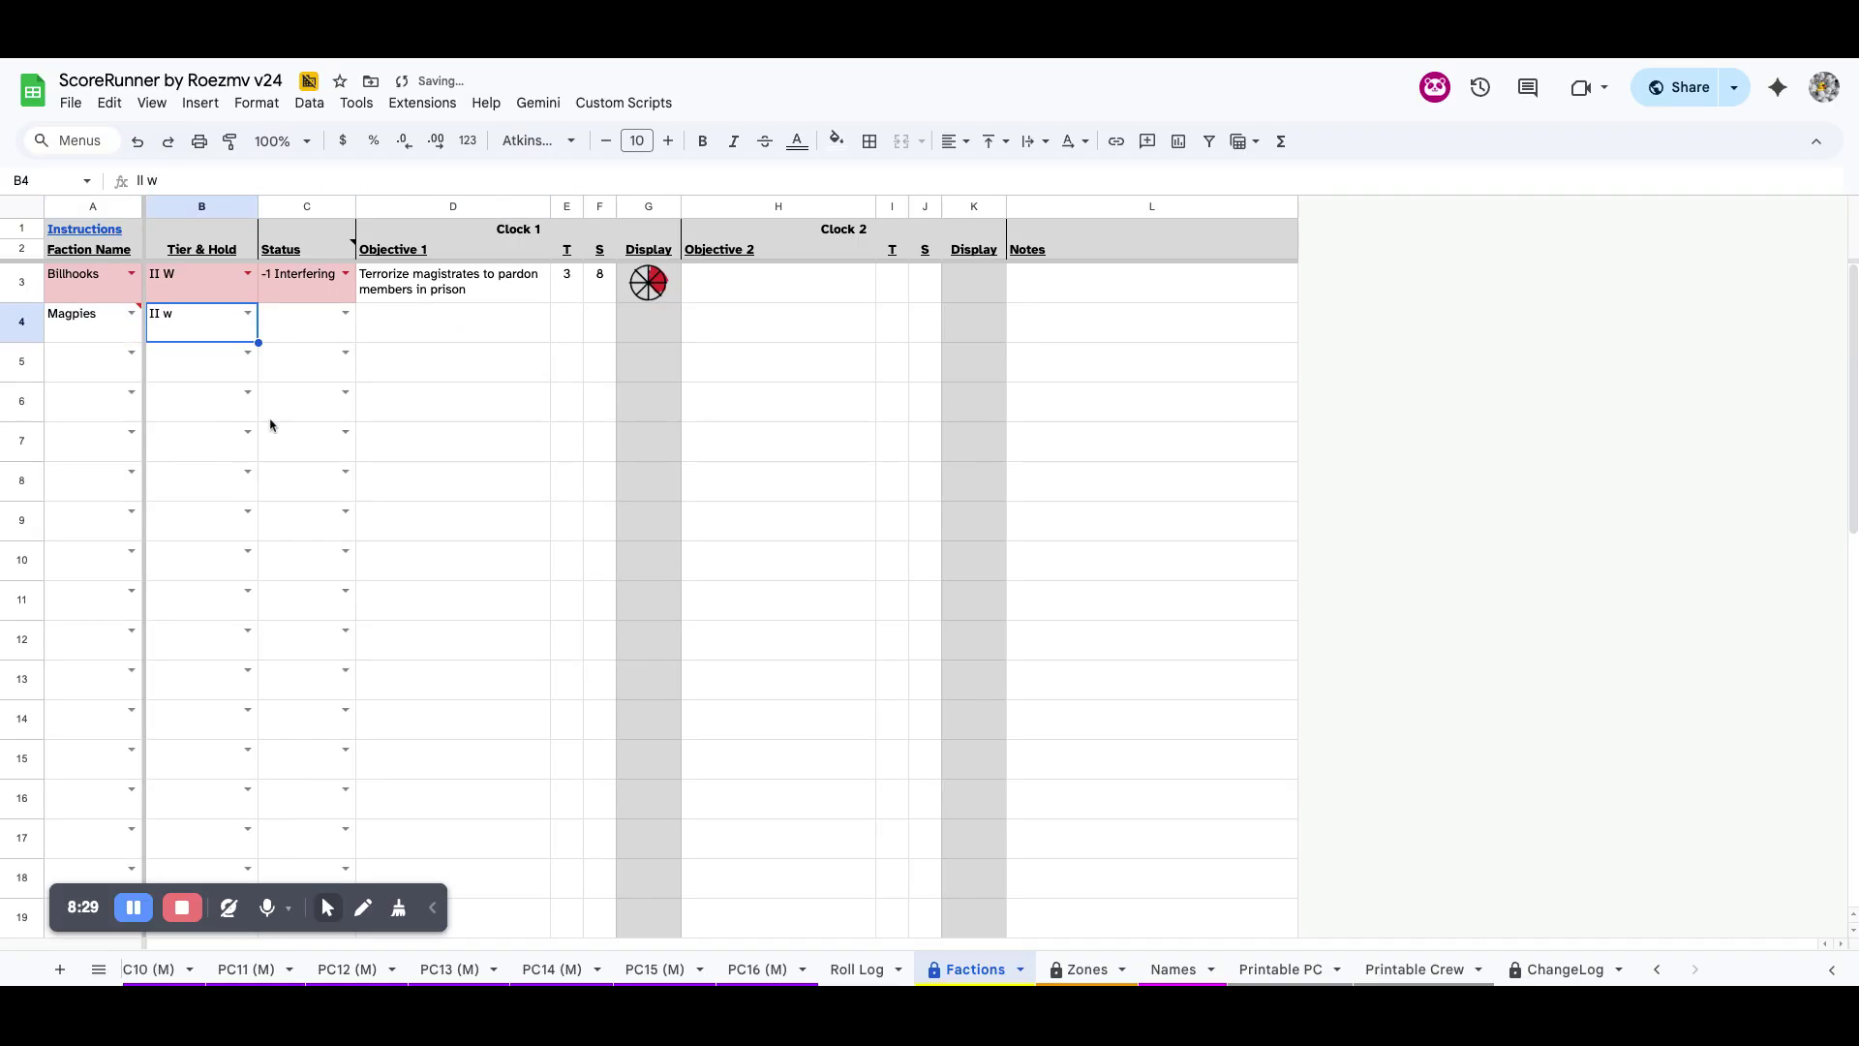
Set the Magpies' status to 0 Neutral
click(351, 331)
click(347, 315)
click(319, 440)
Enter "Defeat a demon" as the Magpies' first objective, with a clock of 0 ticks and 12 segments
click(529, 341)
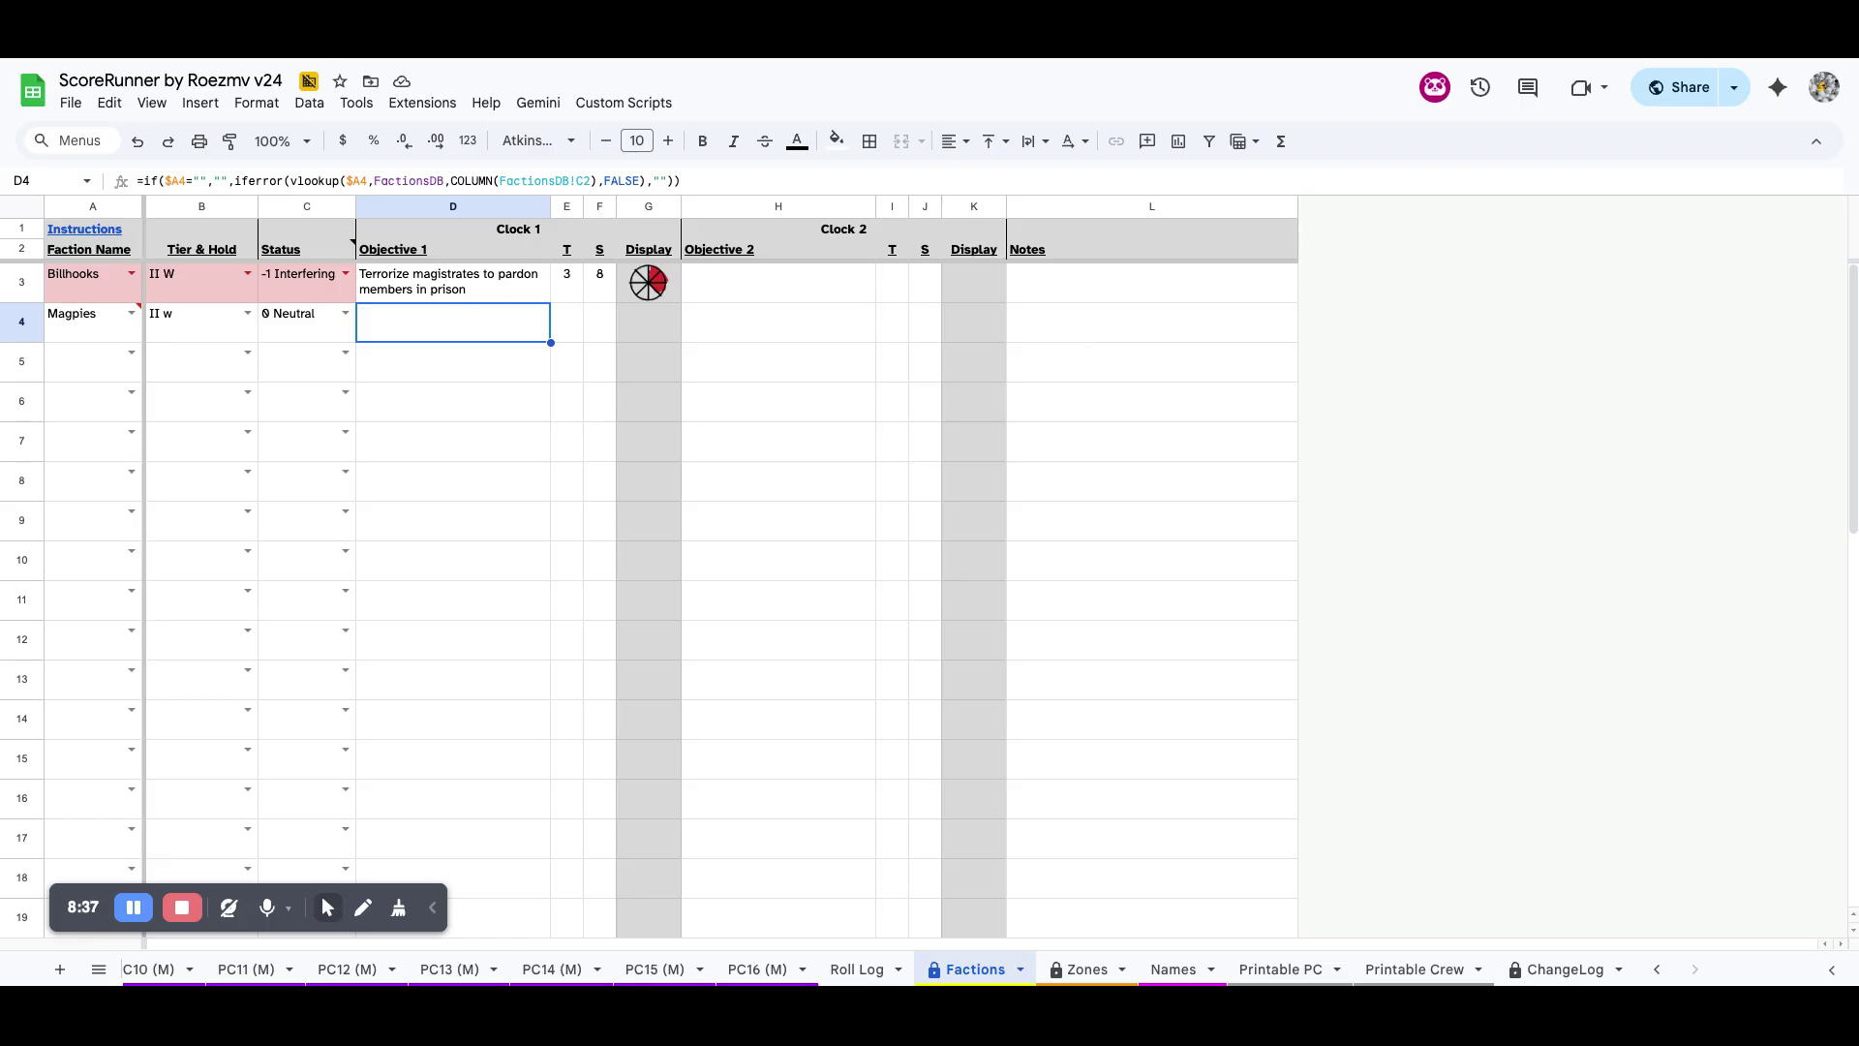
text(D)
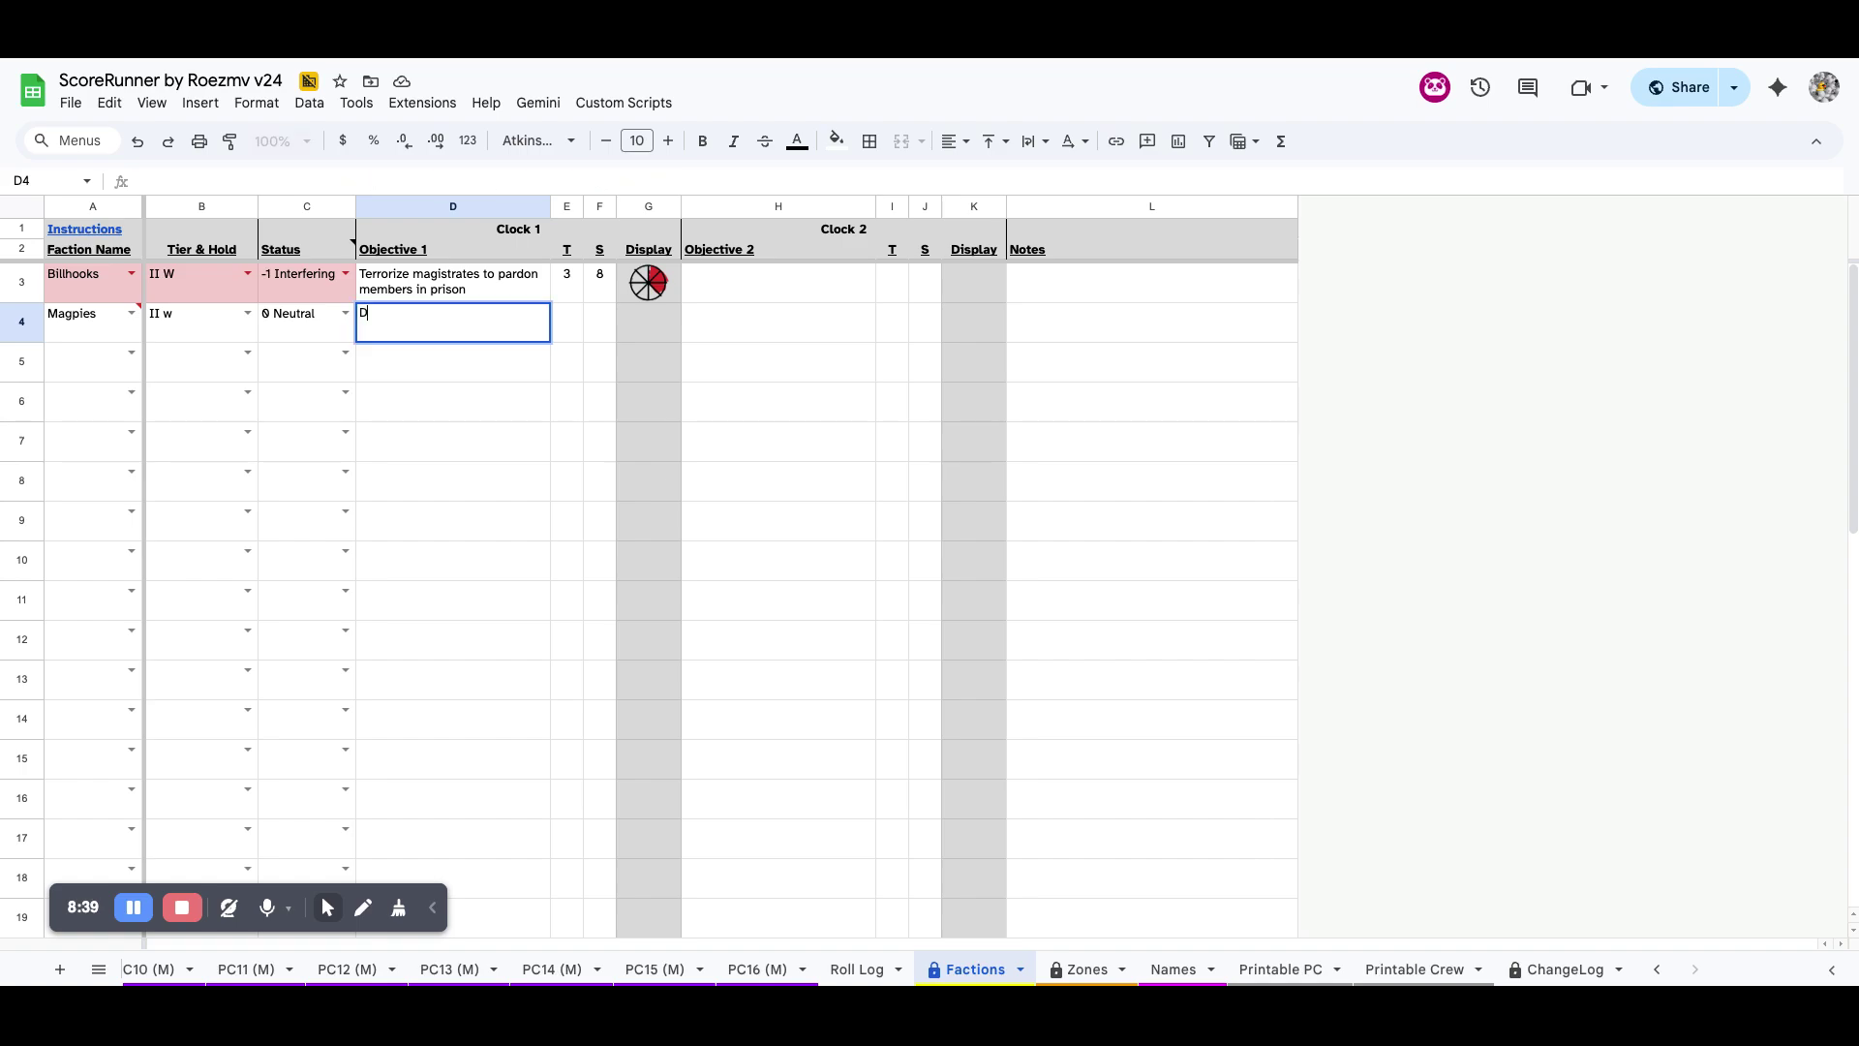
text(efeat a demon)
key(Tab)
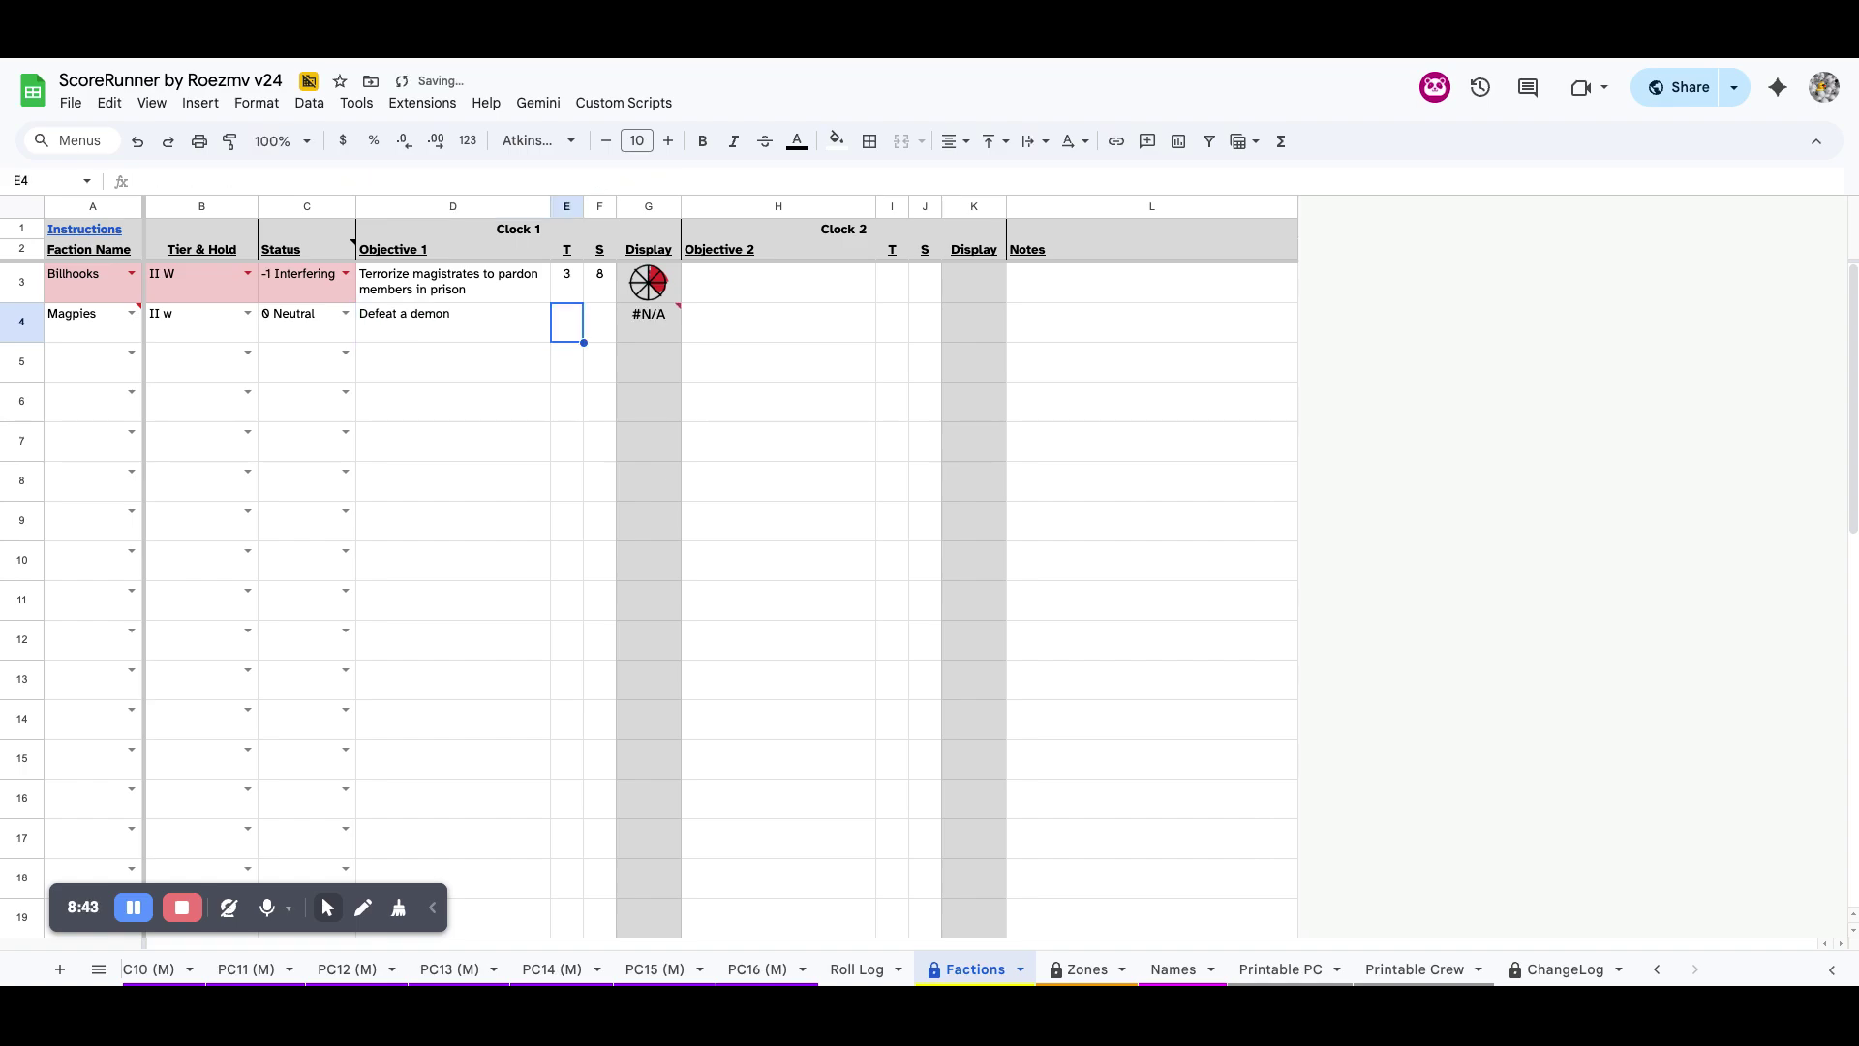
key(Left)
key(Right)
text(0)
key(Tab)
text(12)
key(Tab)
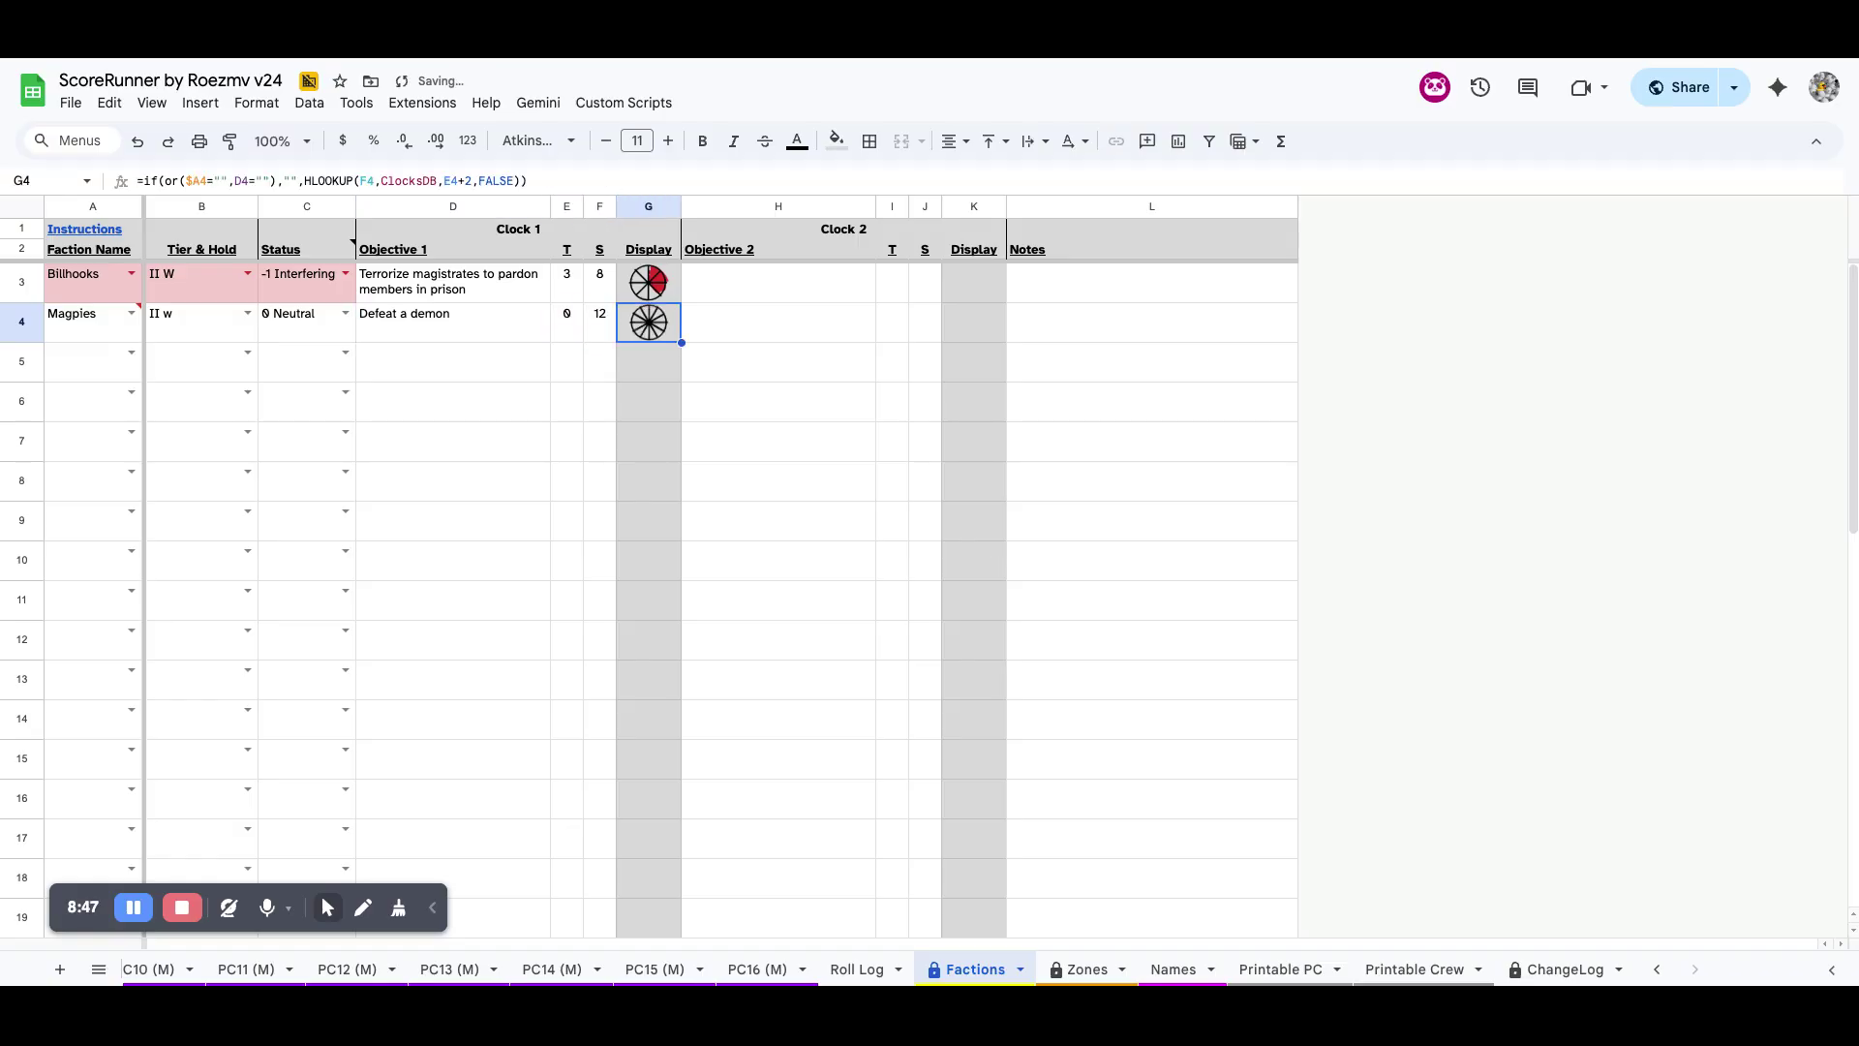
key(Tab)
key(Tab)
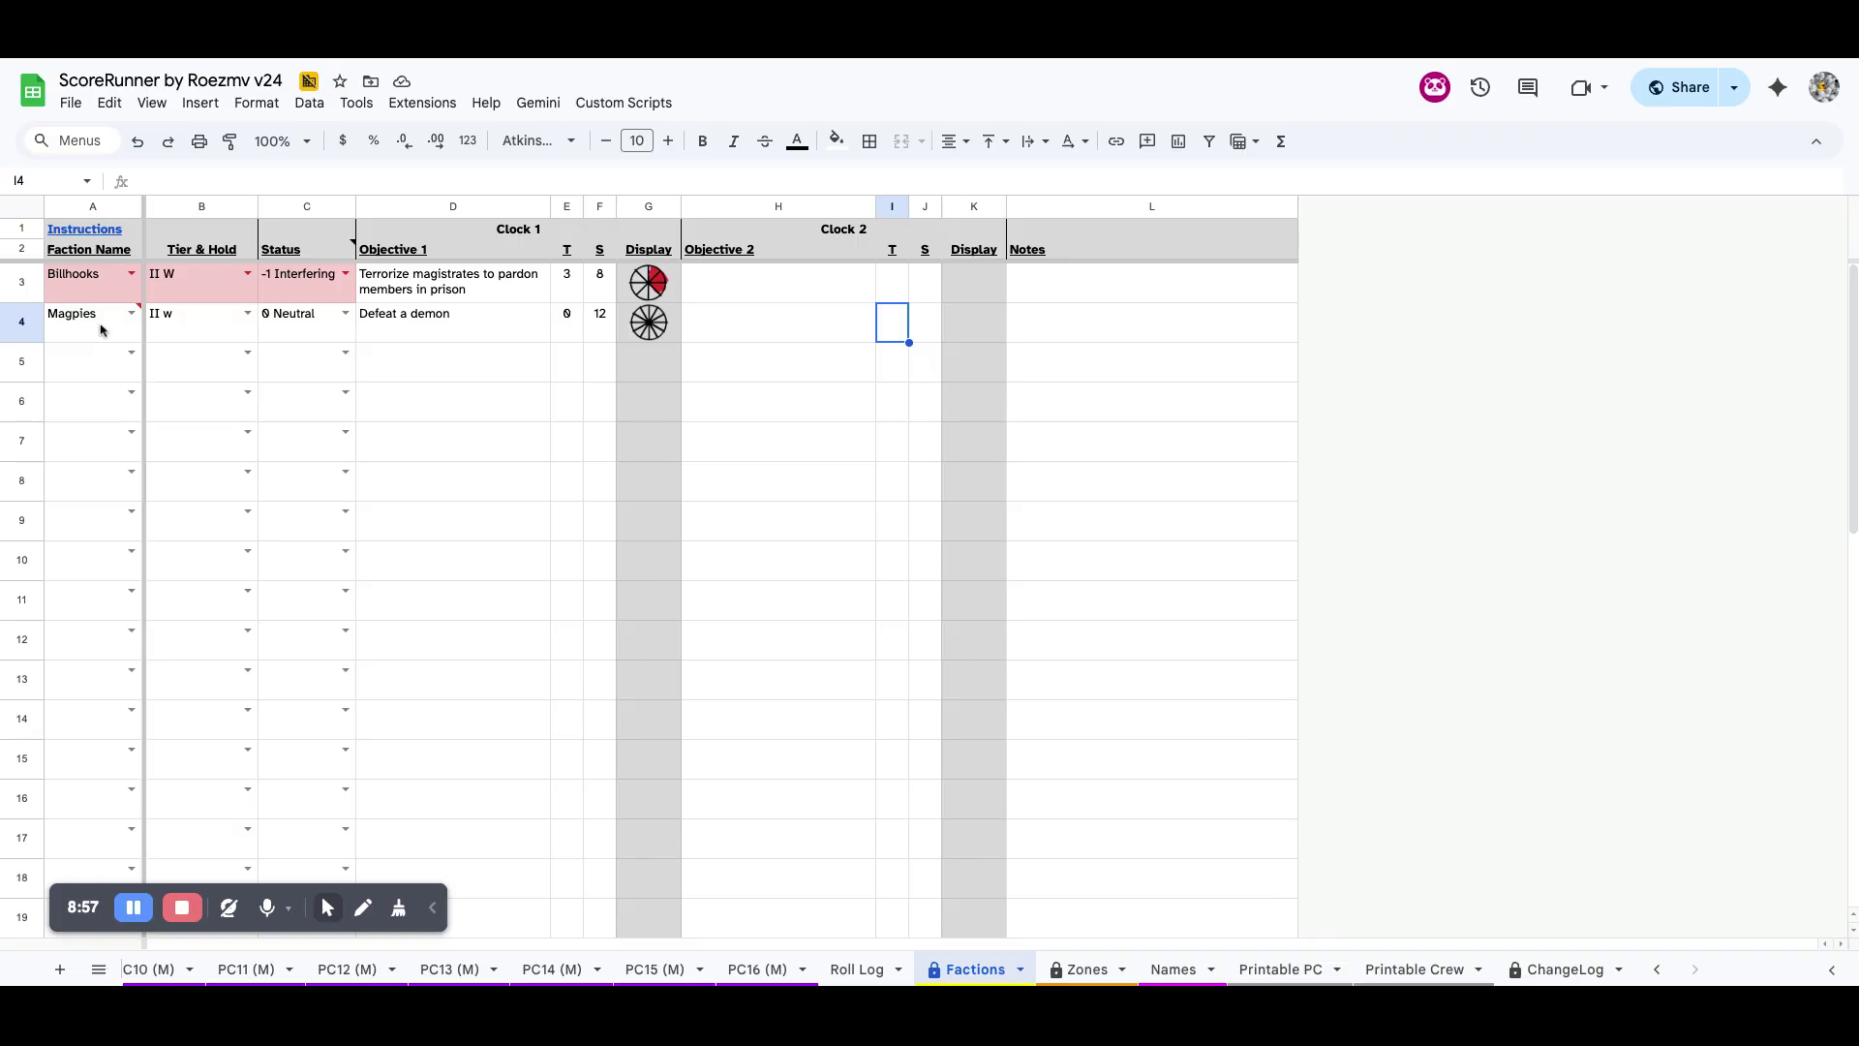
Open the Zones sheet and preview the linked video on how to use its new version
click(1086, 970)
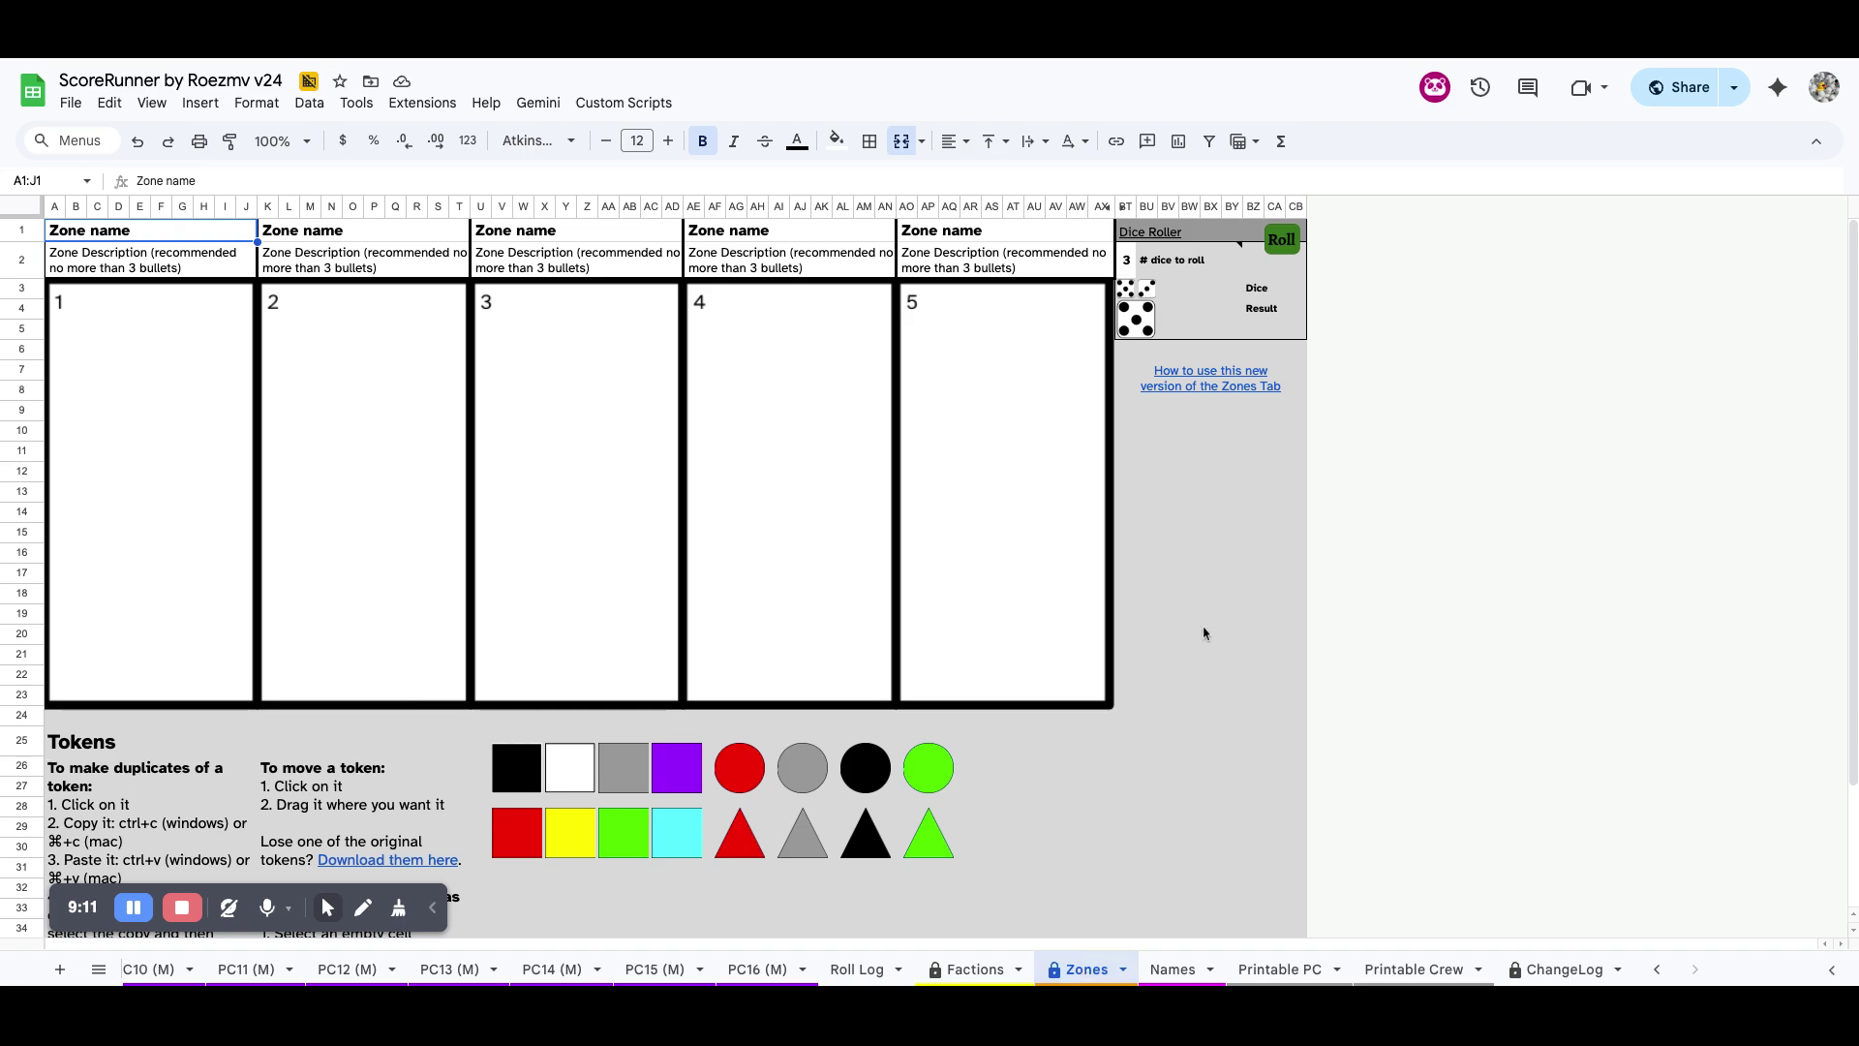
click(1218, 391)
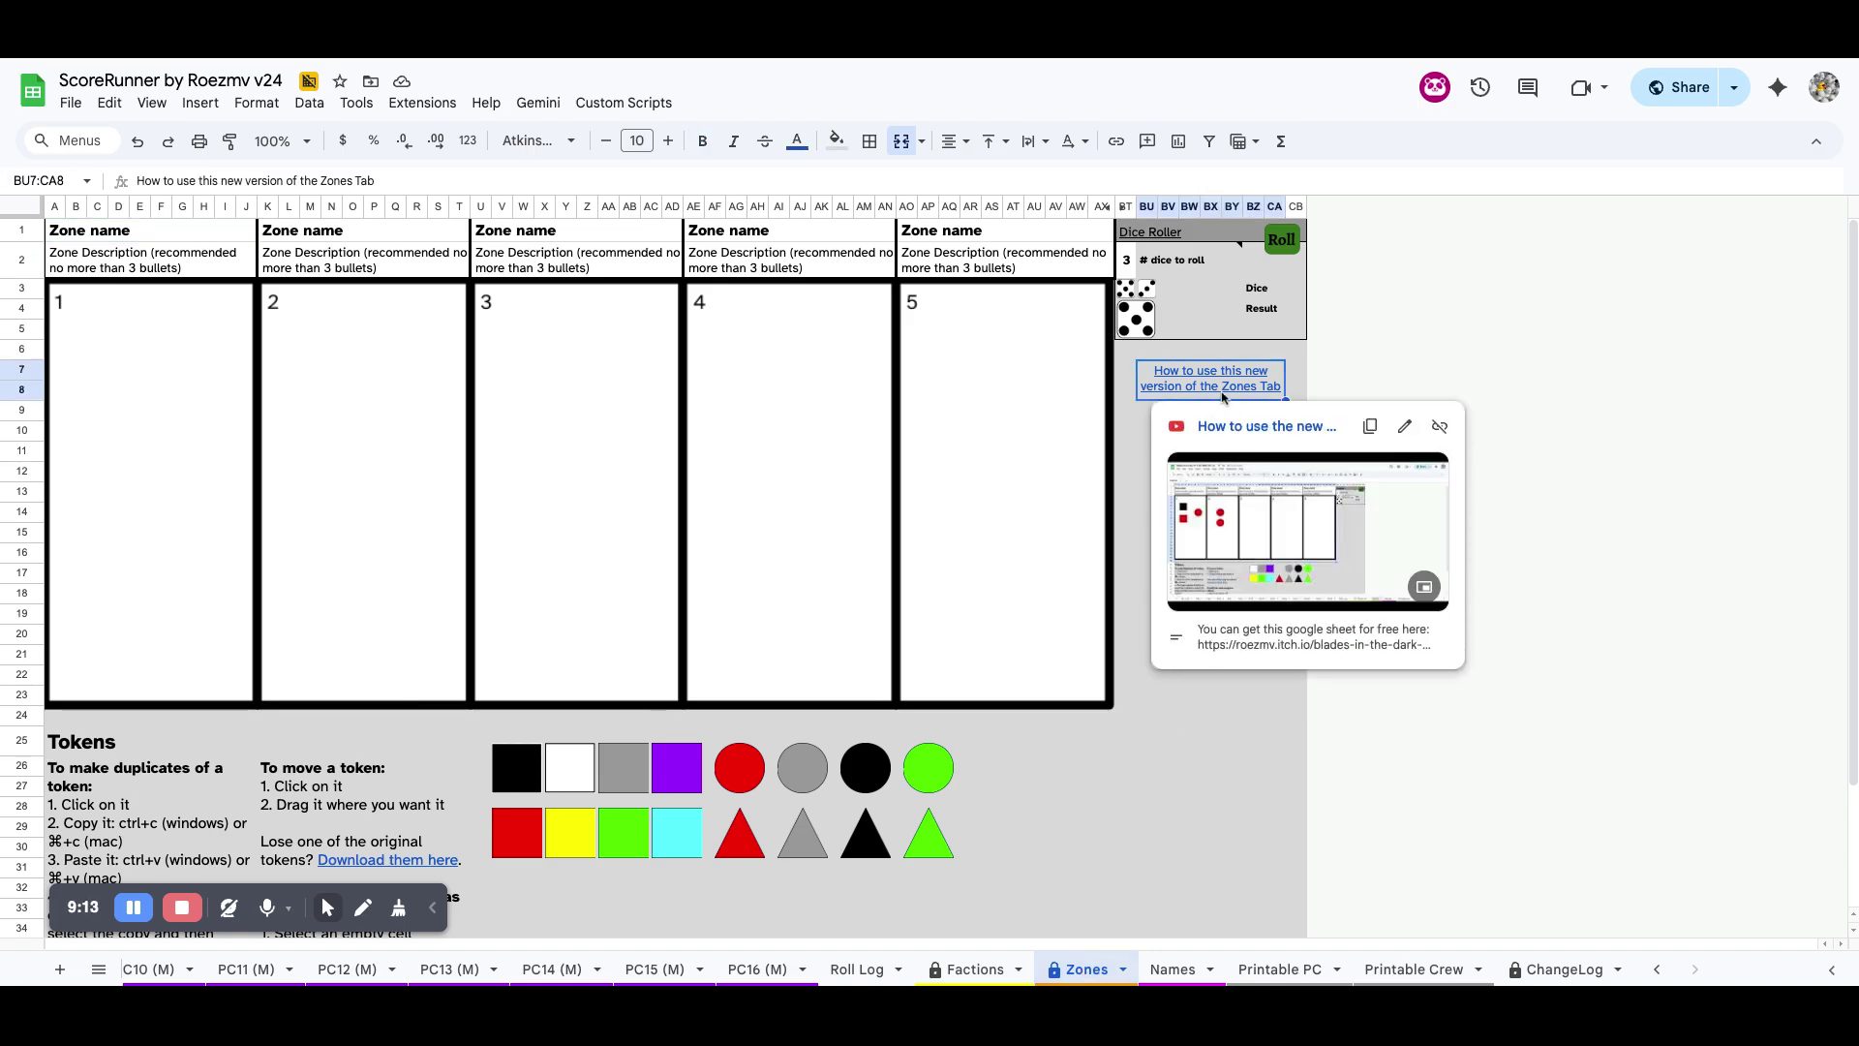
click(1129, 475)
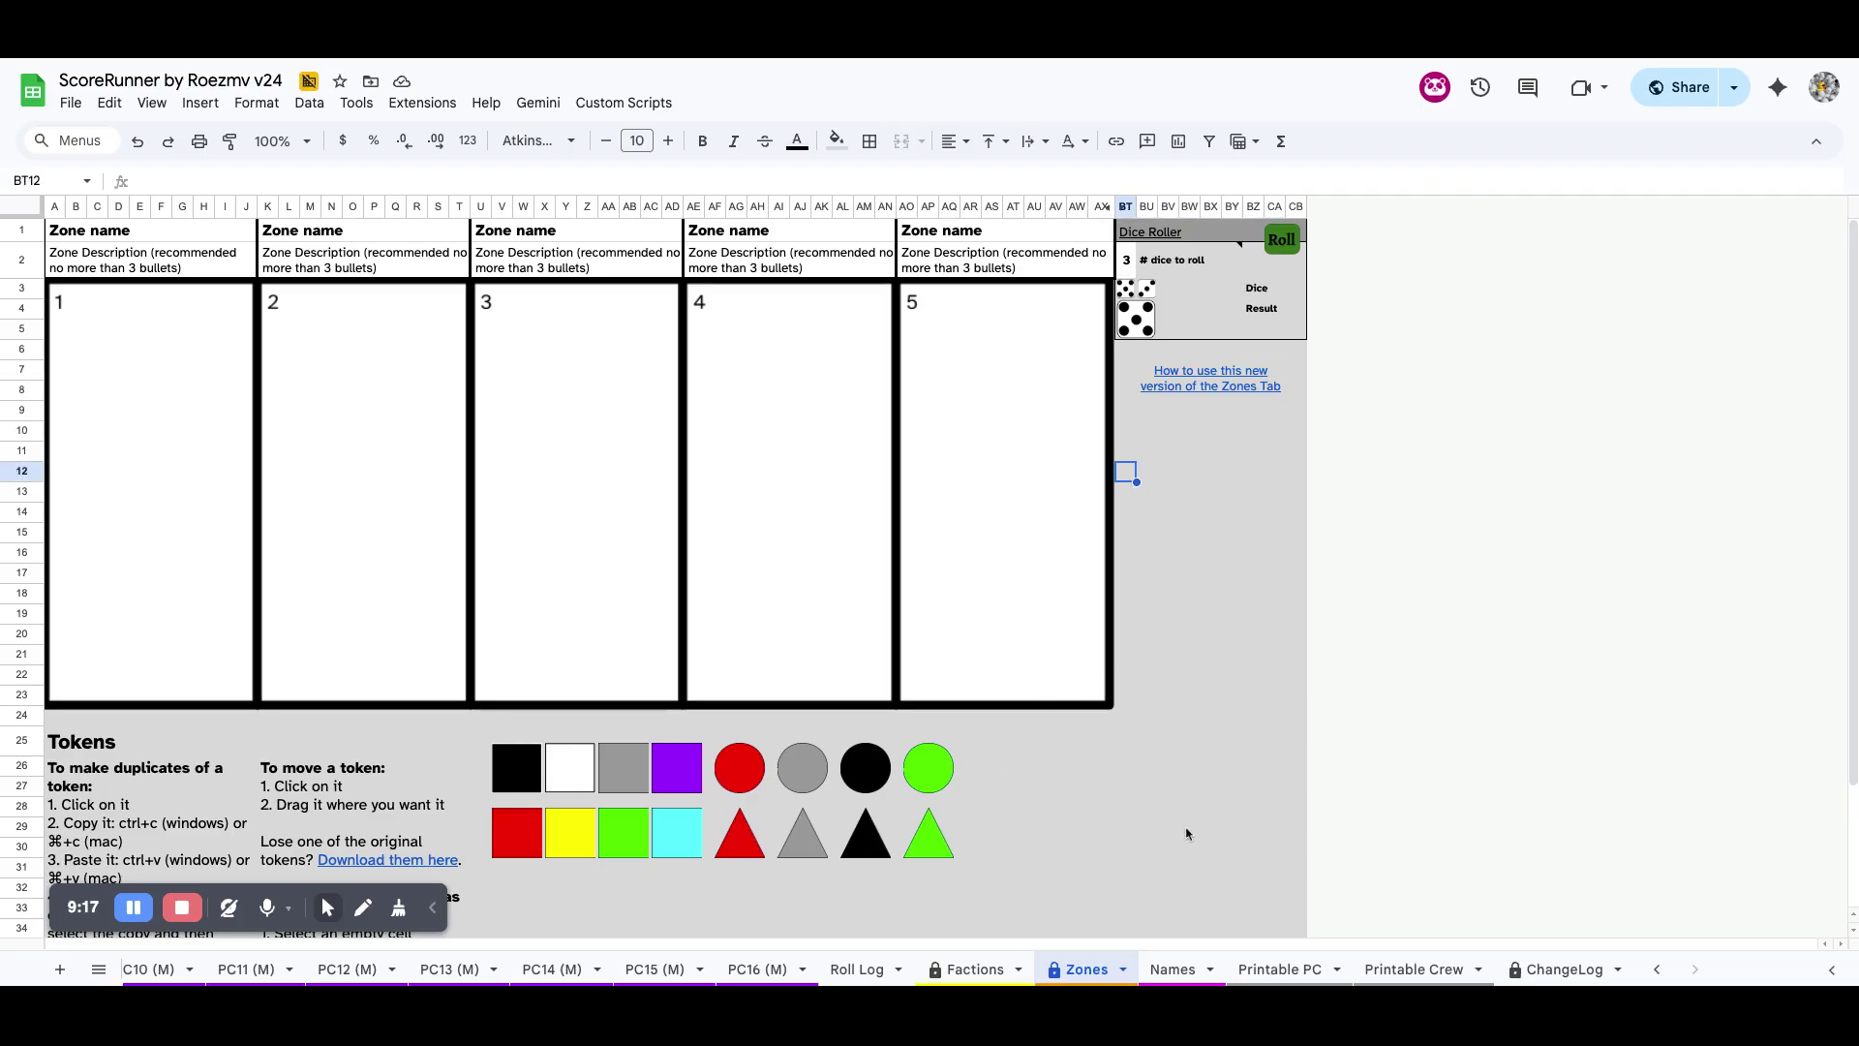
Open the Names sheet and highlight the Akorosi name columns, followed by the Daggari masculine and feminine columns
click(1166, 971)
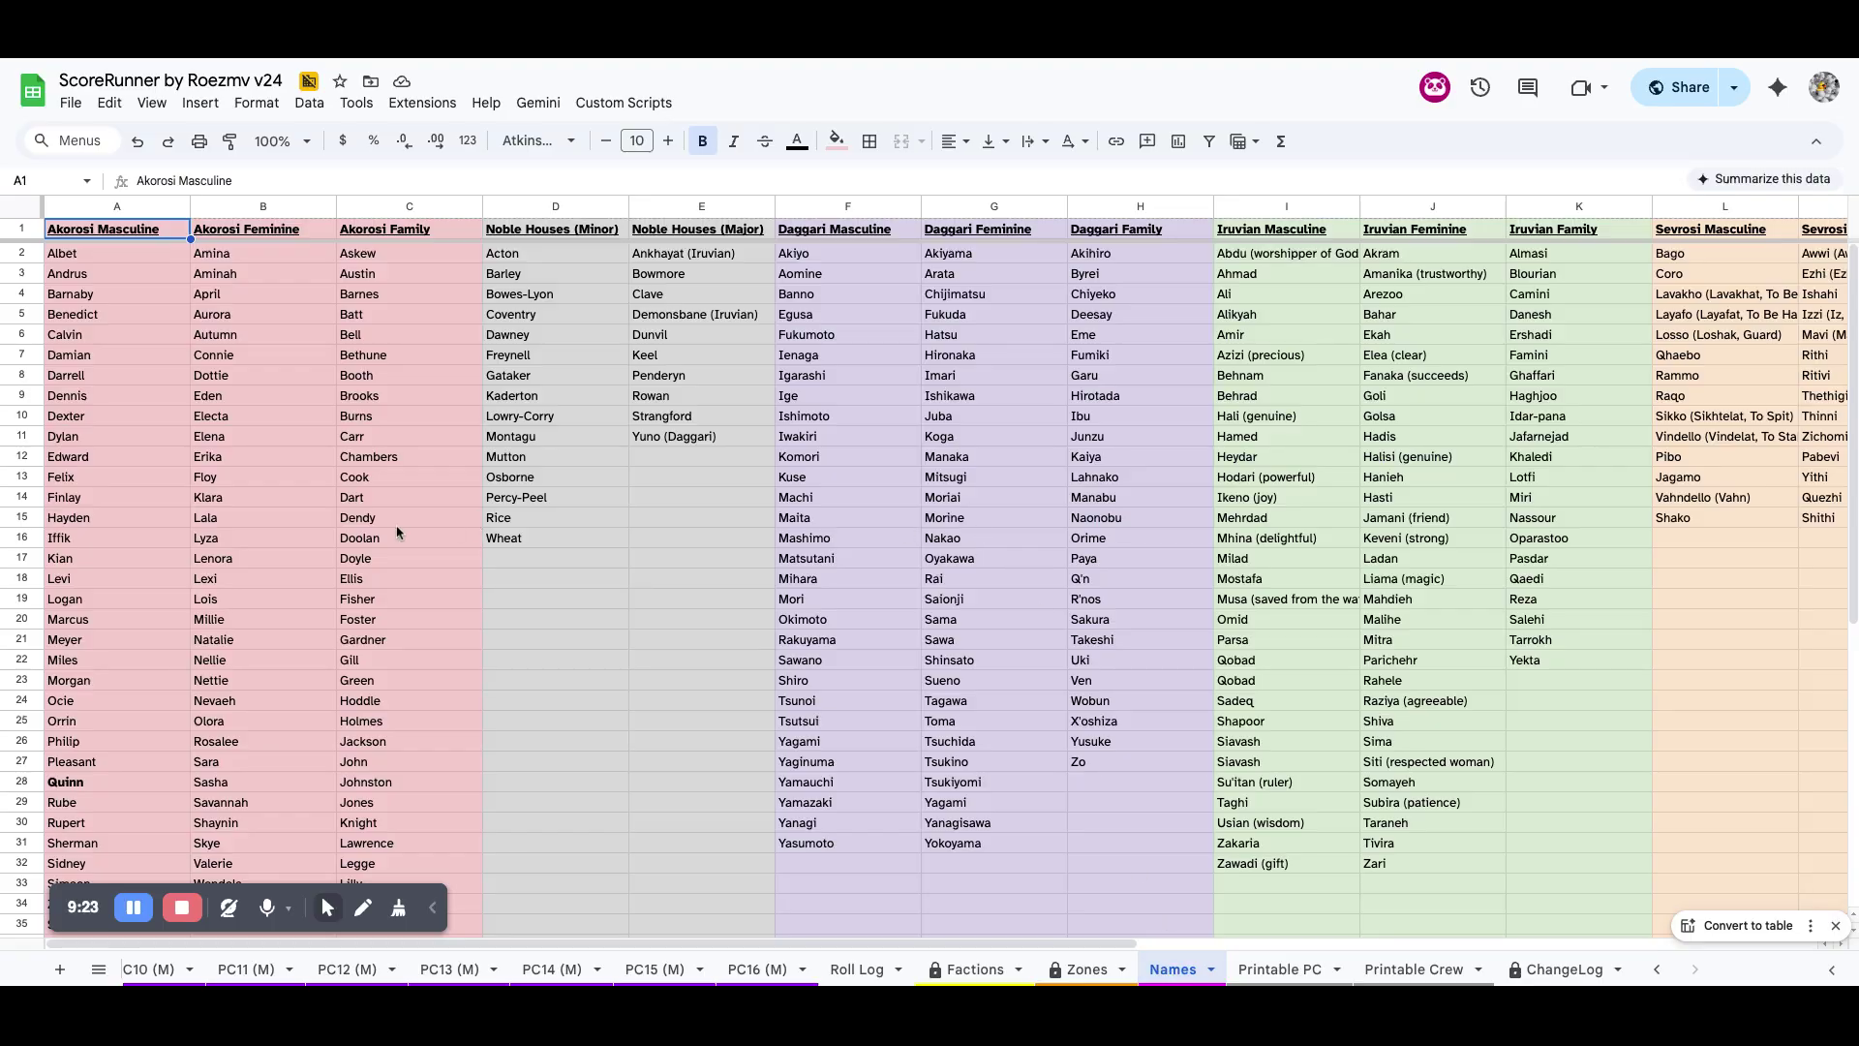
drag(116, 211, 351, 225)
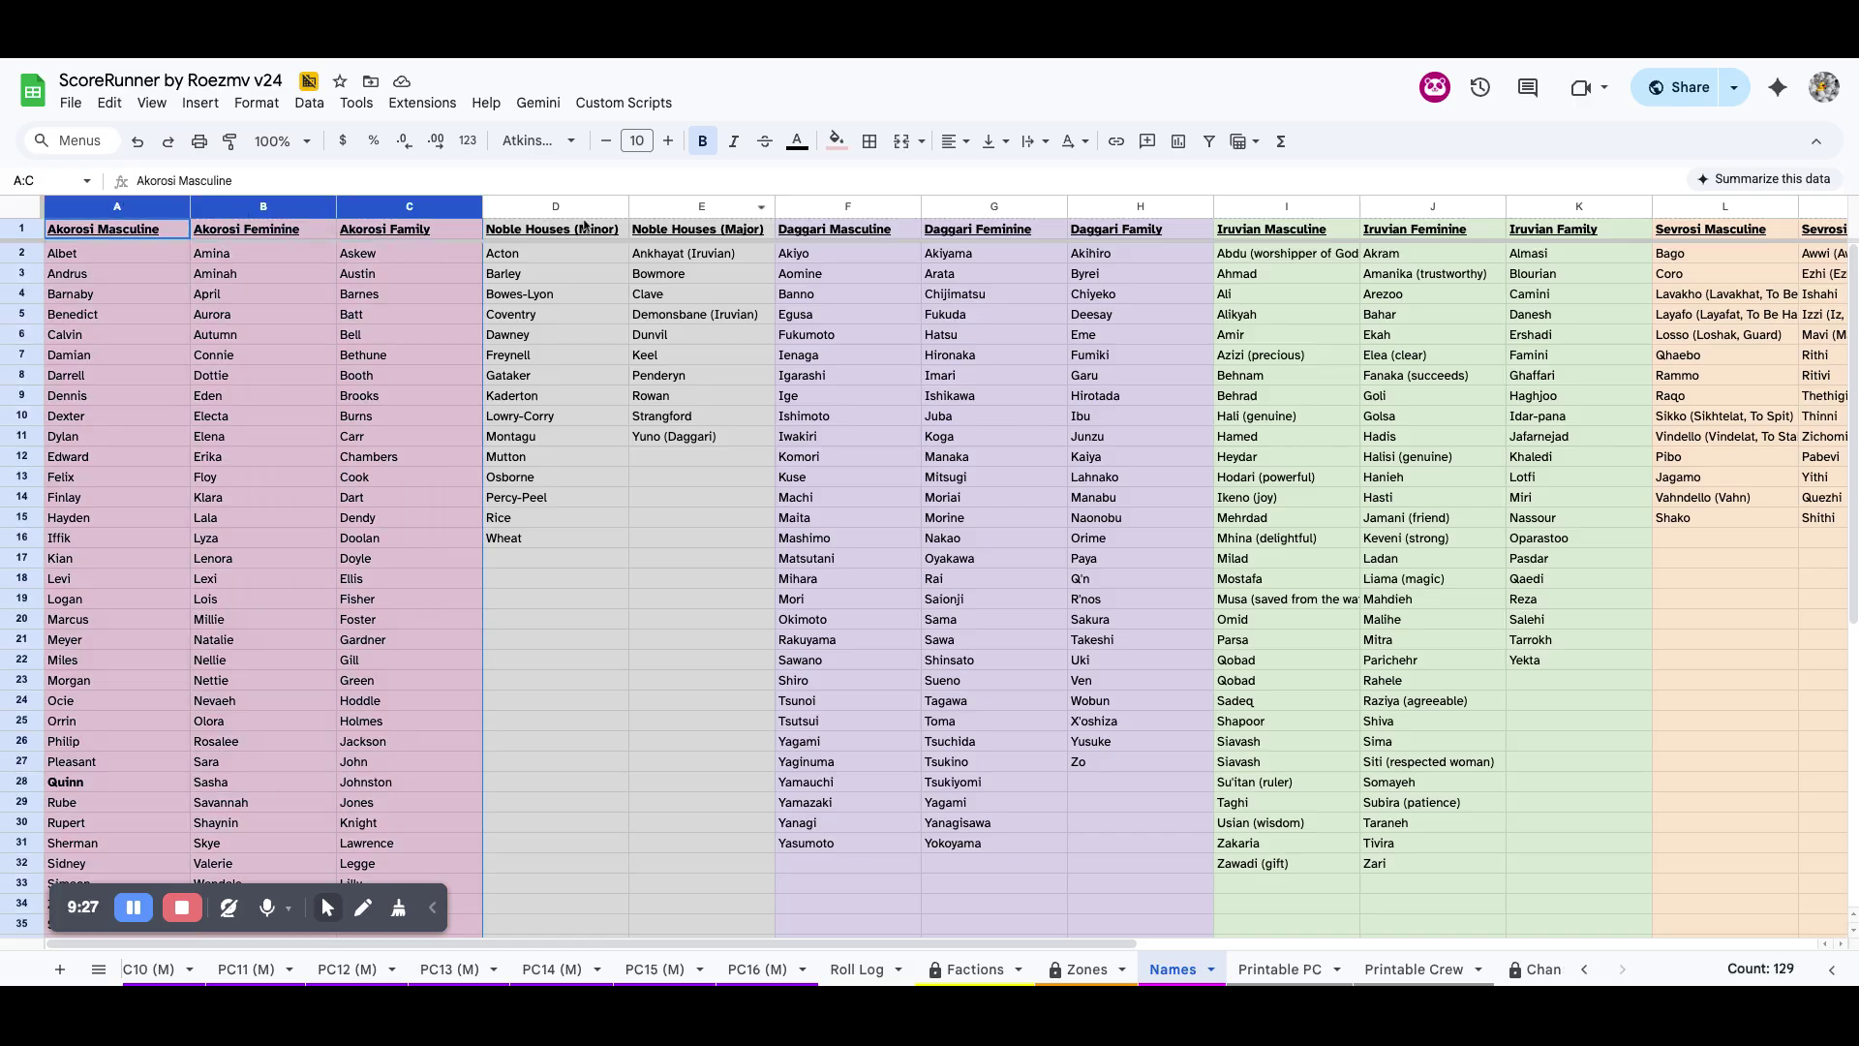
drag(843, 209, 1055, 209)
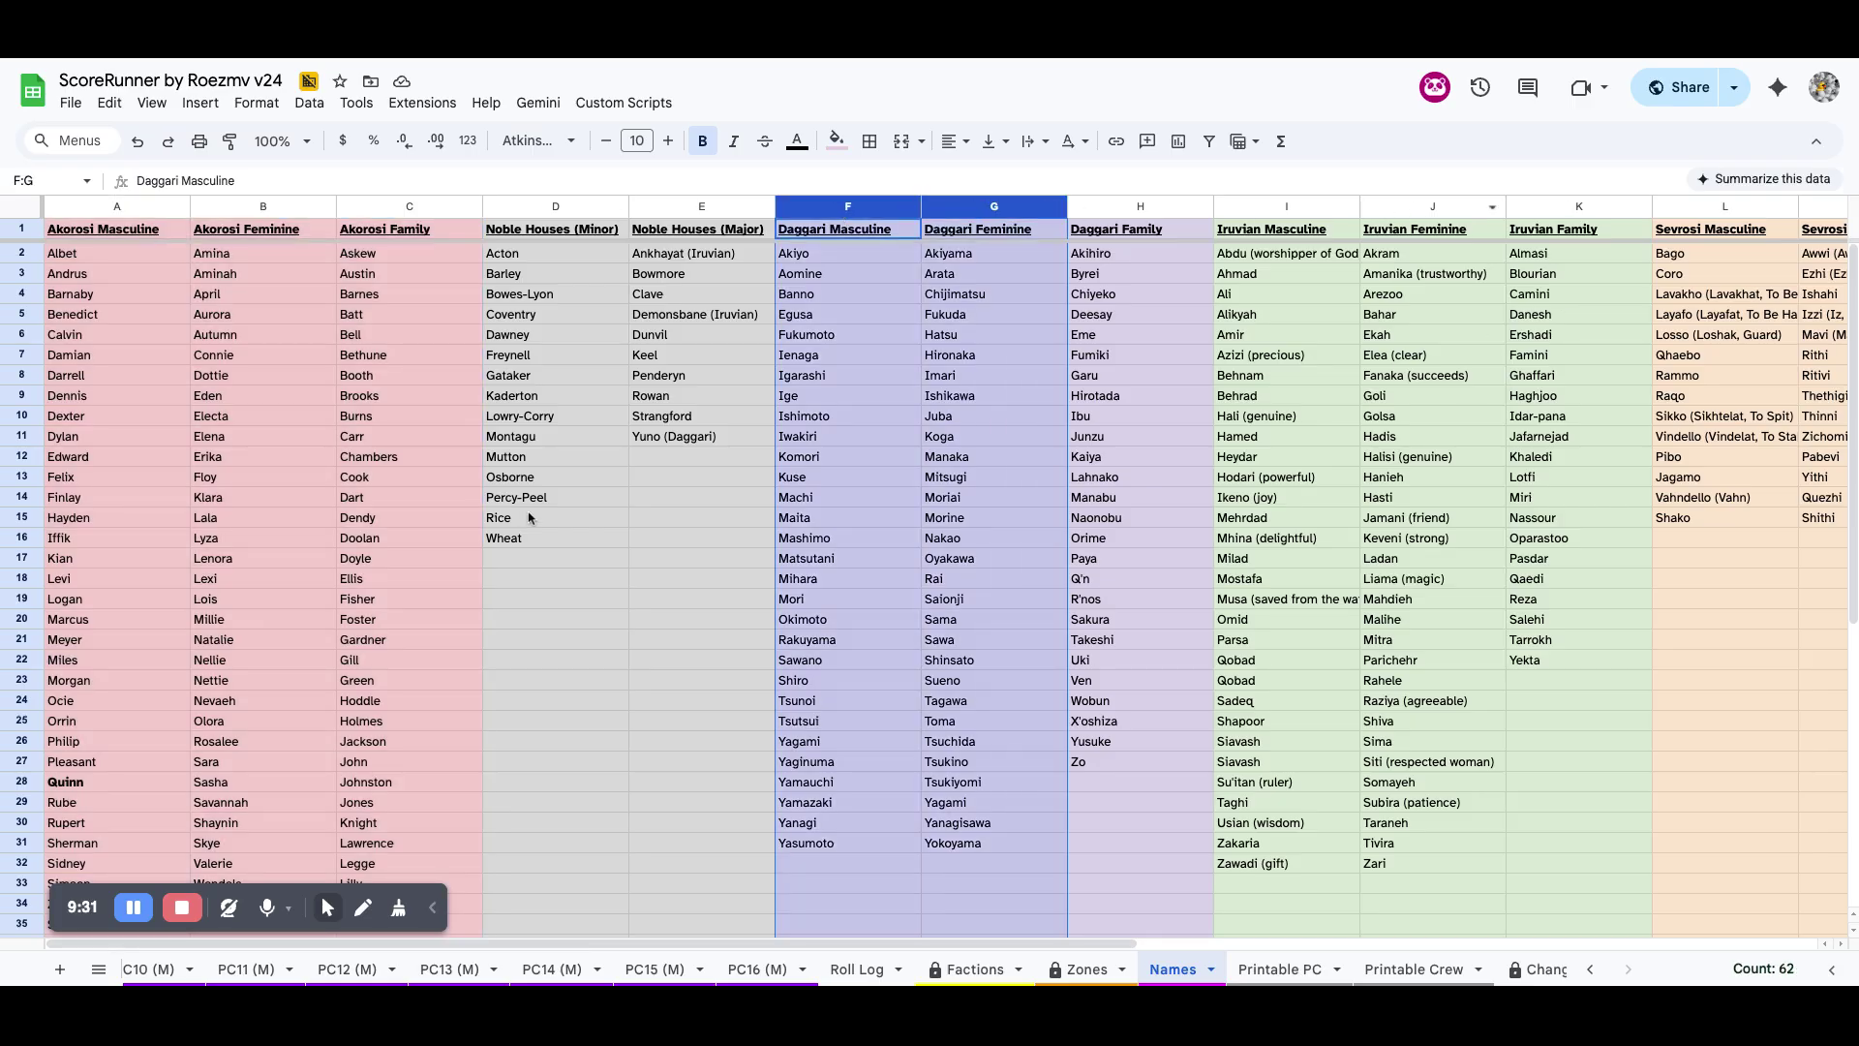
Strike through the name Doolan in the Akorosi Family column
click(419, 534)
key(alt+shift+5)
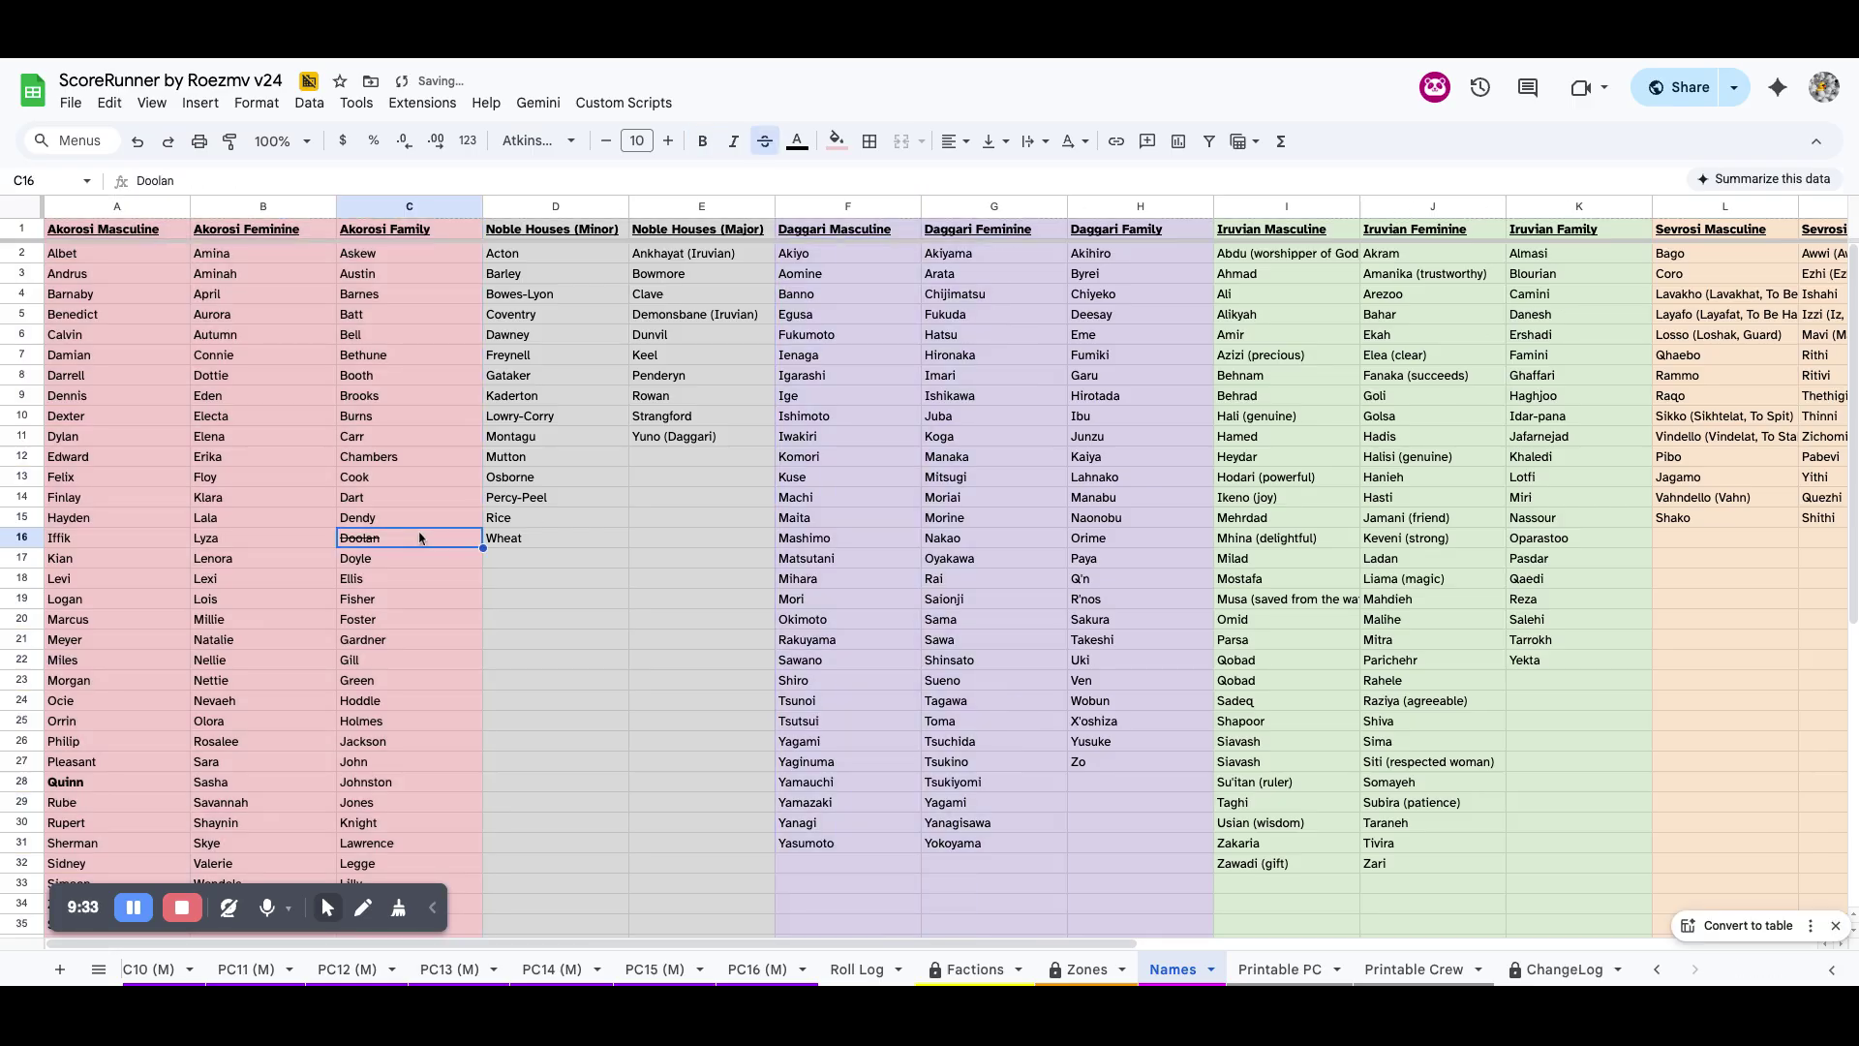
View the Printable PC and Printable Crew sheets, and bring the first sheets of the workbook back within reach
click(1291, 971)
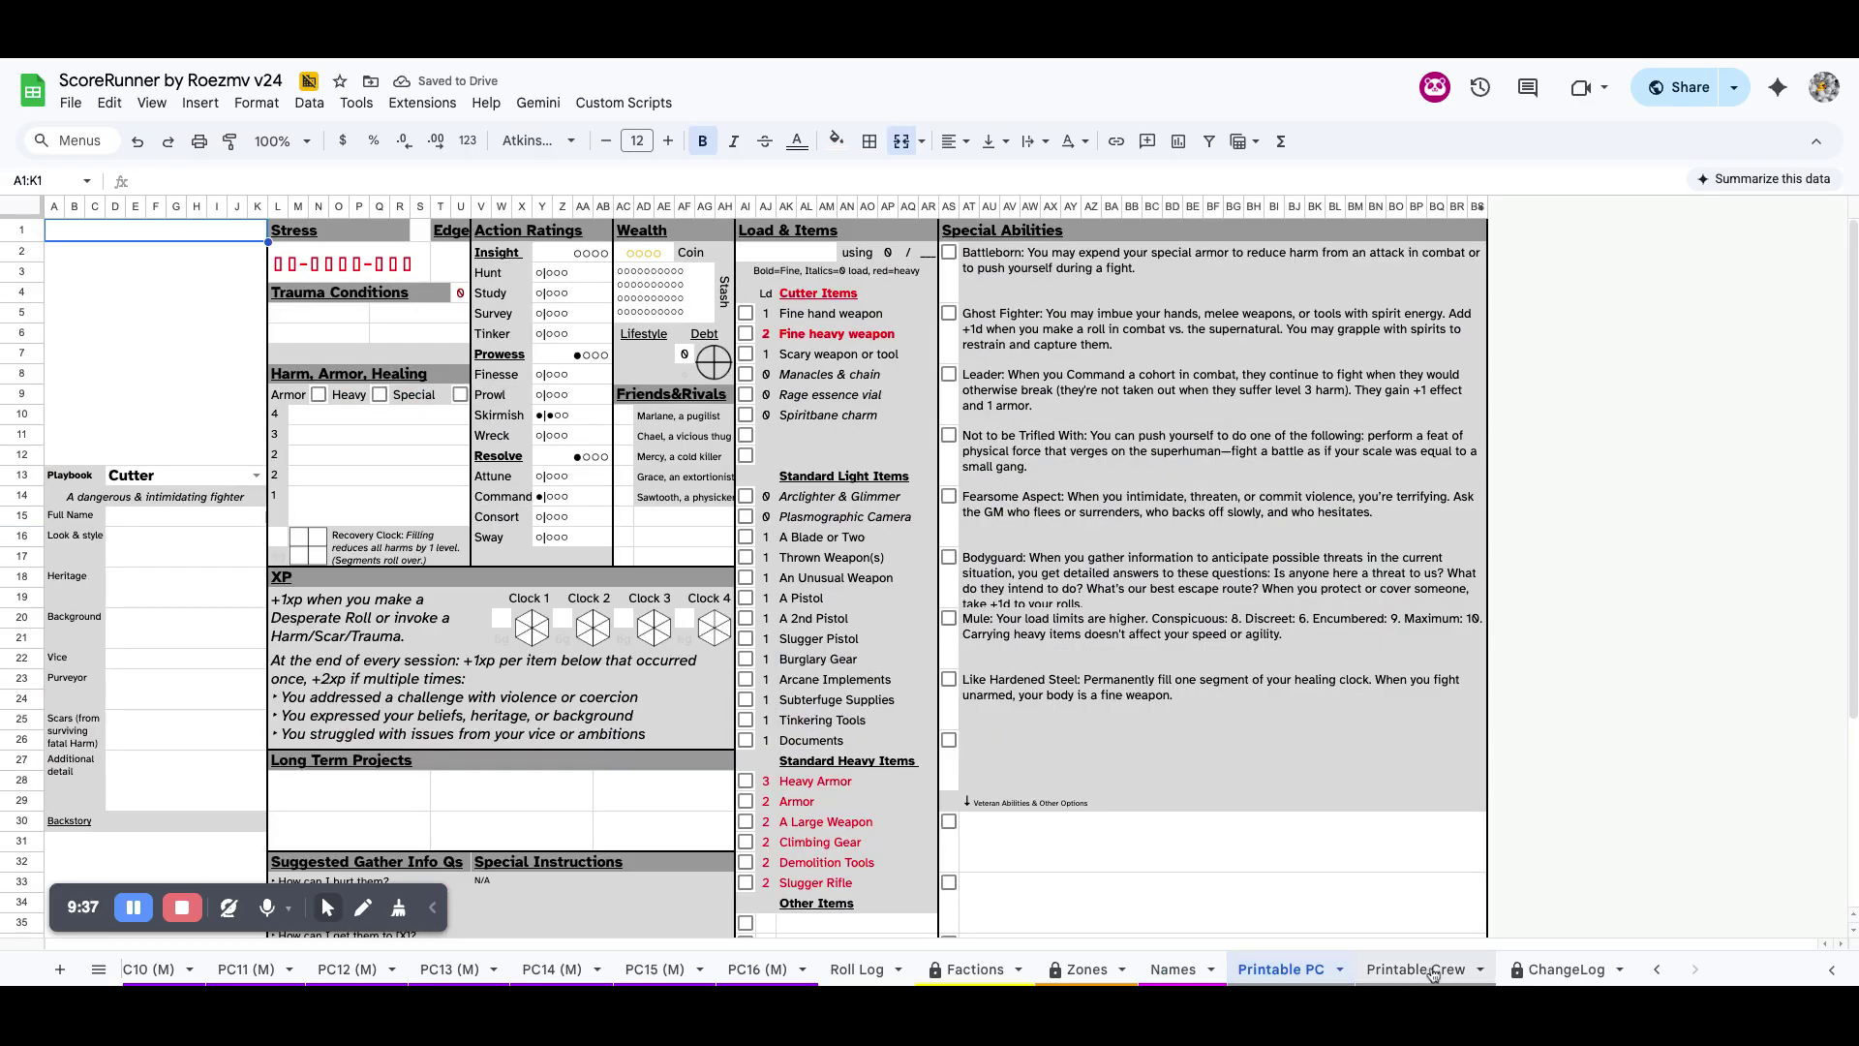
click(1431, 971)
click(1292, 971)
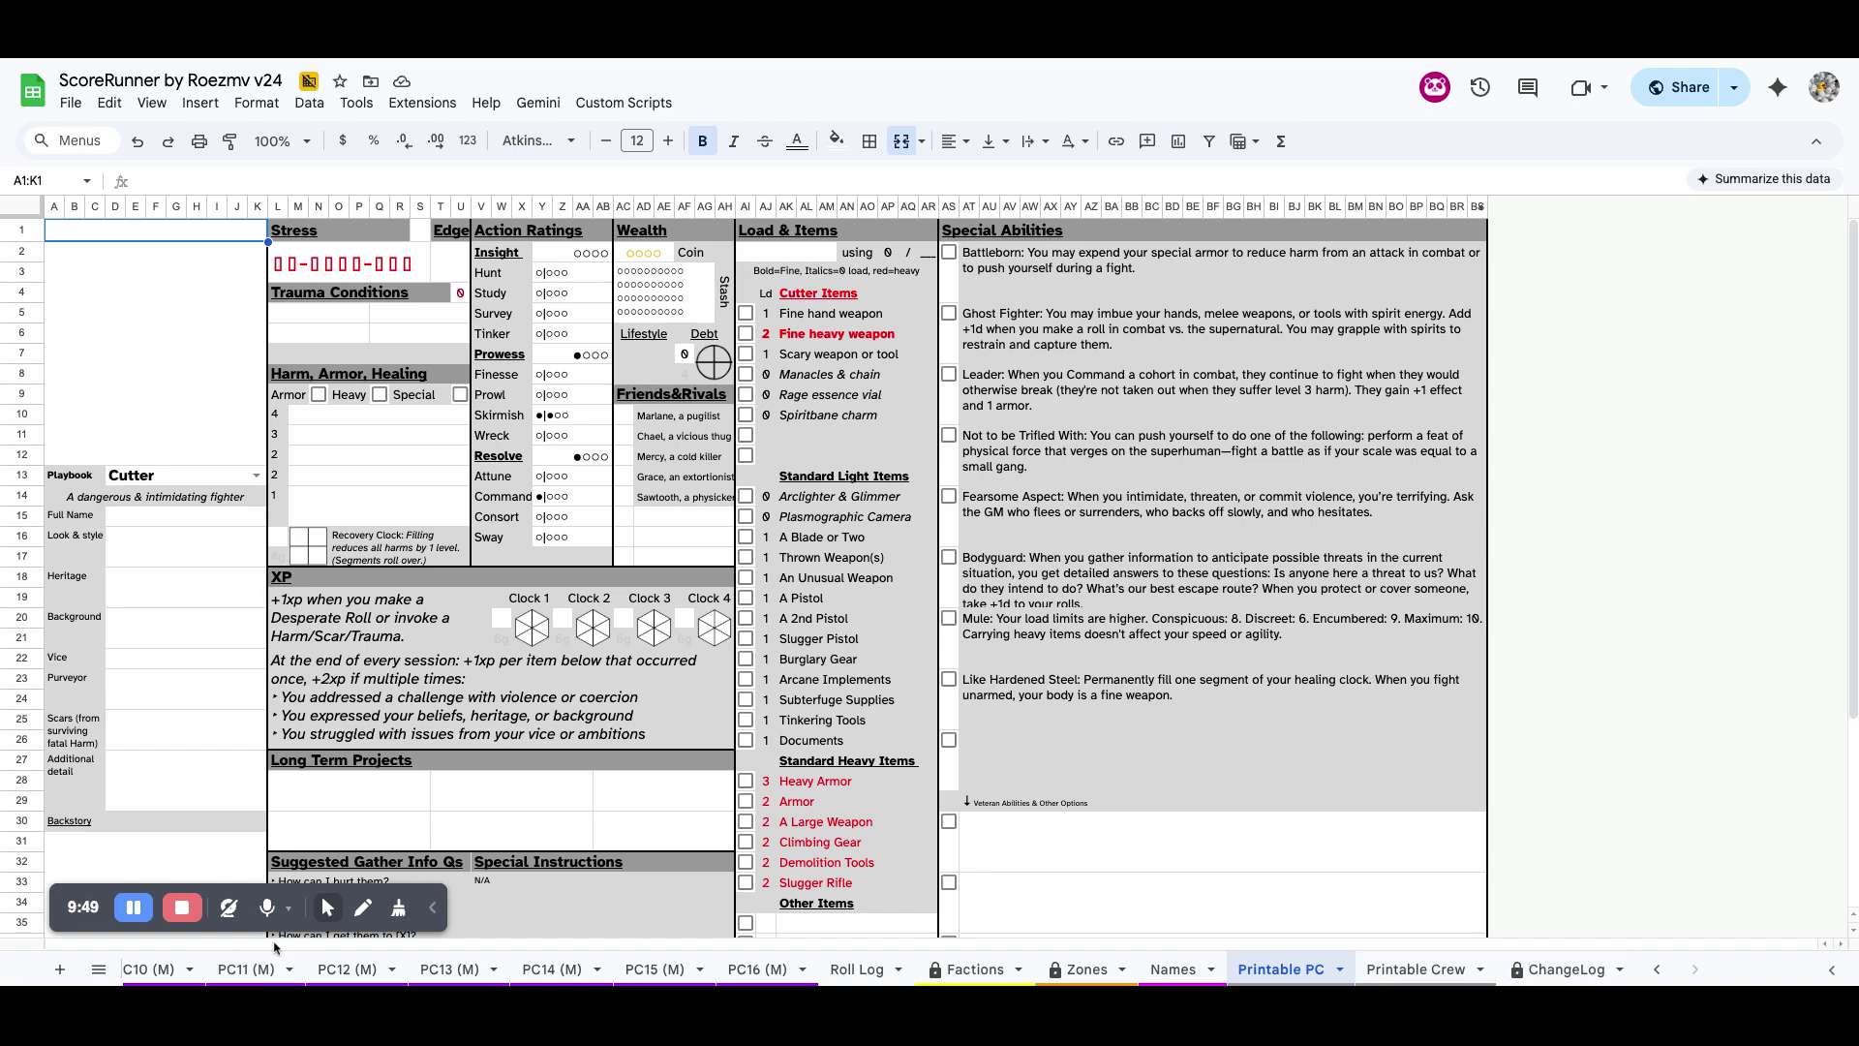
scroll(299, 967, left, 10)
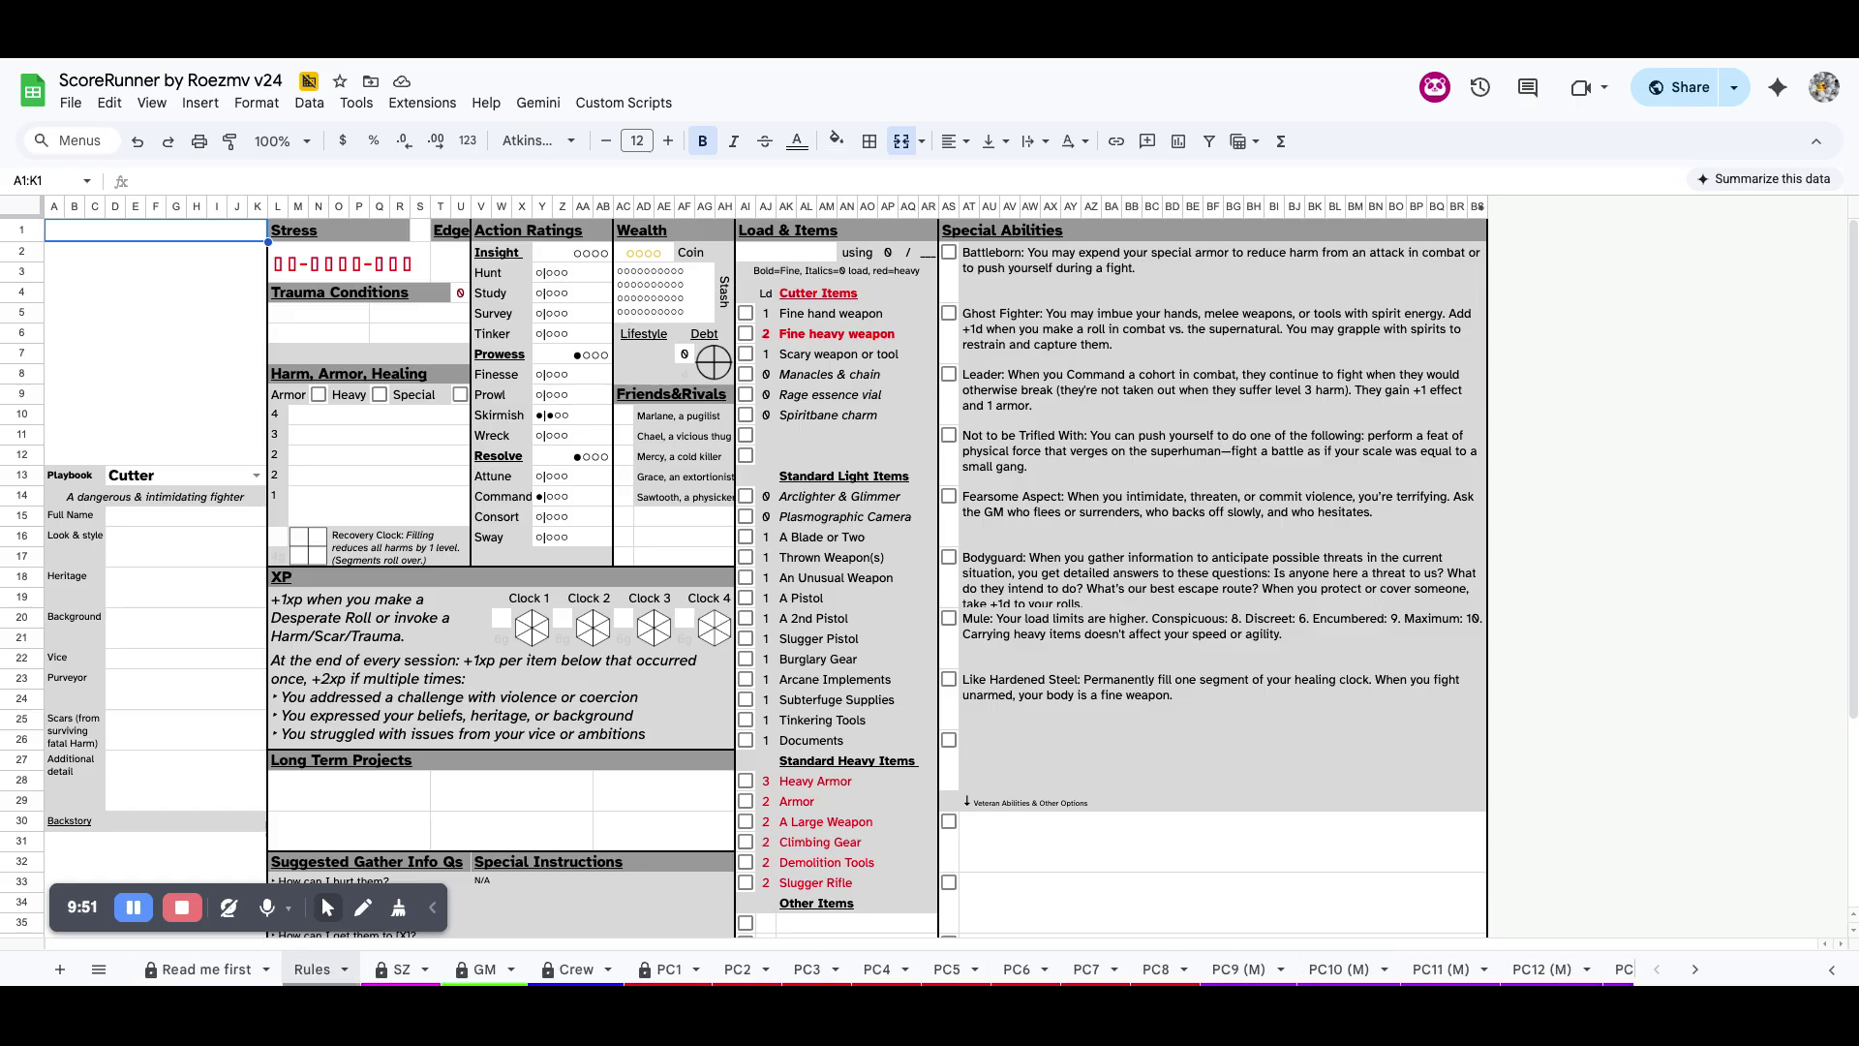